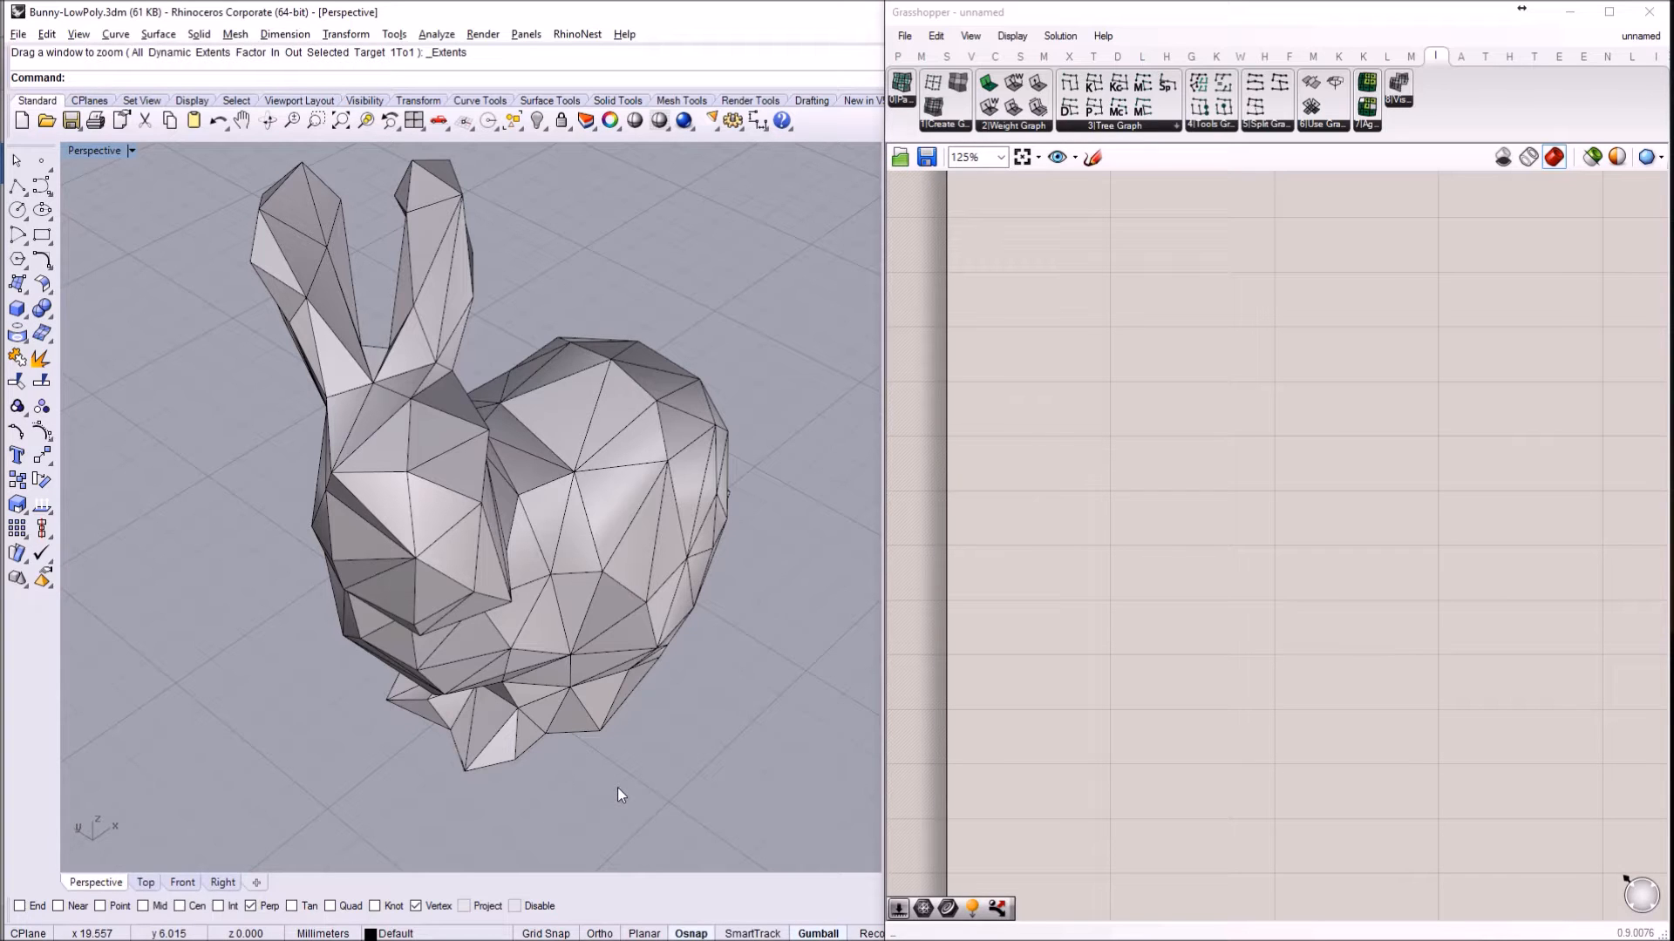
Add a Mesh parameter to the empty Grasshopper canvas.
right_drag(652, 695, 617, 673)
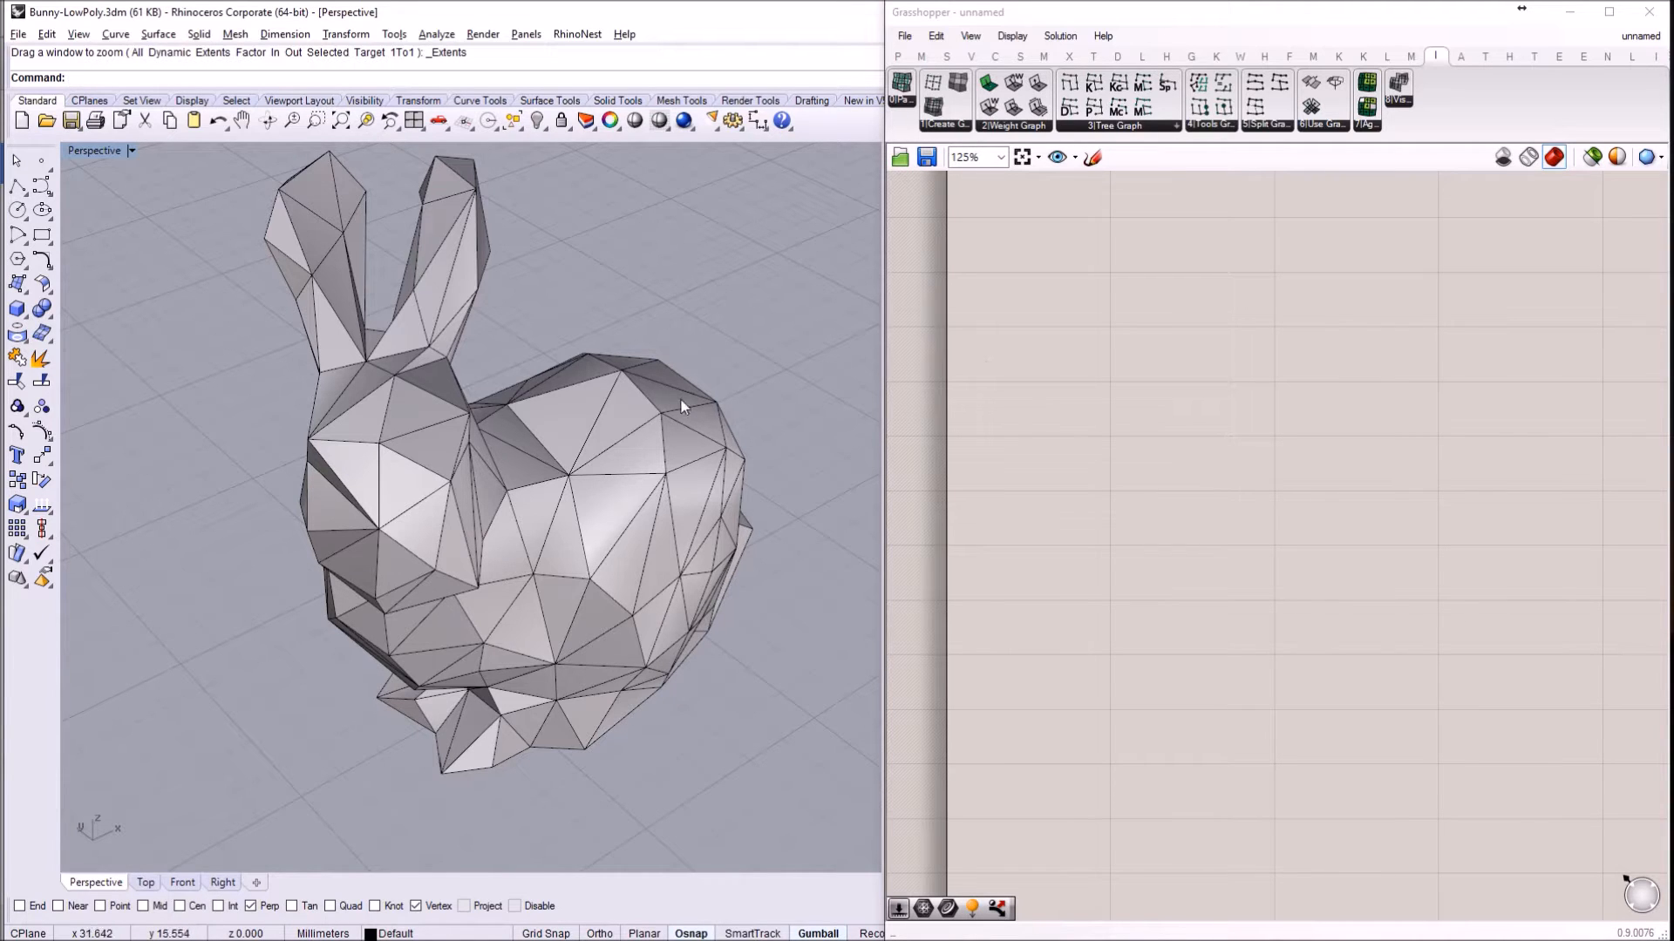
scroll(557, 530, down, 2)
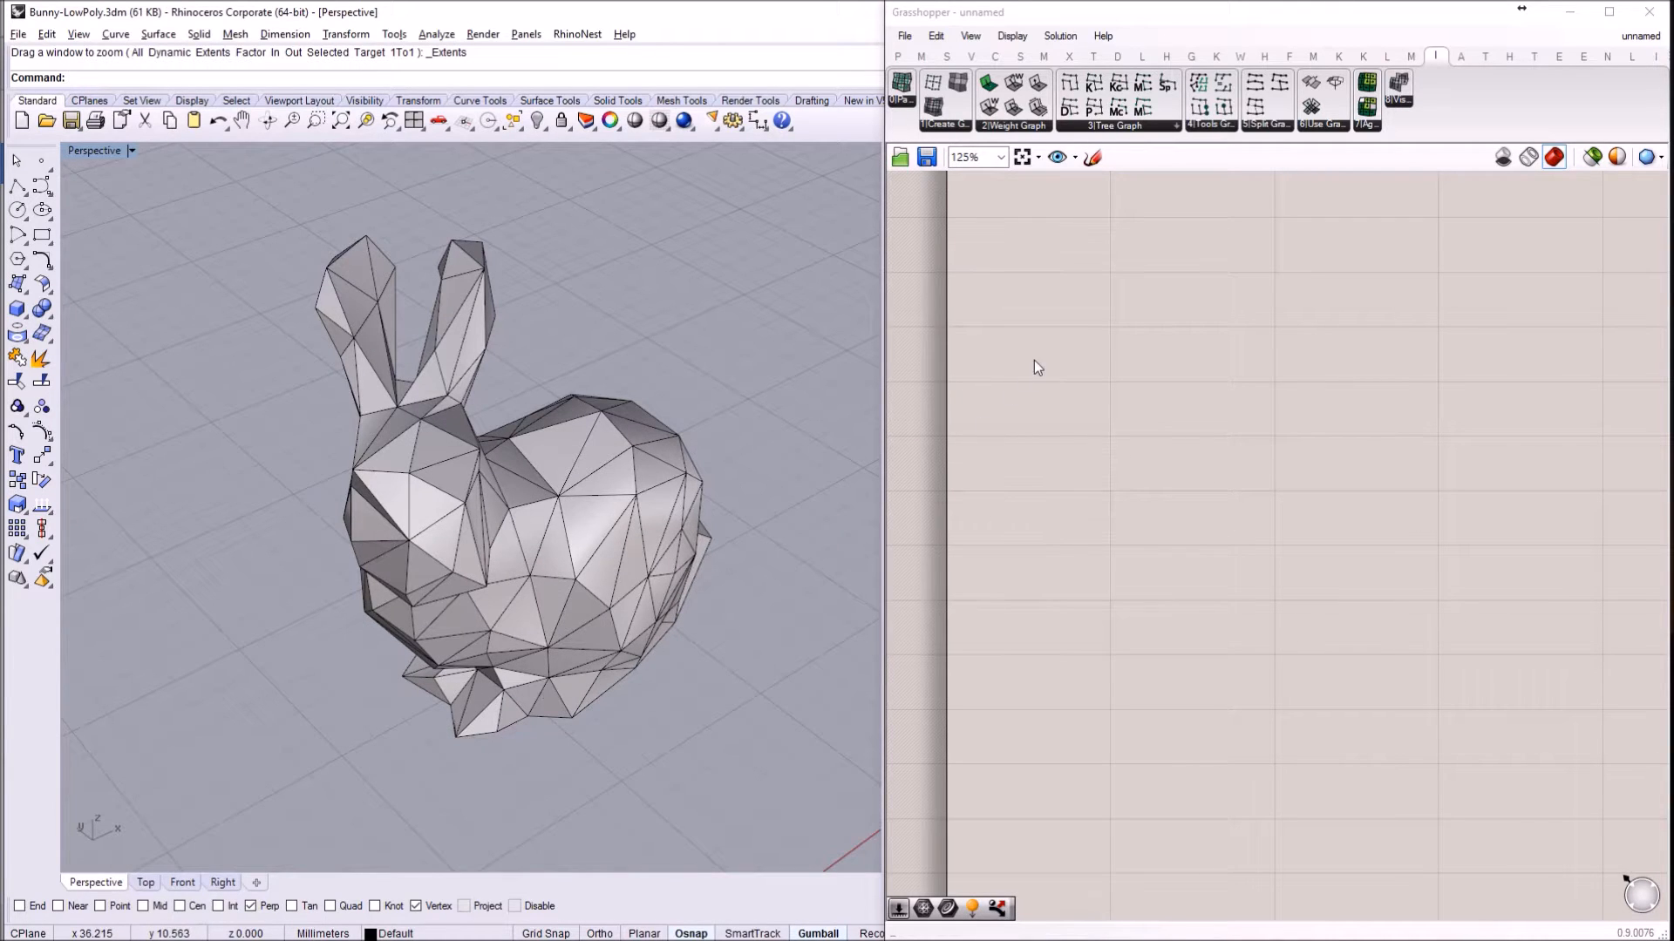
right_drag(1034, 363, 1046, 377)
right_drag(602, 462, 624, 443)
click(1039, 434)
double_click(1039, 435)
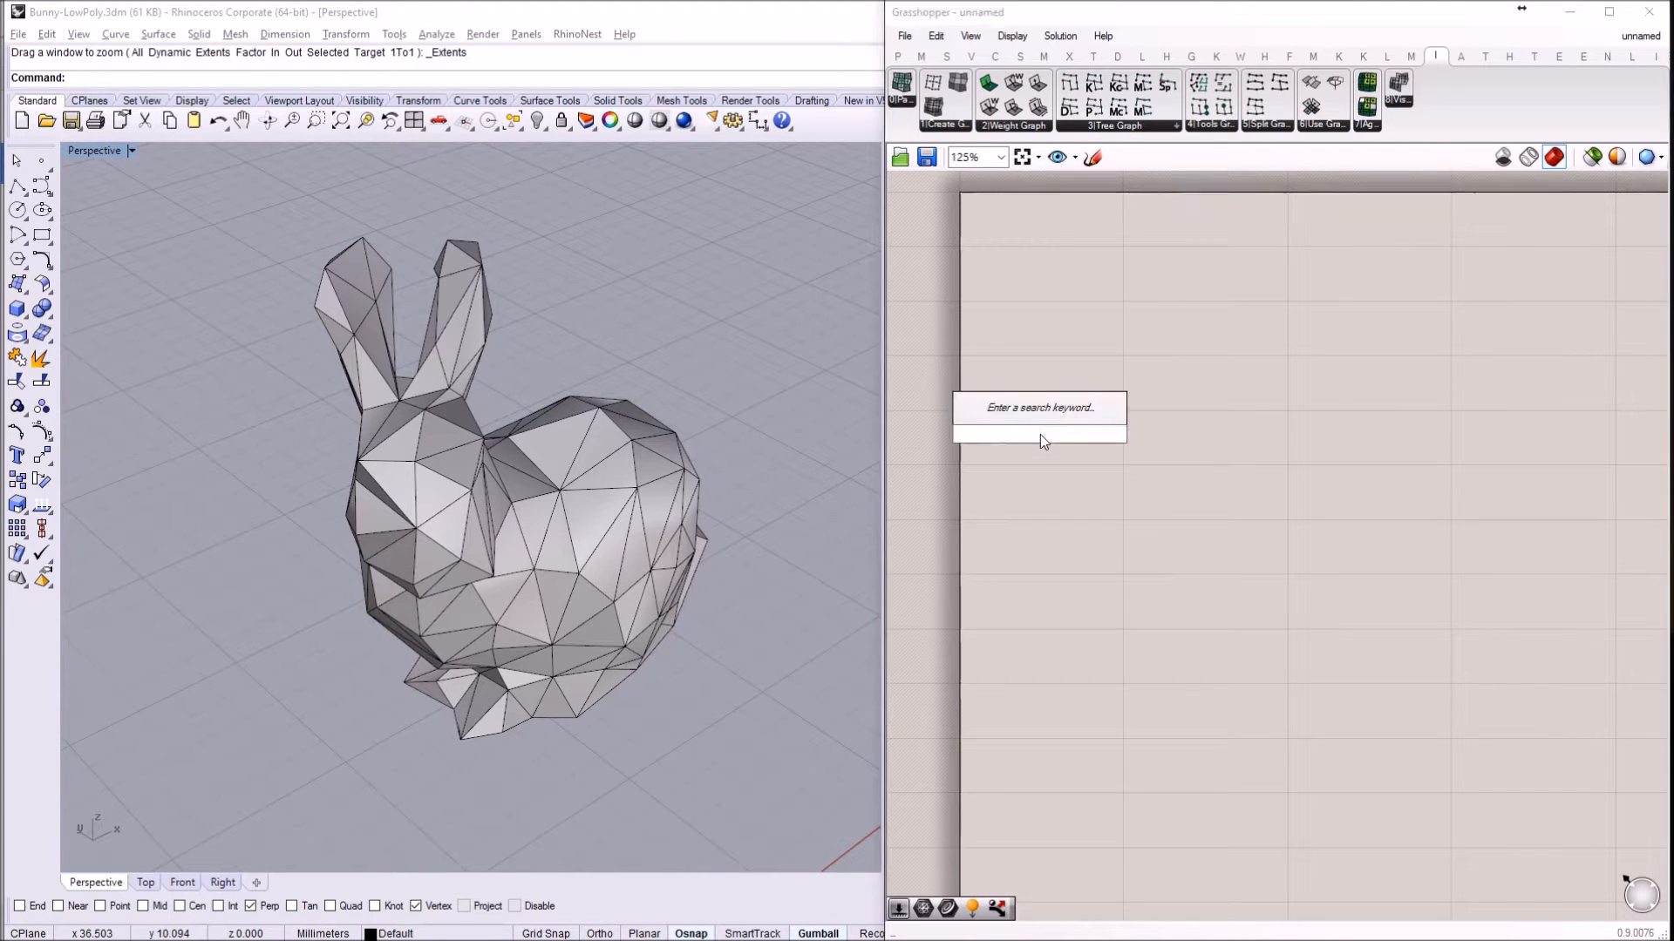
text(mesh)
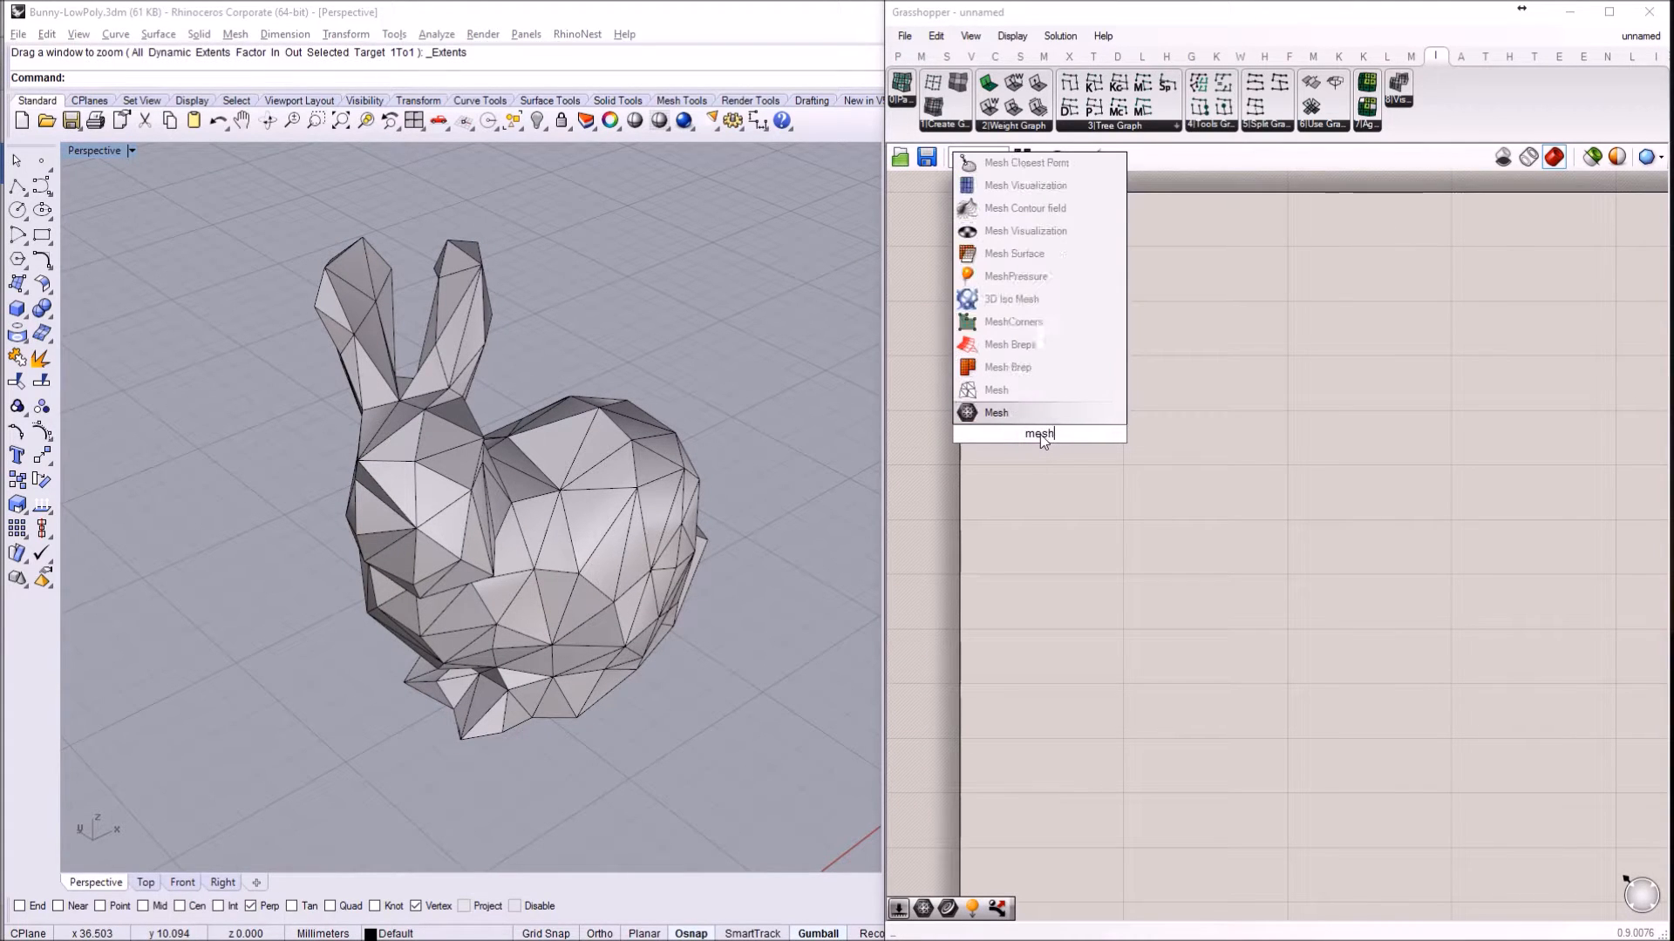
key(Return)
Set the low-poly bunny from the Rhino viewport as the single mesh referenced by the Mesh parameter.
right_click(1041, 433)
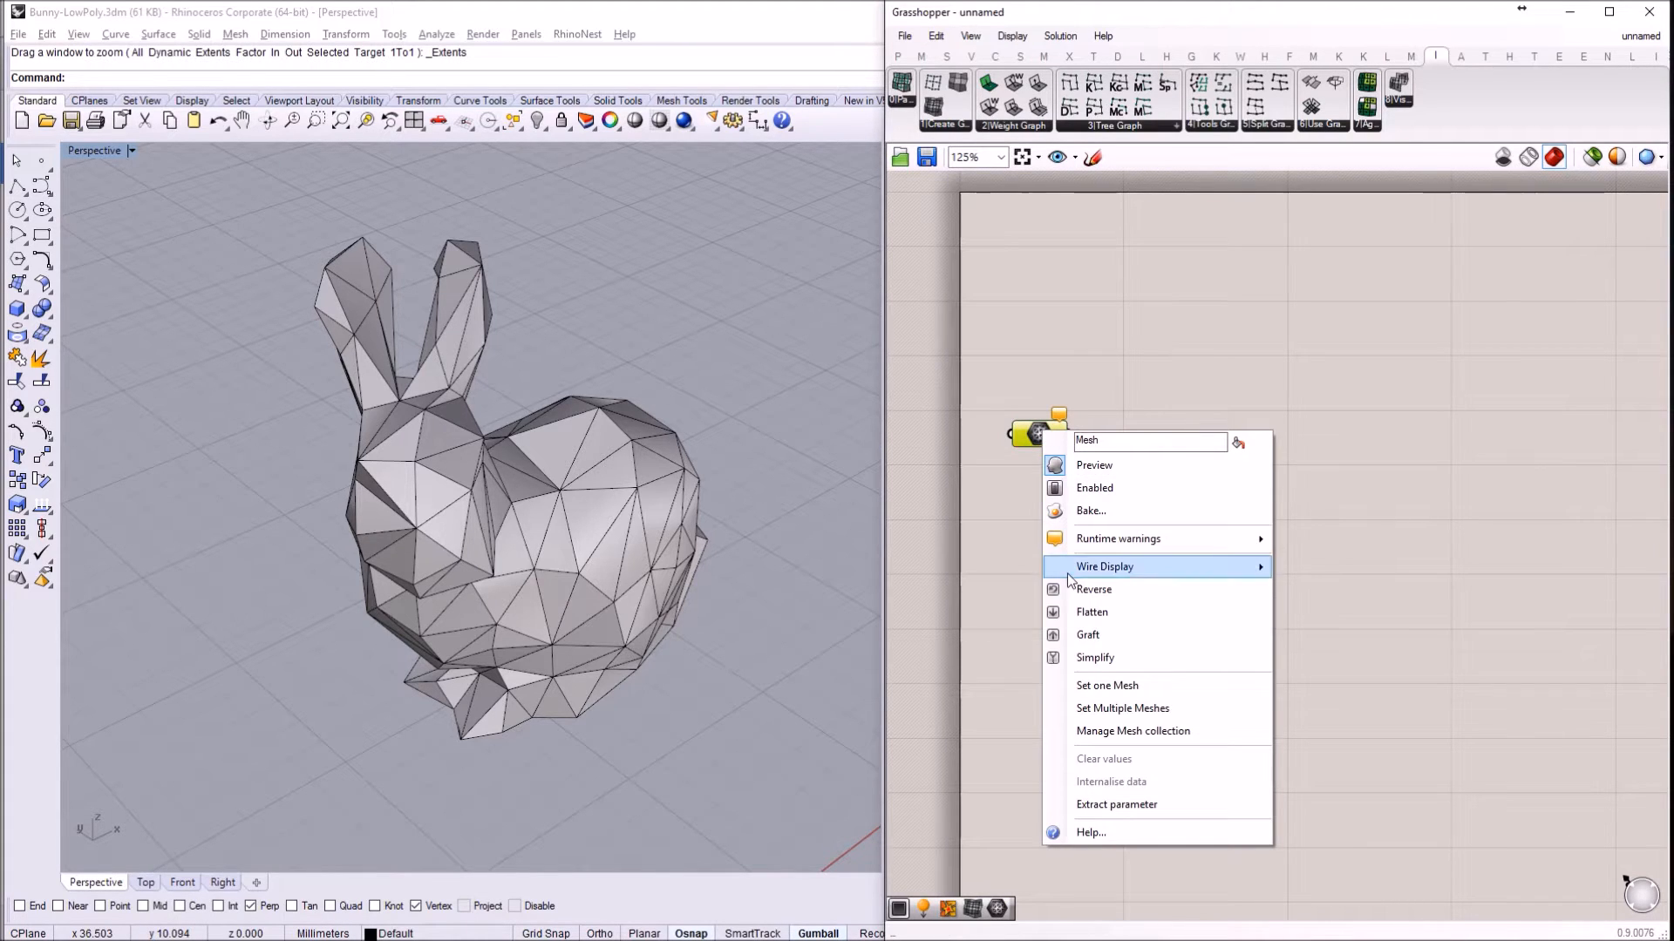
click(1112, 686)
click(674, 513)
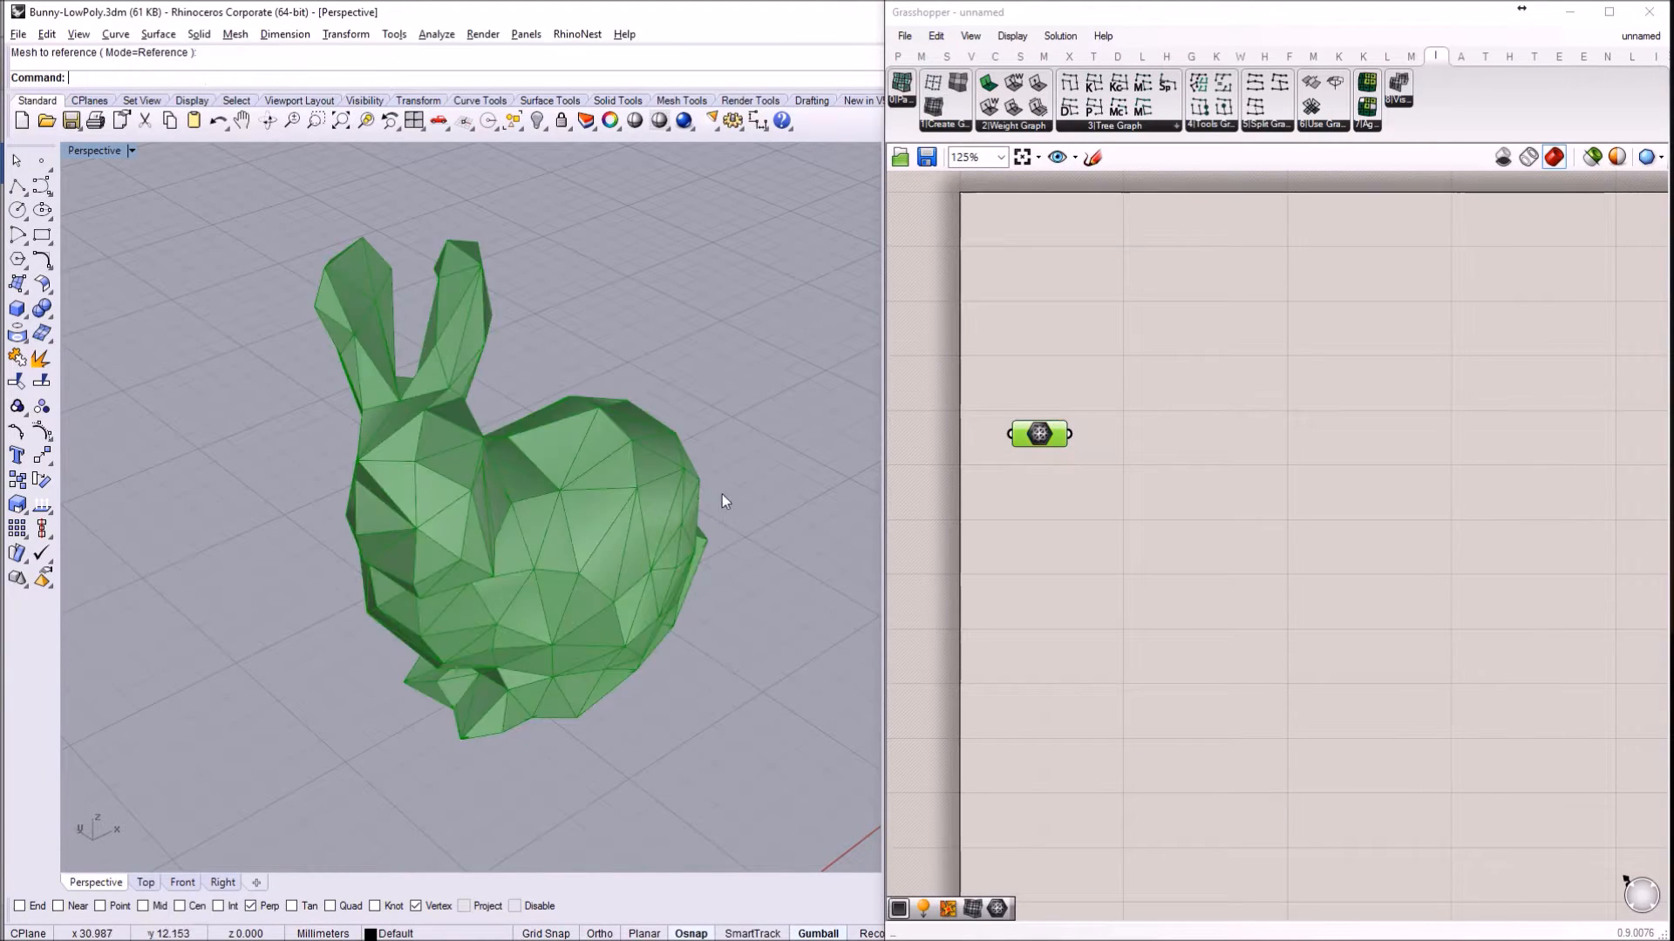
Hide the original bunny mesh in Rhino with the Hide command.
click(612, 483)
text(Hide)
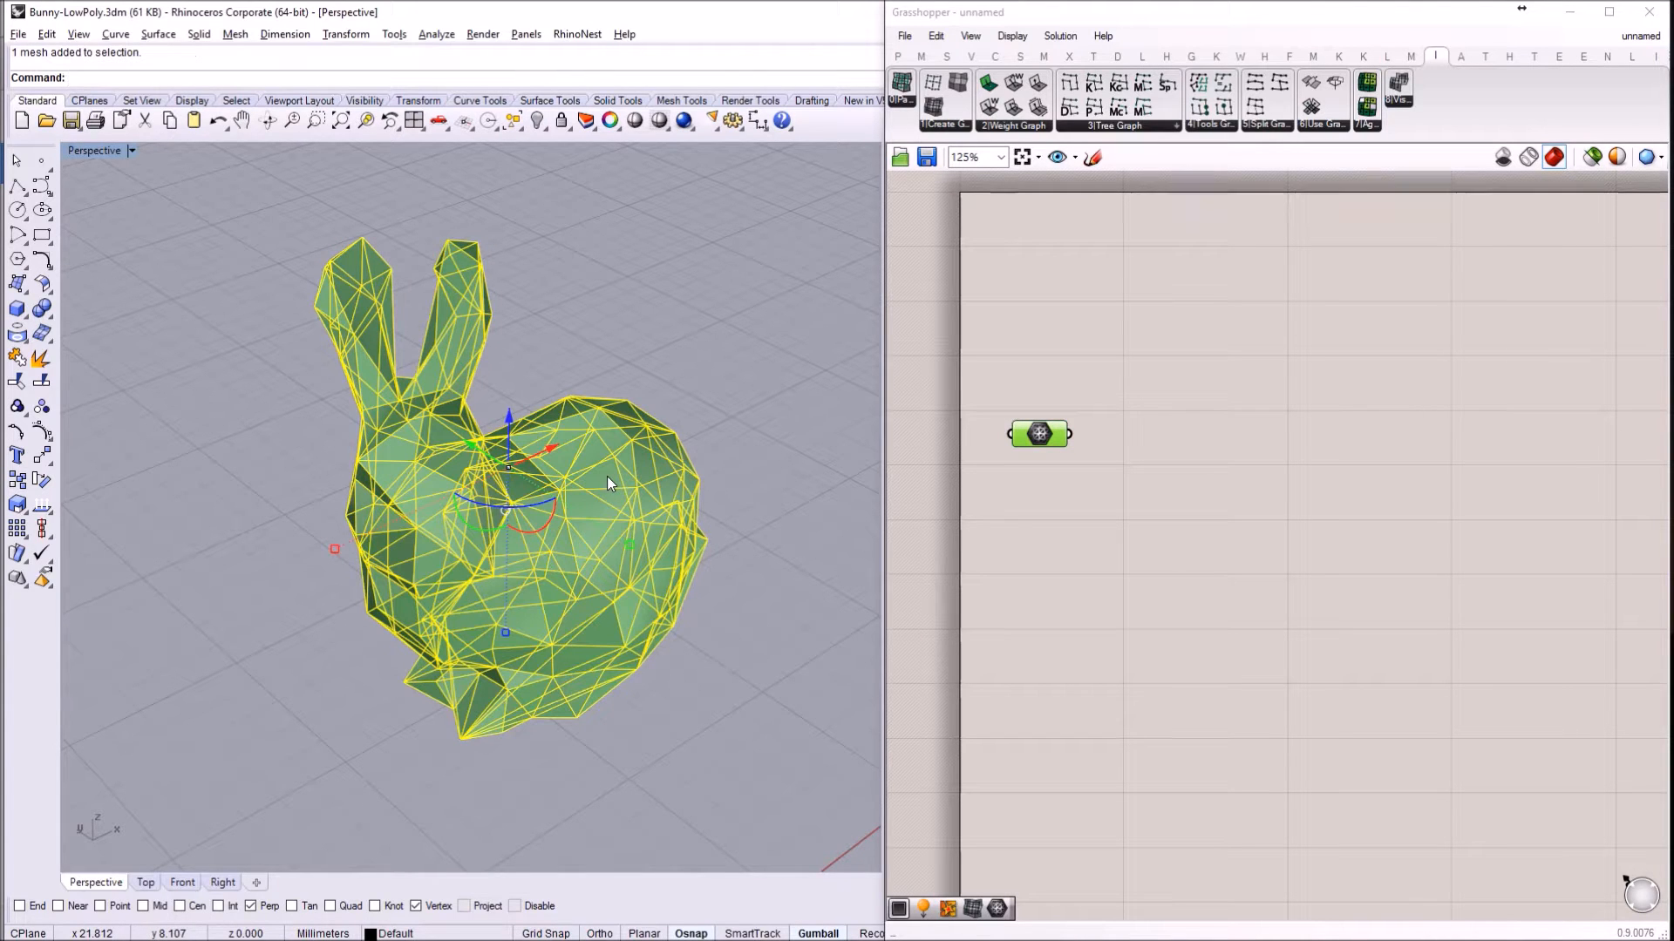
key(Return)
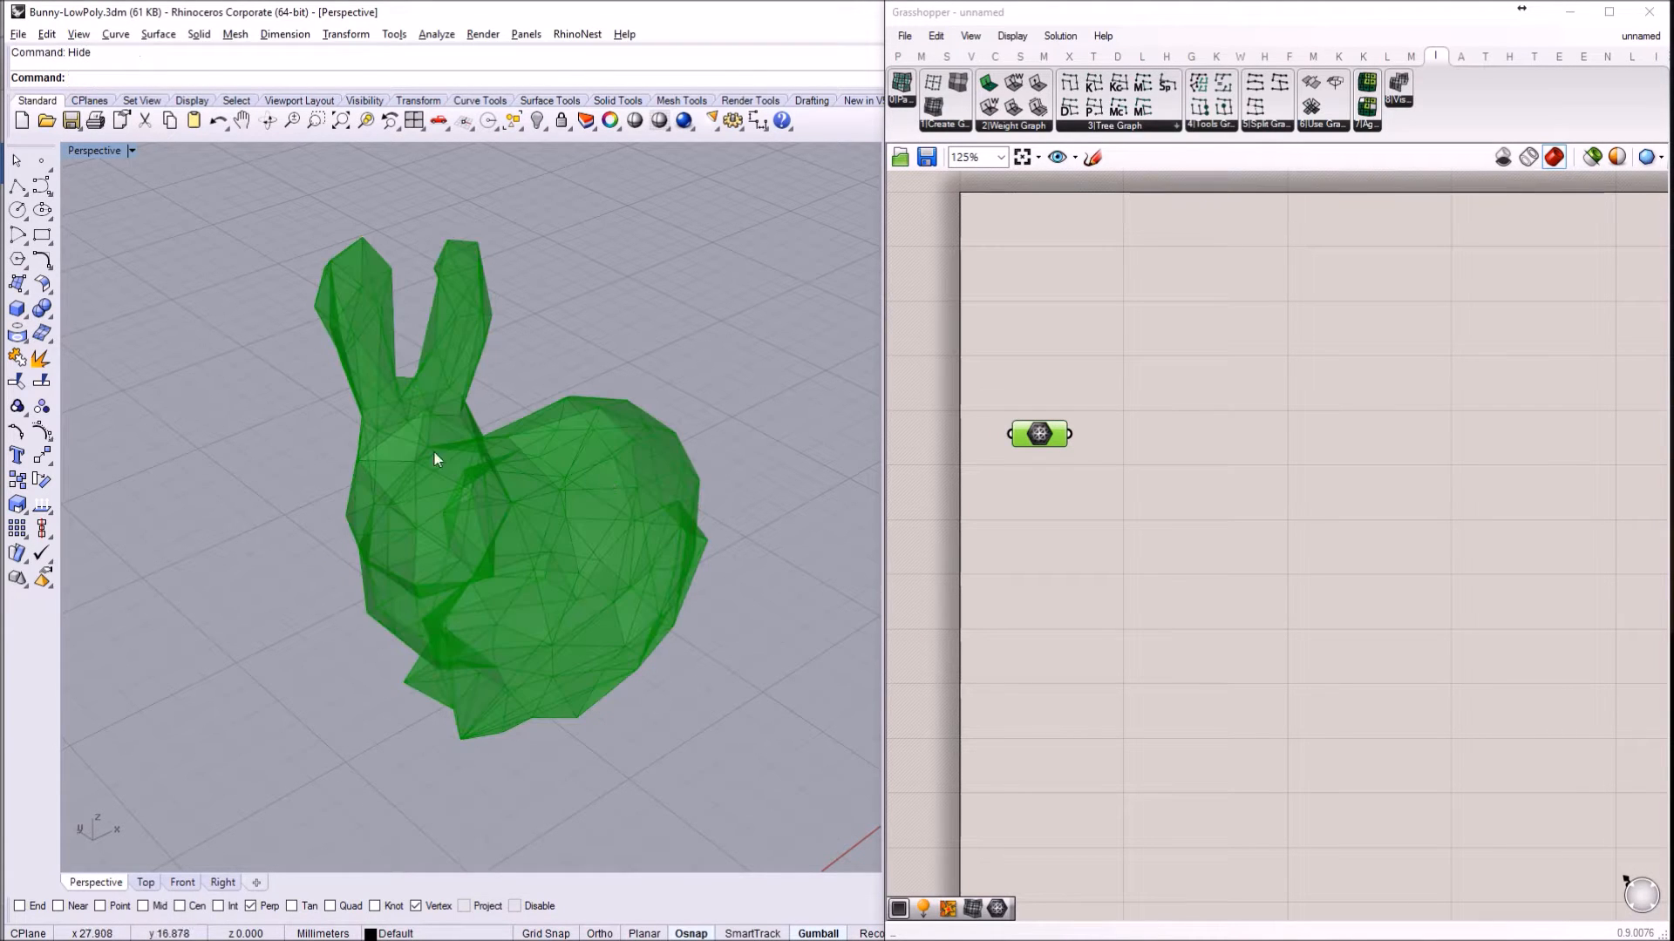
Add a Graph from Mesh component beside the Mesh parameter and connect the mesh to its input.
right_drag(244, 373, 345, 471)
scroll(343, 464, up, 4)
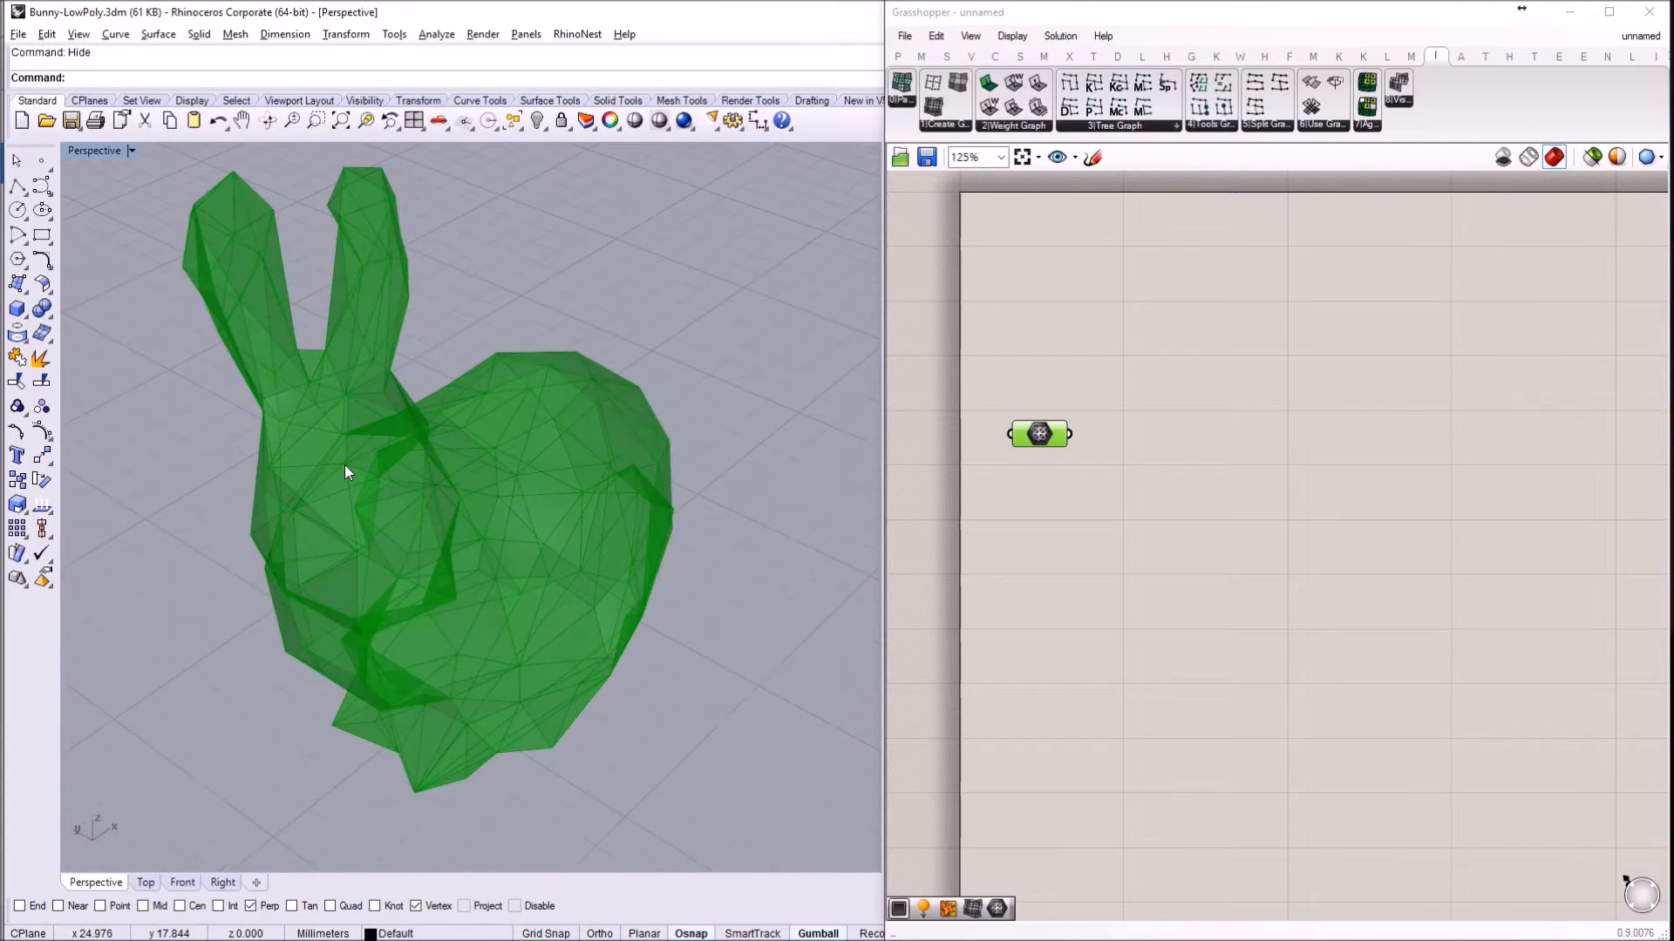
drag(1045, 434, 1035, 427)
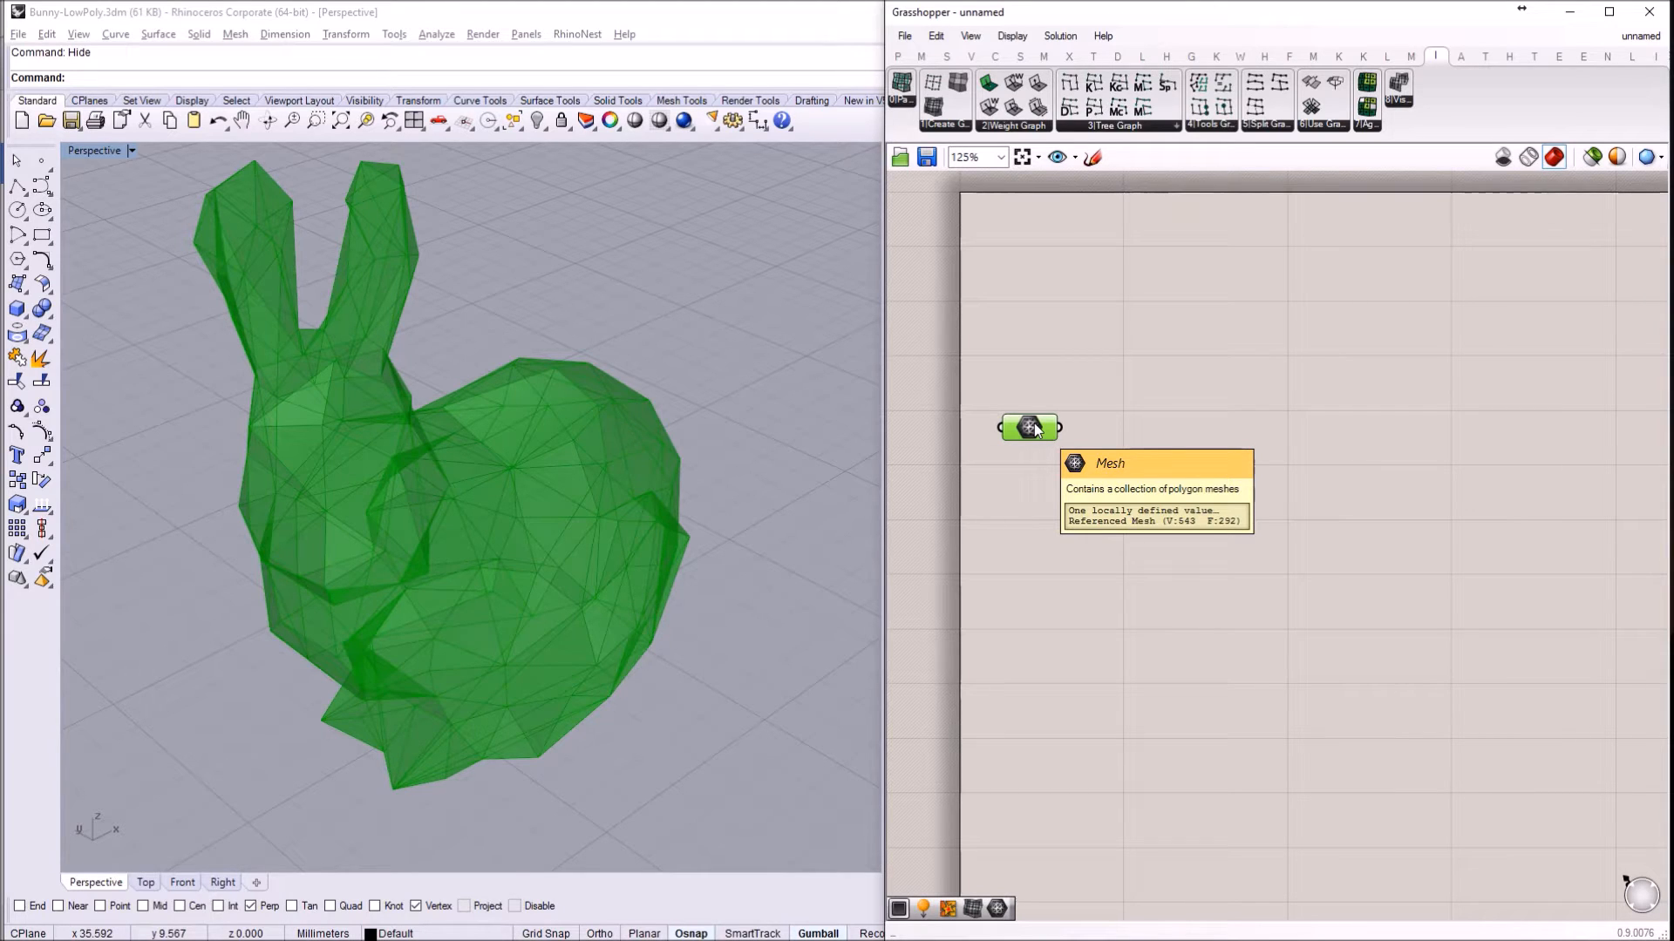
click(1116, 416)
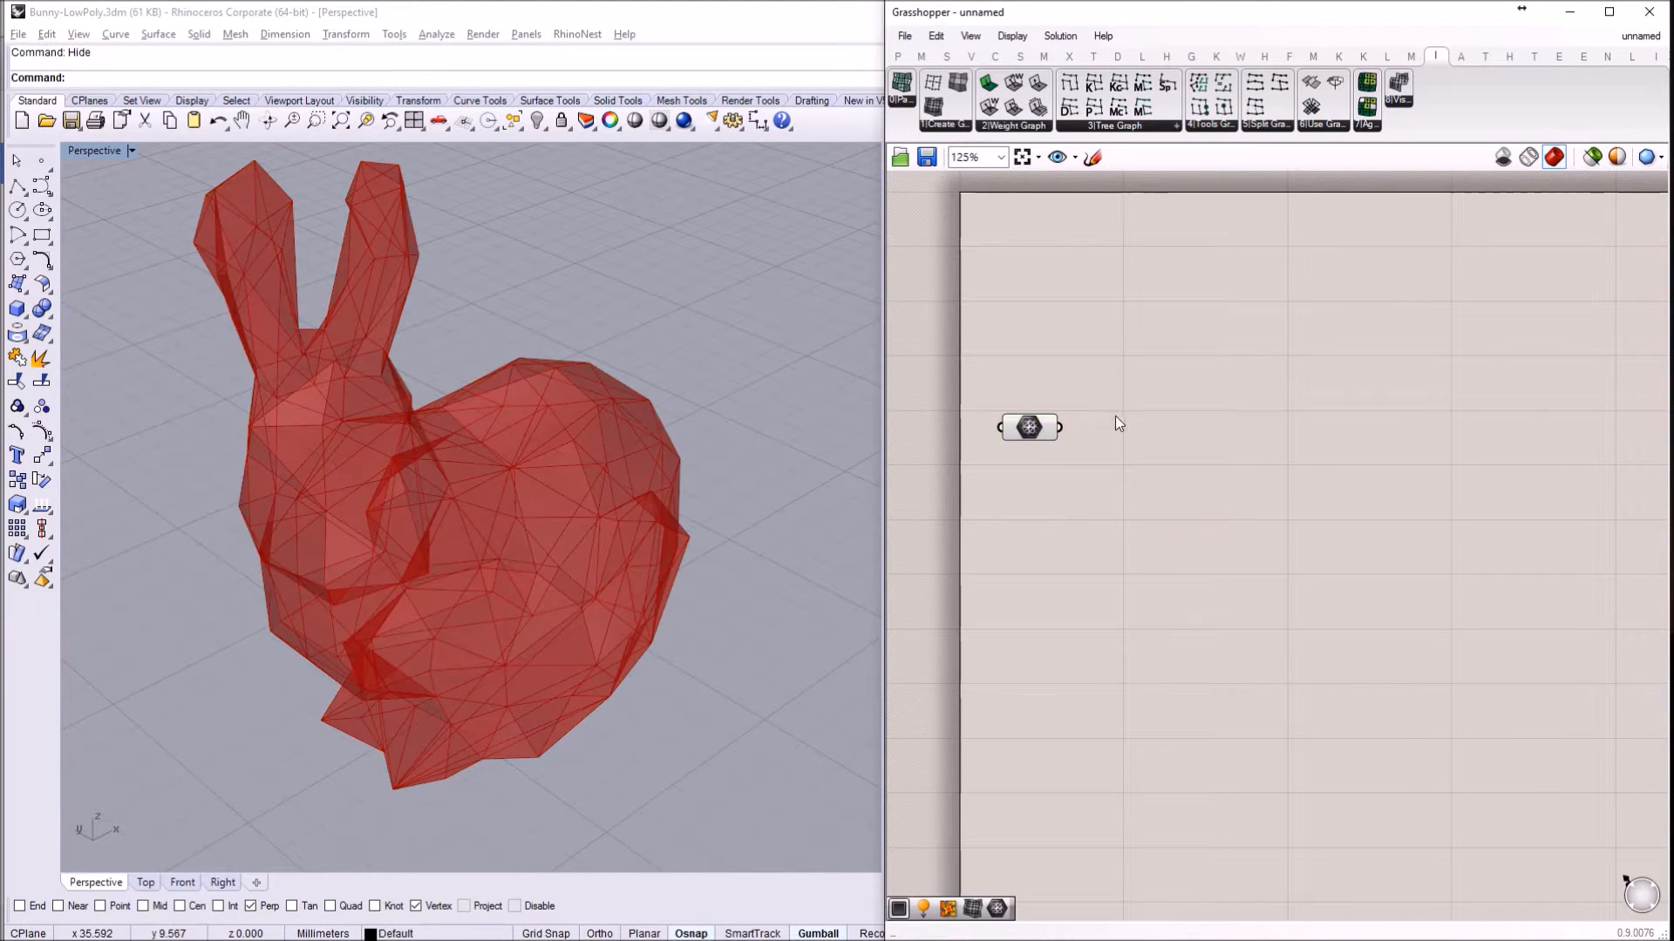
click(950, 128)
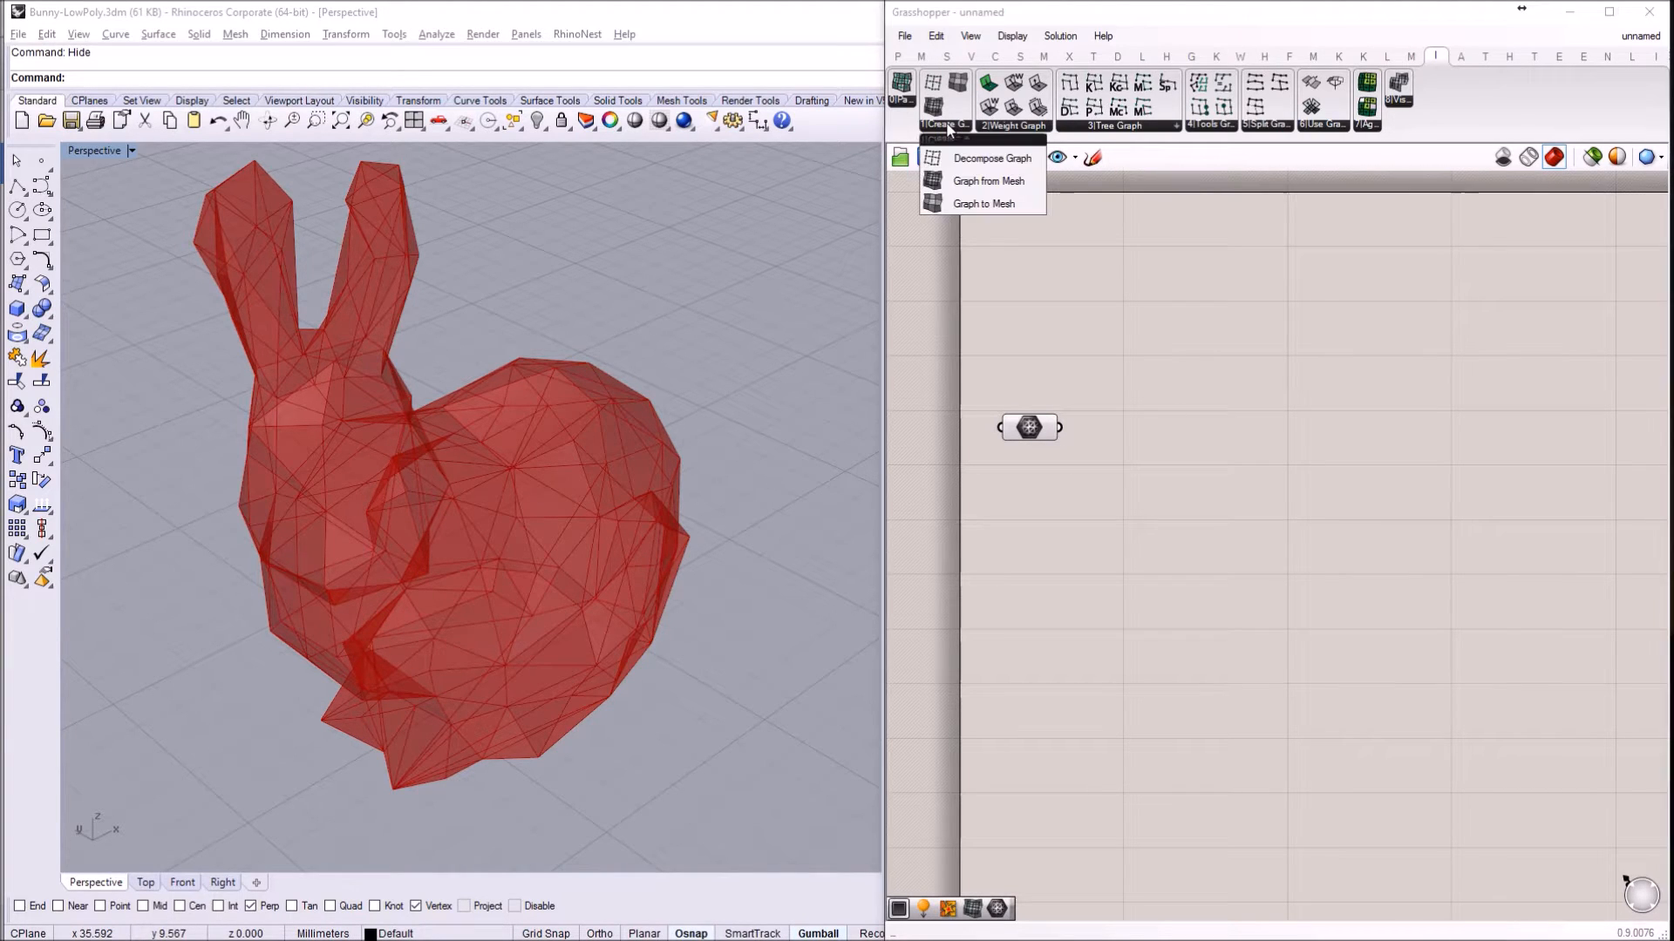
drag(980, 183, 1139, 420)
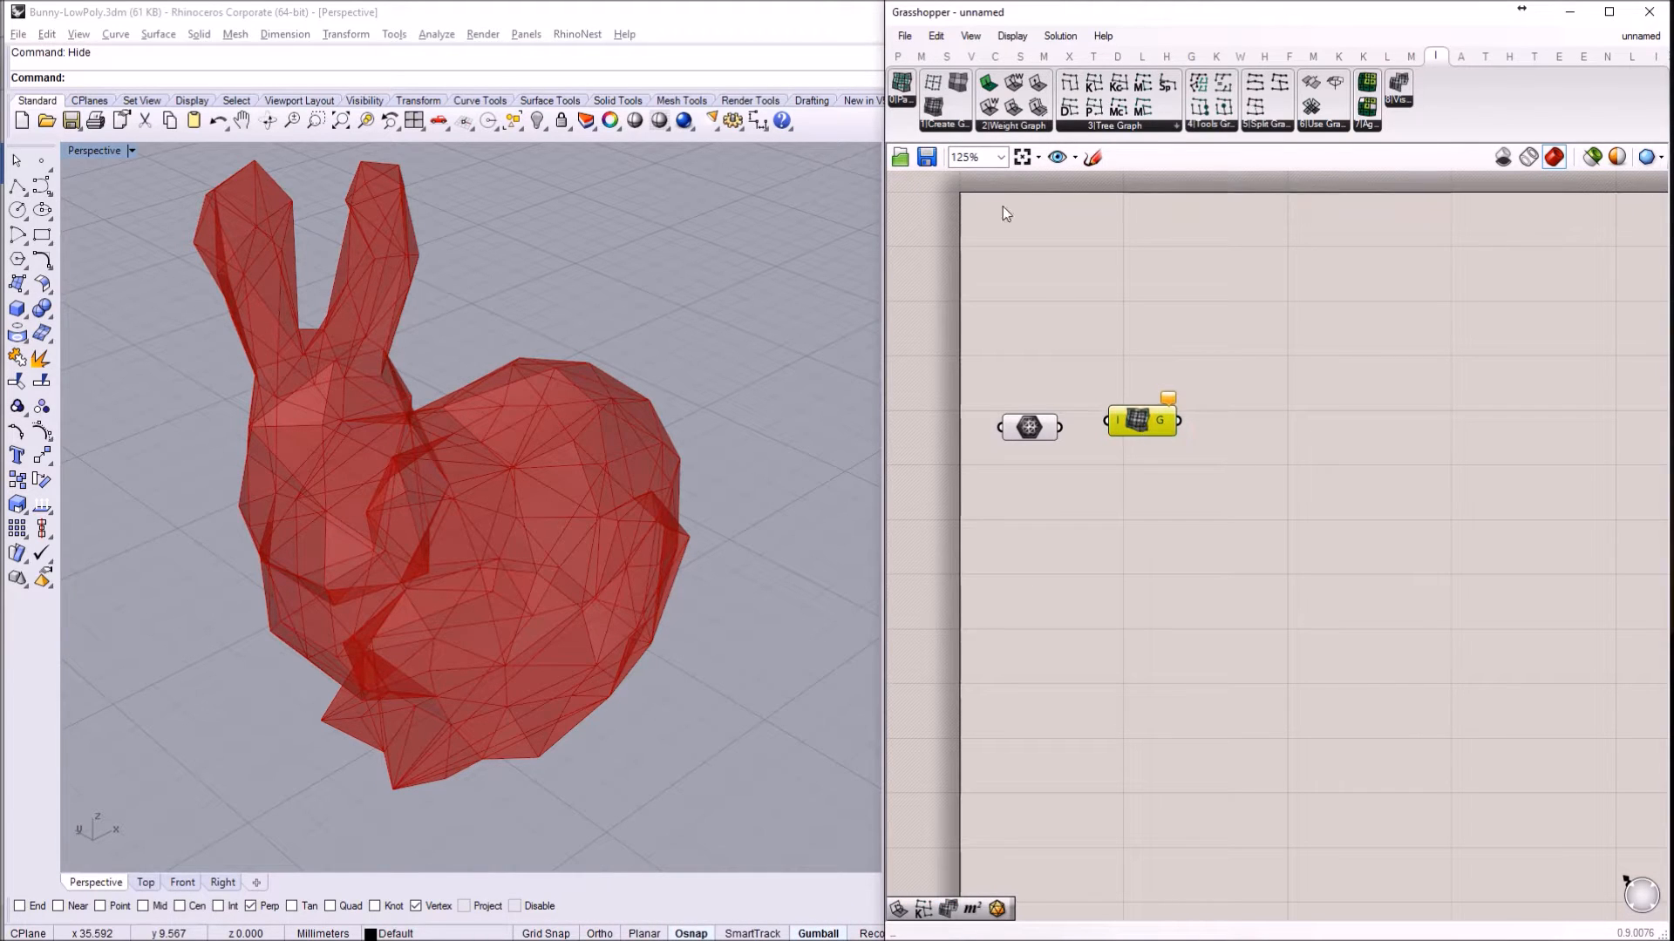
click(949, 128)
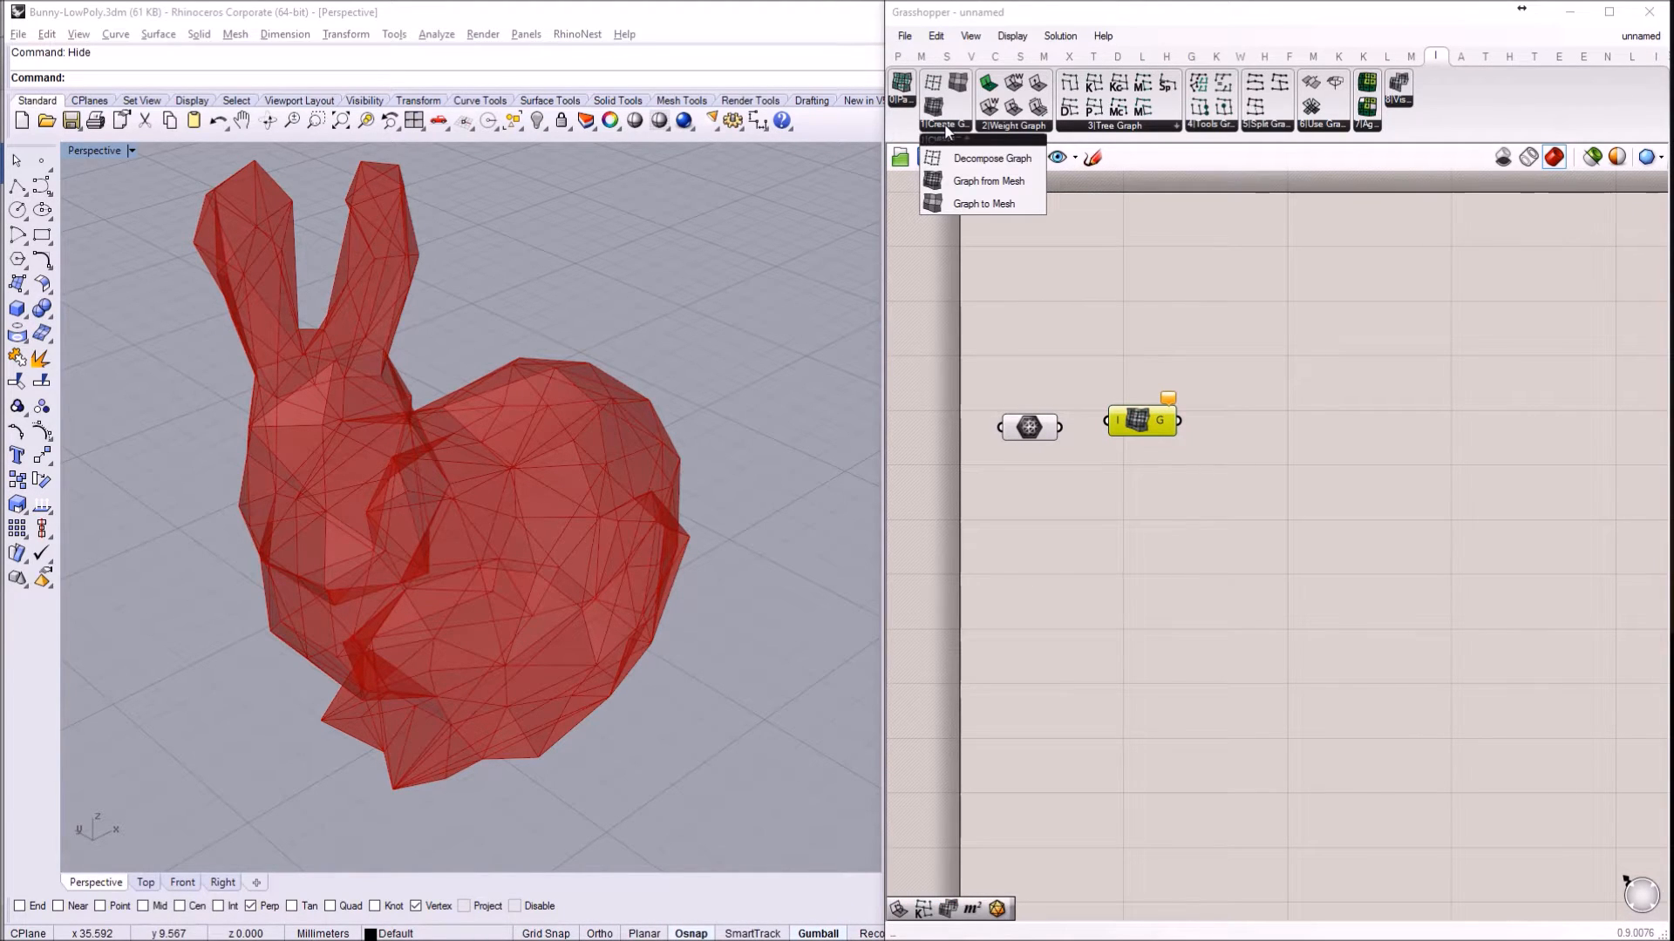
click(1070, 385)
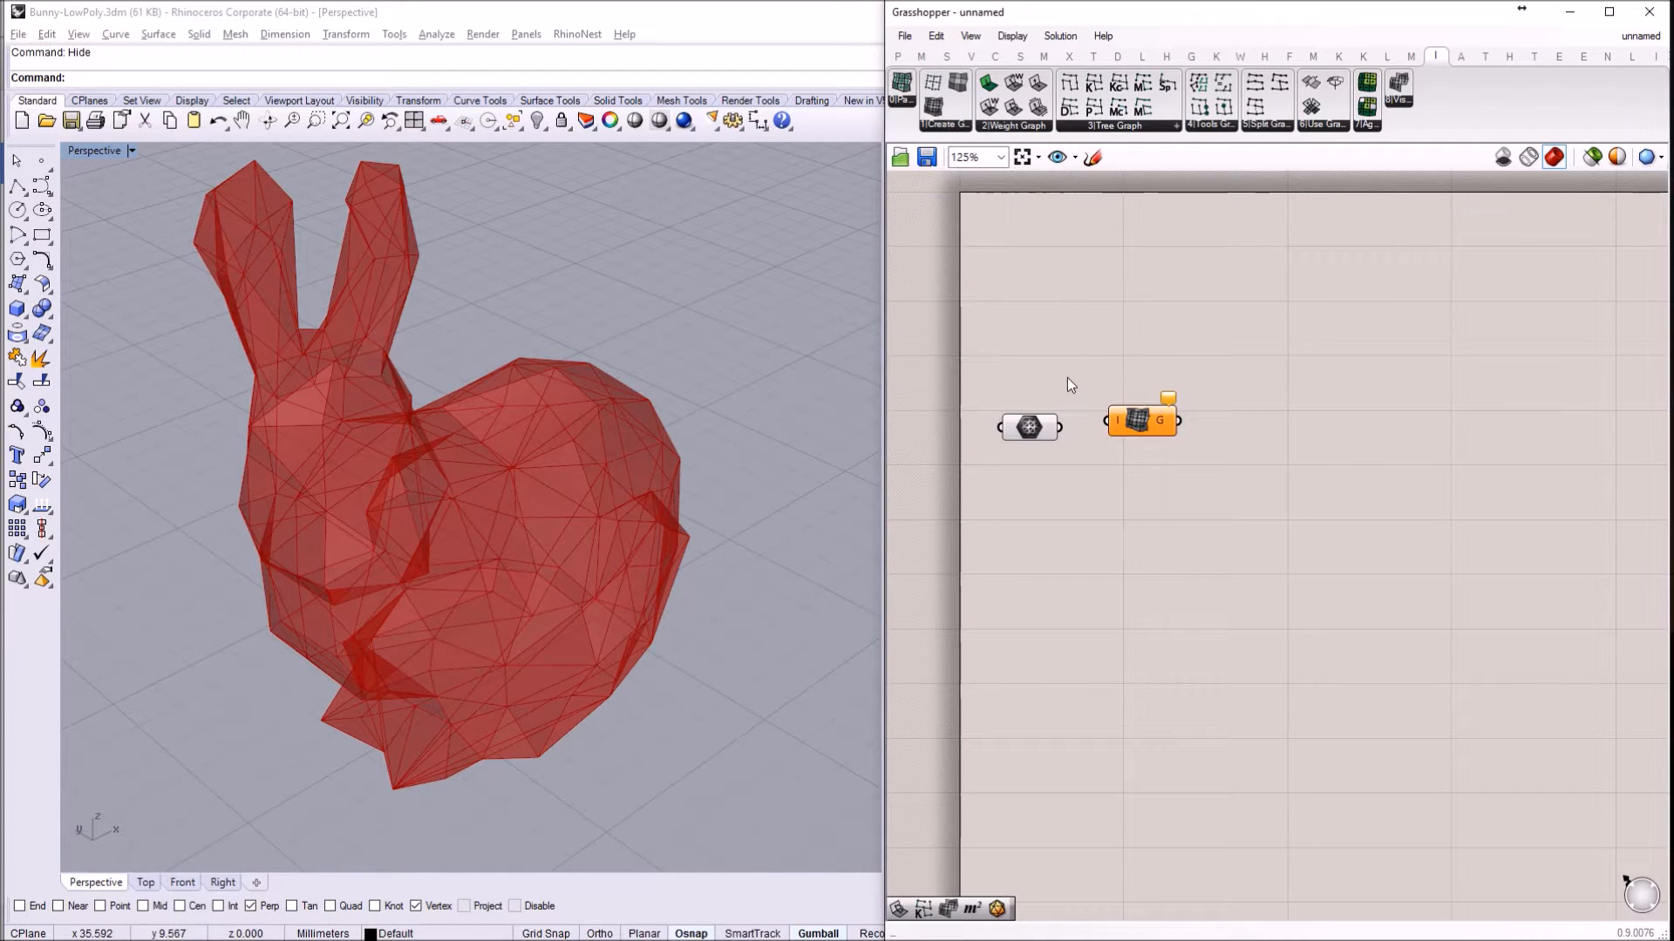
drag(1062, 427, 1148, 426)
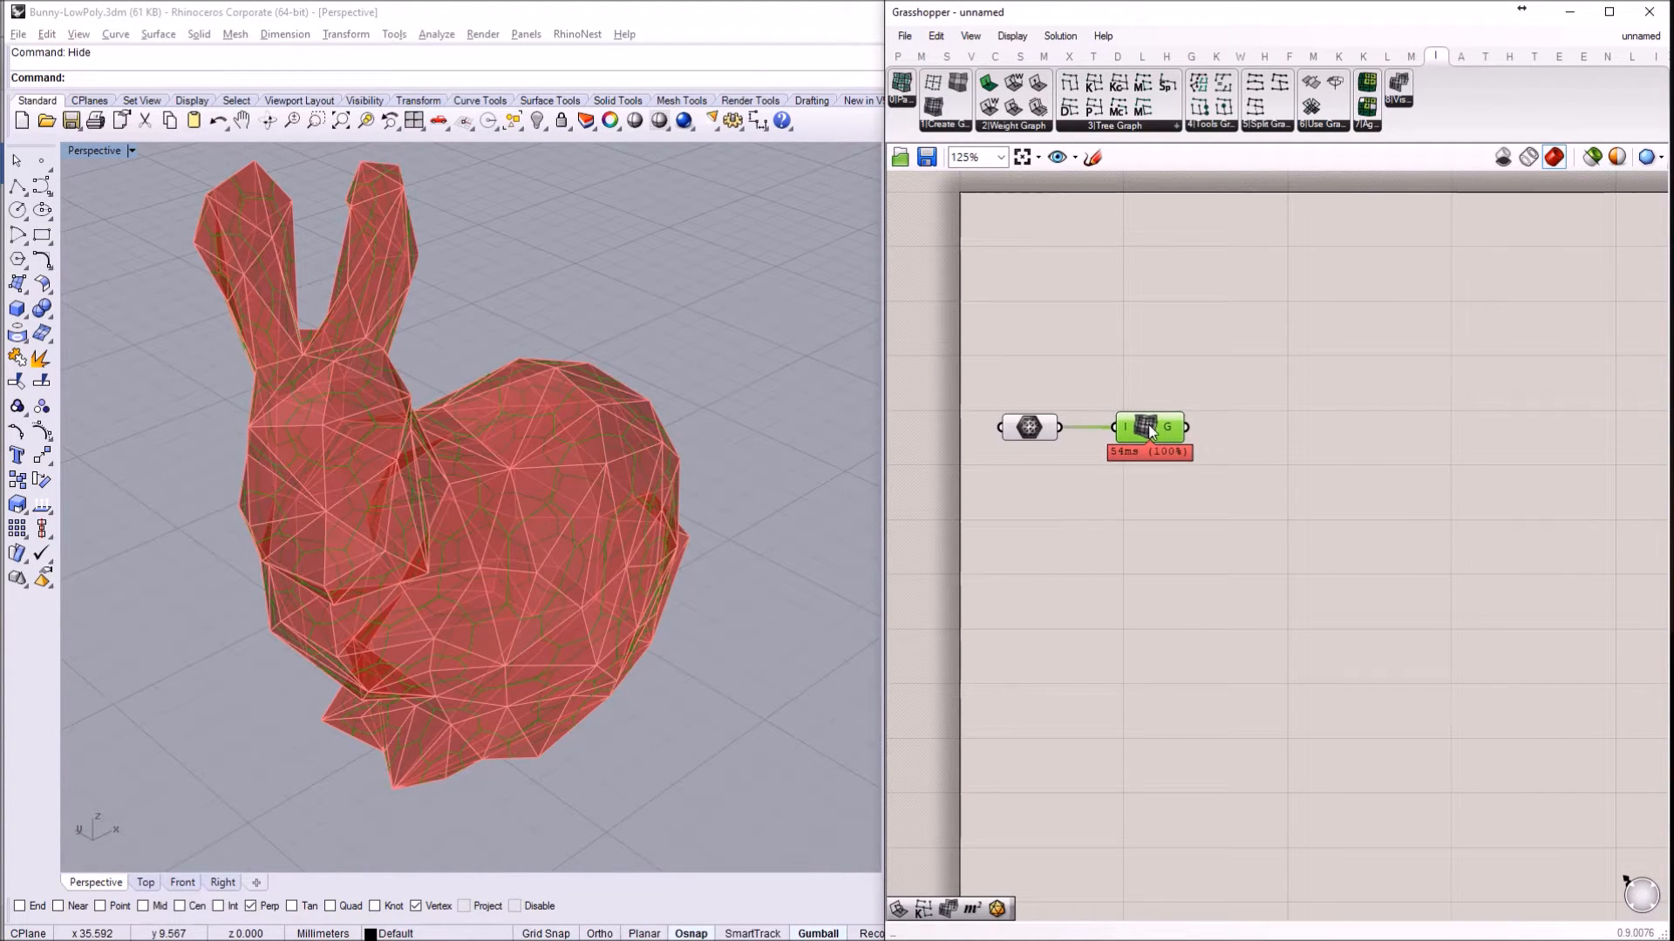
Turn off the preview of the Mesh parameter and select the Graph from Mesh component to highlight the graph.
right_drag(687, 369, 635, 403)
click(1030, 427)
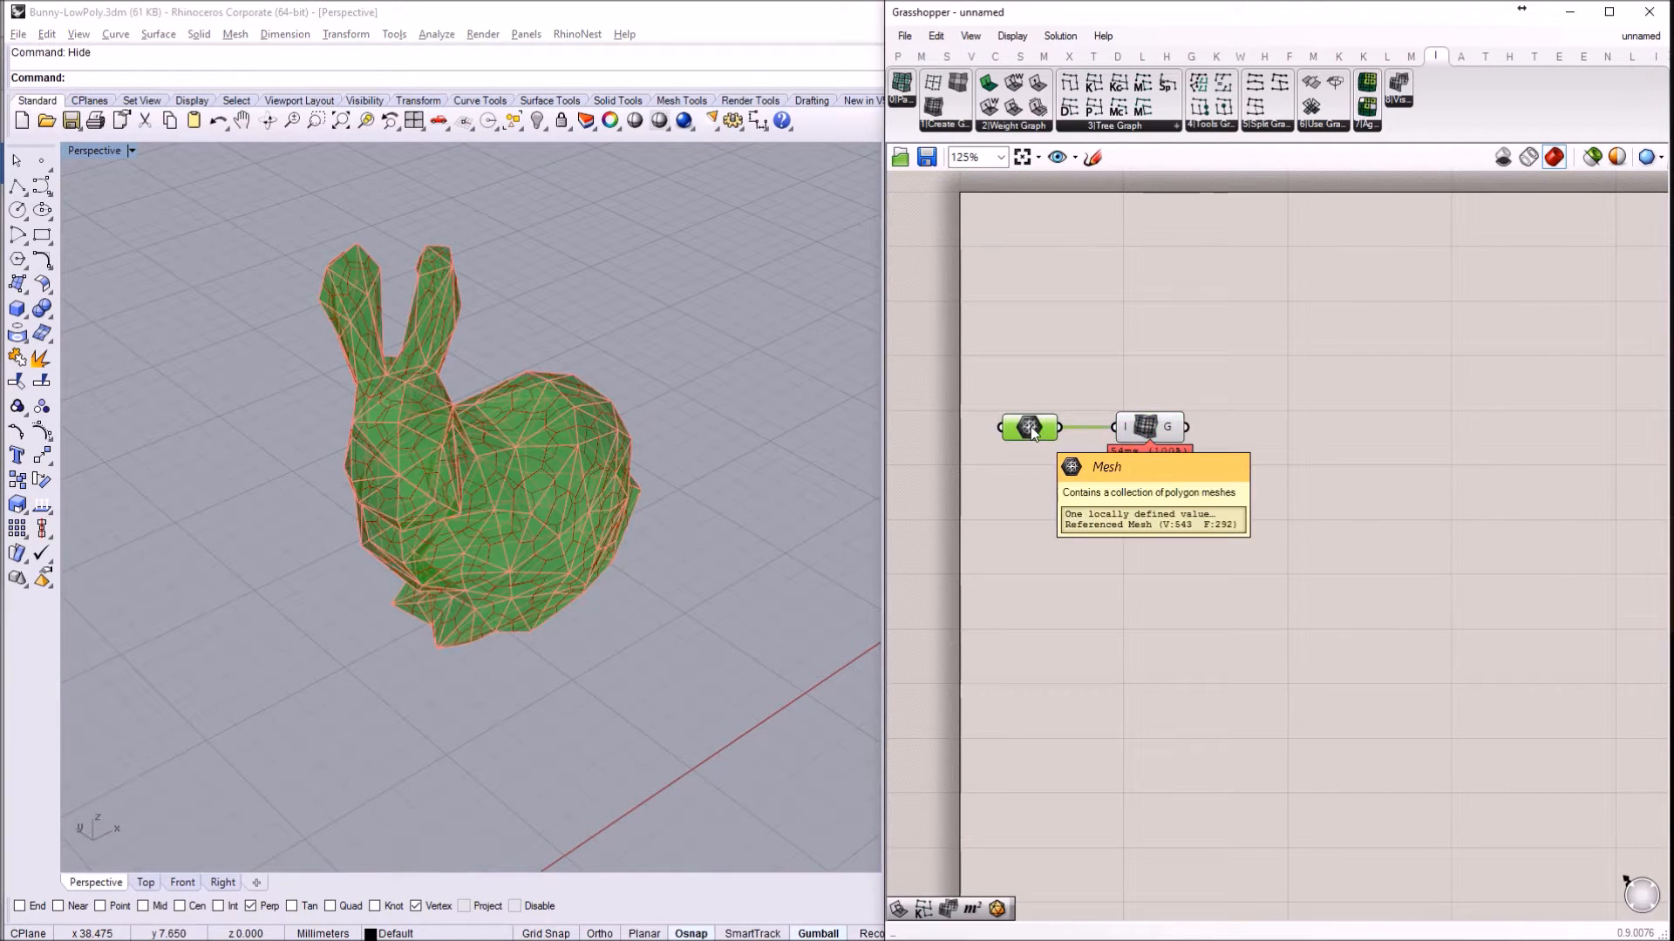
middle_click(1031, 430)
click(1085, 369)
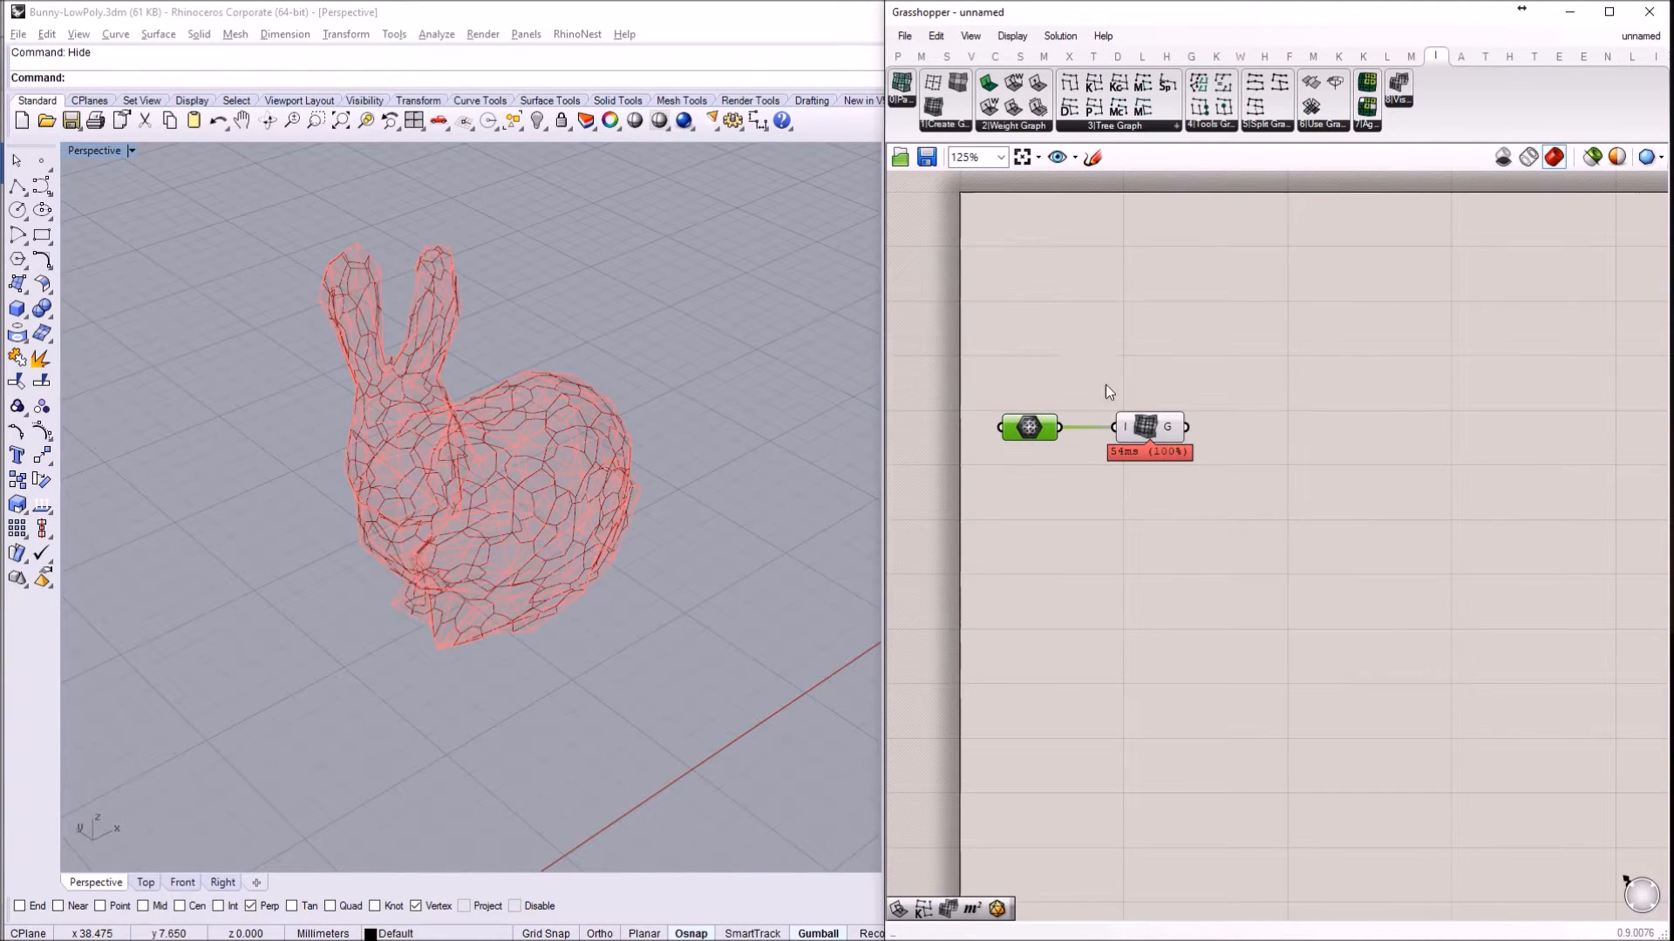
click(1147, 426)
mouse_move(645, 382)
right_down()
mouse_move(590, 384)
mouse_move(671, 382)
right_up()
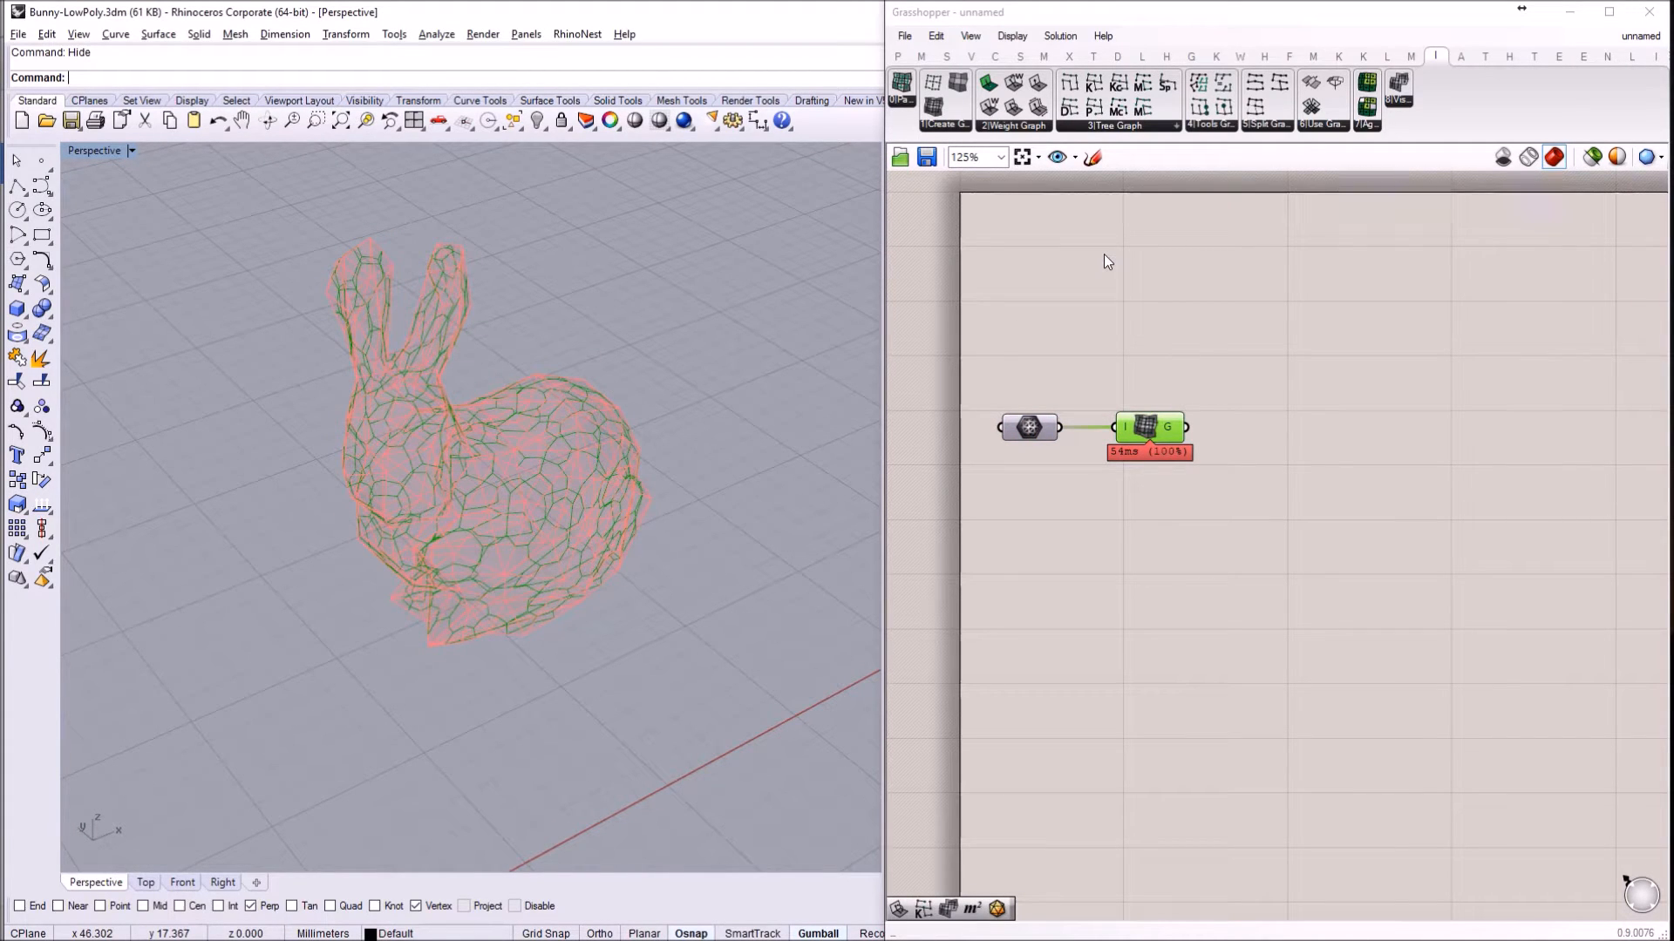
Add a Face Angle Edge Weight component and feed it the graph output of Graph from Mesh.
right_drag(1195, 326, 1224, 377)
scroll(1169, 398, up, 3)
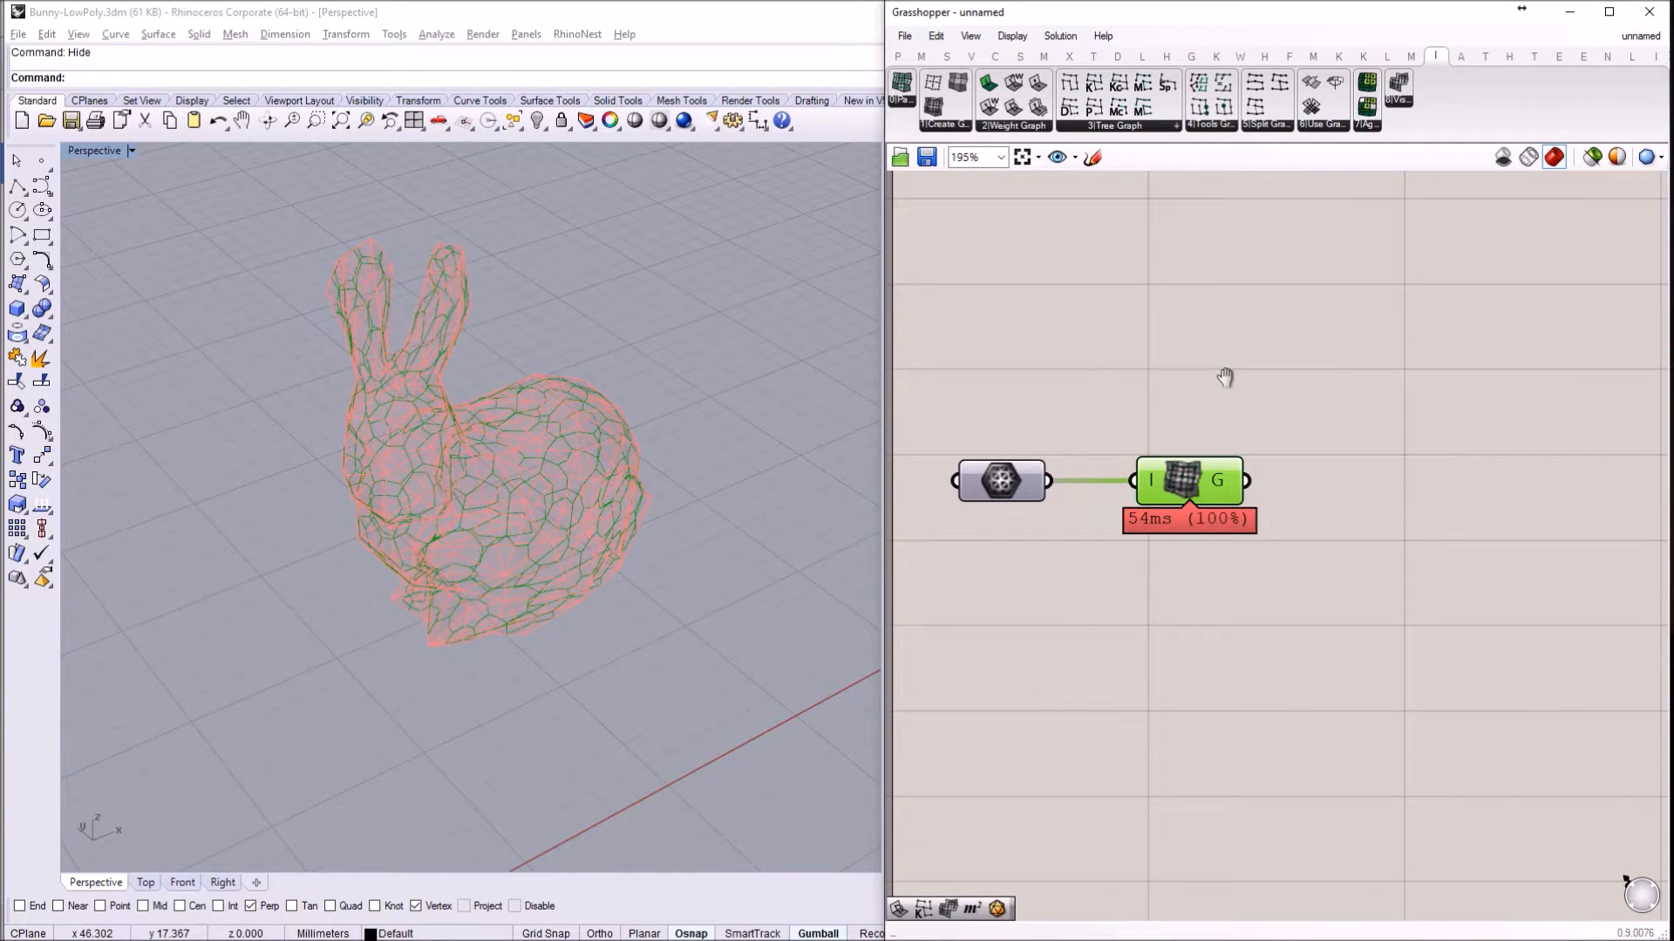
click(1017, 128)
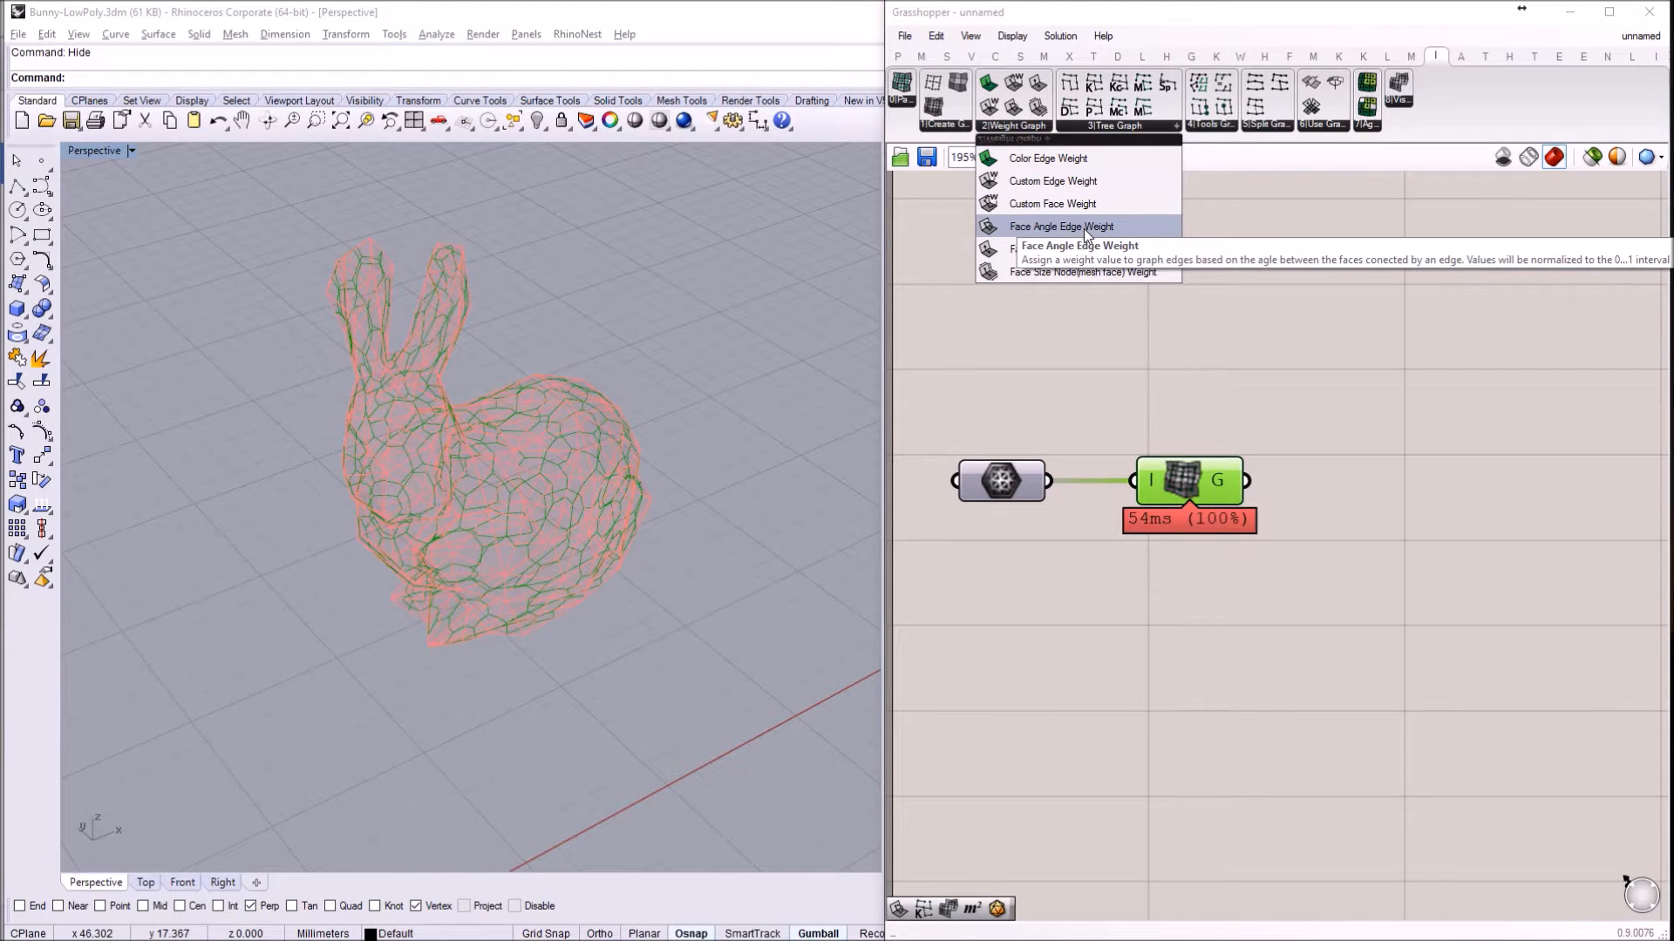
click(1042, 228)
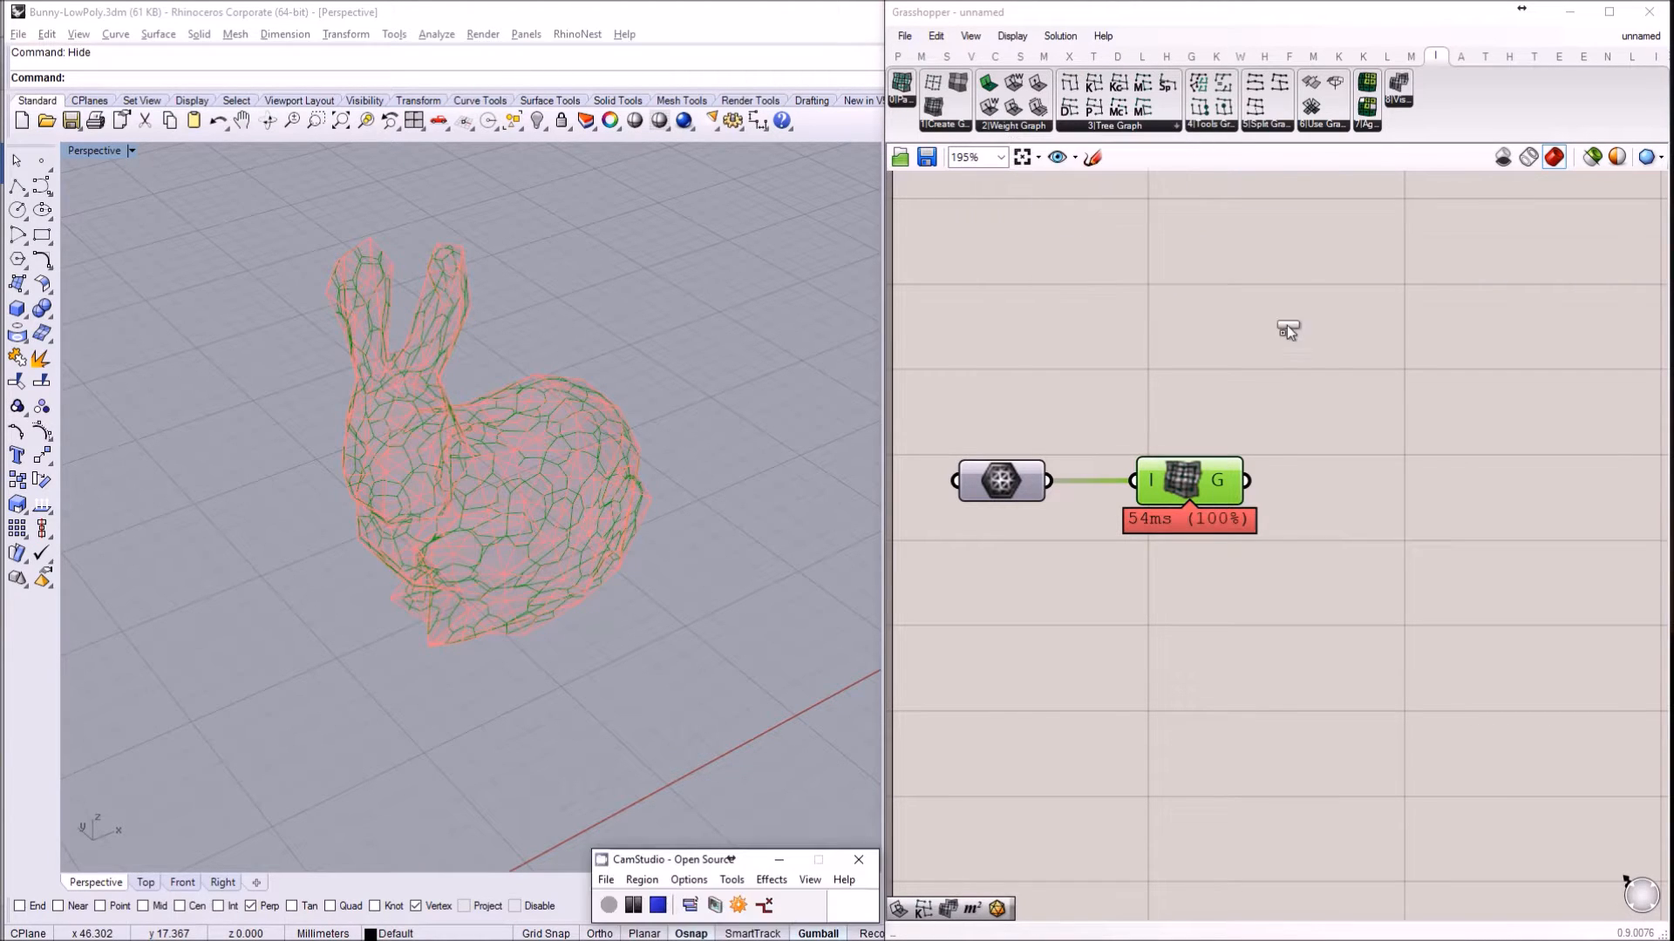
click(1346, 485)
drag(1355, 484, 1384, 484)
drag(1247, 480, 1384, 476)
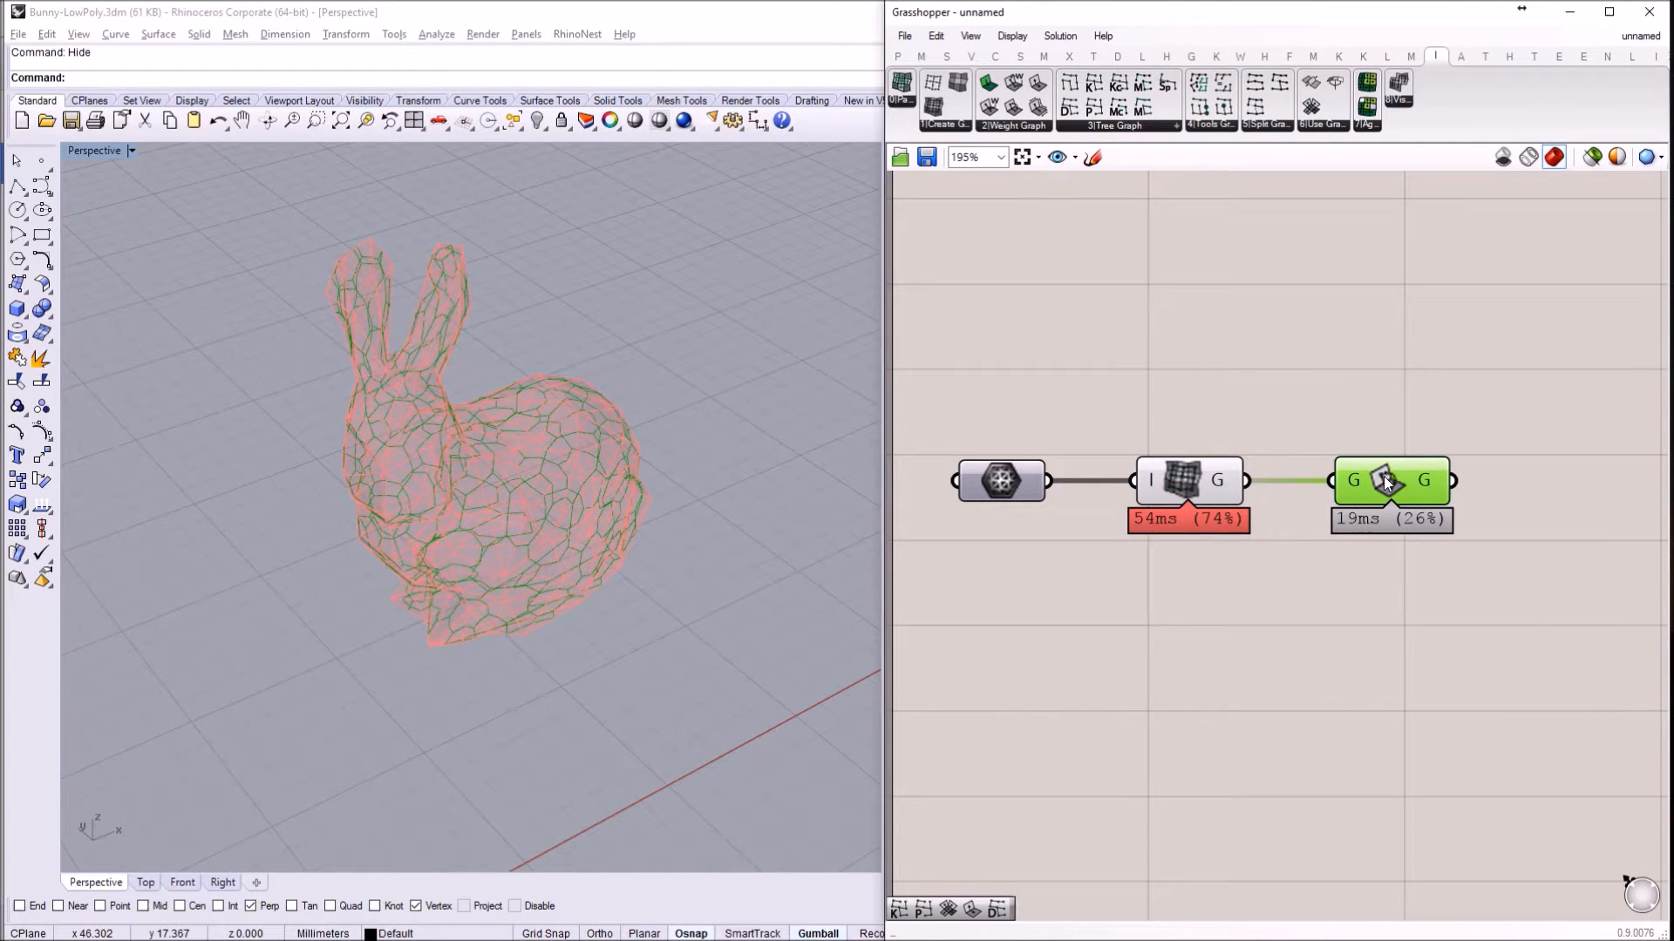
Turn off the preview of the Graph from Mesh component.
click(1188, 482)
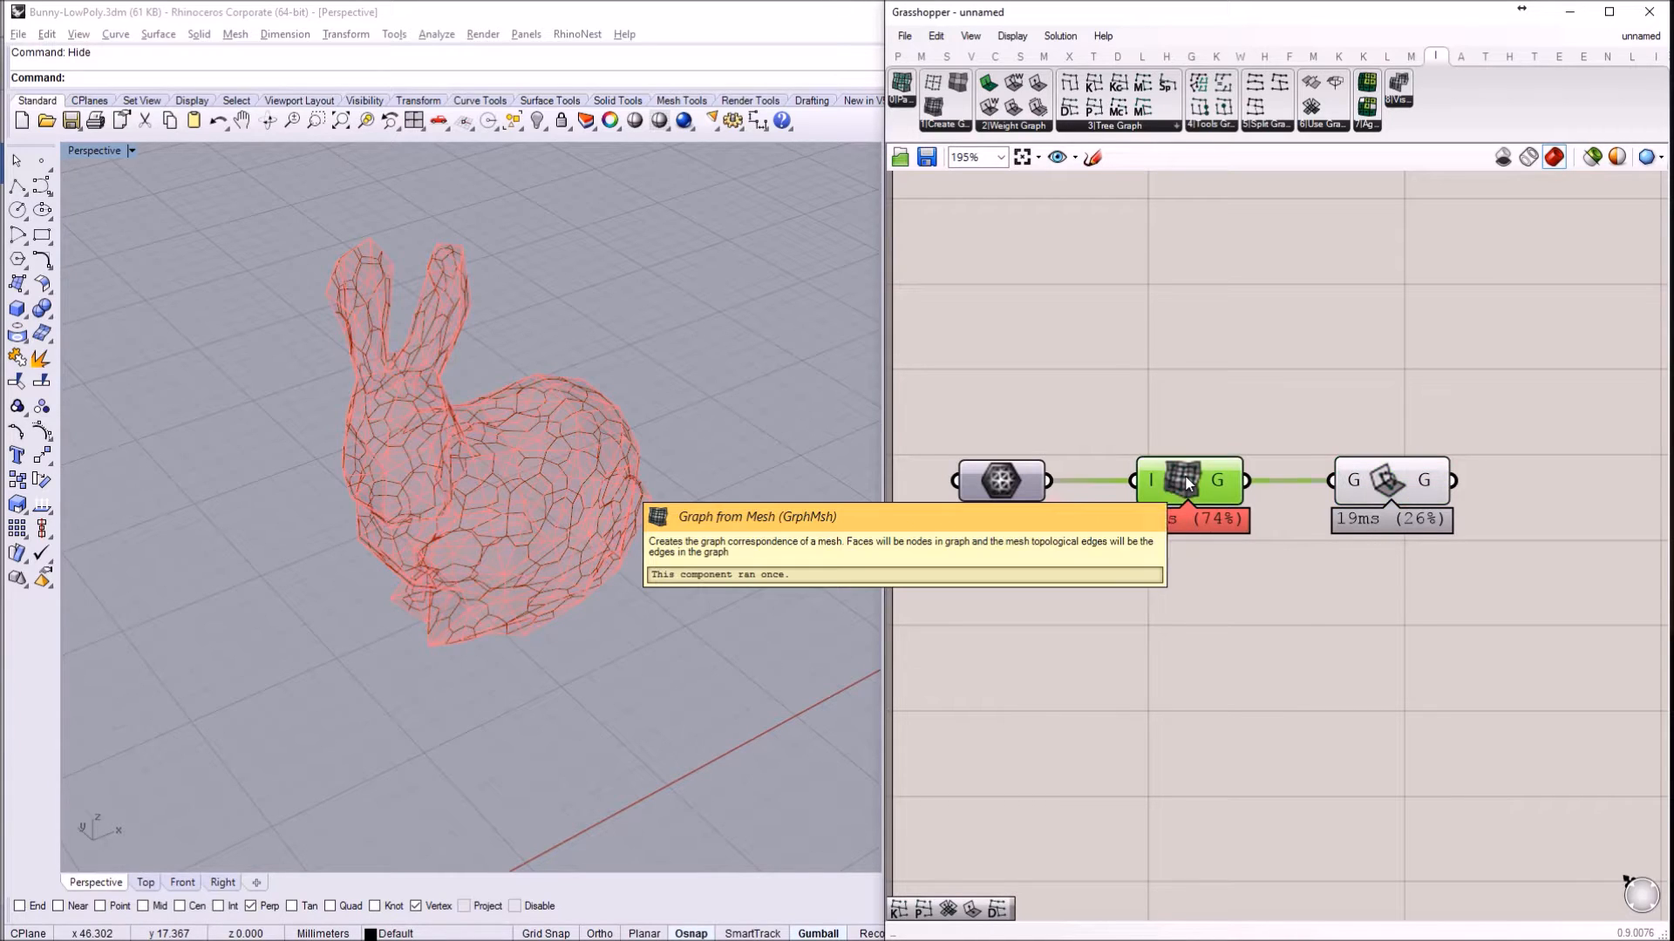
middle_click(1188, 482)
click(1249, 426)
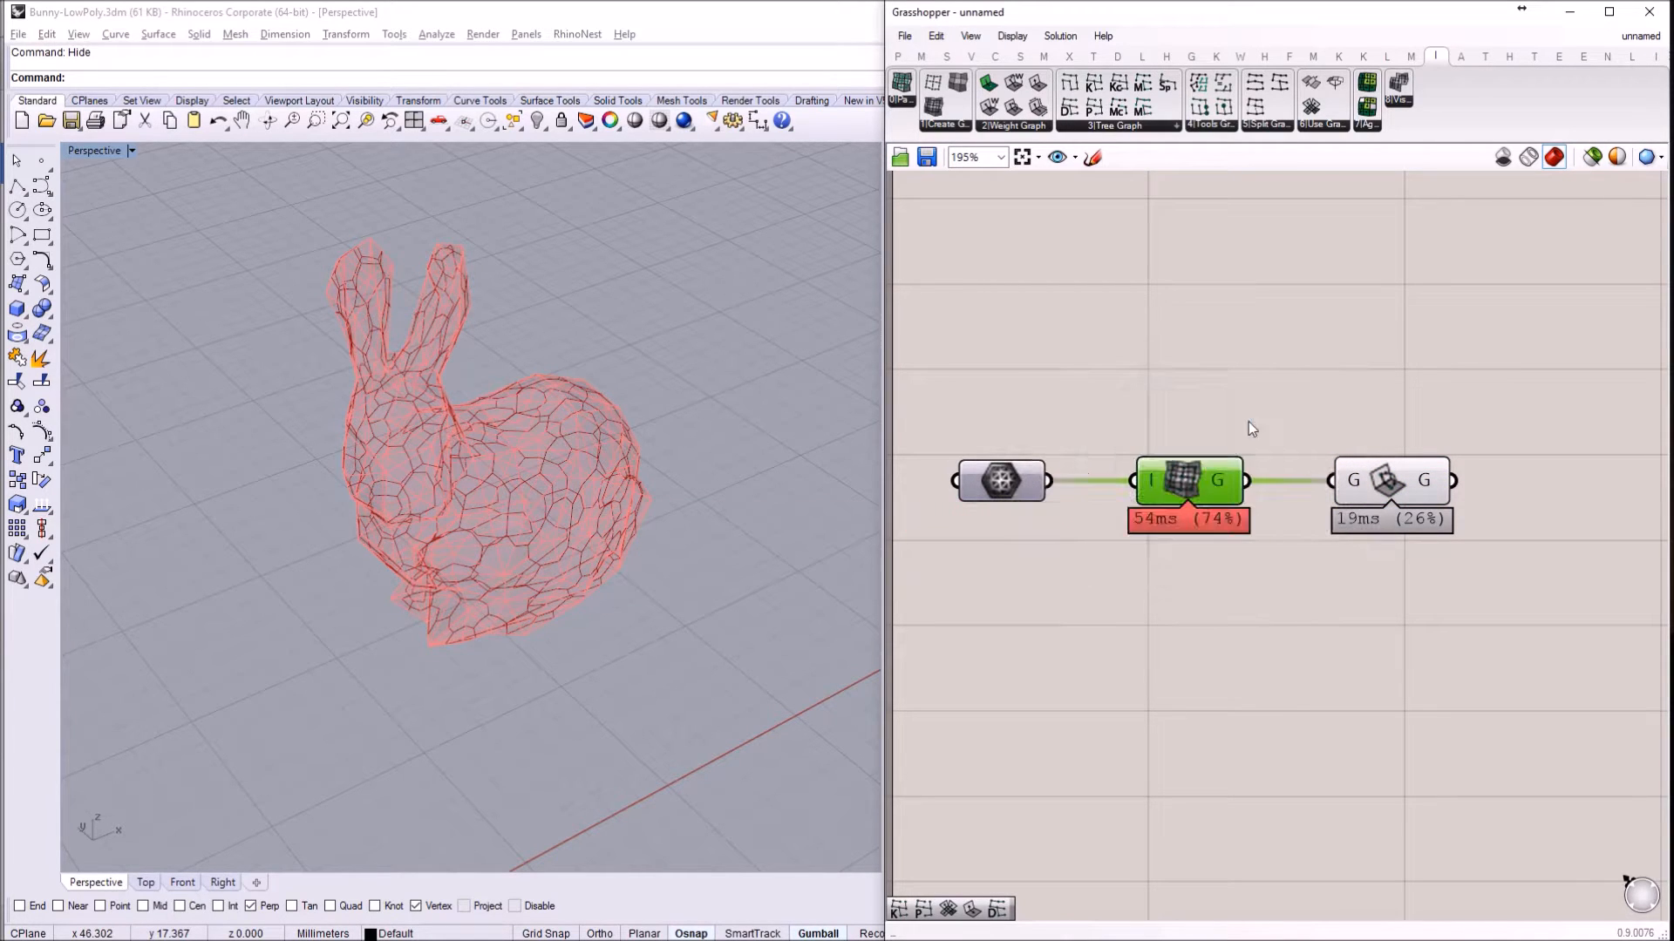
Align the Face Angle Edge Weight component with its neighbours and enable its Enhanced preview.
drag(1383, 478, 1395, 480)
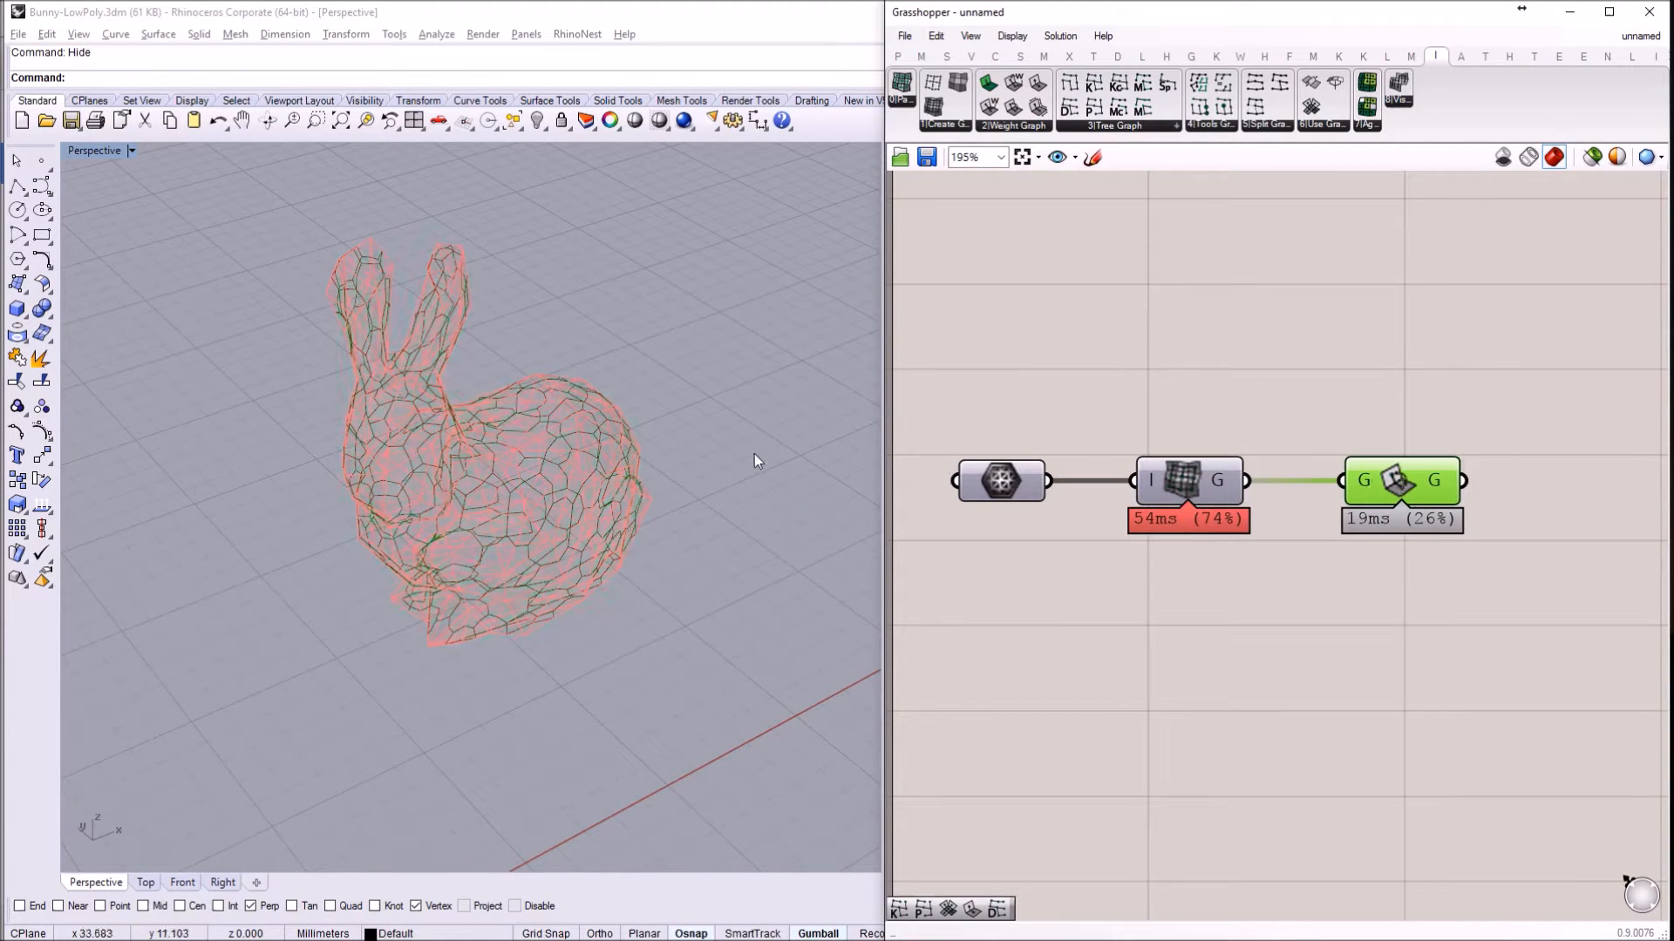
right_drag(1421, 453, 1351, 390)
right_drag(603, 420, 688, 383)
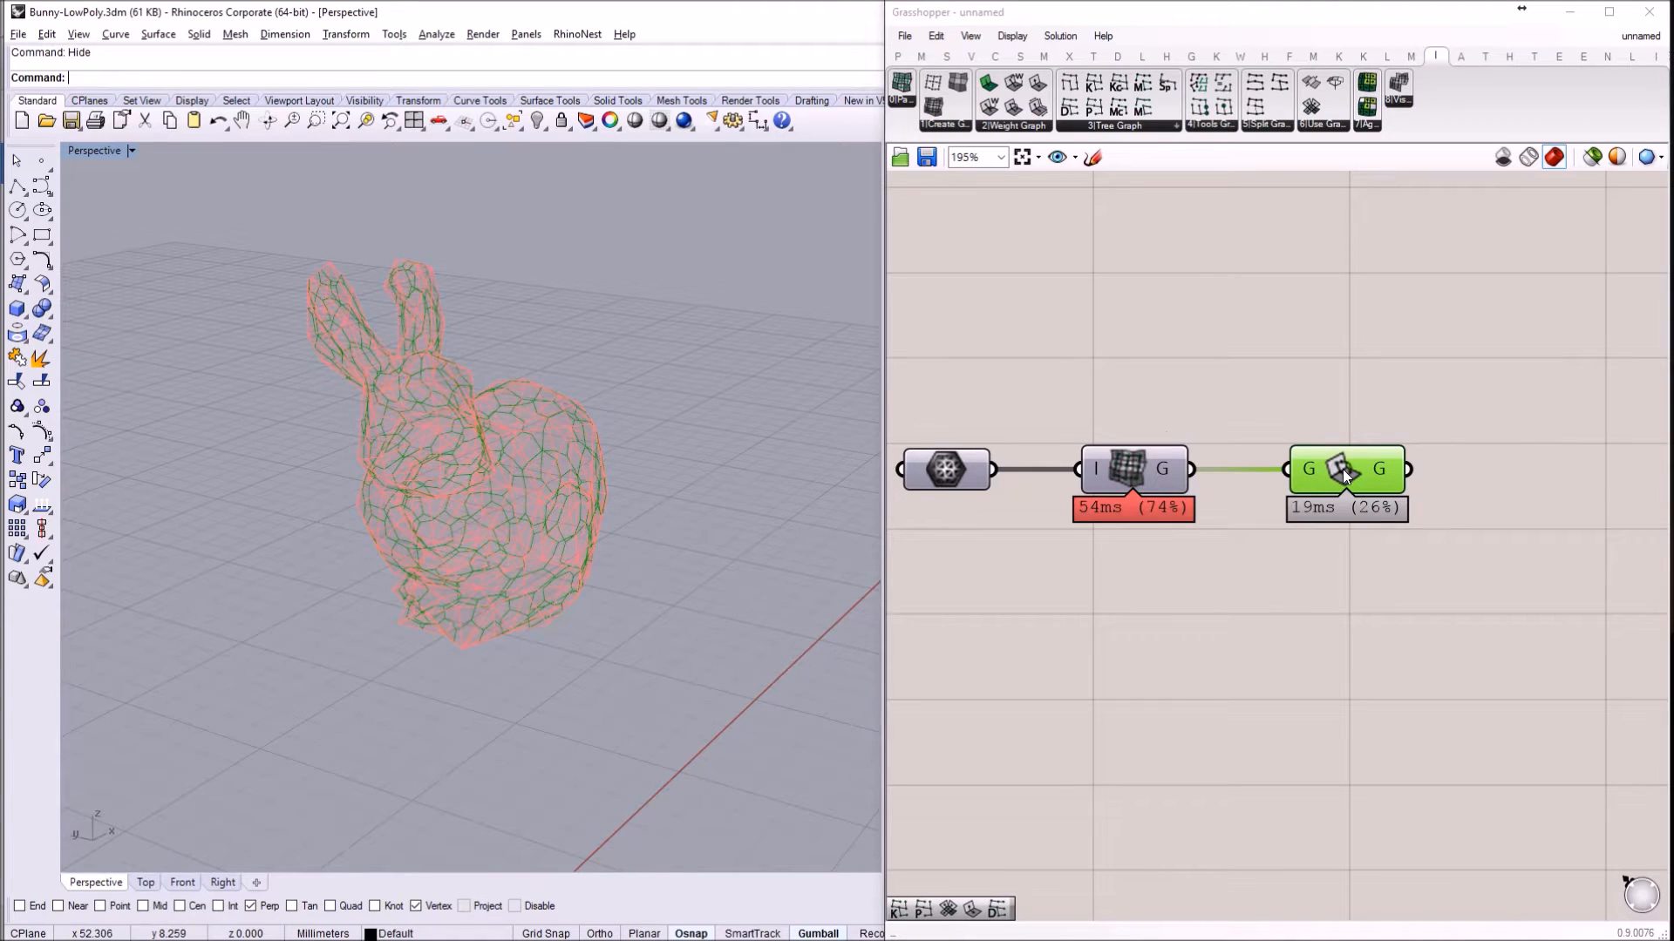
mouse_move(1343, 469)
right_drag(570, 381, 515, 424)
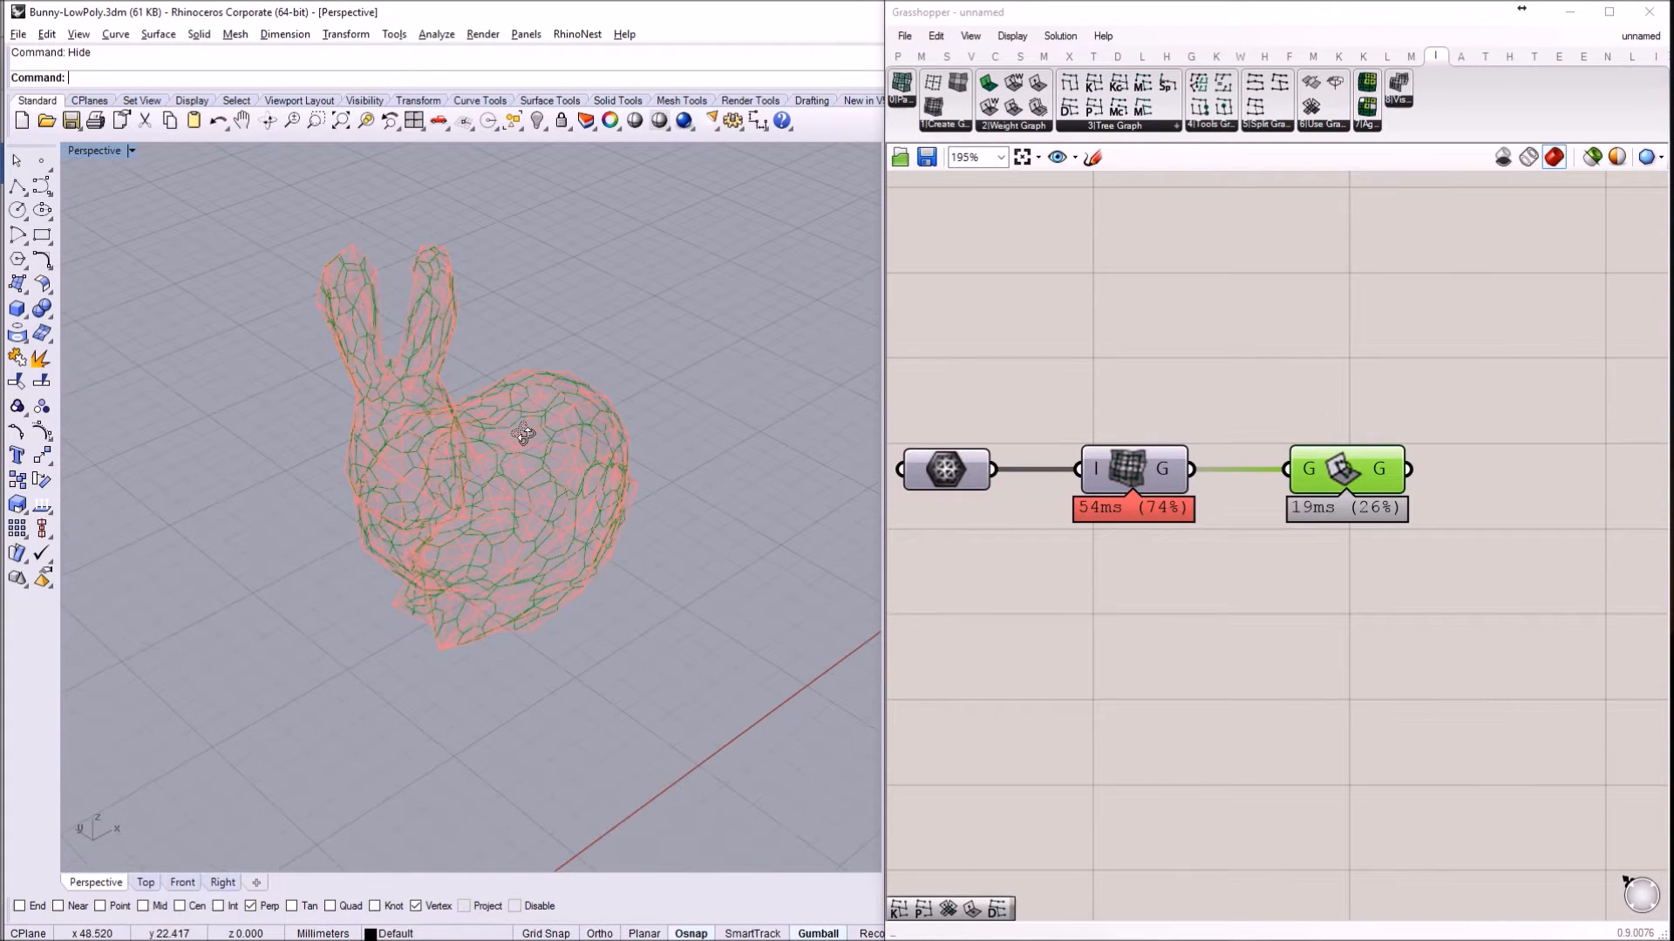
right_click(1342, 464)
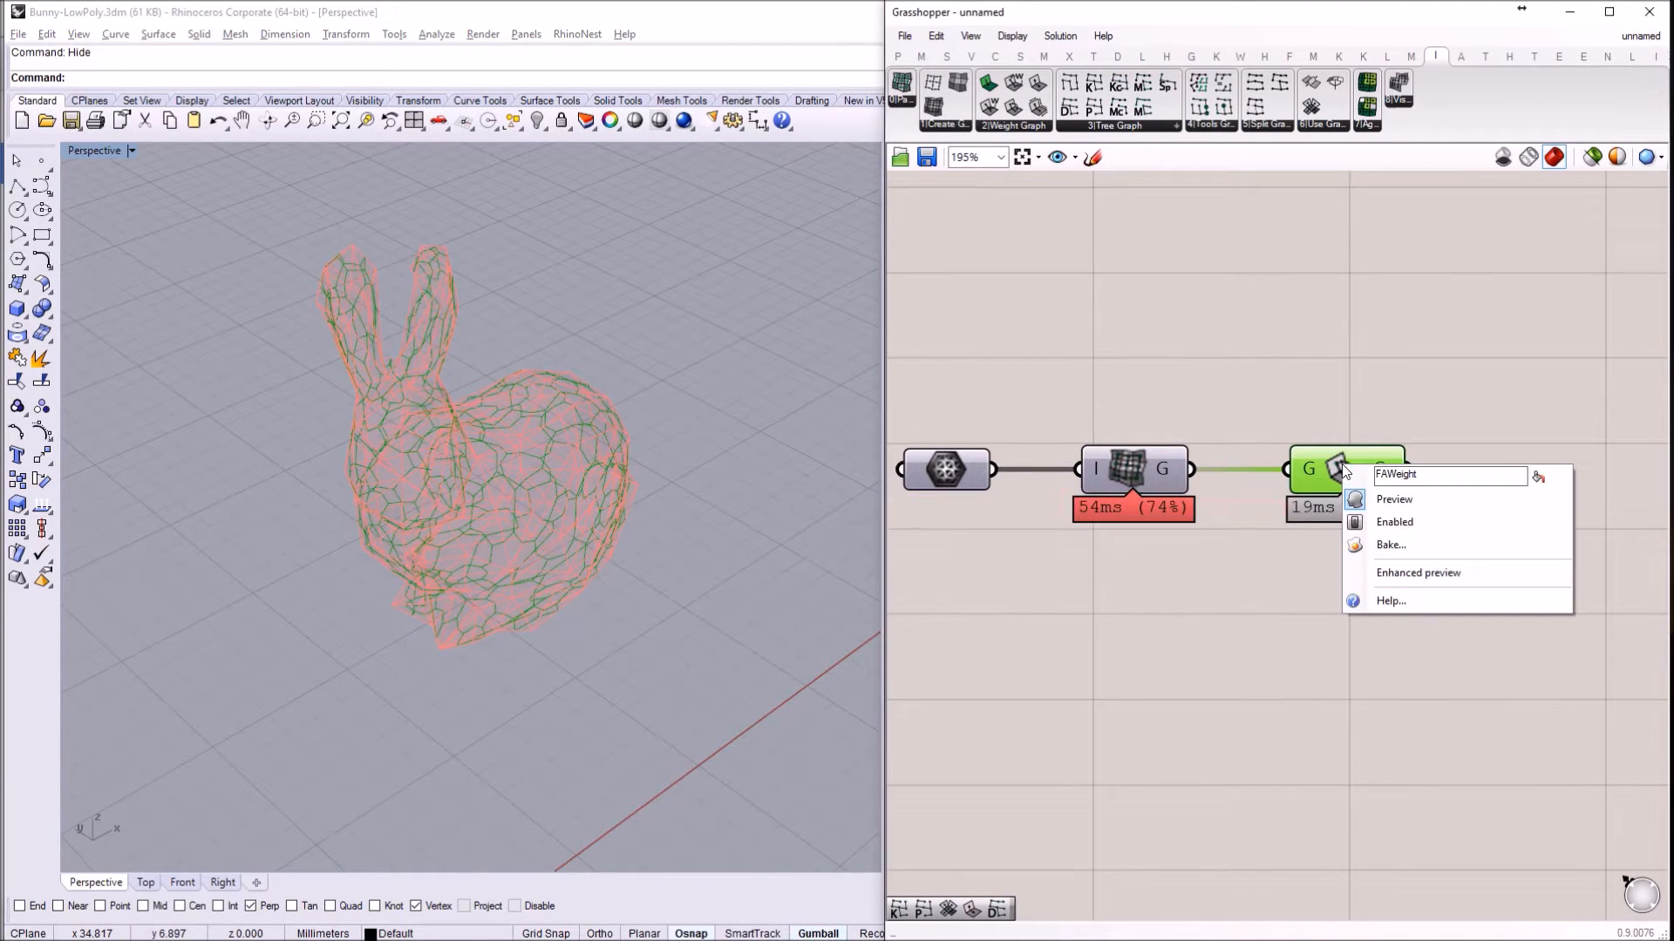
click(1395, 574)
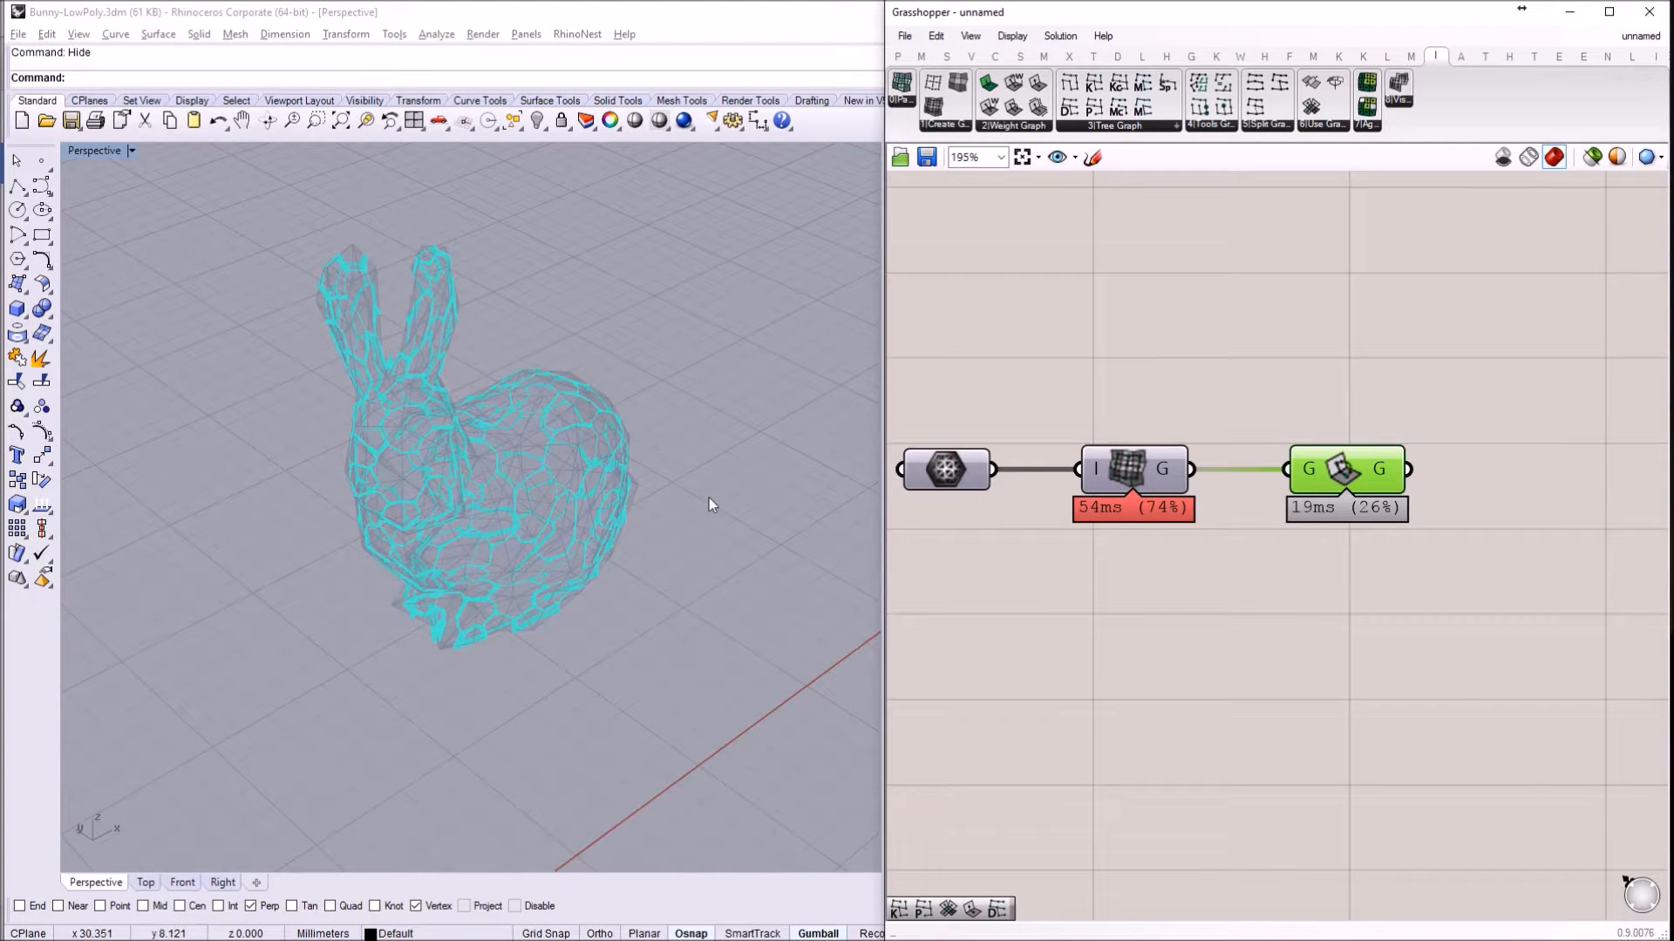
Examine the enhanced preview of the weighted graph edges on the bunny from several angles and distances.
right_drag(594, 389, 549, 401)
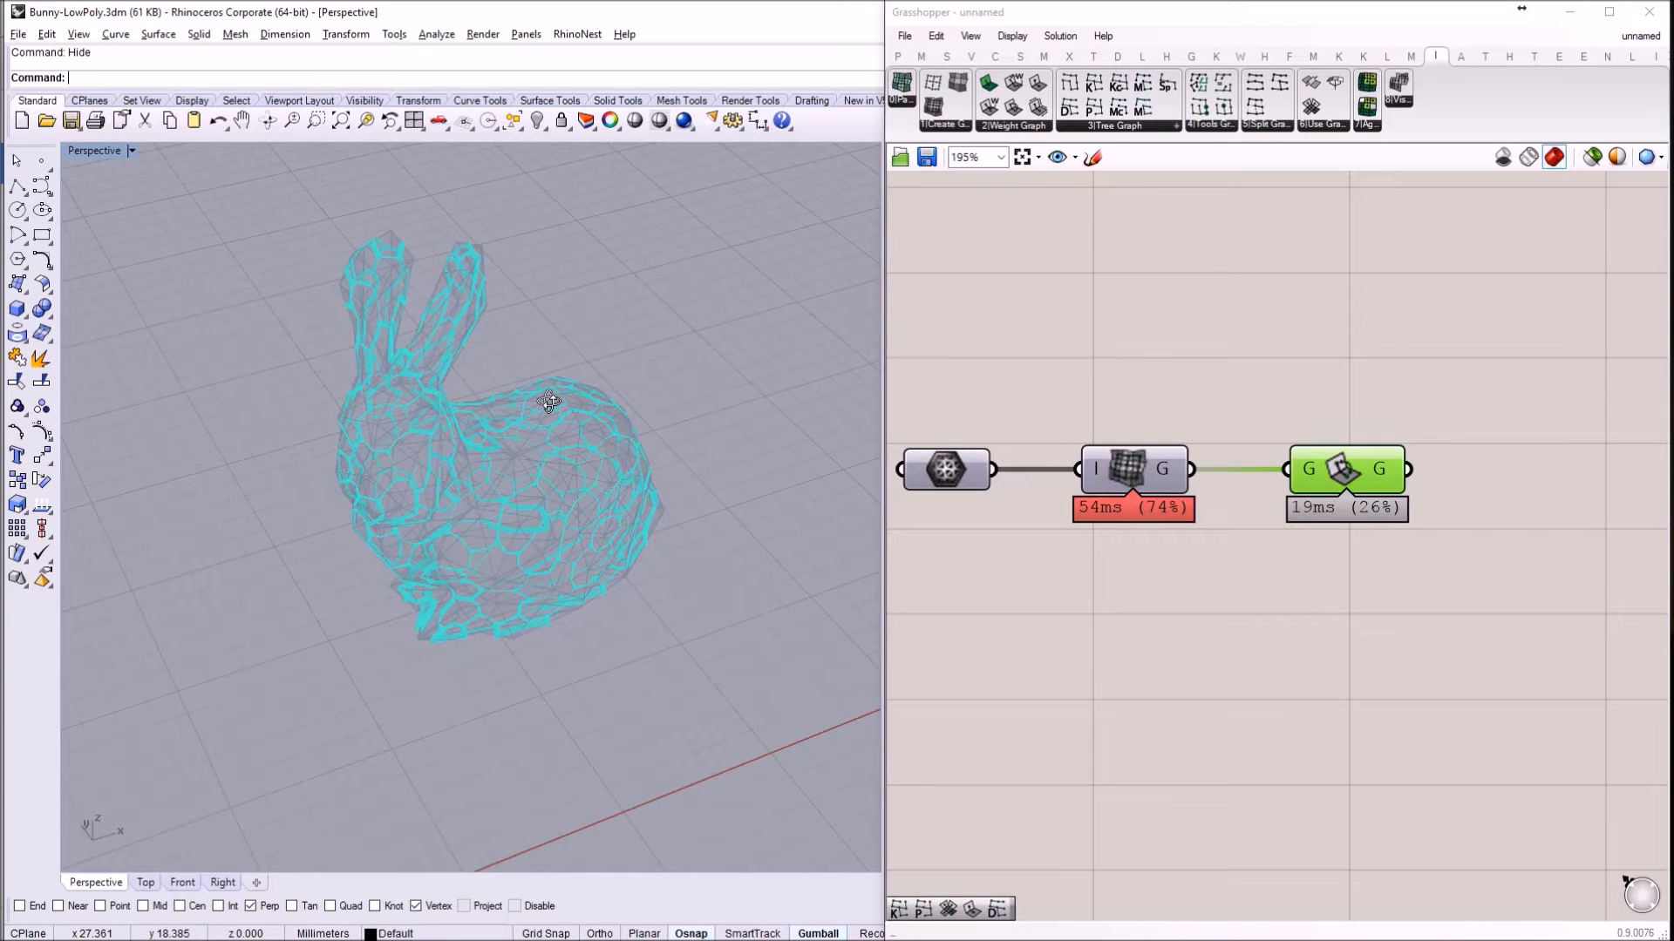
mouse_move(531, 397)
right_down()
mouse_move(609, 404)
mouse_move(635, 384)
mouse_move(559, 415)
right_up()
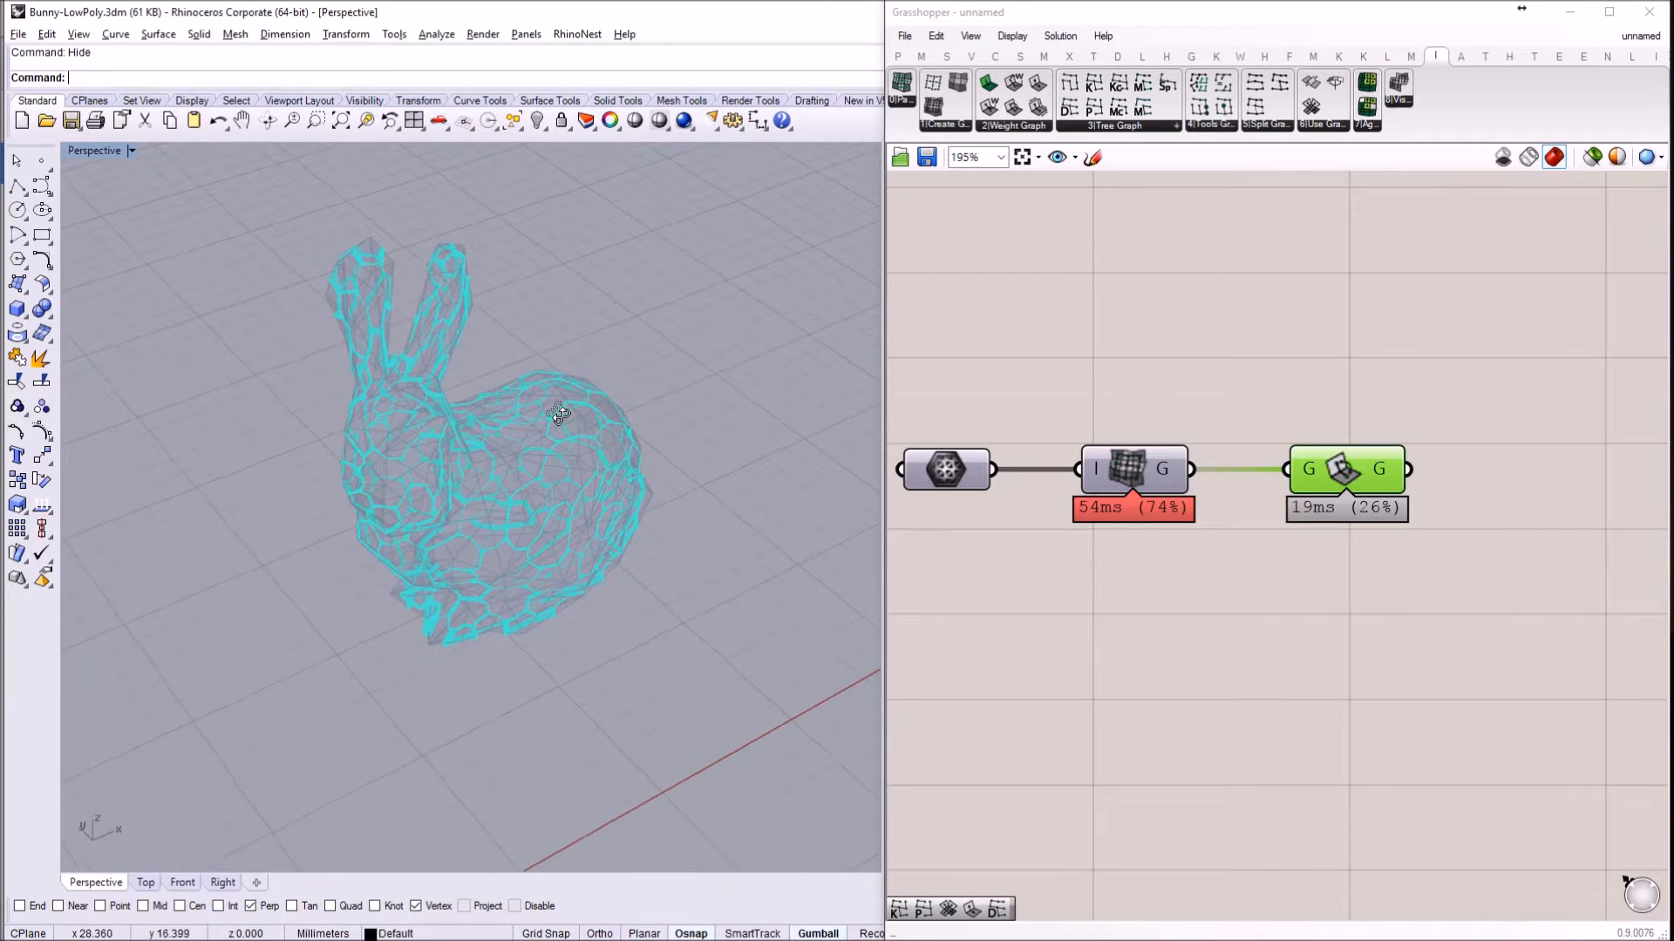
scroll(558, 415, up, 5)
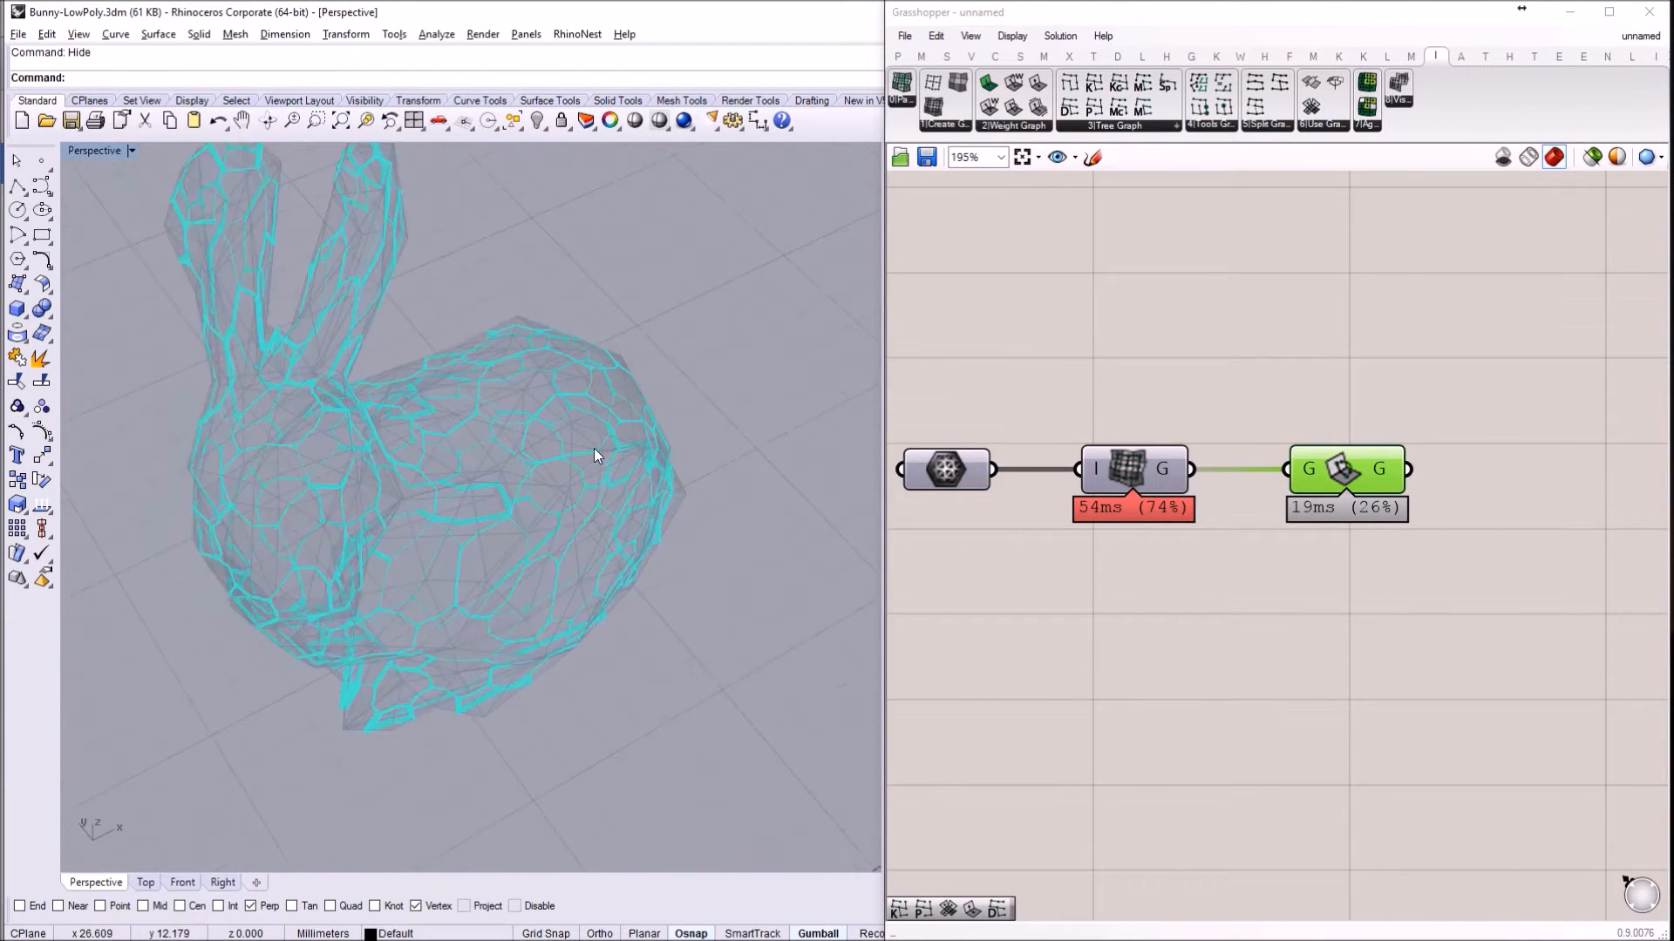
scroll(541, 398, down, 4)
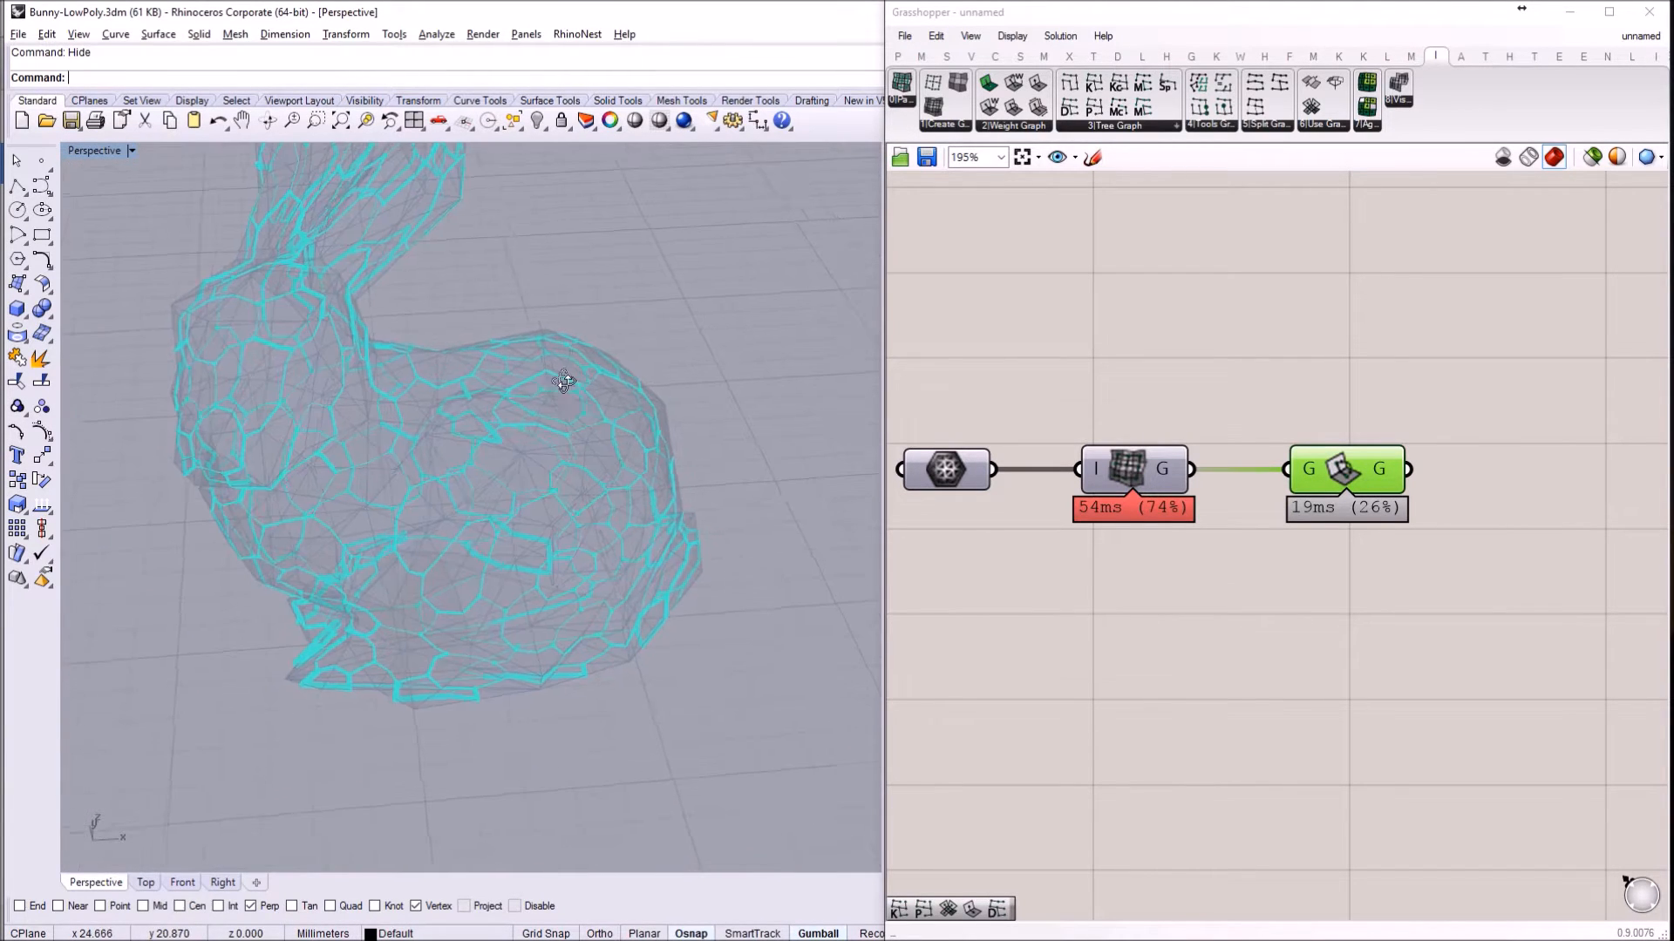
scroll(607, 398, down, 2)
right_drag(605, 399, 542, 383)
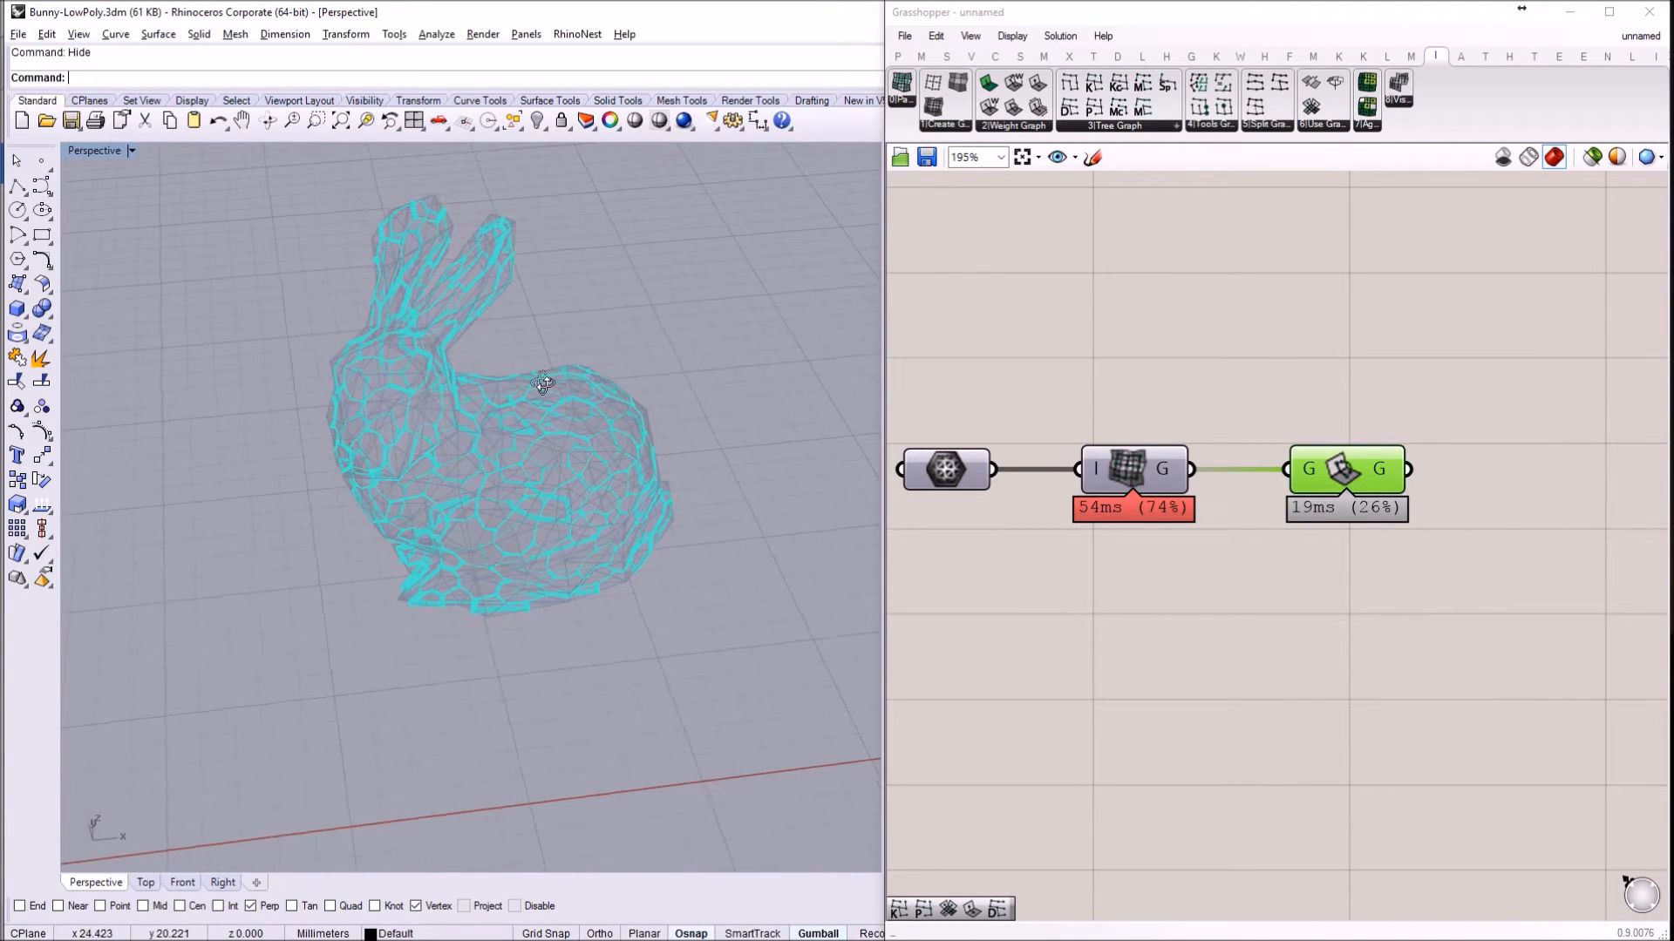
Add an MST Kruskal component and feed it the graph output of Face Angle Edge Weight.
scroll(534, 354, up, 2)
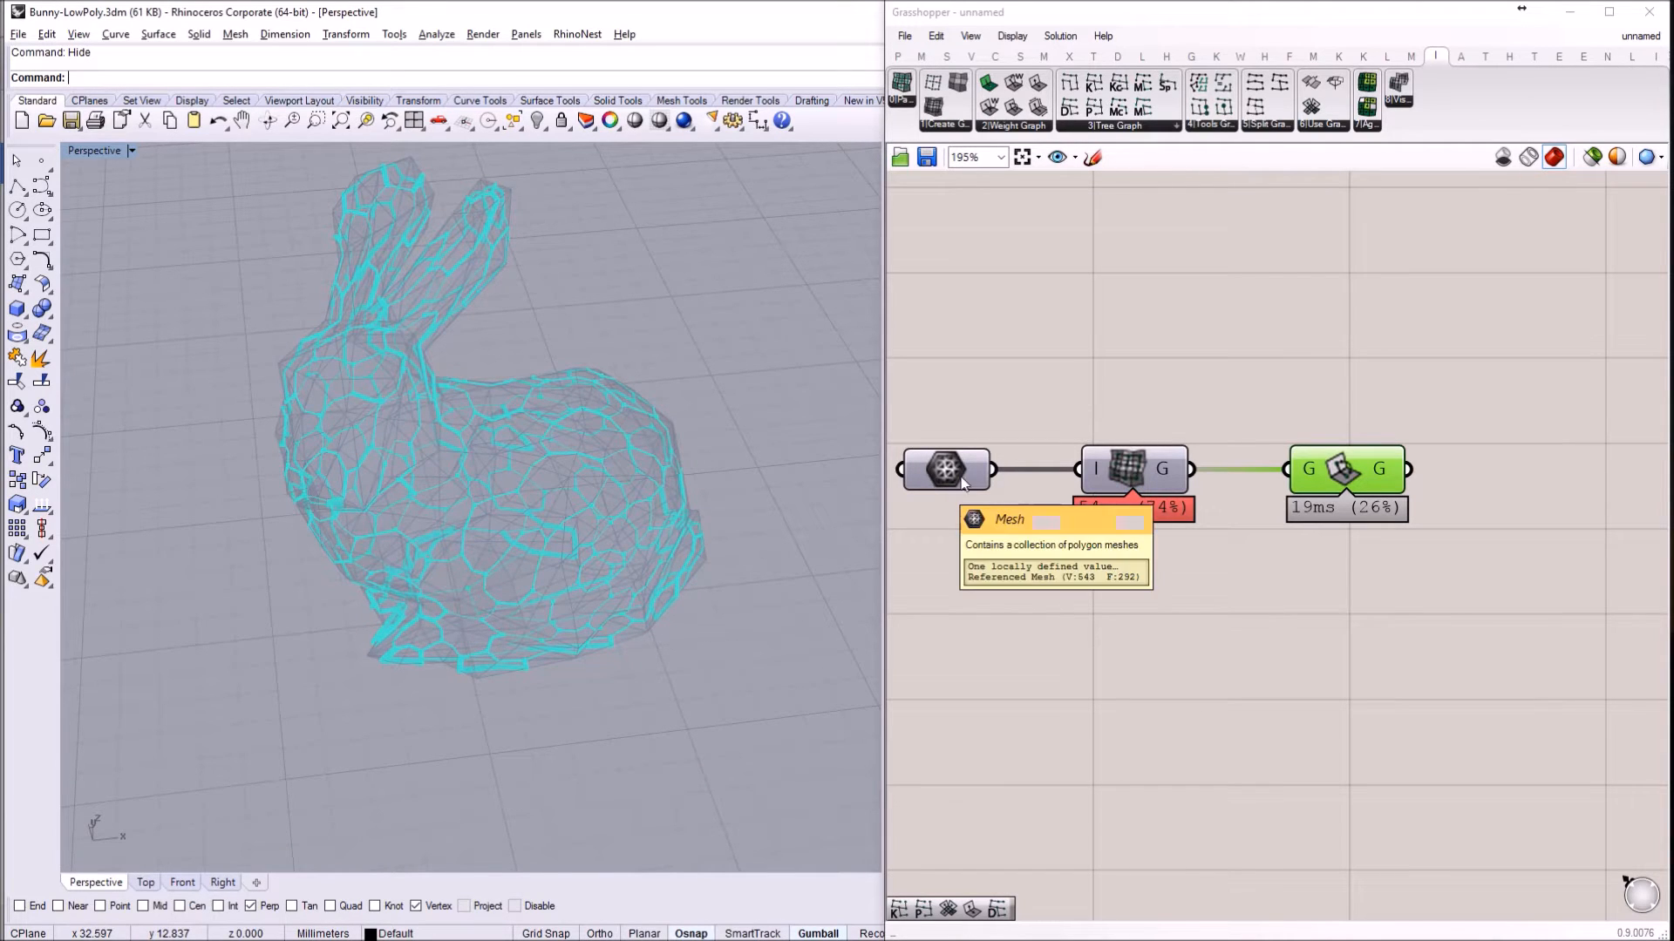
mouse_move(1345, 347)
right_down()
mouse_move(1293, 348)
mouse_move(1336, 349)
right_up()
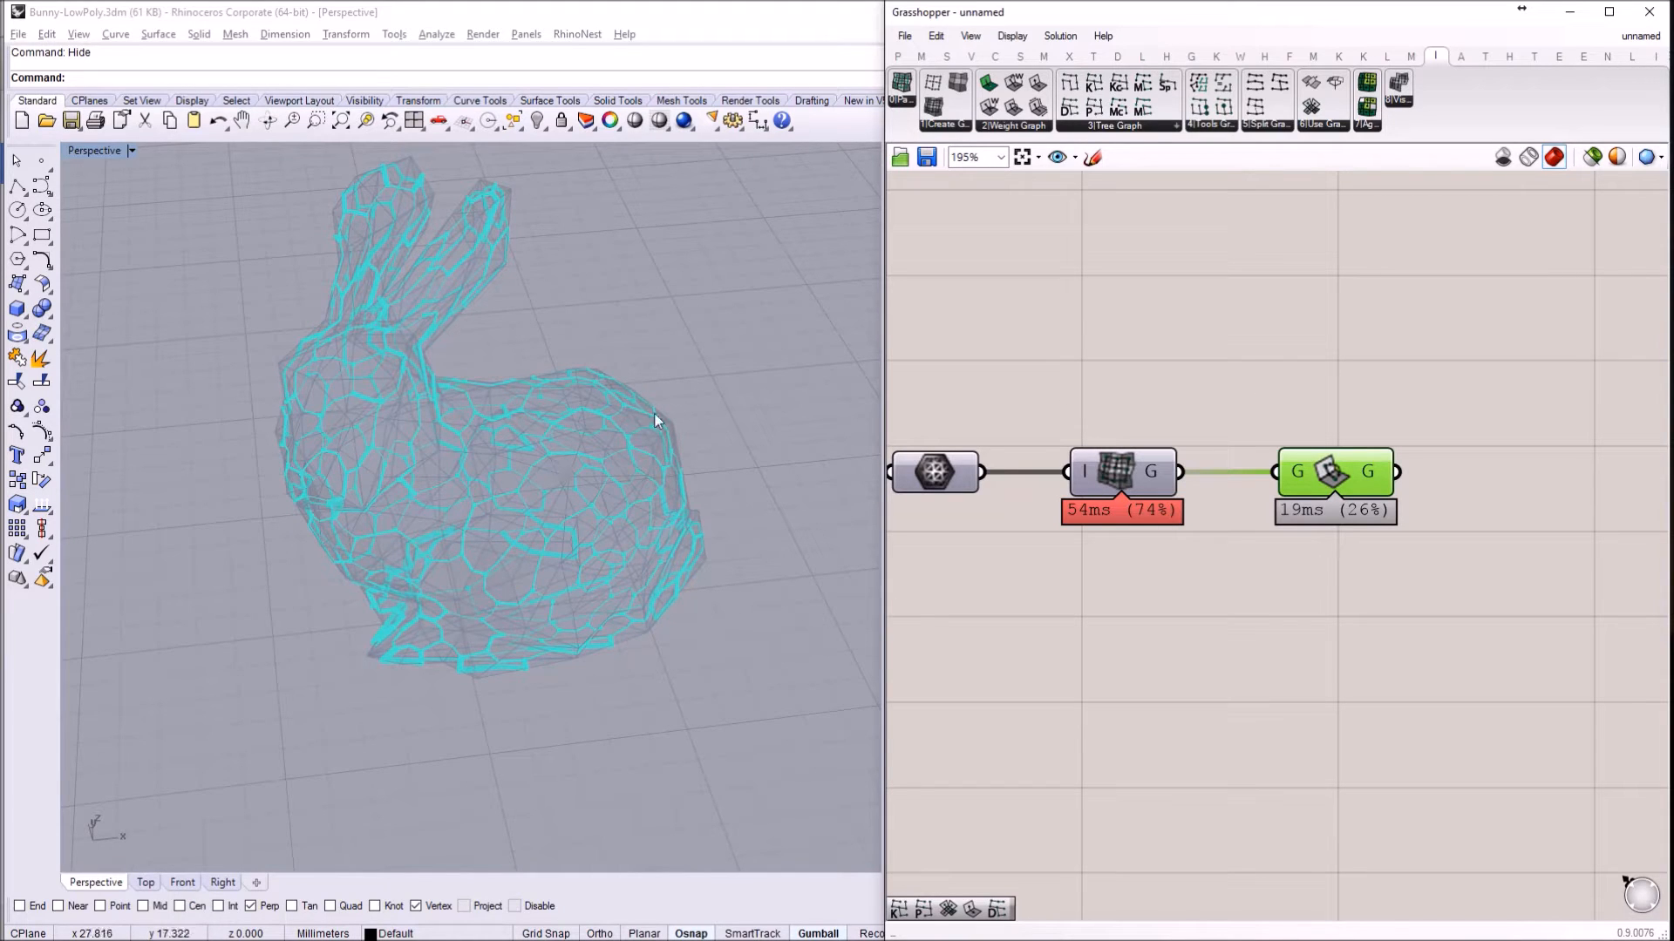
click(1147, 128)
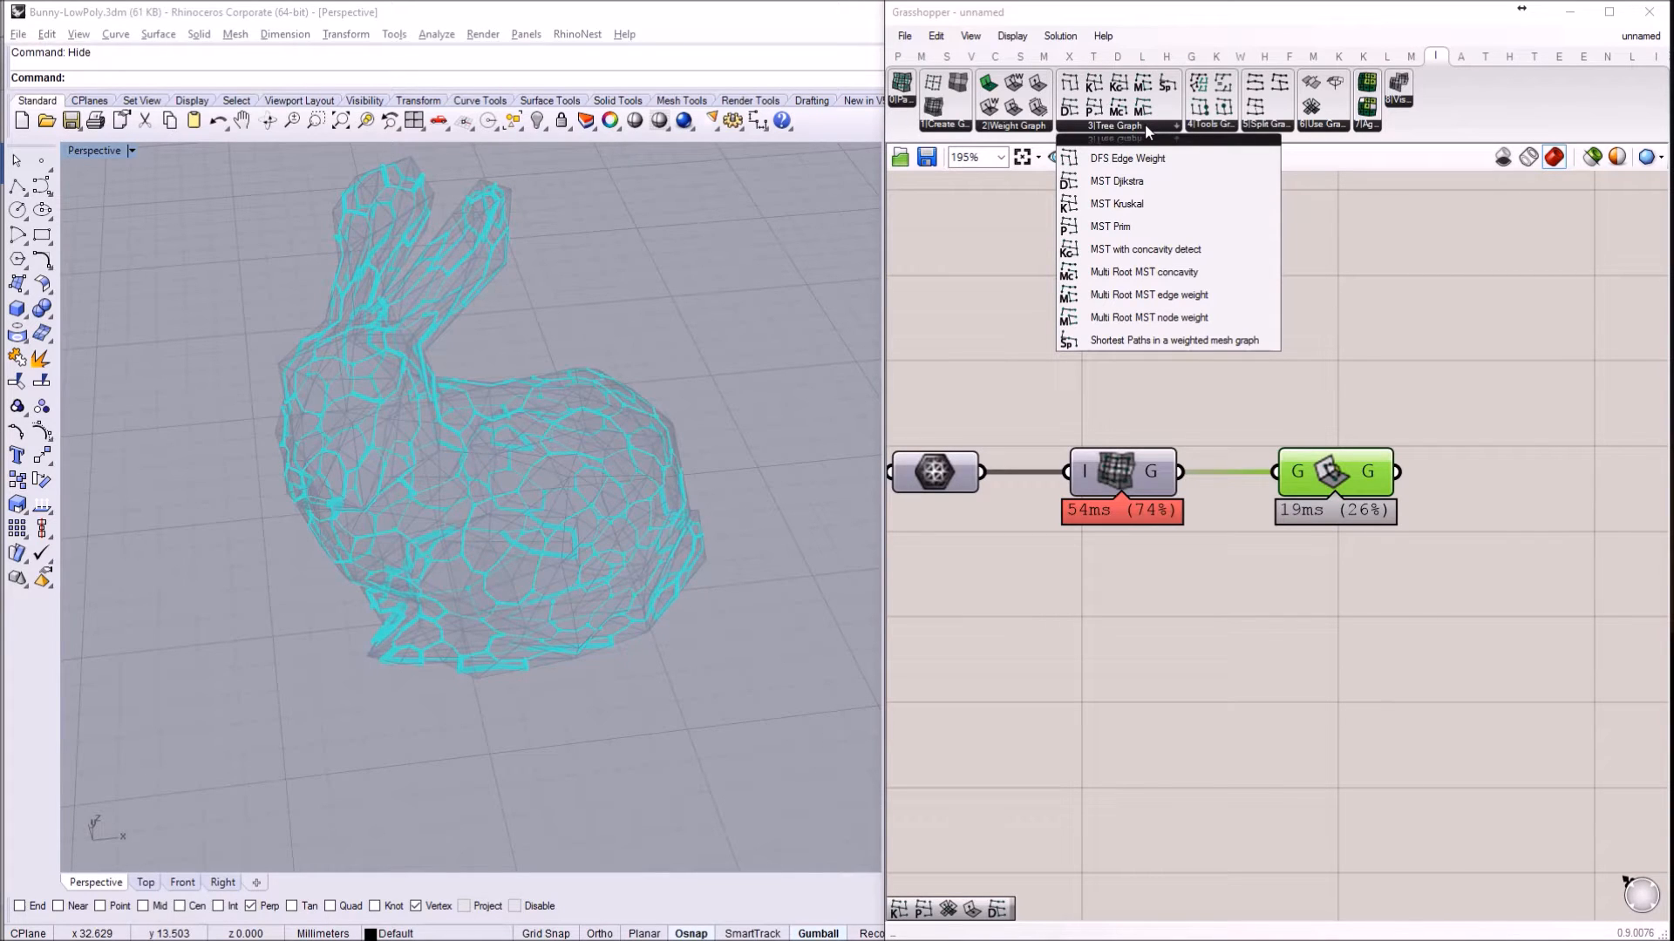
click(1168, 214)
click(1538, 465)
right_drag(1514, 515, 1375, 533)
drag(1388, 495, 1405, 507)
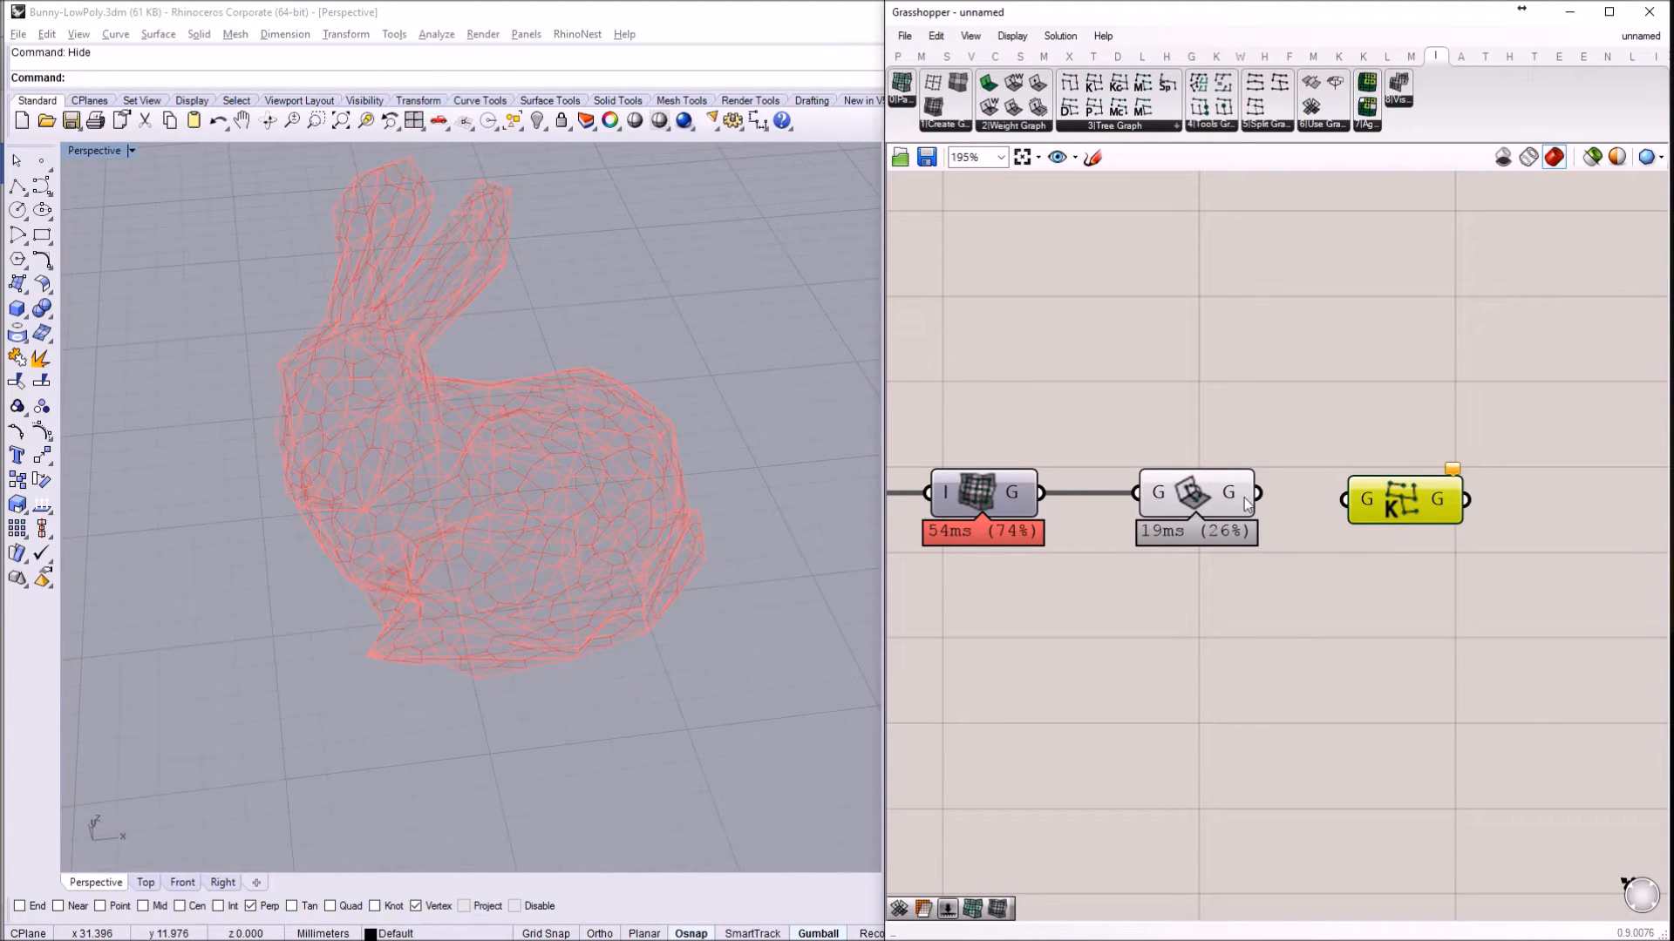
drag(1256, 493, 1342, 499)
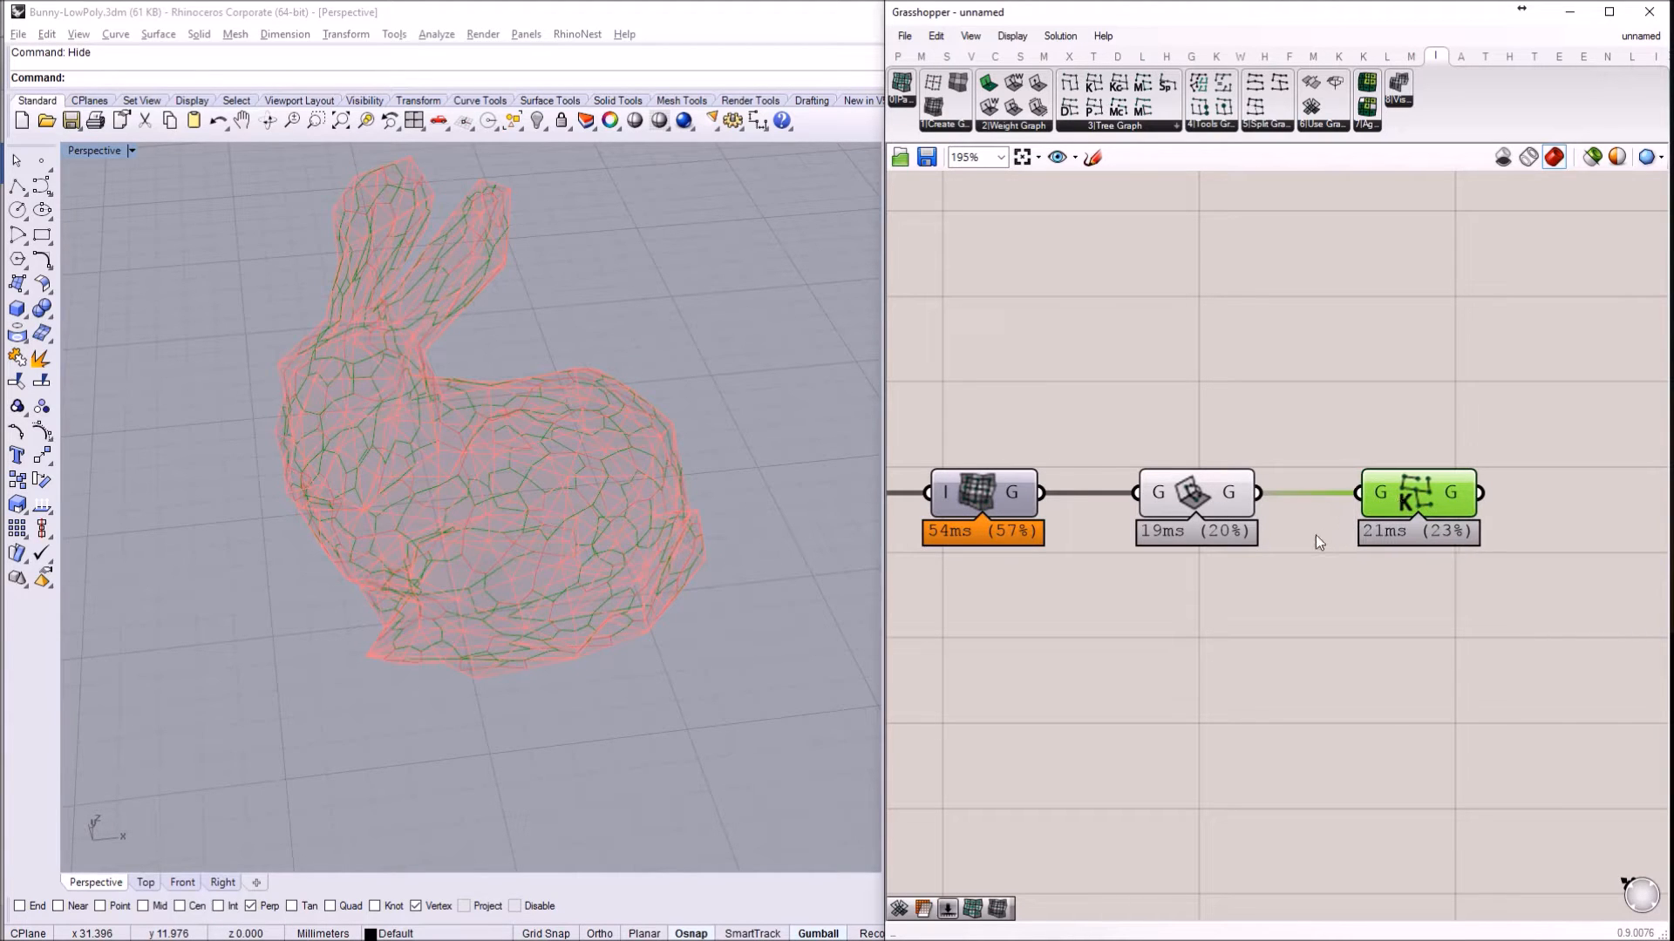
Turn off the preview of the Face Angle Edge Weight component.
click(1218, 488)
middle_click(1219, 488)
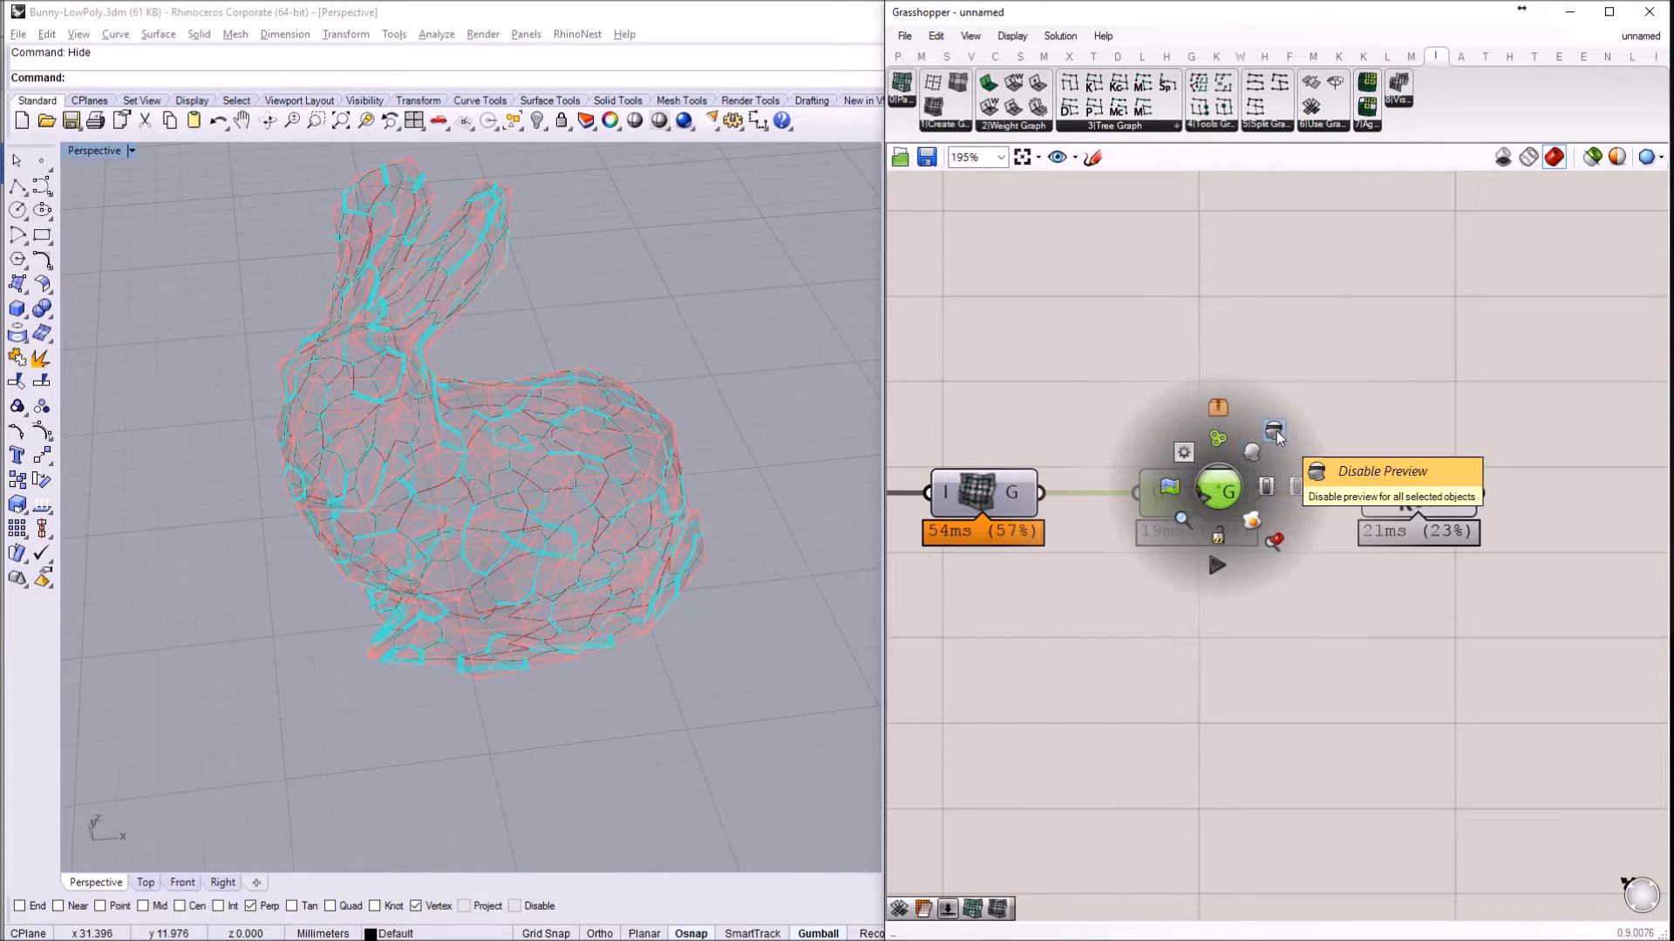
click(1273, 431)
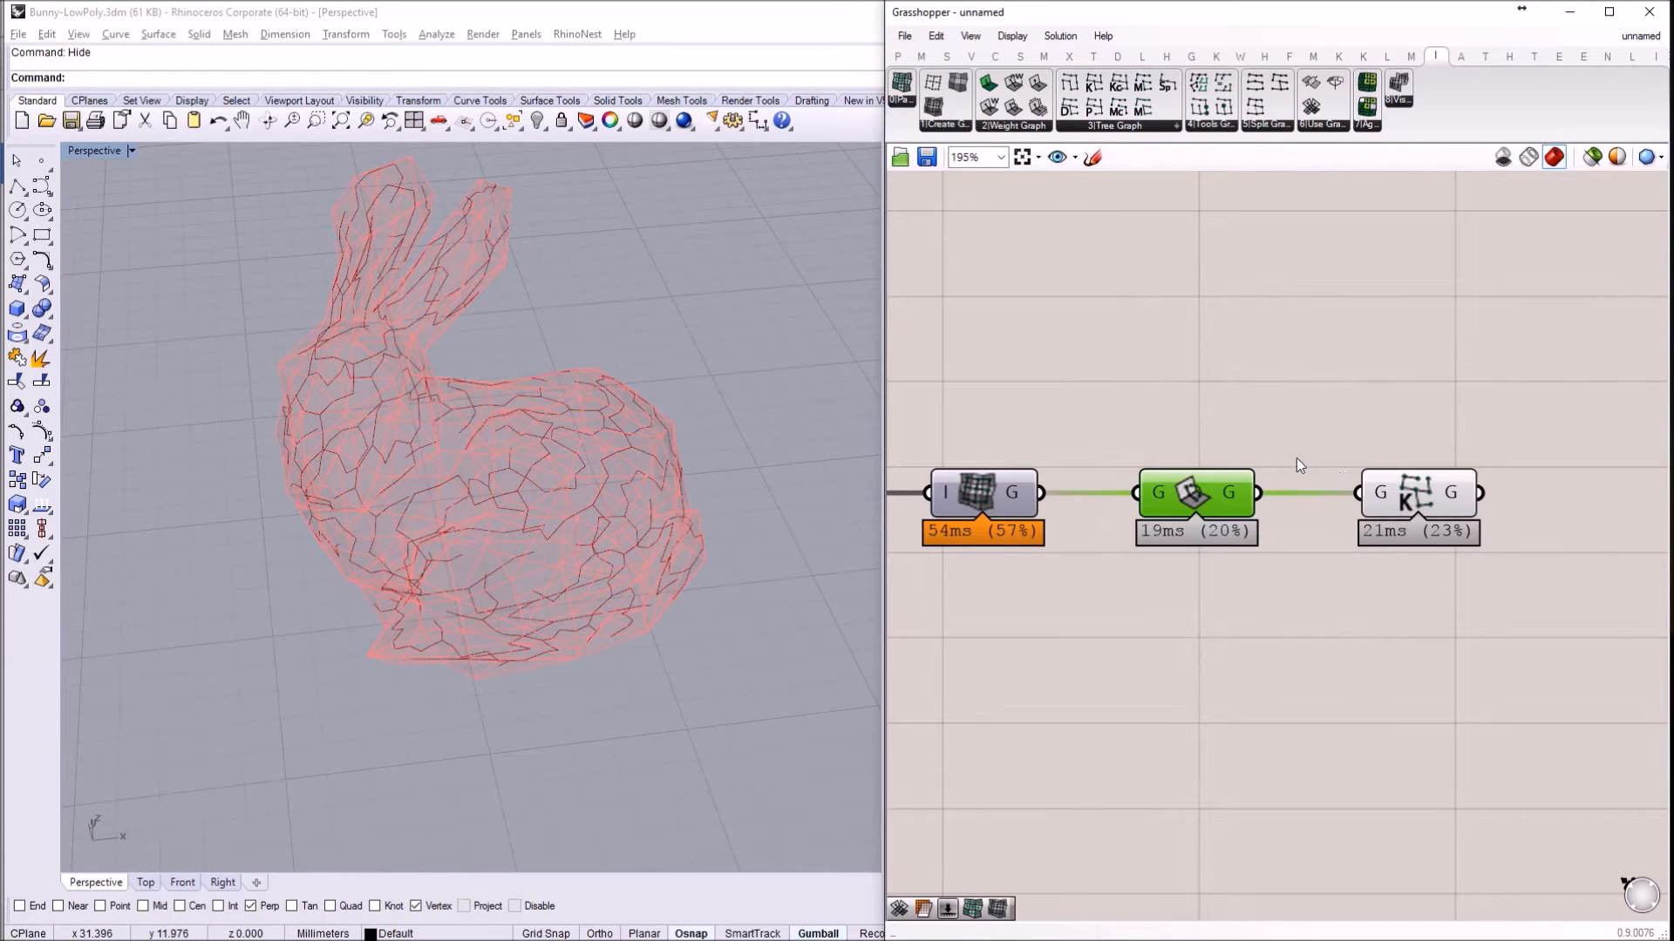
Move the MST Kruskal component slightly away from its neighbour and enable its Enhanced preview.
drag(1407, 493, 1421, 493)
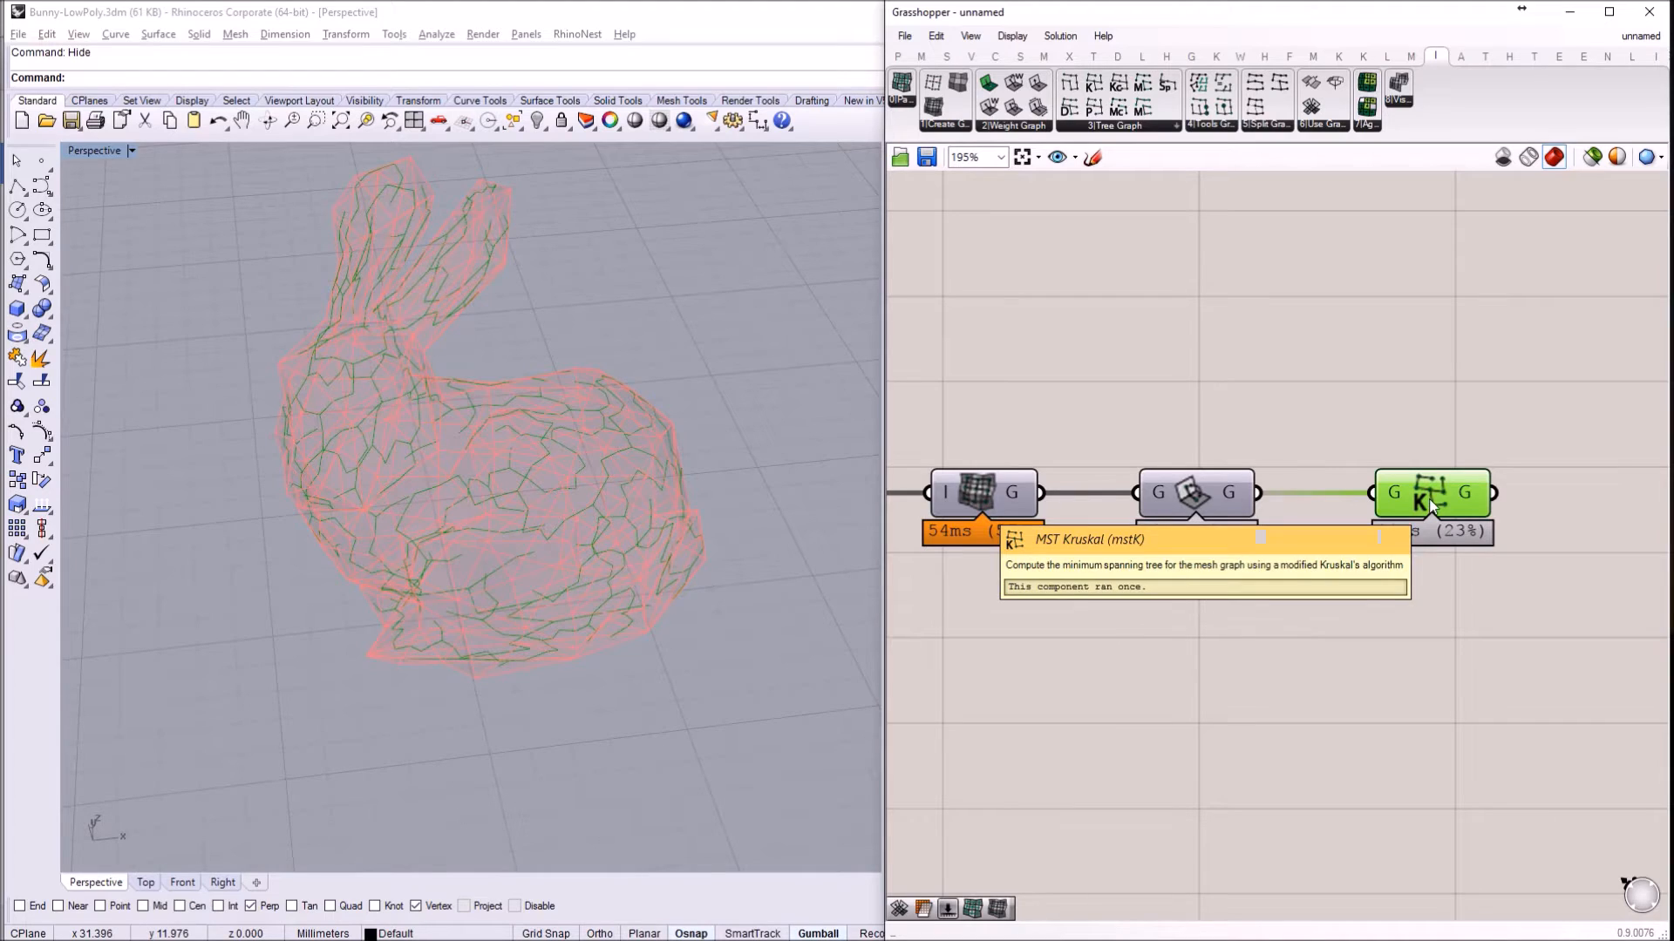
right_drag(1435, 407, 1272, 395)
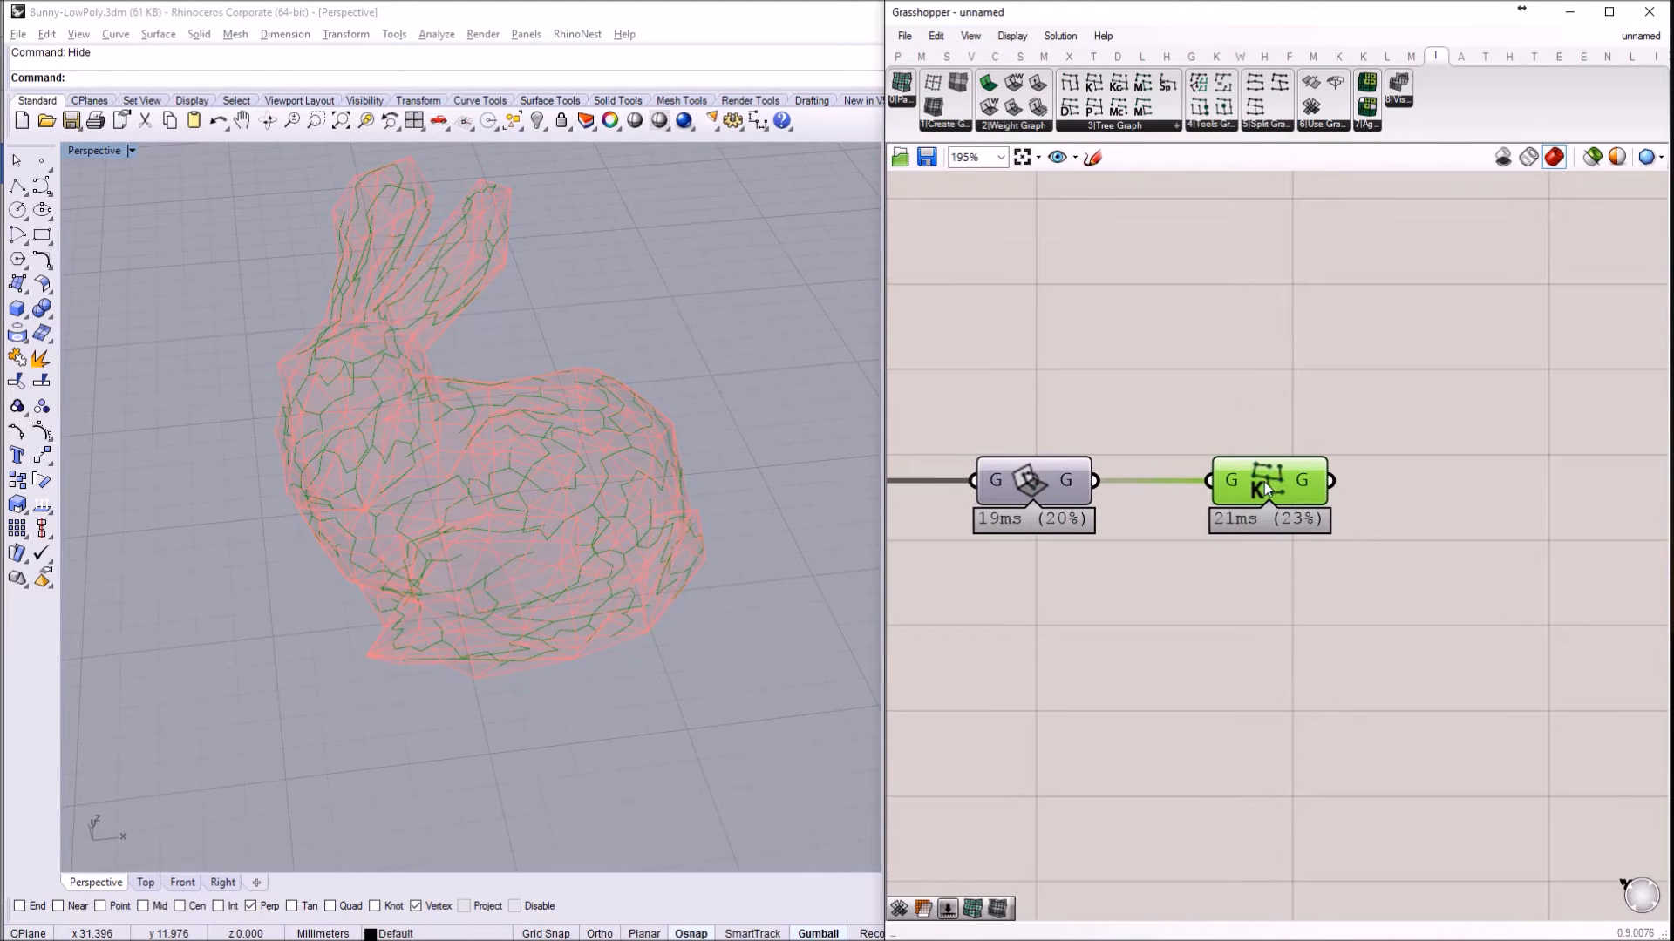
right_click(1264, 478)
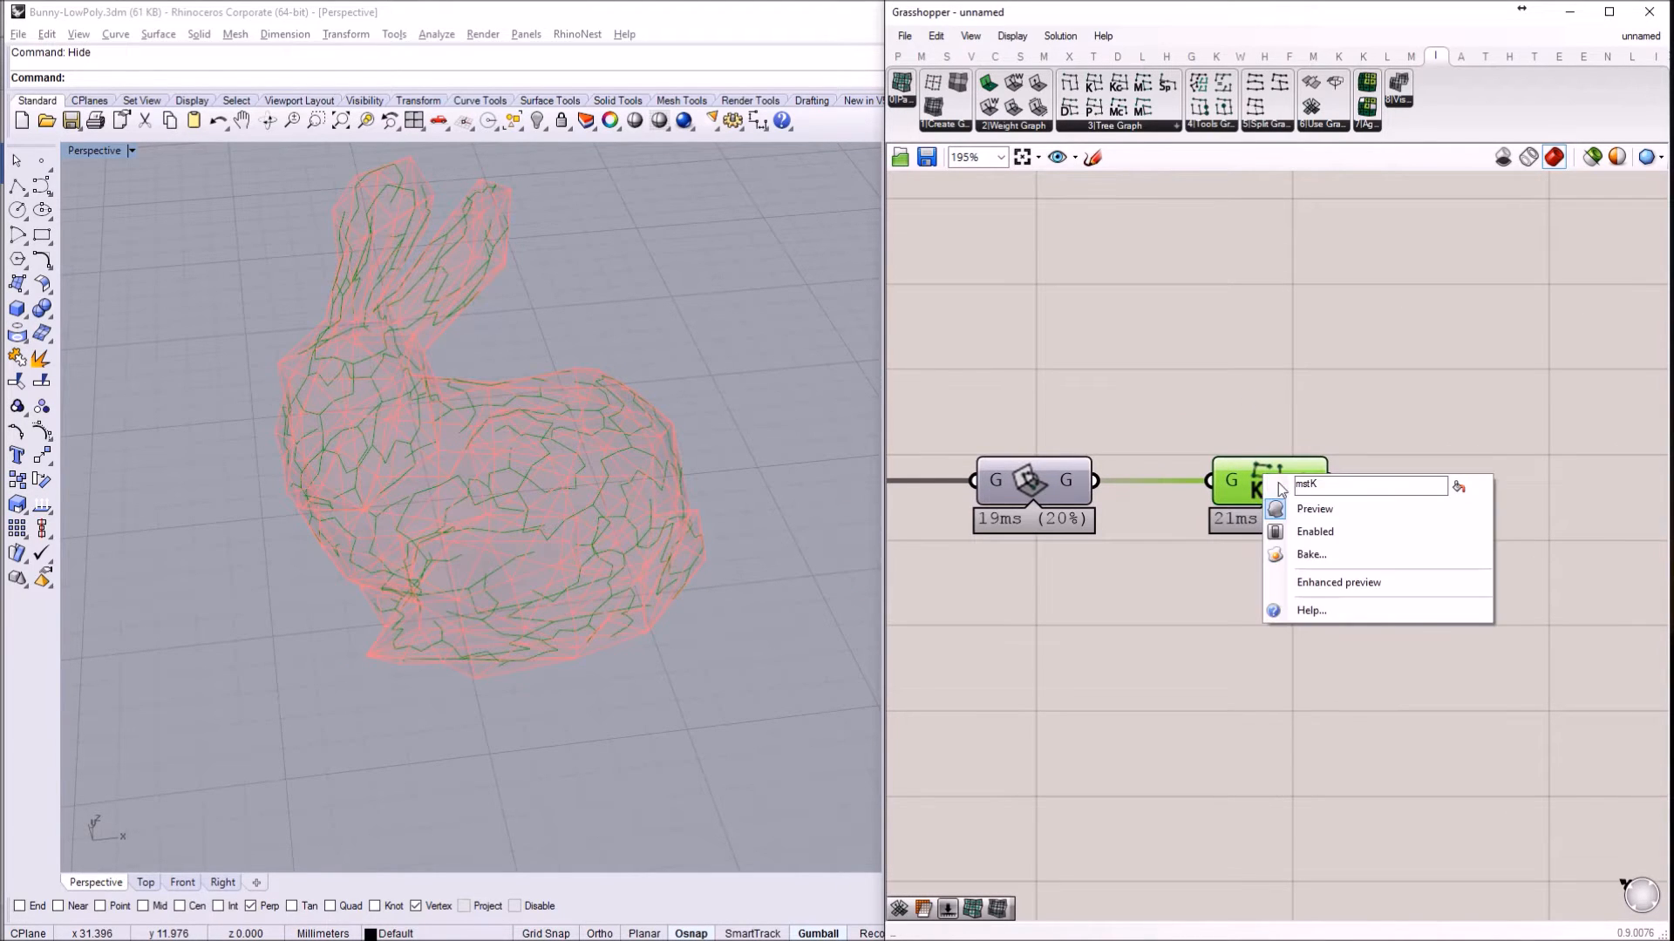
click(1336, 581)
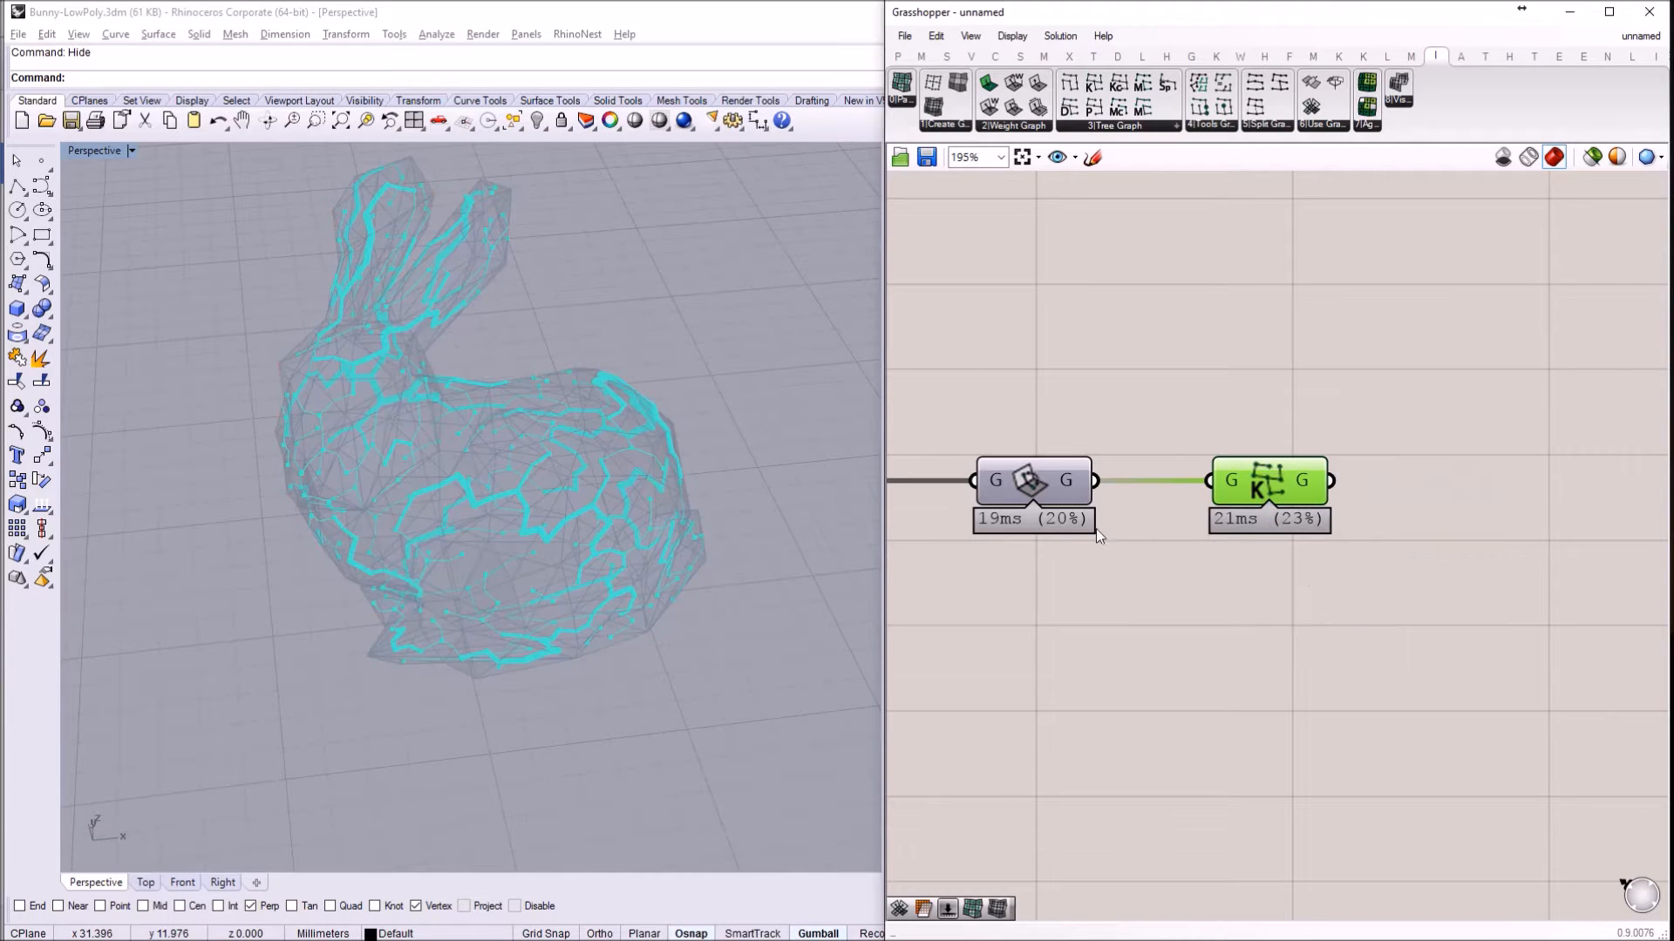
Examine the enhanced preview of the minimum spanning tree on the bunny from several angles and distances.
right_drag(420, 391, 467, 447)
scroll(467, 447, up, 5)
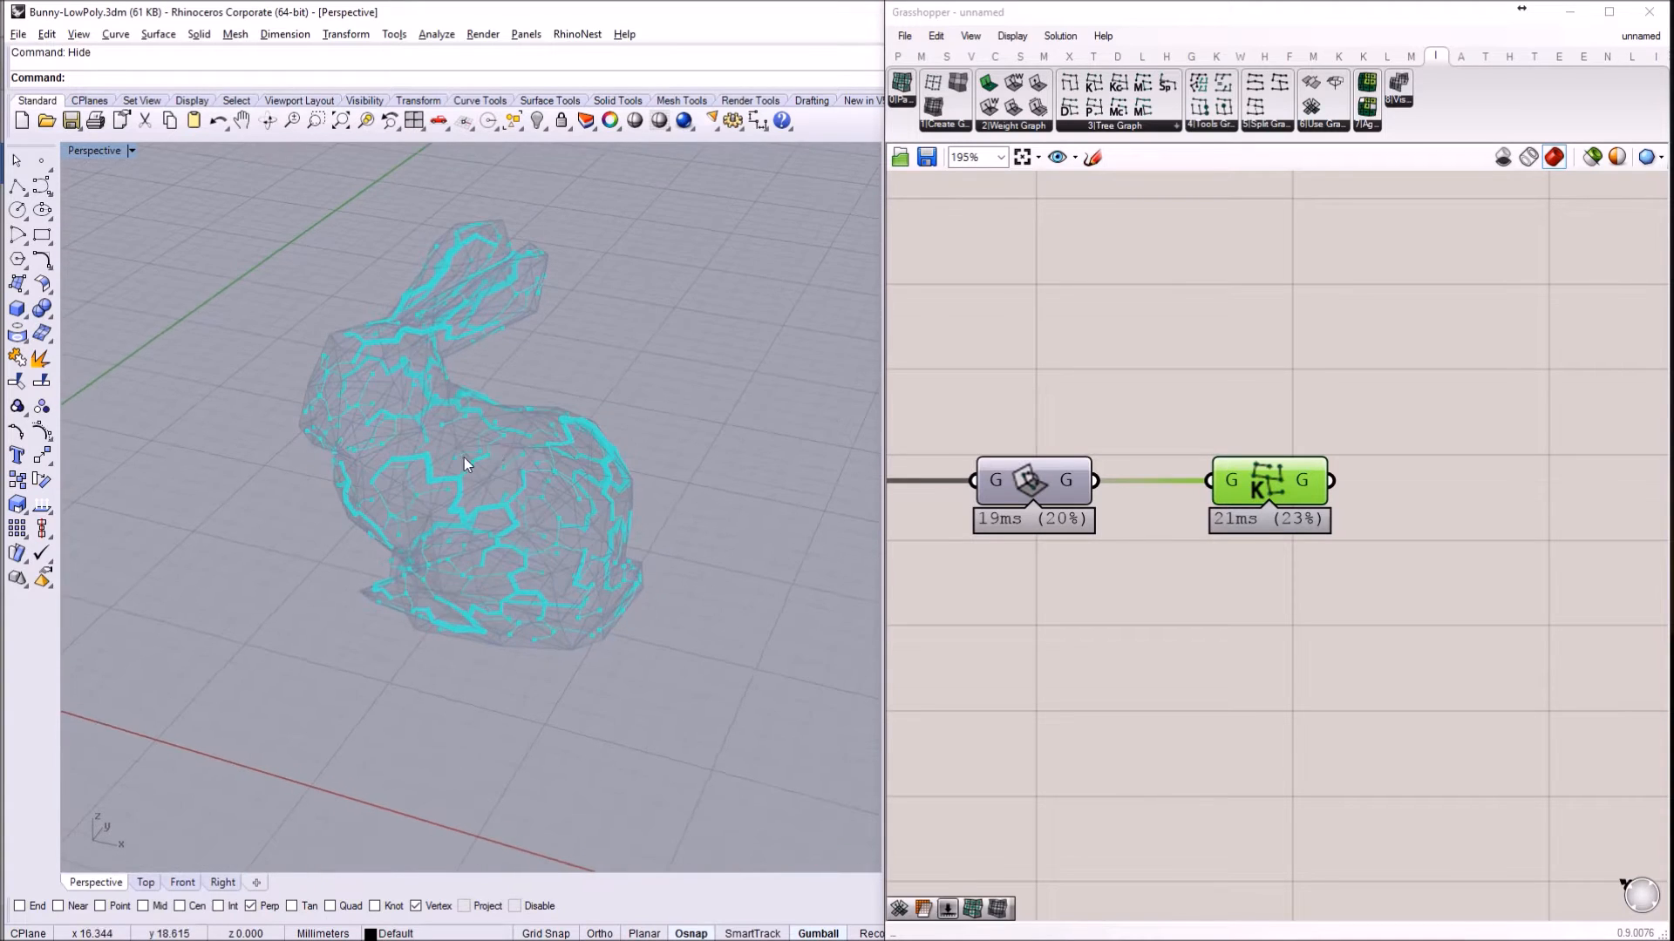
right_drag(499, 431, 482, 467)
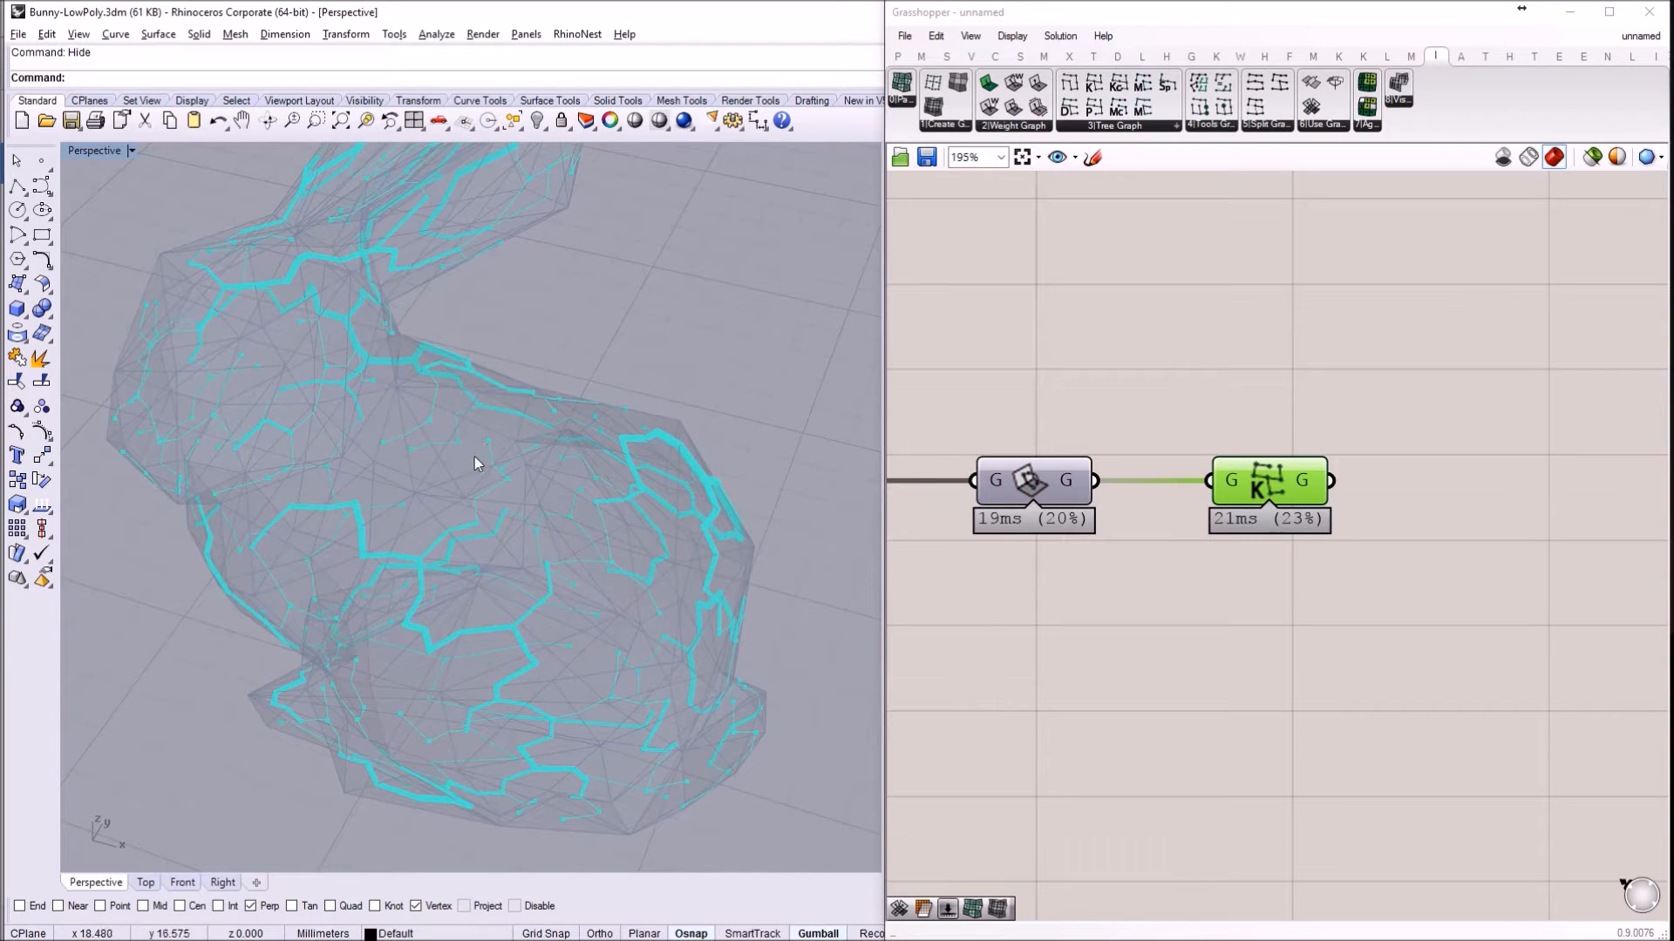
right_drag(496, 456, 406, 443)
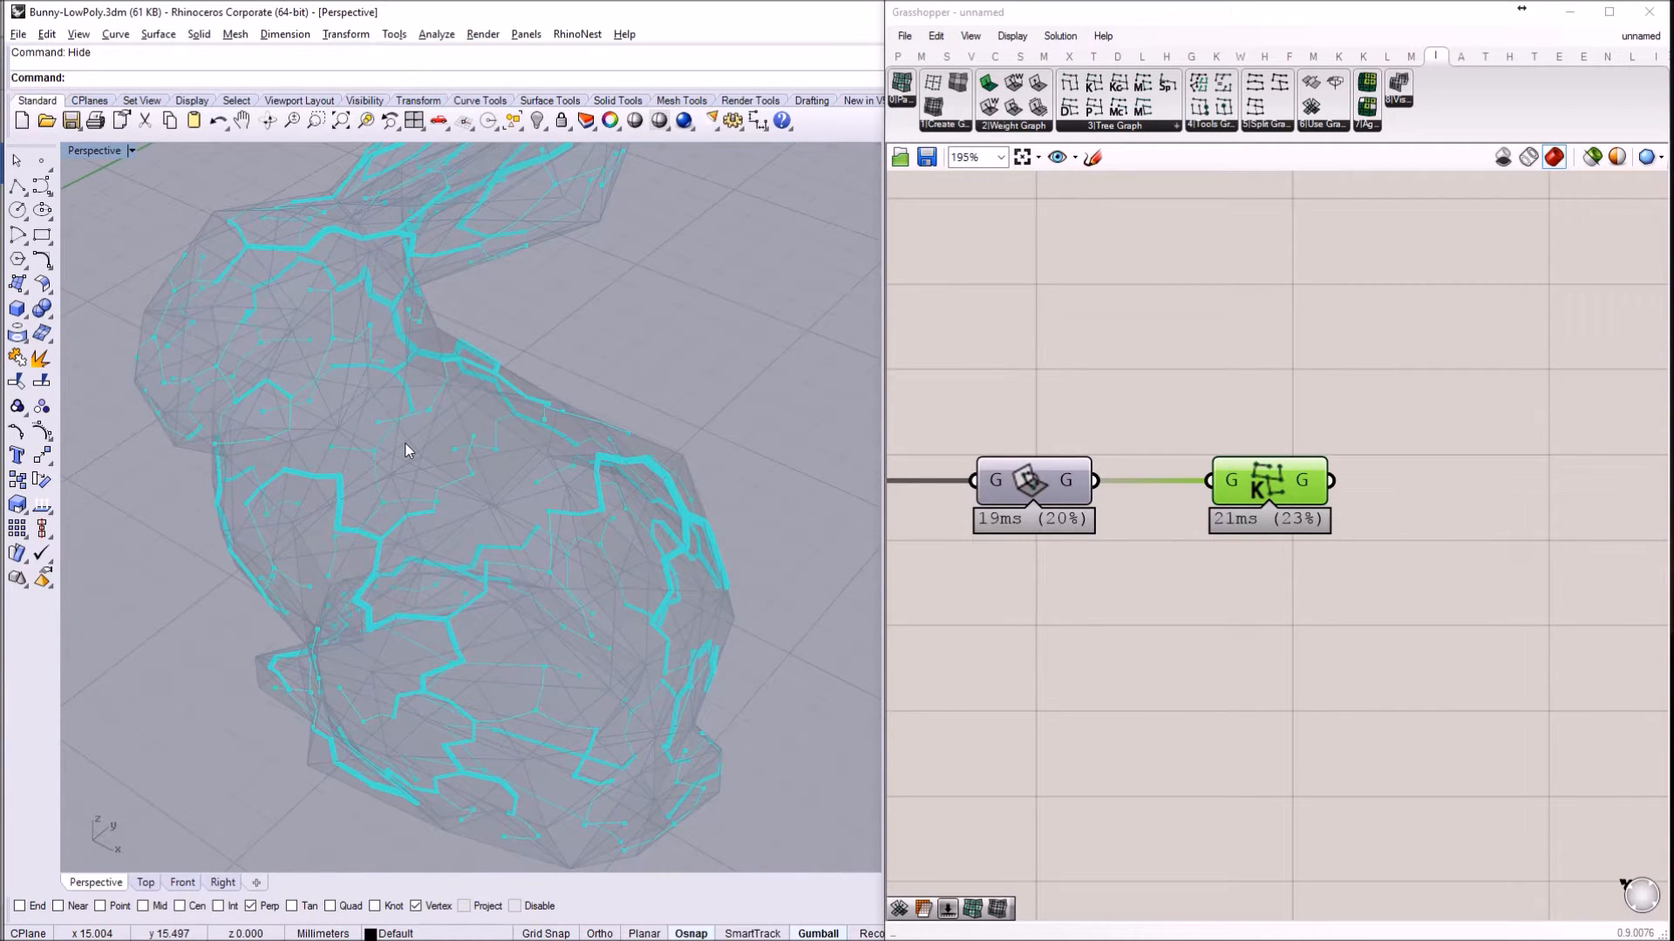
right_drag(500, 448, 547, 415)
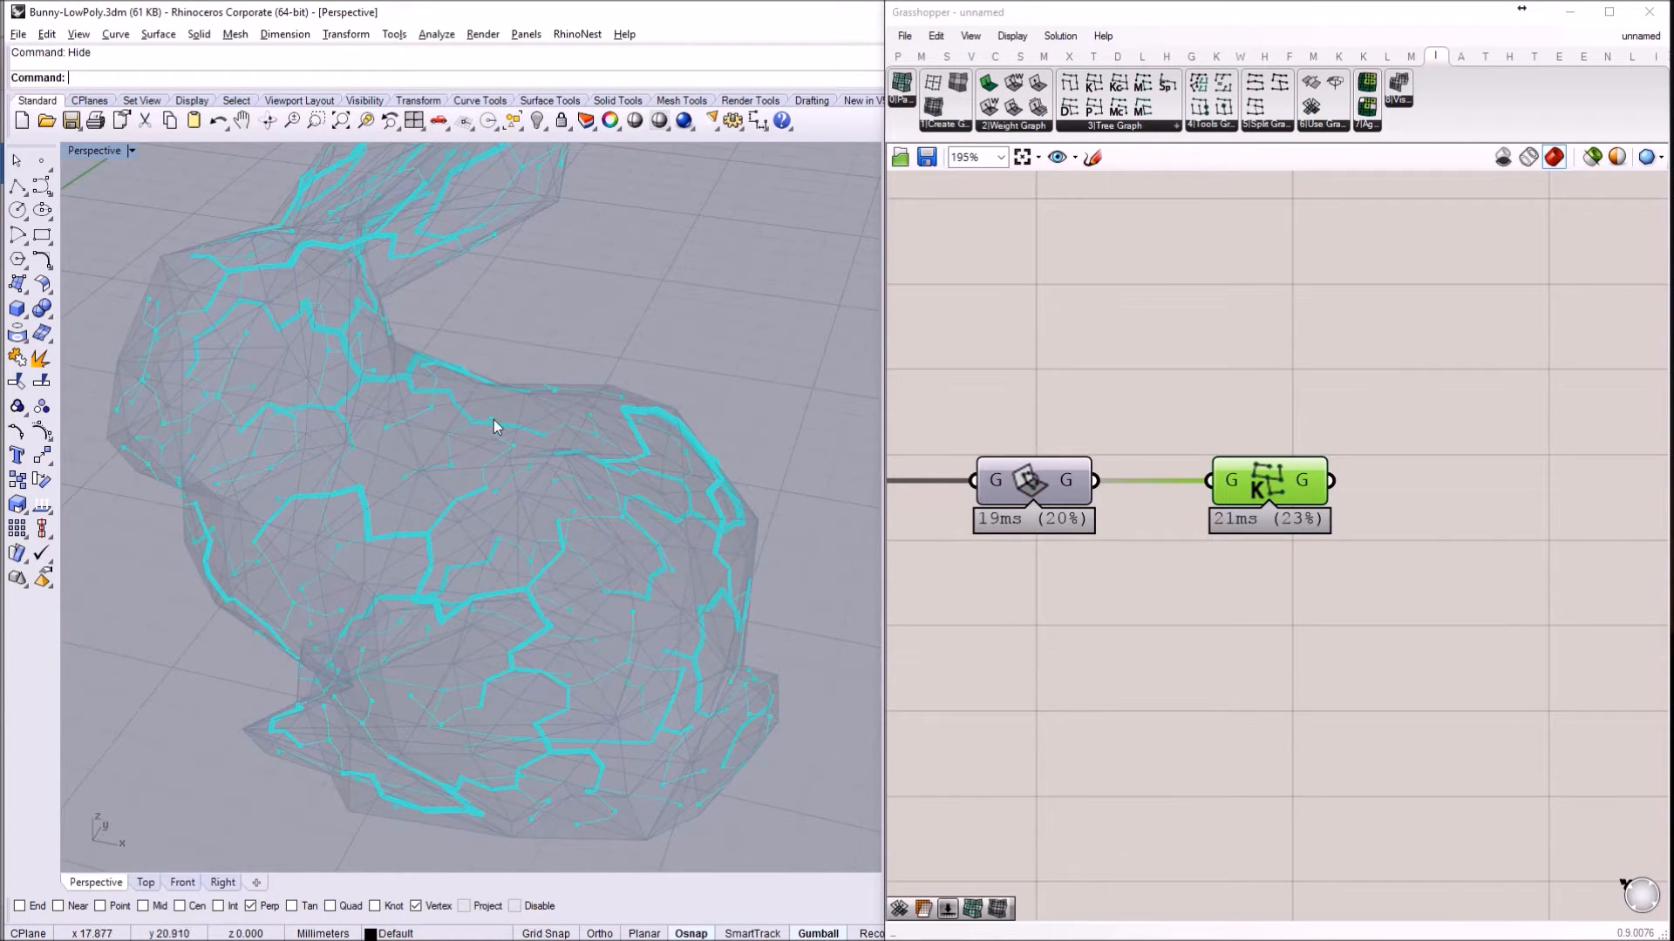
right_drag(495, 417, 474, 435)
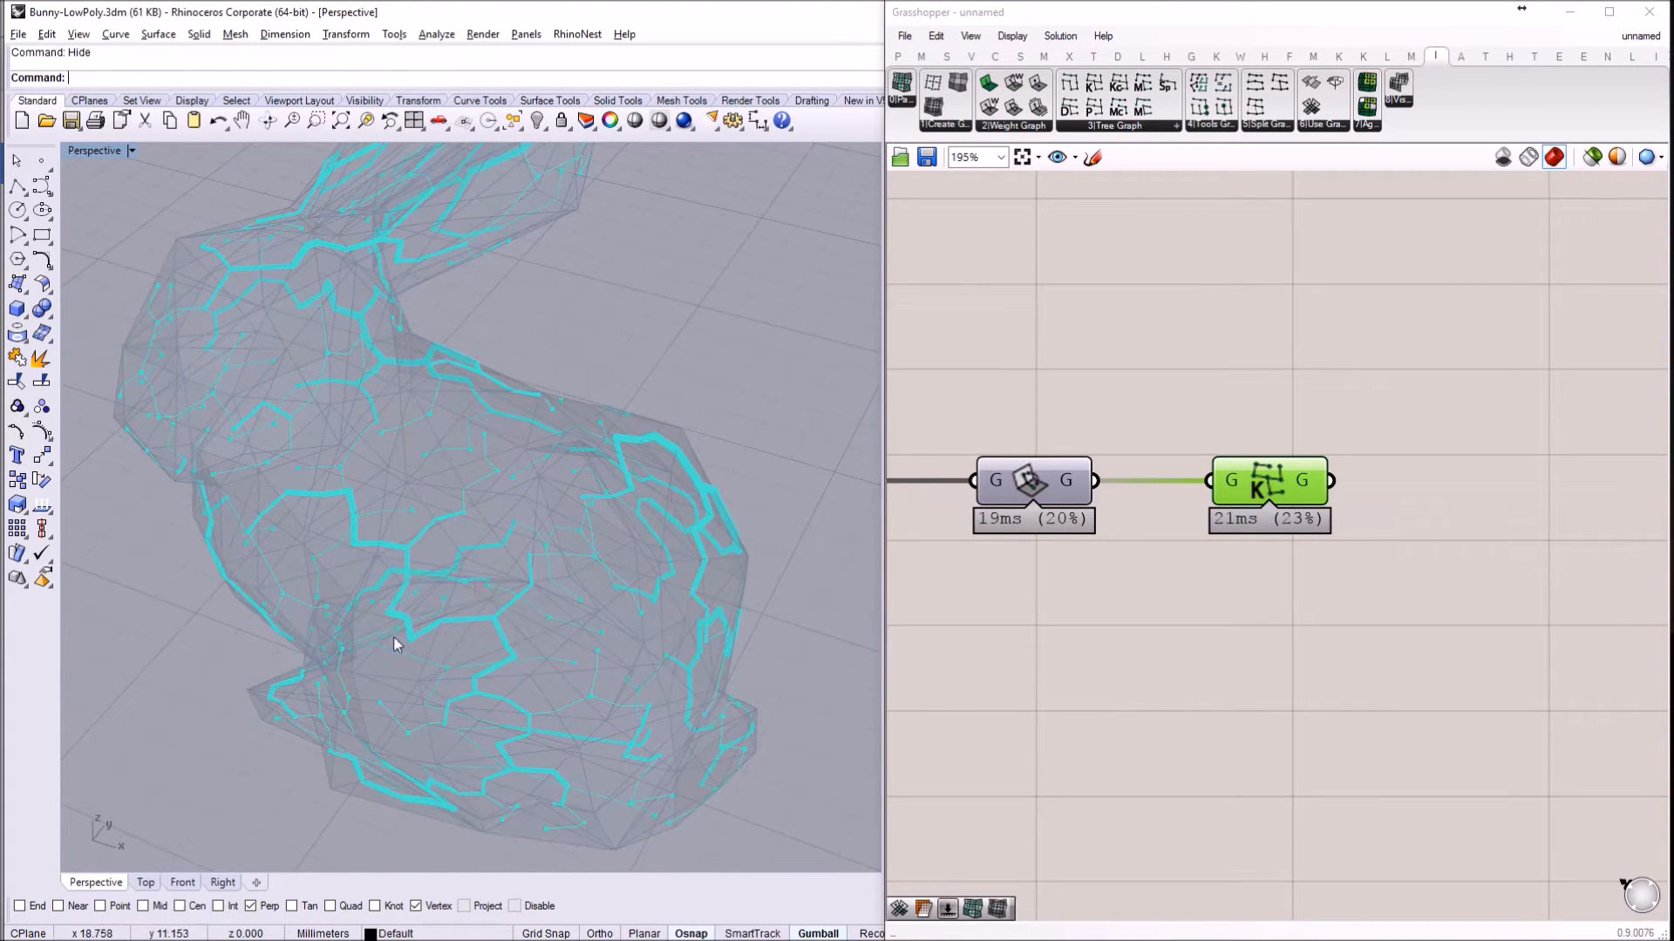
right_drag(415, 609, 520, 597)
scroll(423, 589, down, 3)
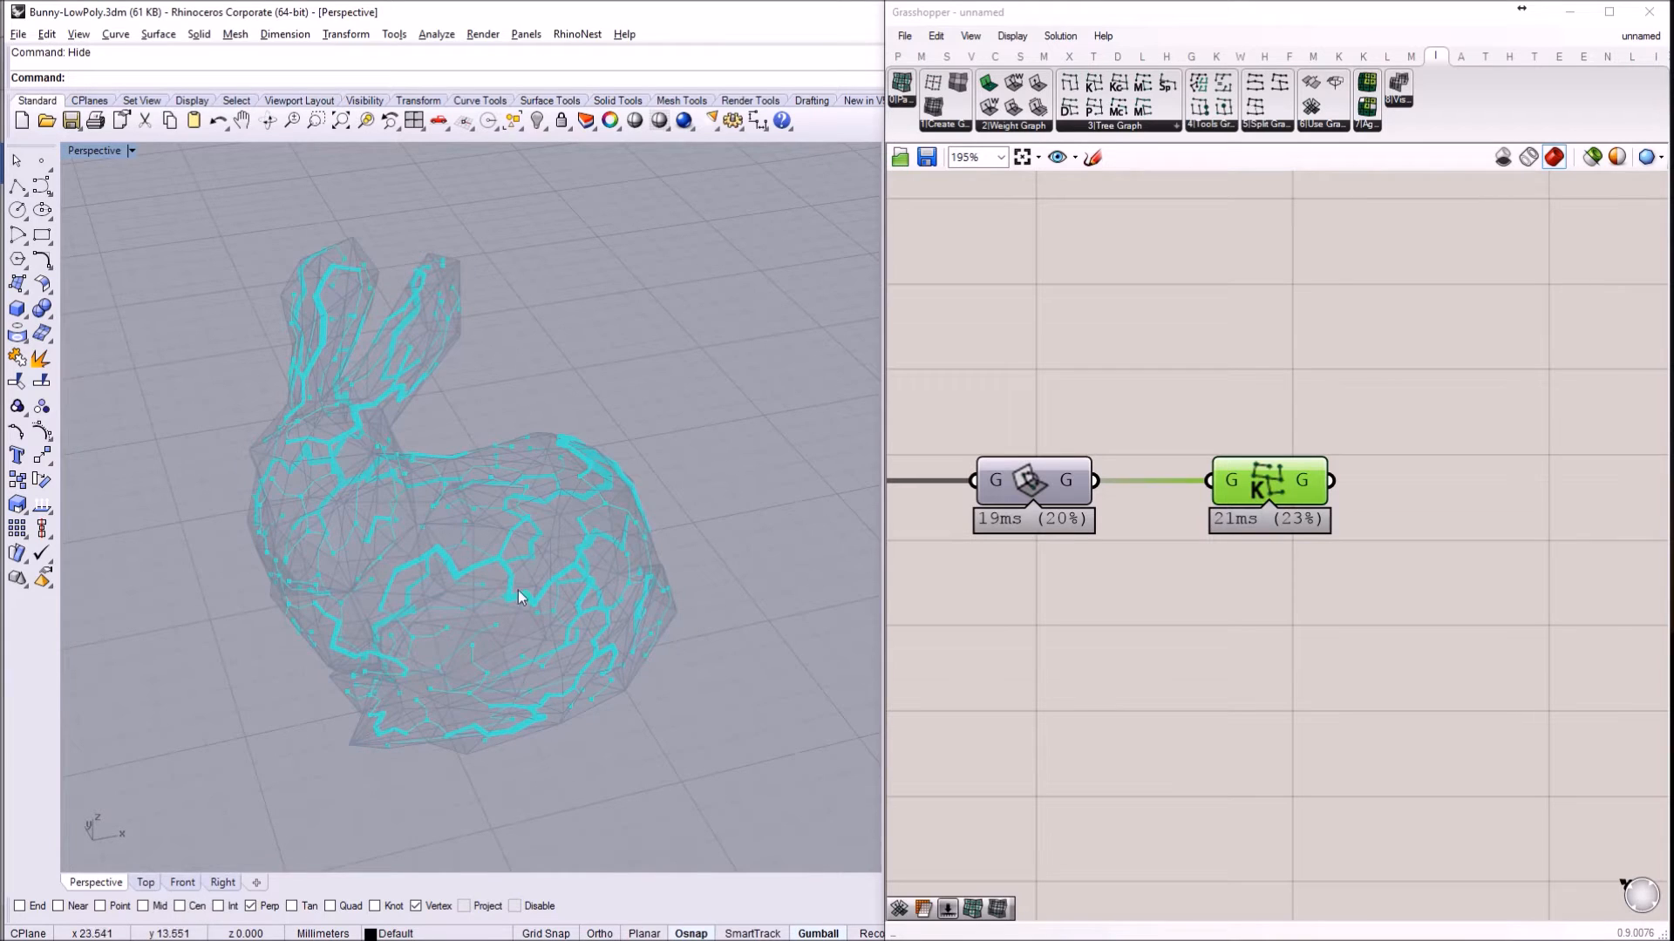
right_drag(728, 496, 556, 504)
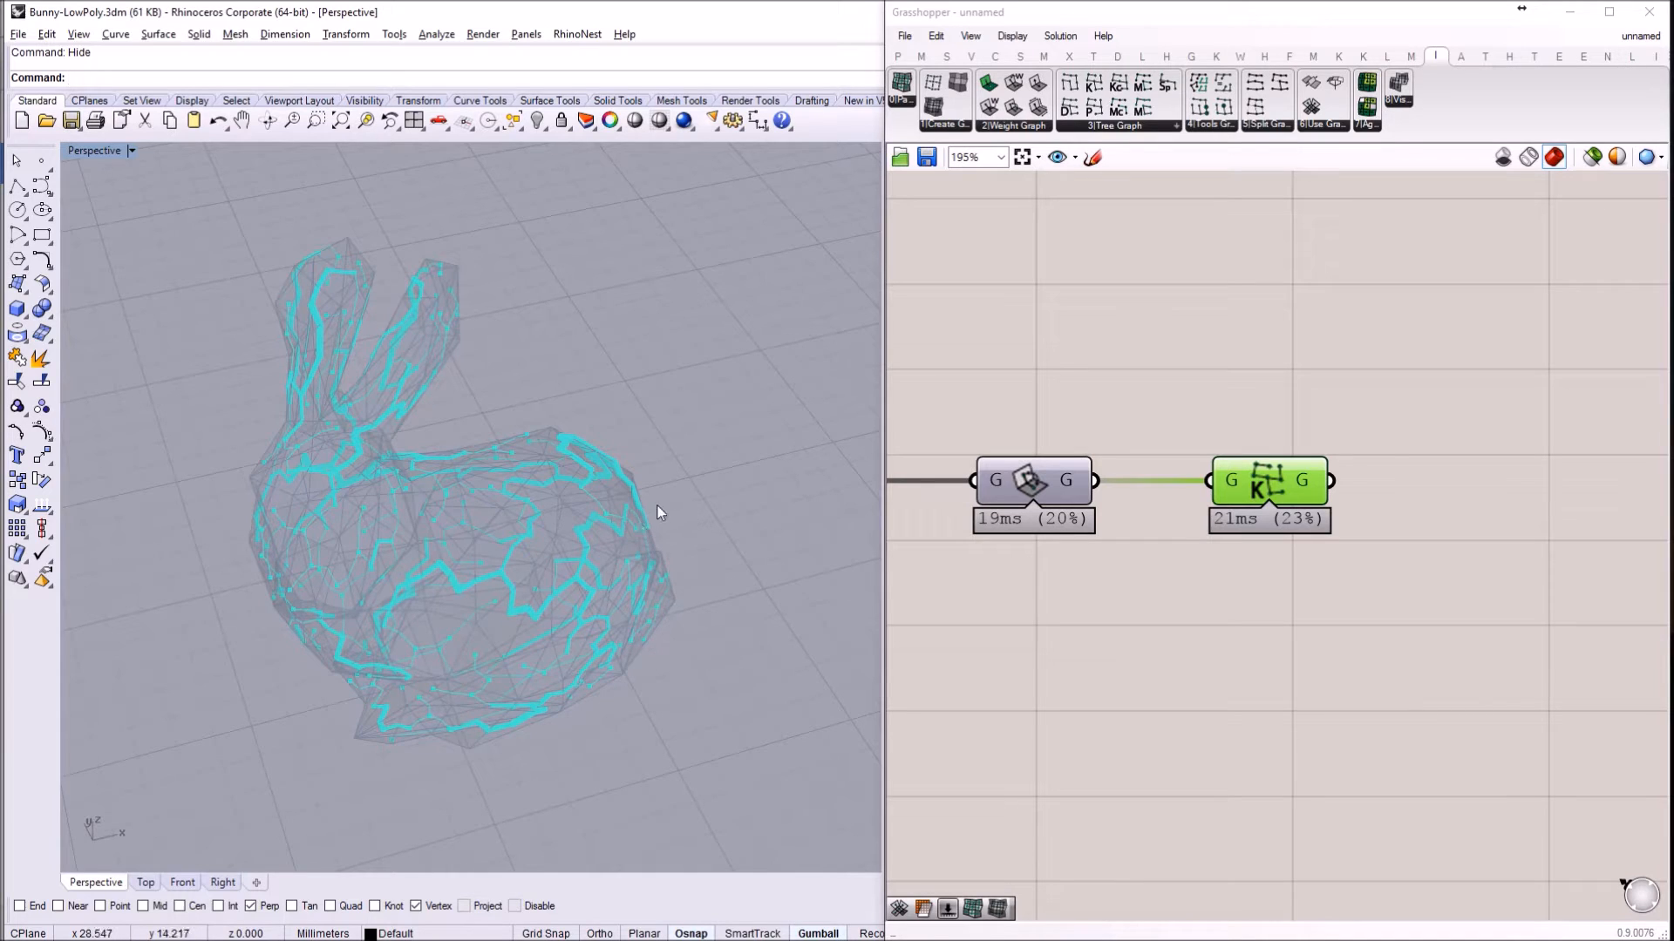
right_drag(605, 485, 583, 489)
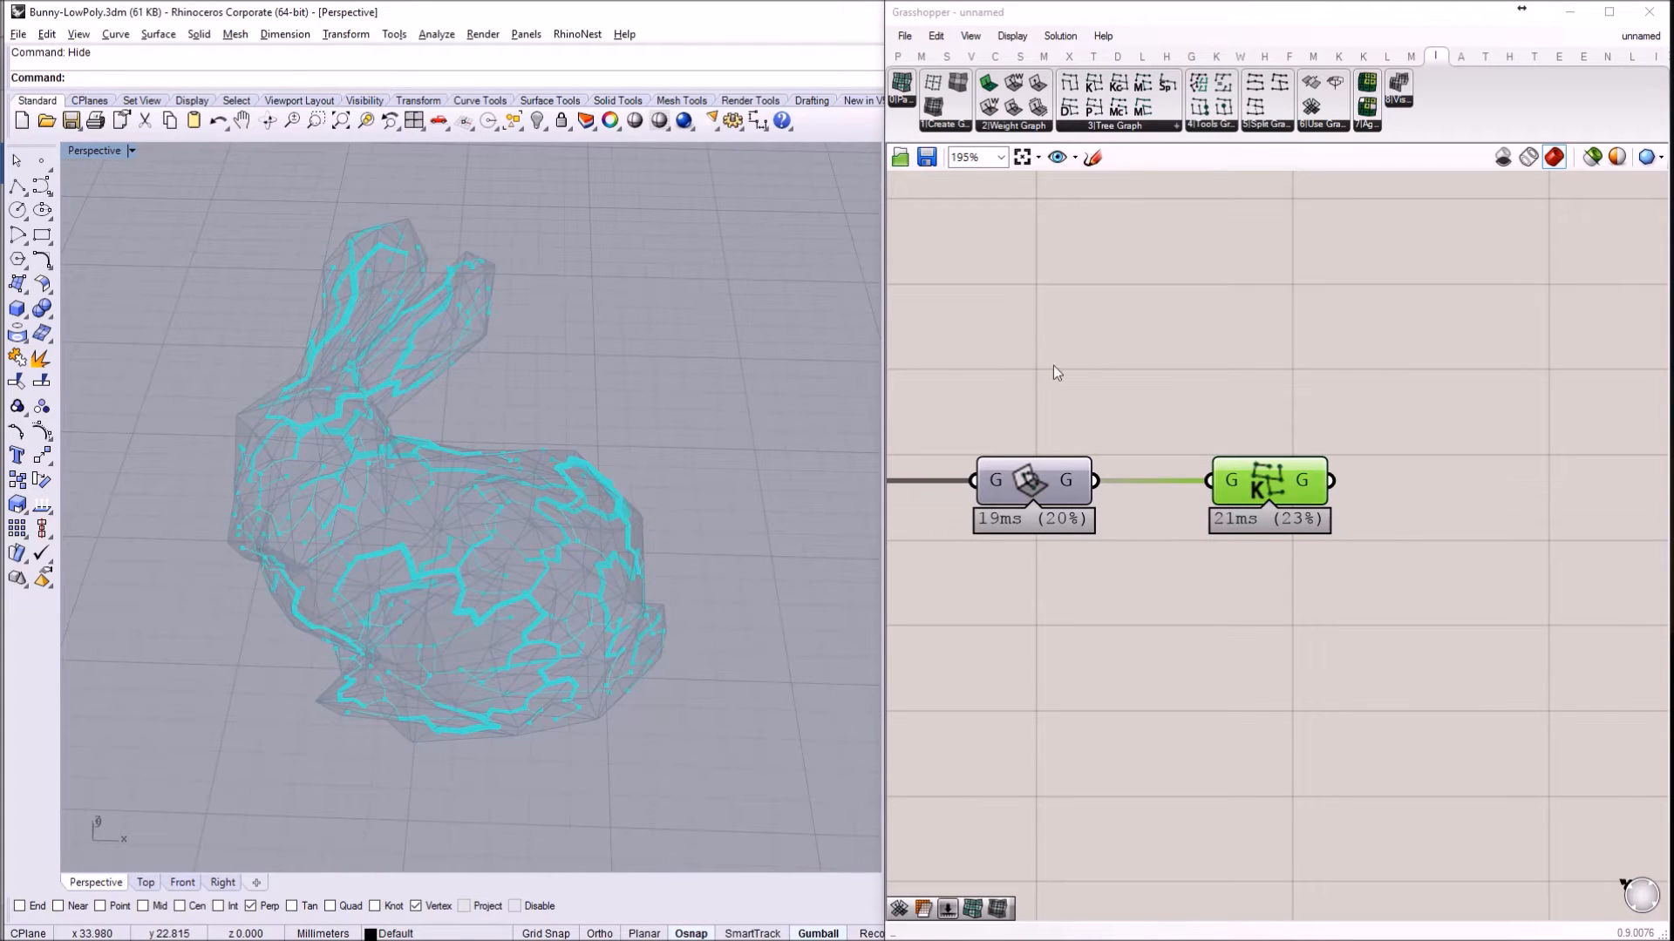
Add a MeshGraph Unroll component, feed its M input with the MST Kruskal graph output, and align the two components.
right_drag(1449, 392, 1404, 382)
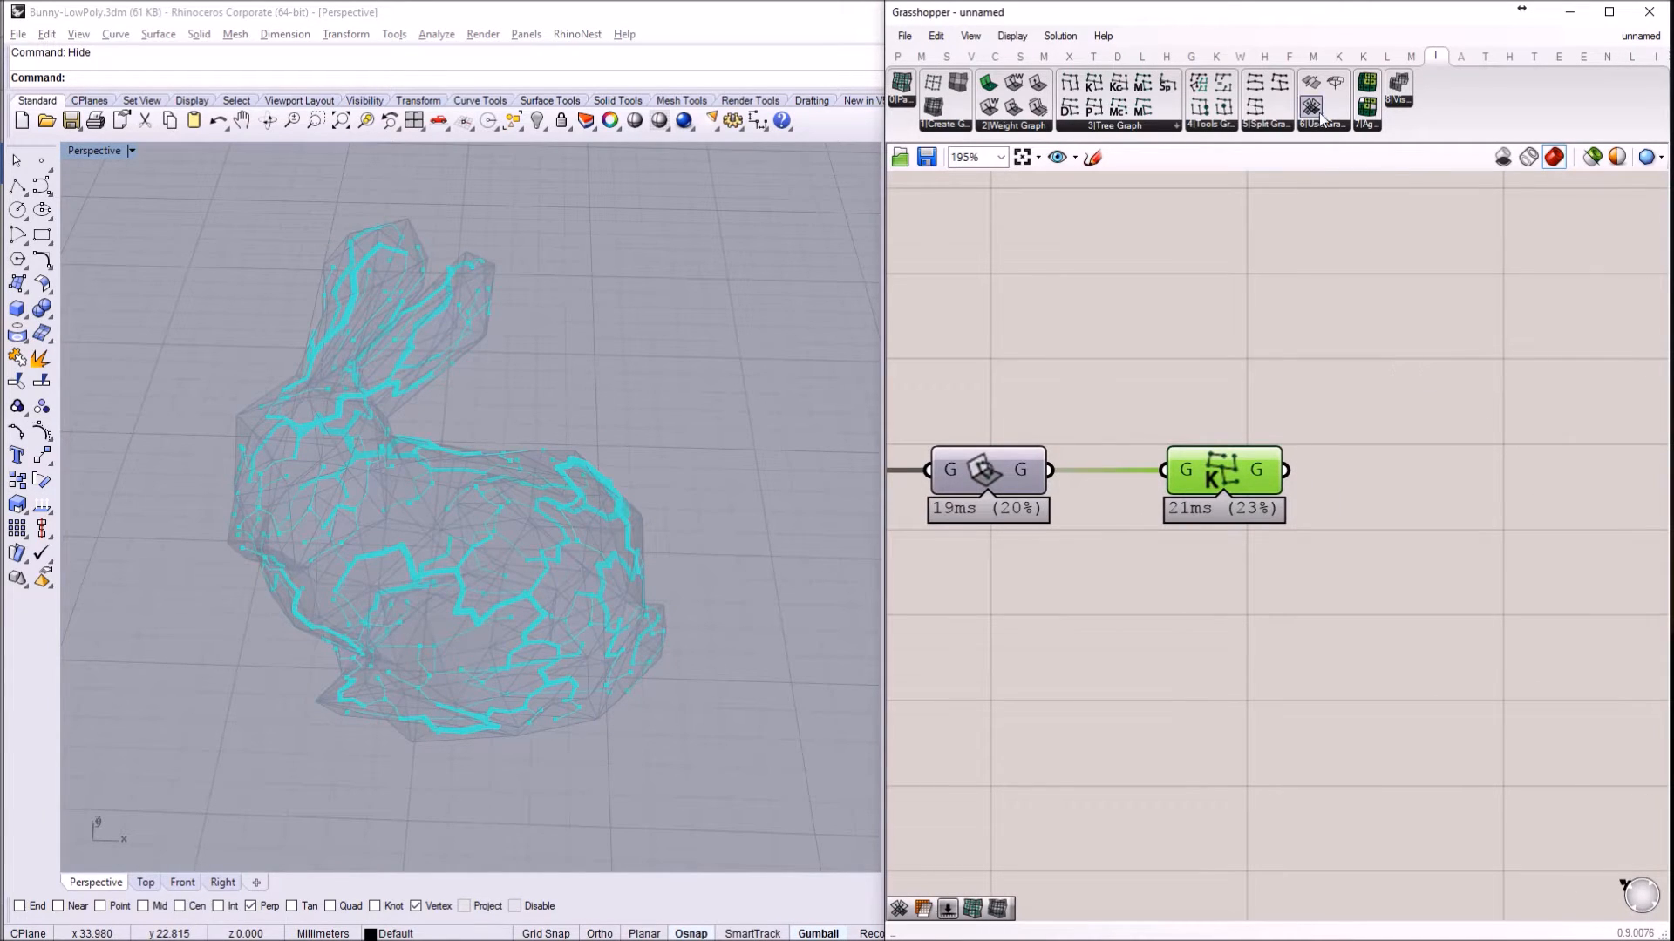
drag(1312, 106, 1430, 486)
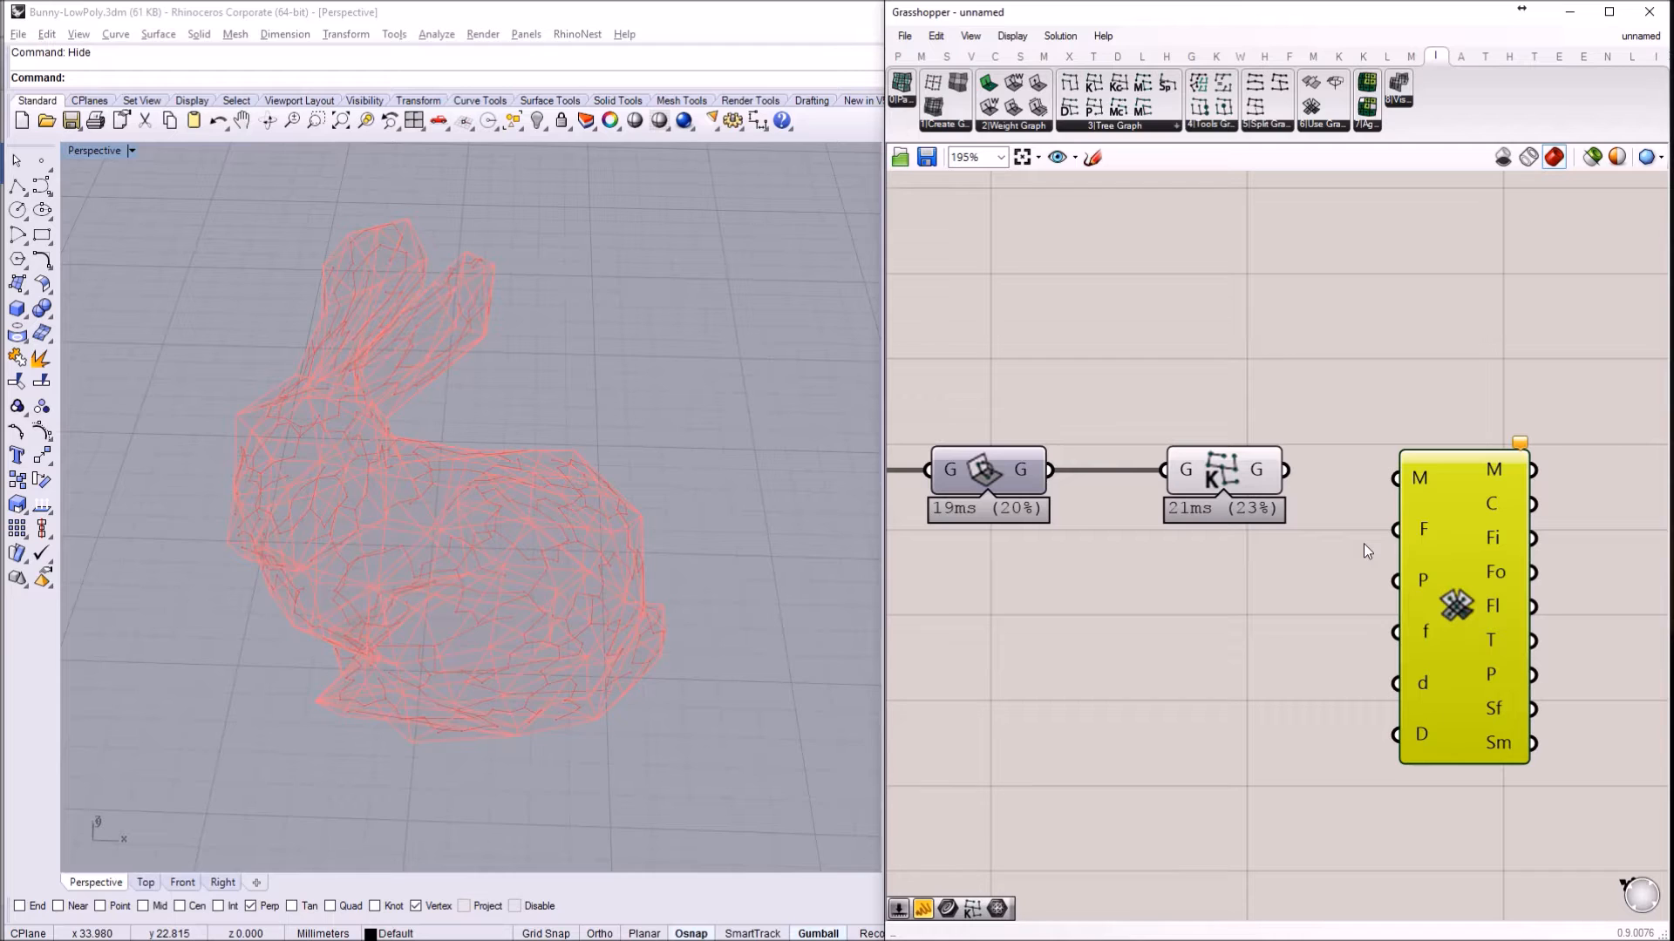
drag(1471, 616, 1477, 595)
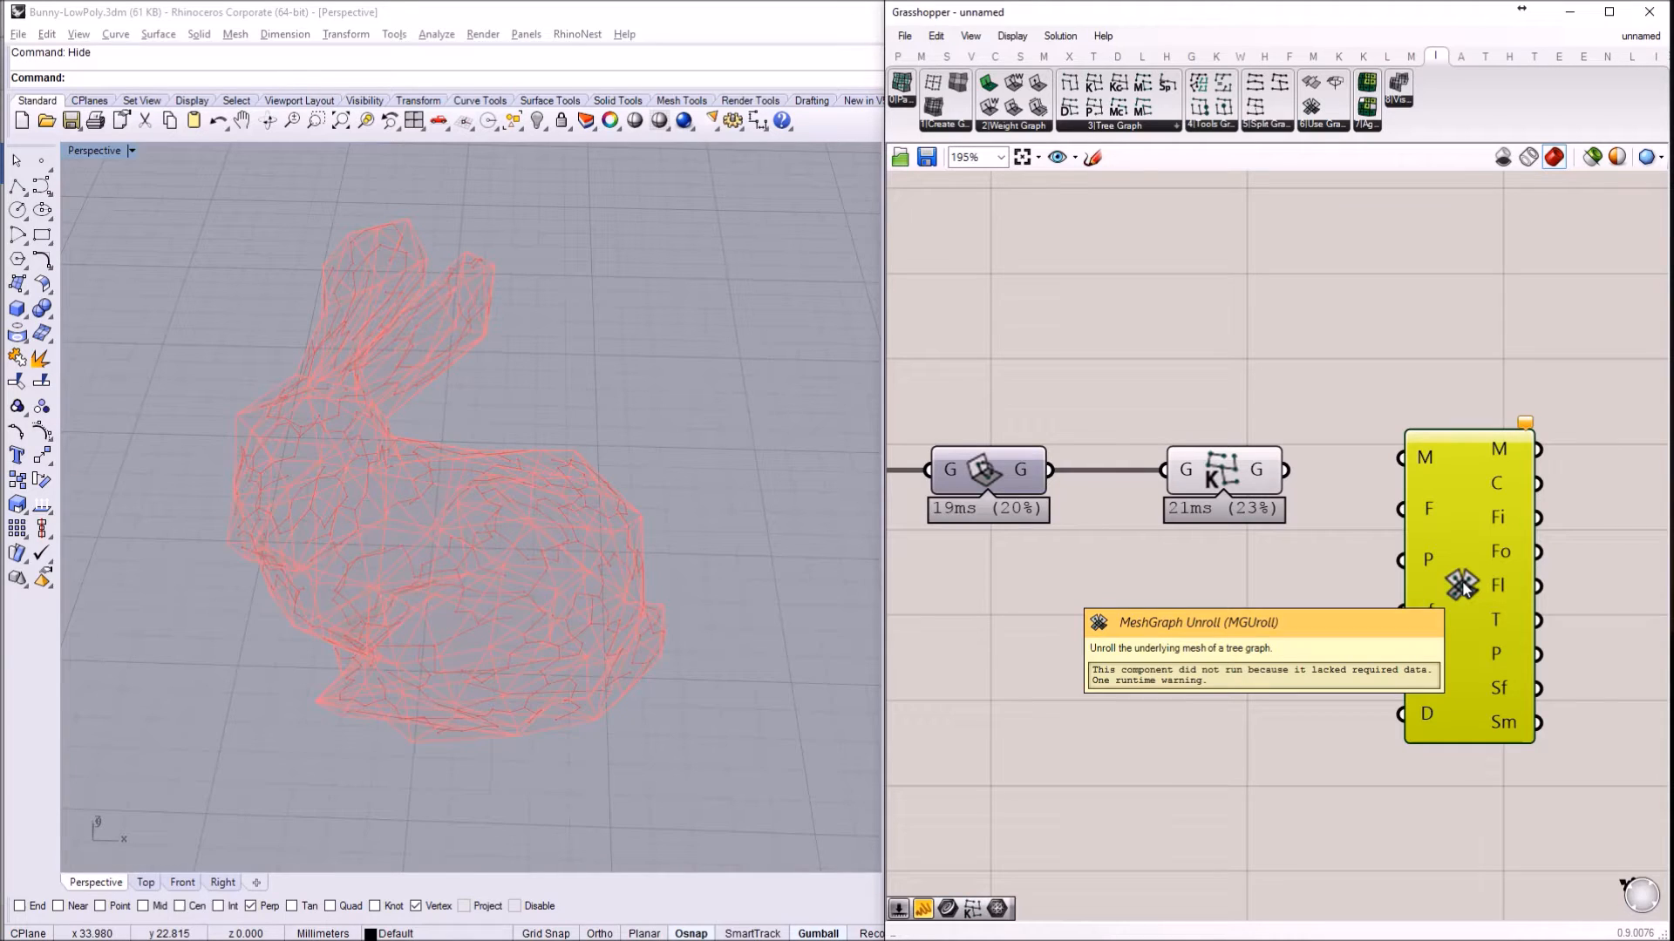
drag(1241, 473, 1232, 448)
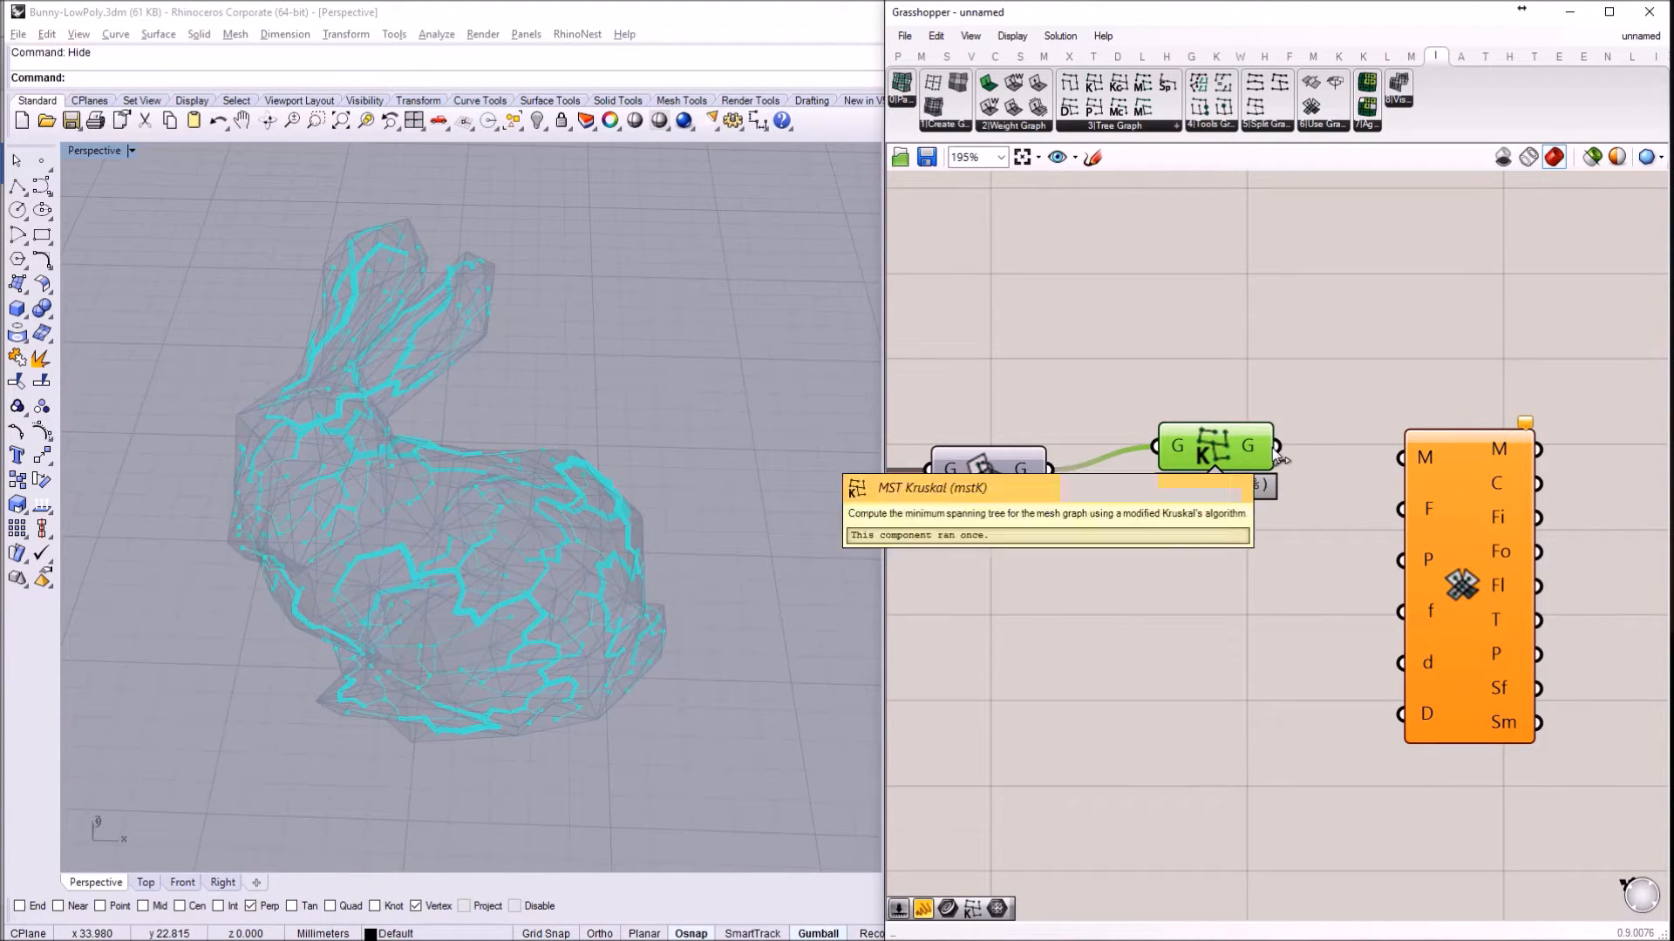
drag(1278, 448, 1430, 457)
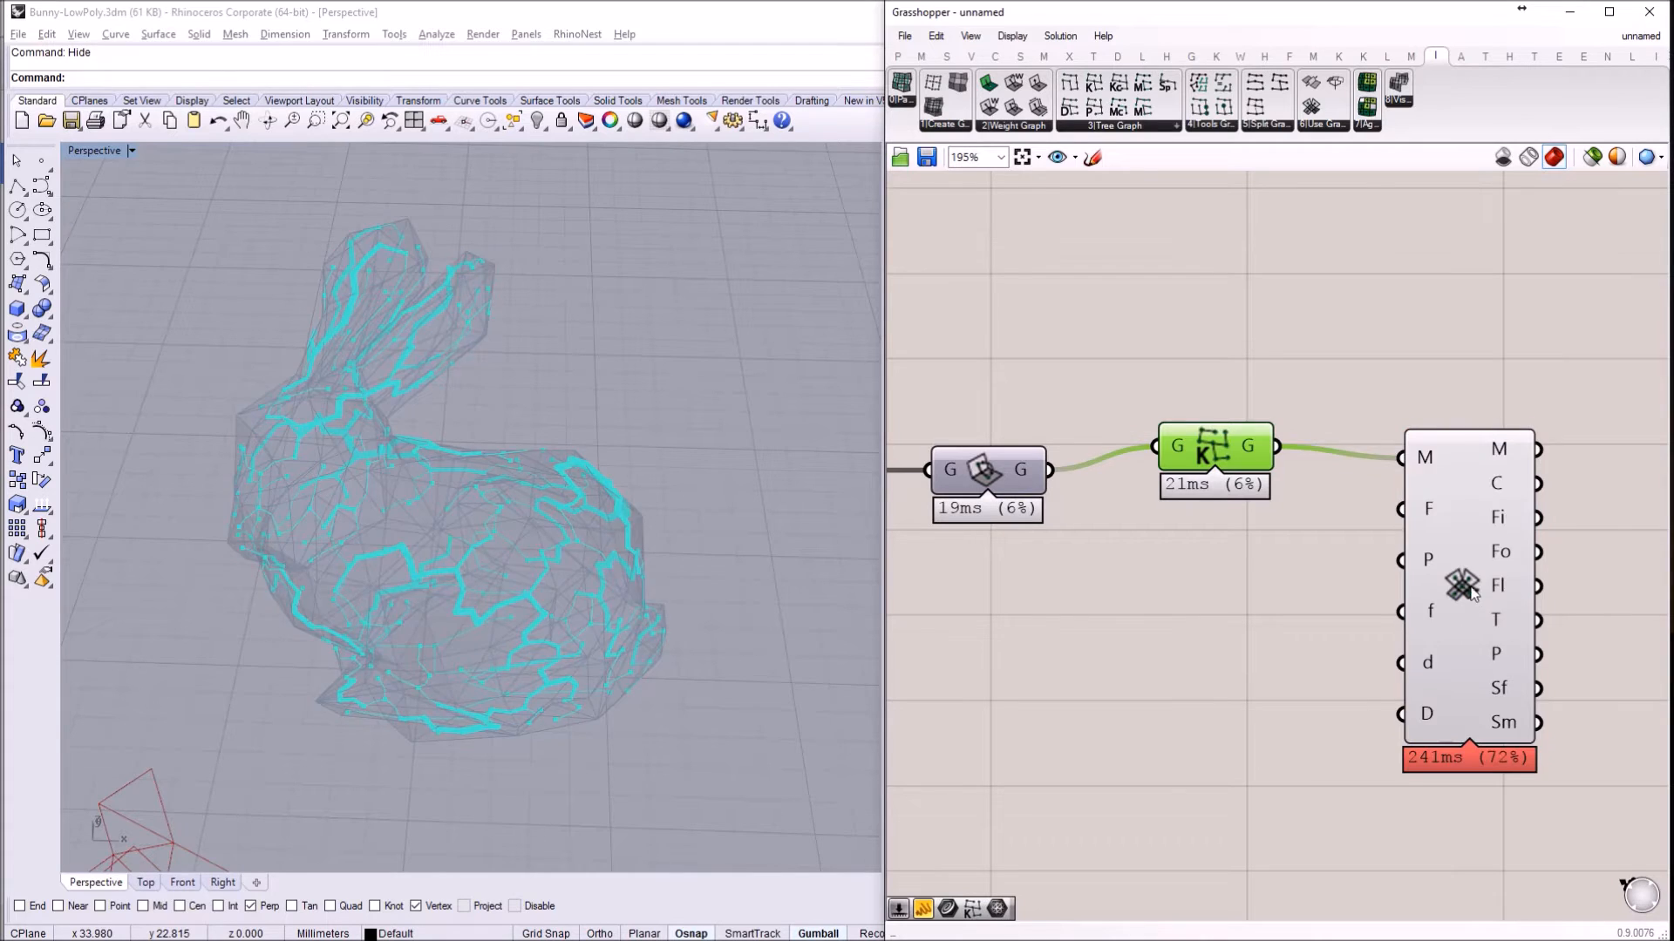
drag(1471, 593, 1480, 581)
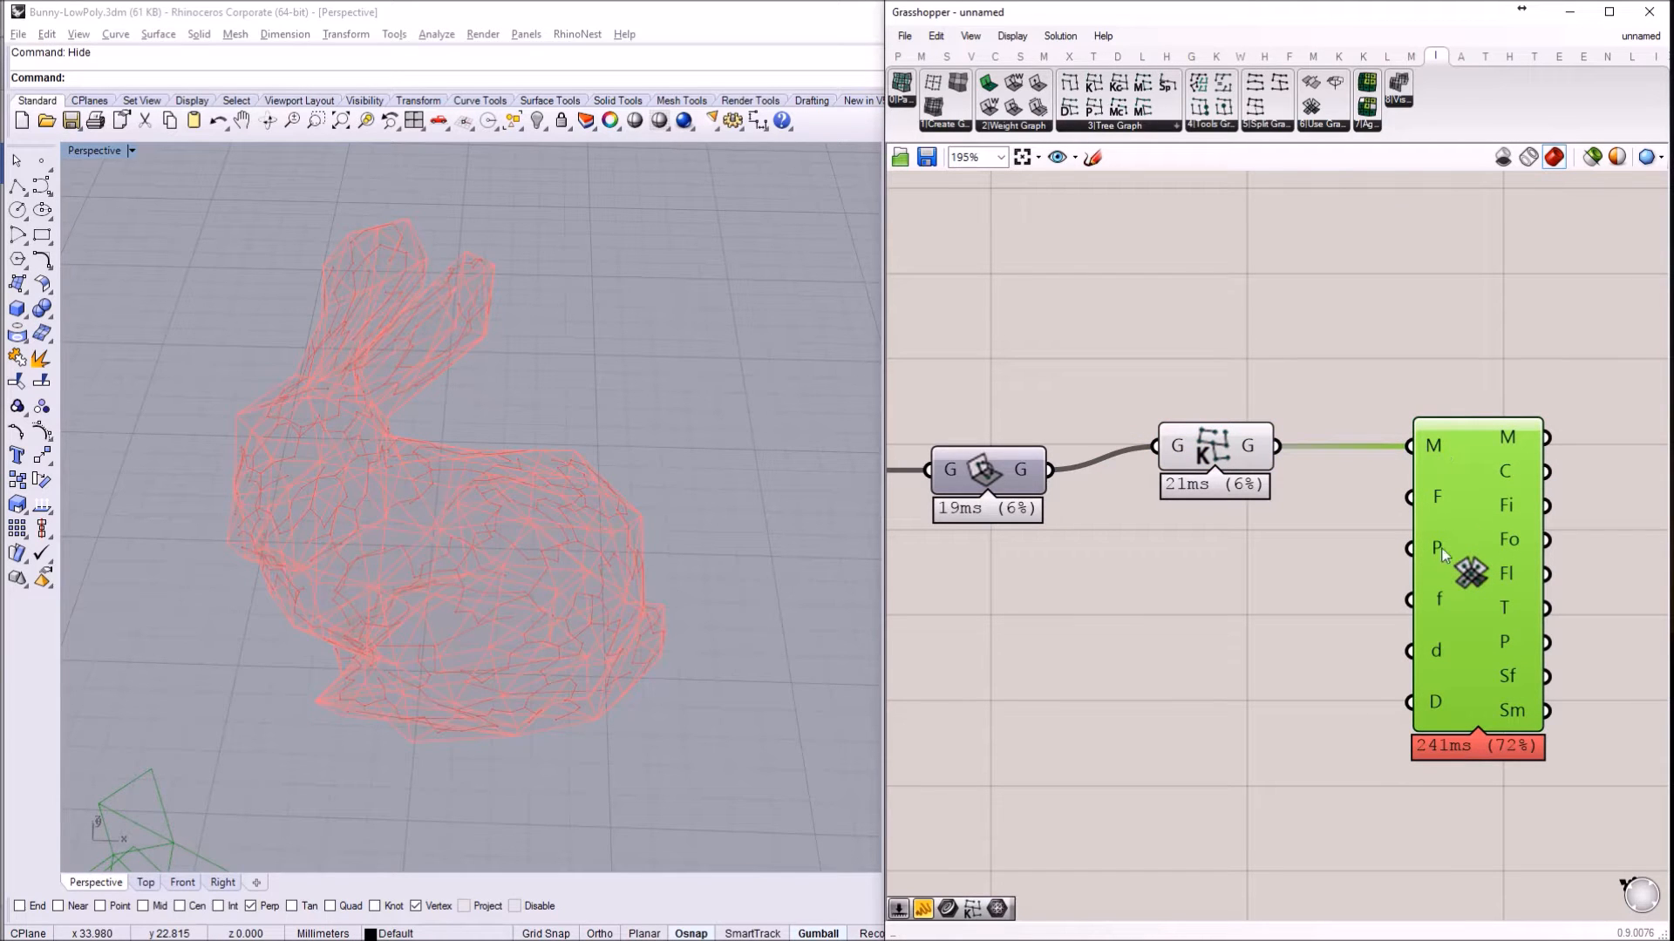
Examine the unrolled mesh pieces laid out along the X axis next to the bunny from different angles.
click(636, 504)
scroll(639, 499, down, 5)
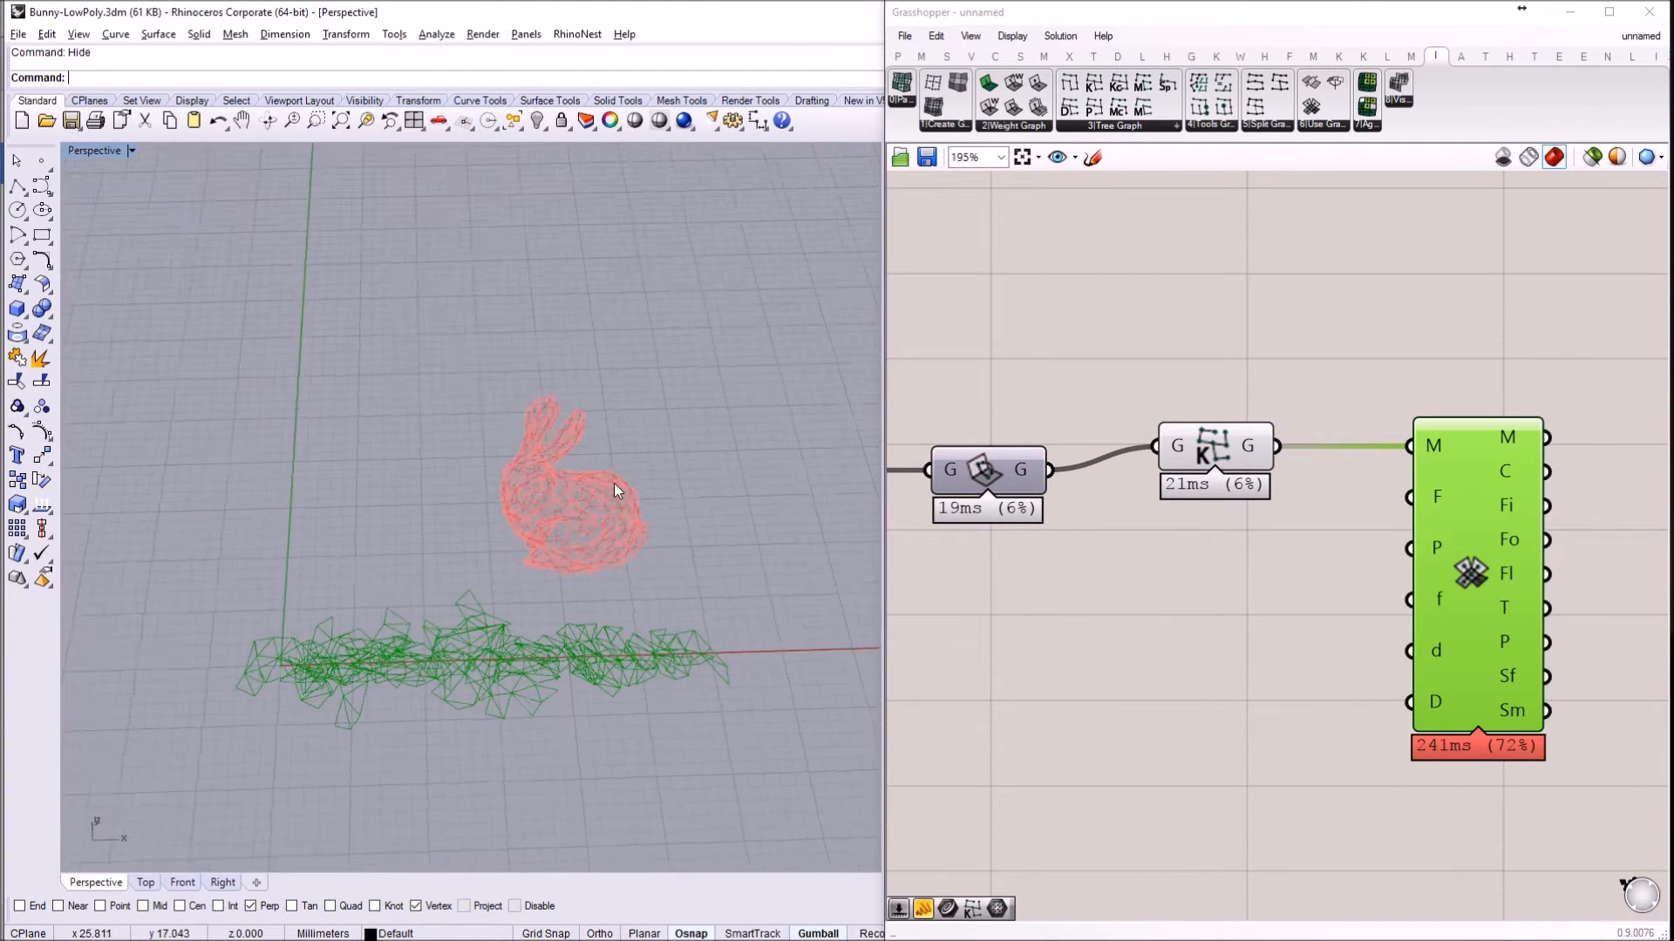
right_drag(601, 525, 609, 534)
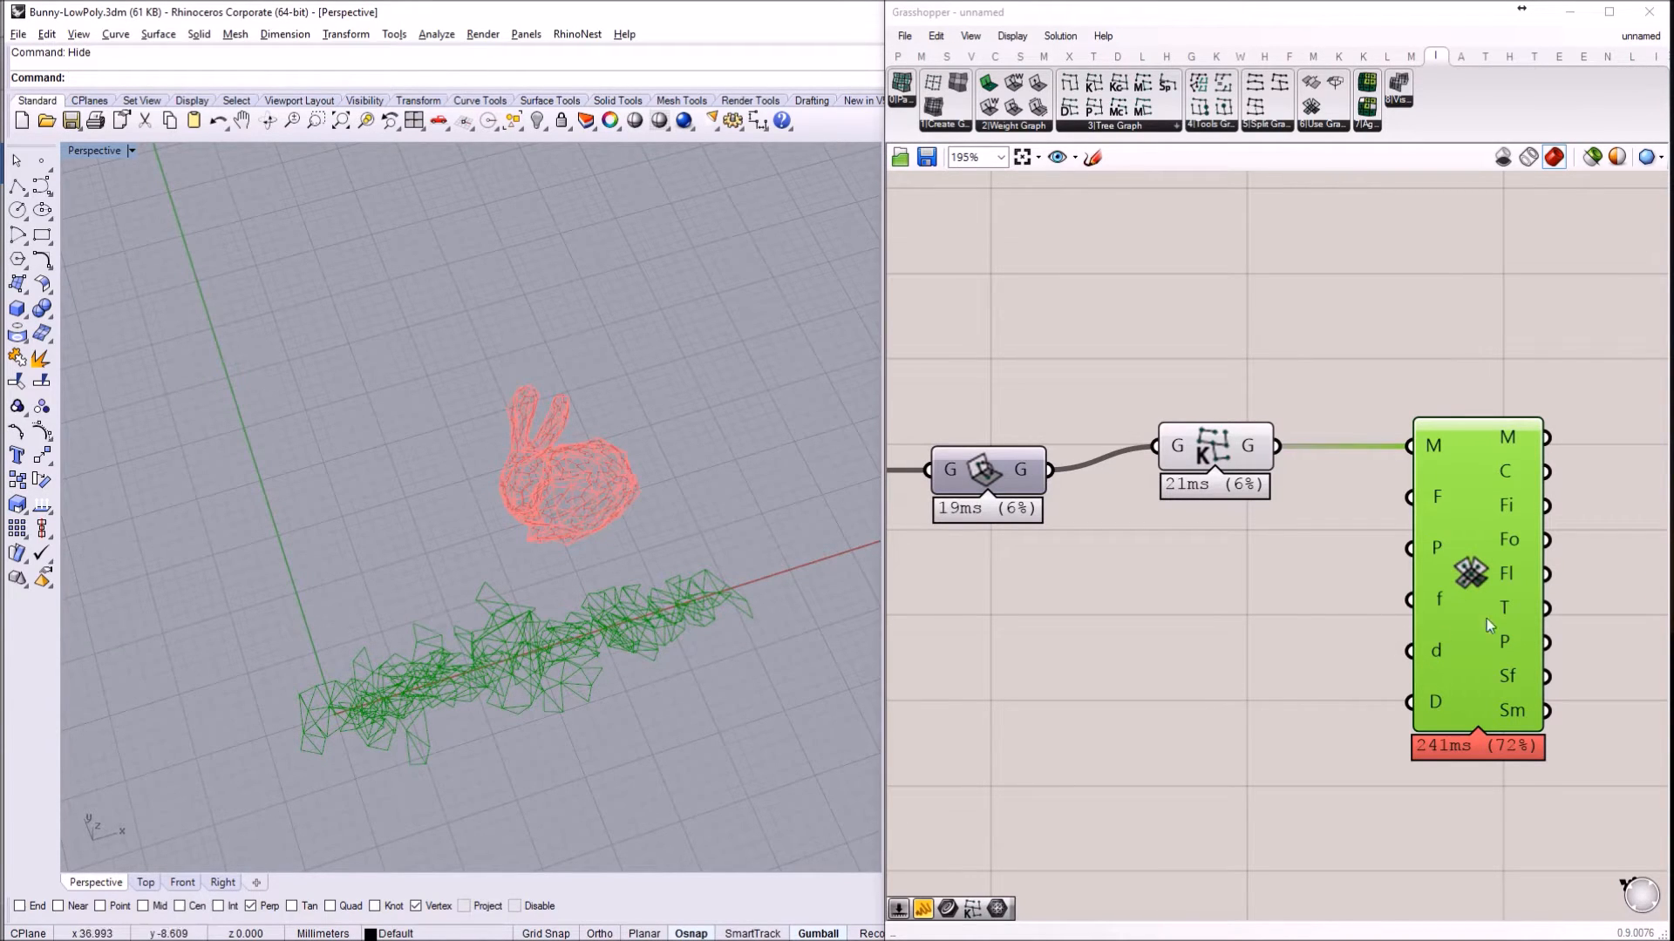
drag(1477, 576, 1490, 577)
right_drag(1326, 610, 1334, 604)
right_drag(611, 632, 643, 628)
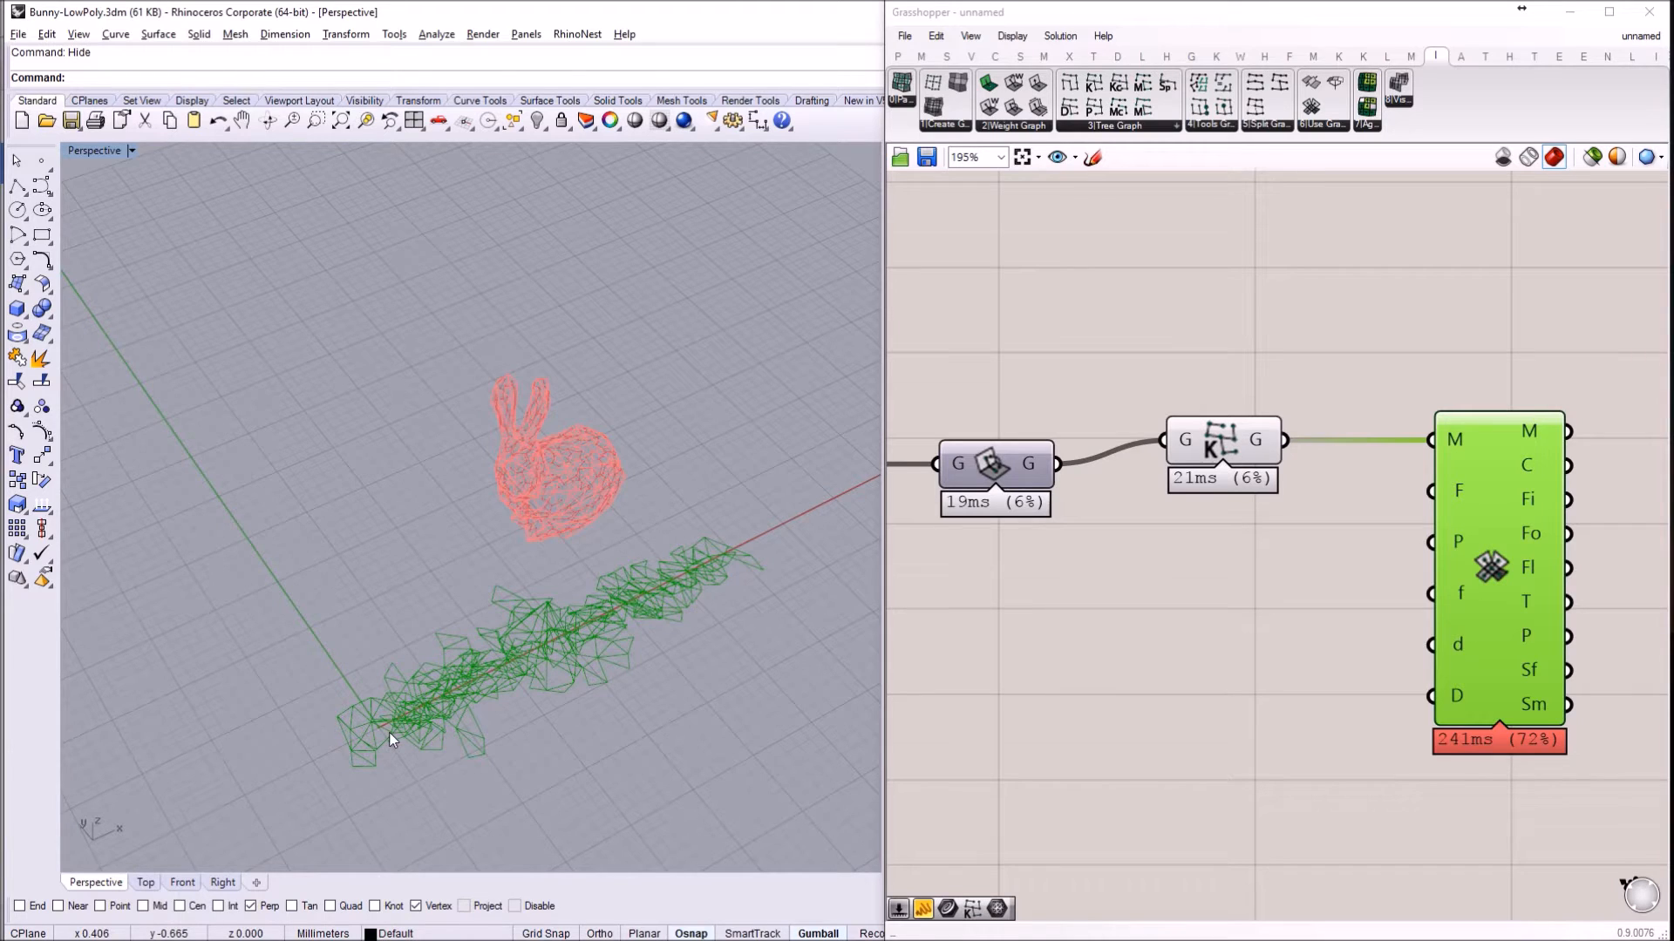
right_drag(421, 698, 525, 706)
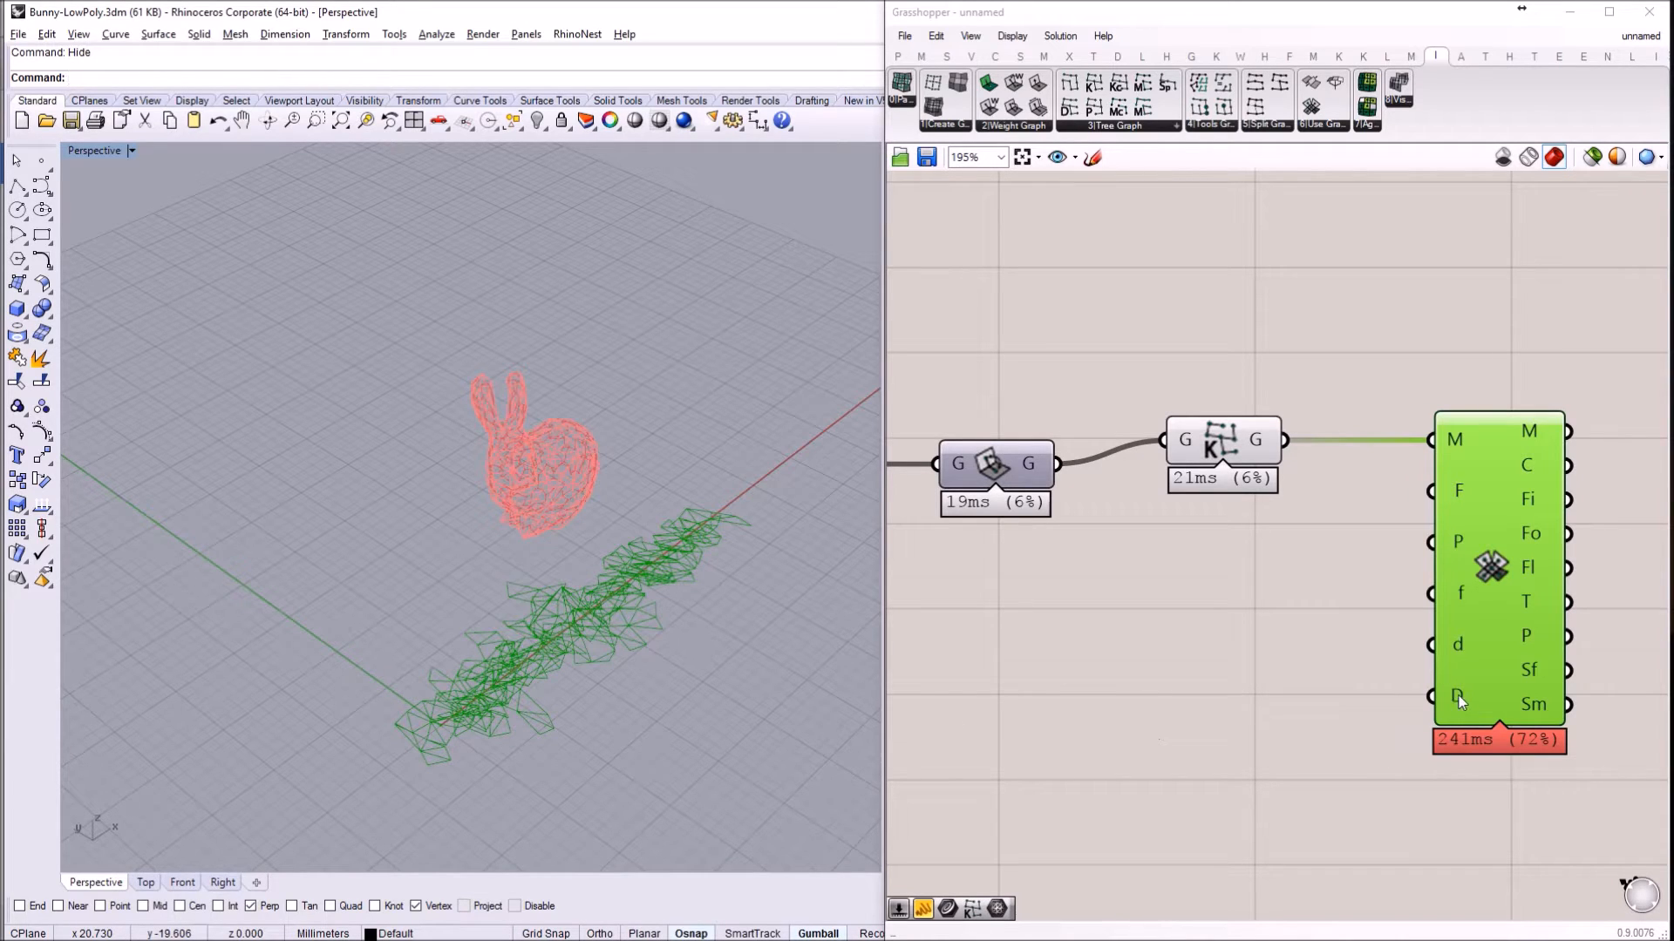
Add a number slider starting at 0, connect it to the D (Piece Distance) input of MeshGraph Unroll, and set it to 9.
double_click(1178, 698)
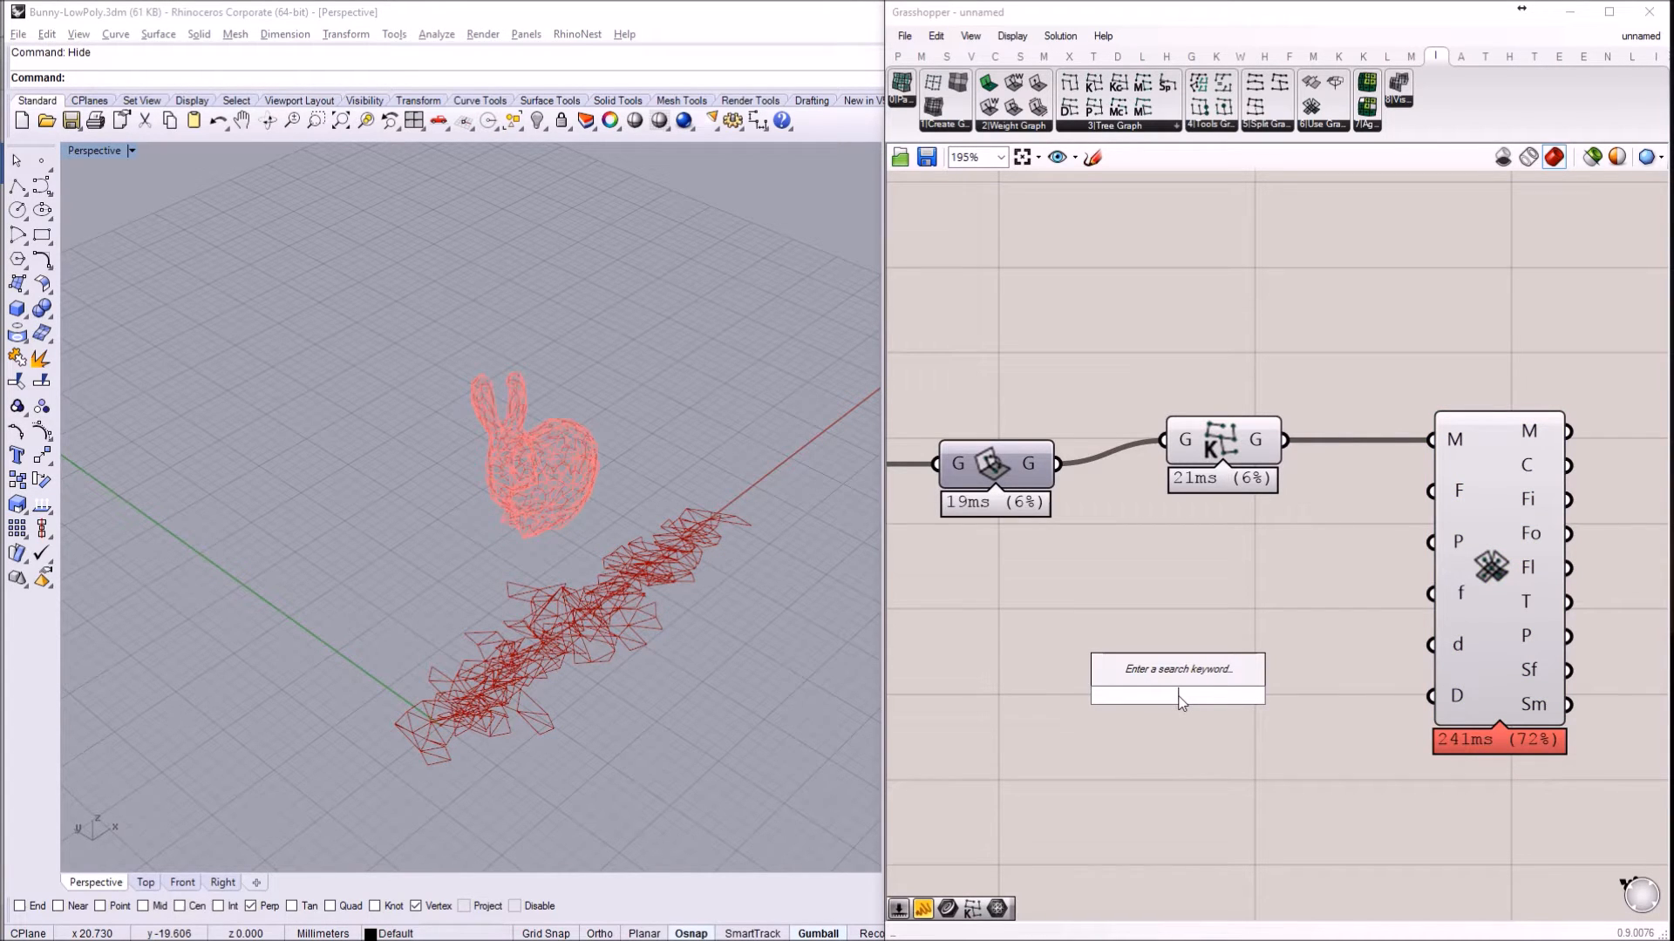
text(0<)
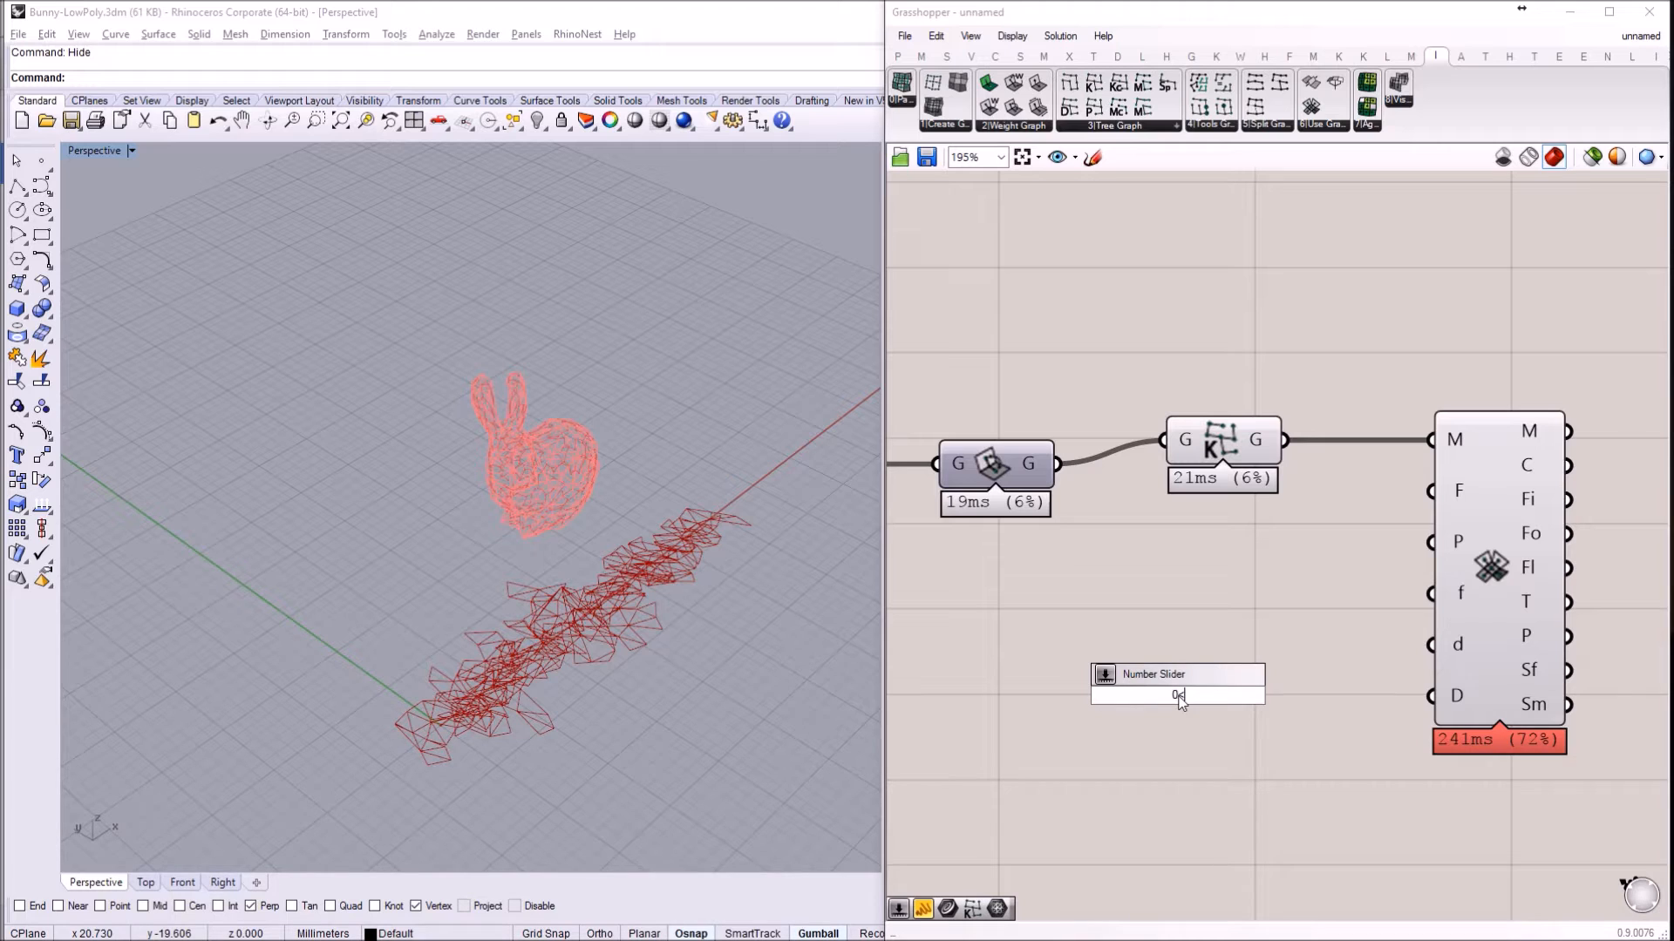
key(Return)
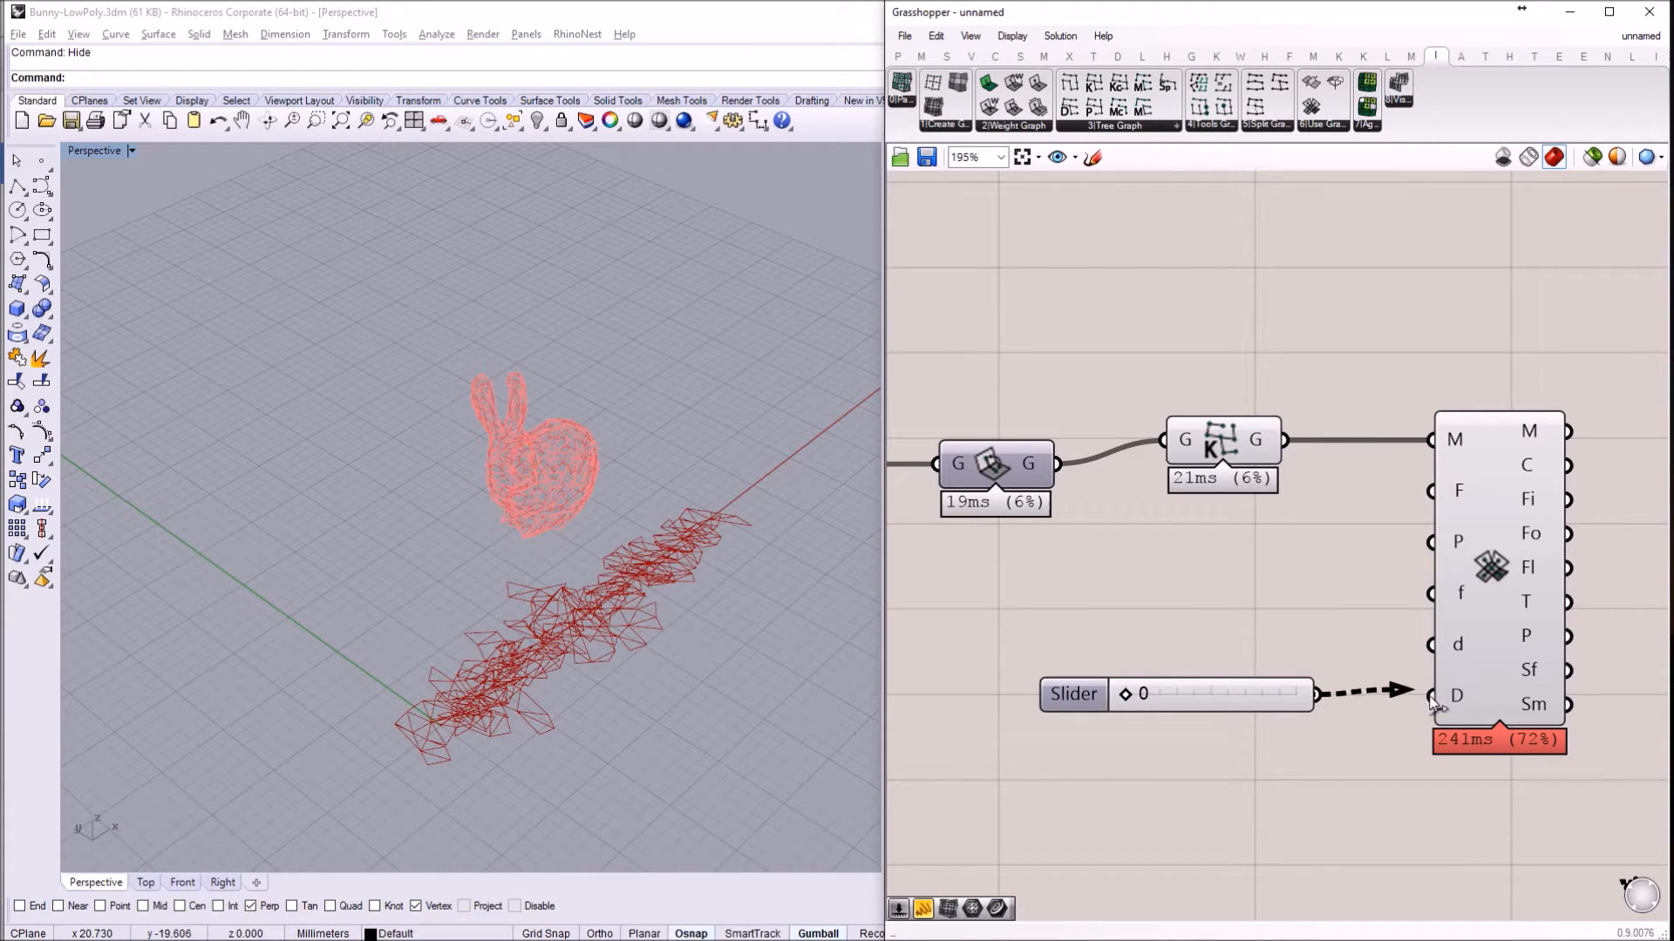
drag(1434, 704, 1431, 696)
drag(1200, 698, 1252, 702)
Examine the row of spaced-out unrolled pieces, both as a whole and up close.
scroll(478, 638, down, 6)
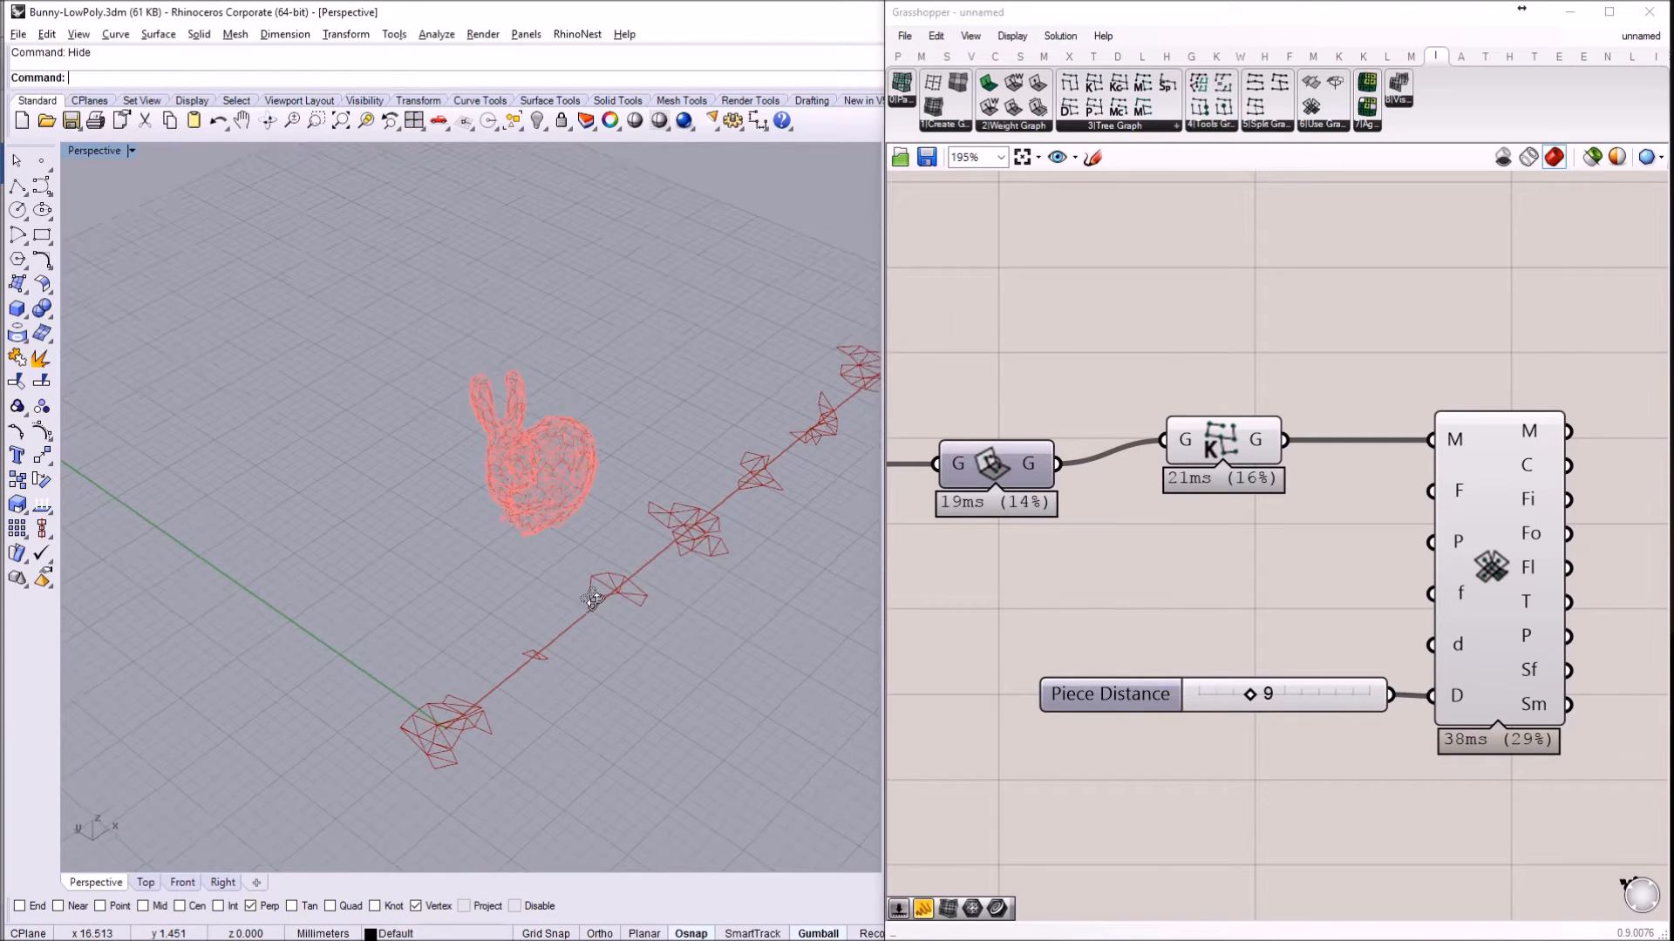
right_drag(530, 627, 535, 635)
scroll(535, 635, down, 5)
scroll(625, 555, up, 5)
scroll(447, 676, up, 6)
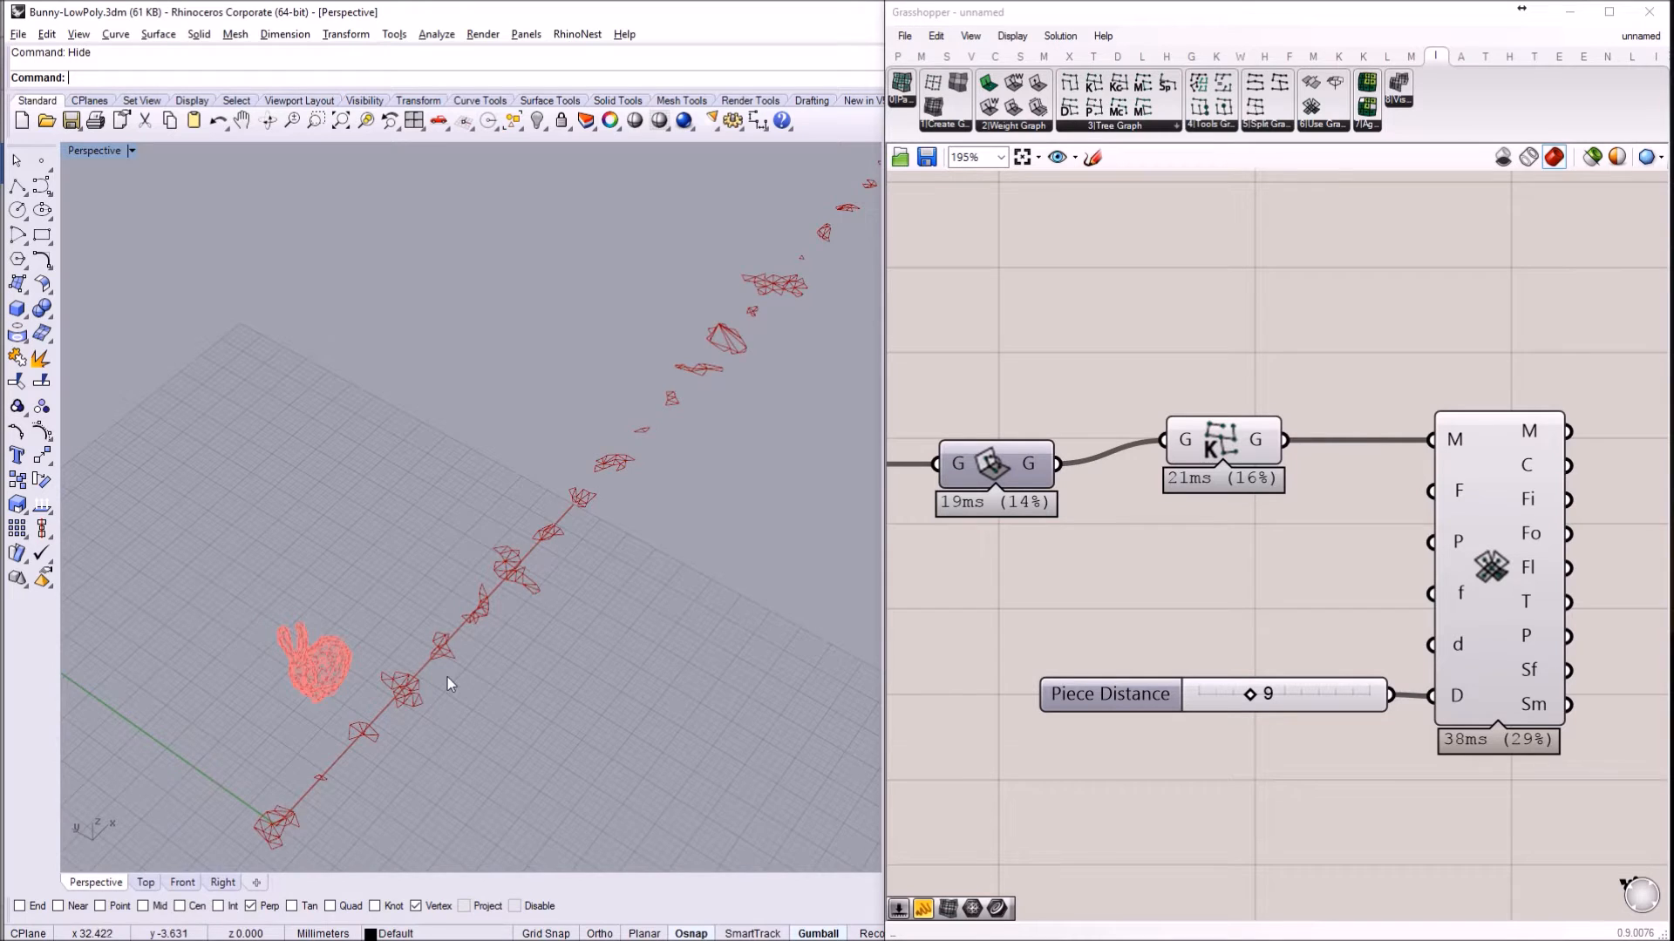
scroll(450, 628, up, 8)
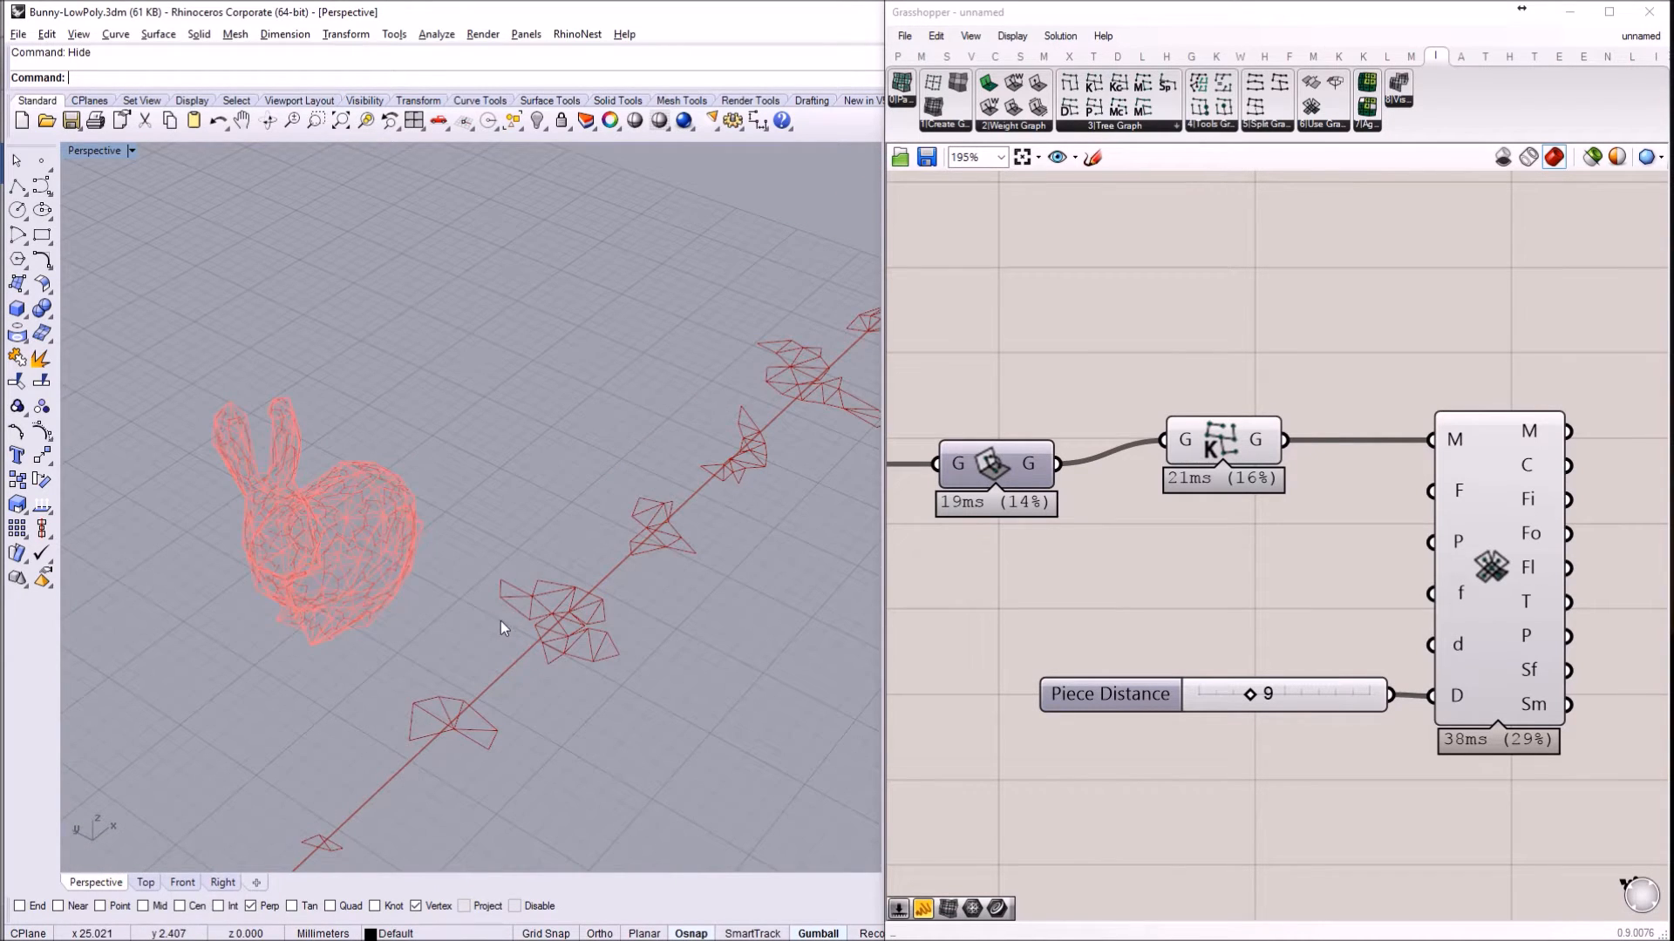
right_drag(498, 589, 493, 598)
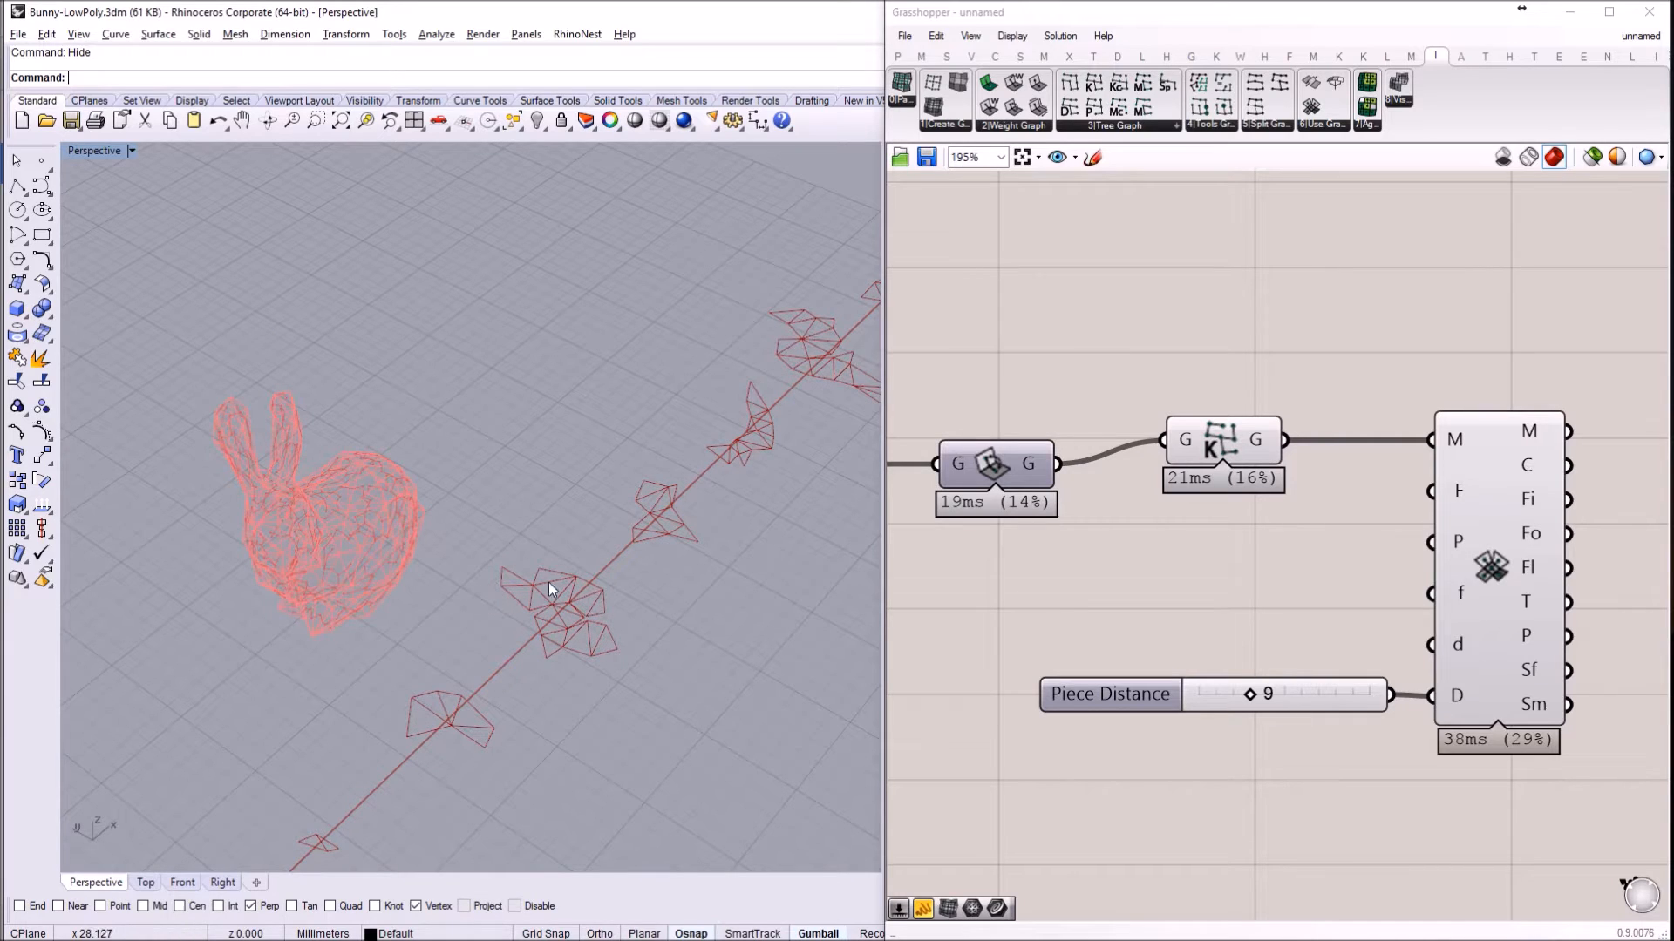
right_drag(600, 575, 539, 621)
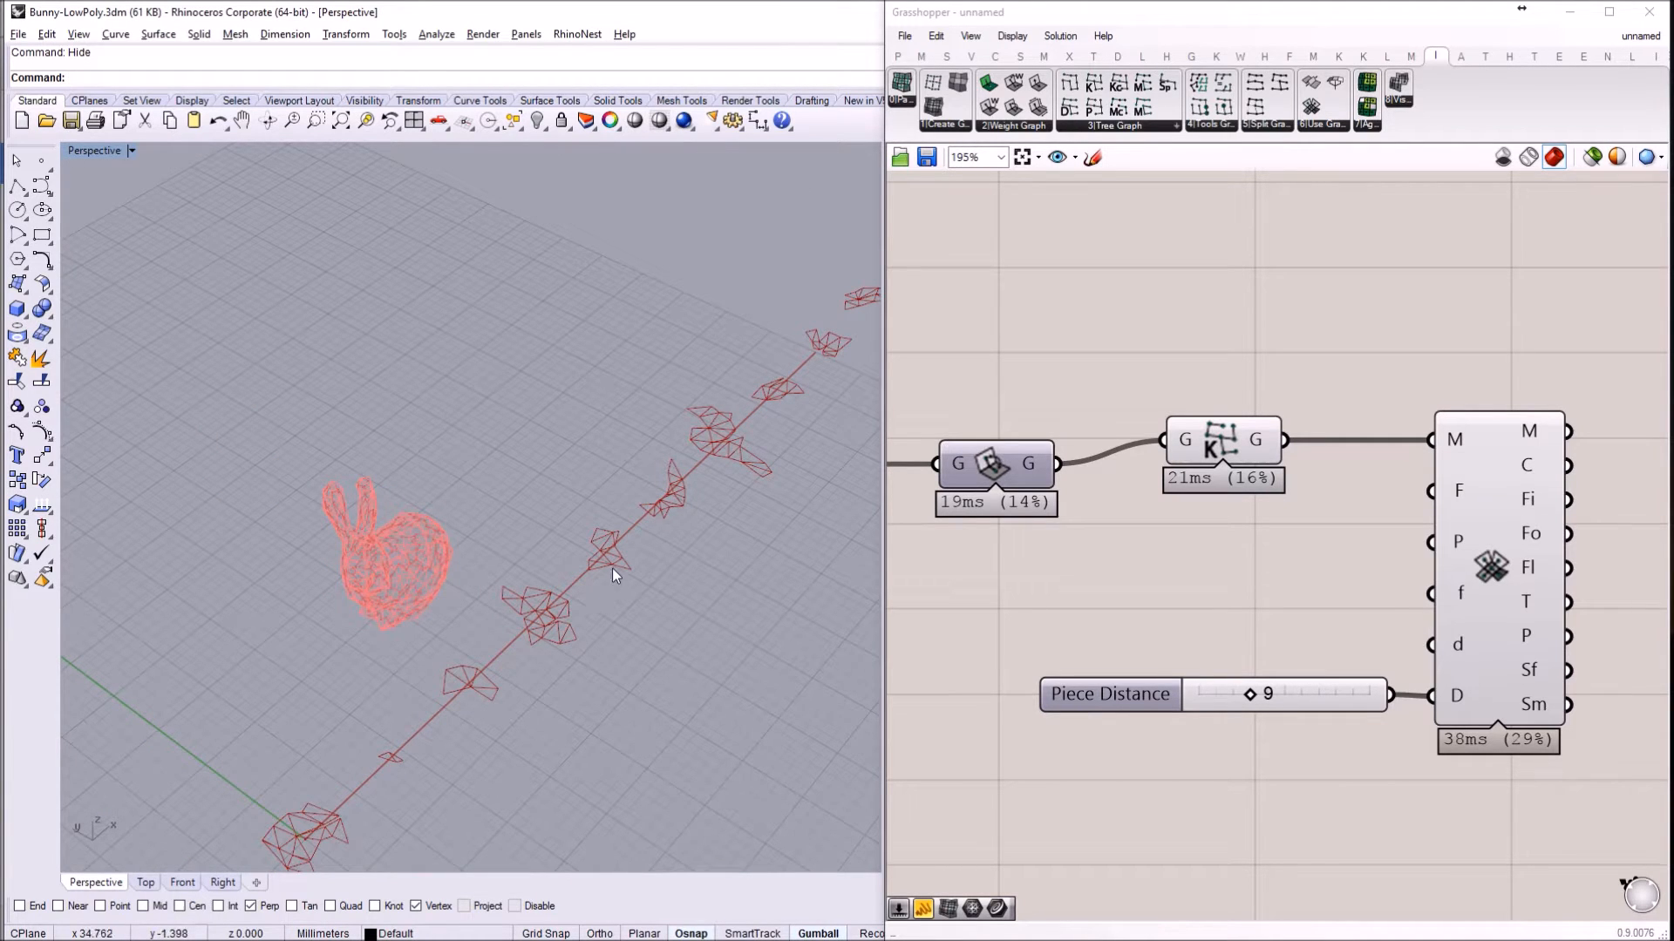
scroll(603, 582, up, 2)
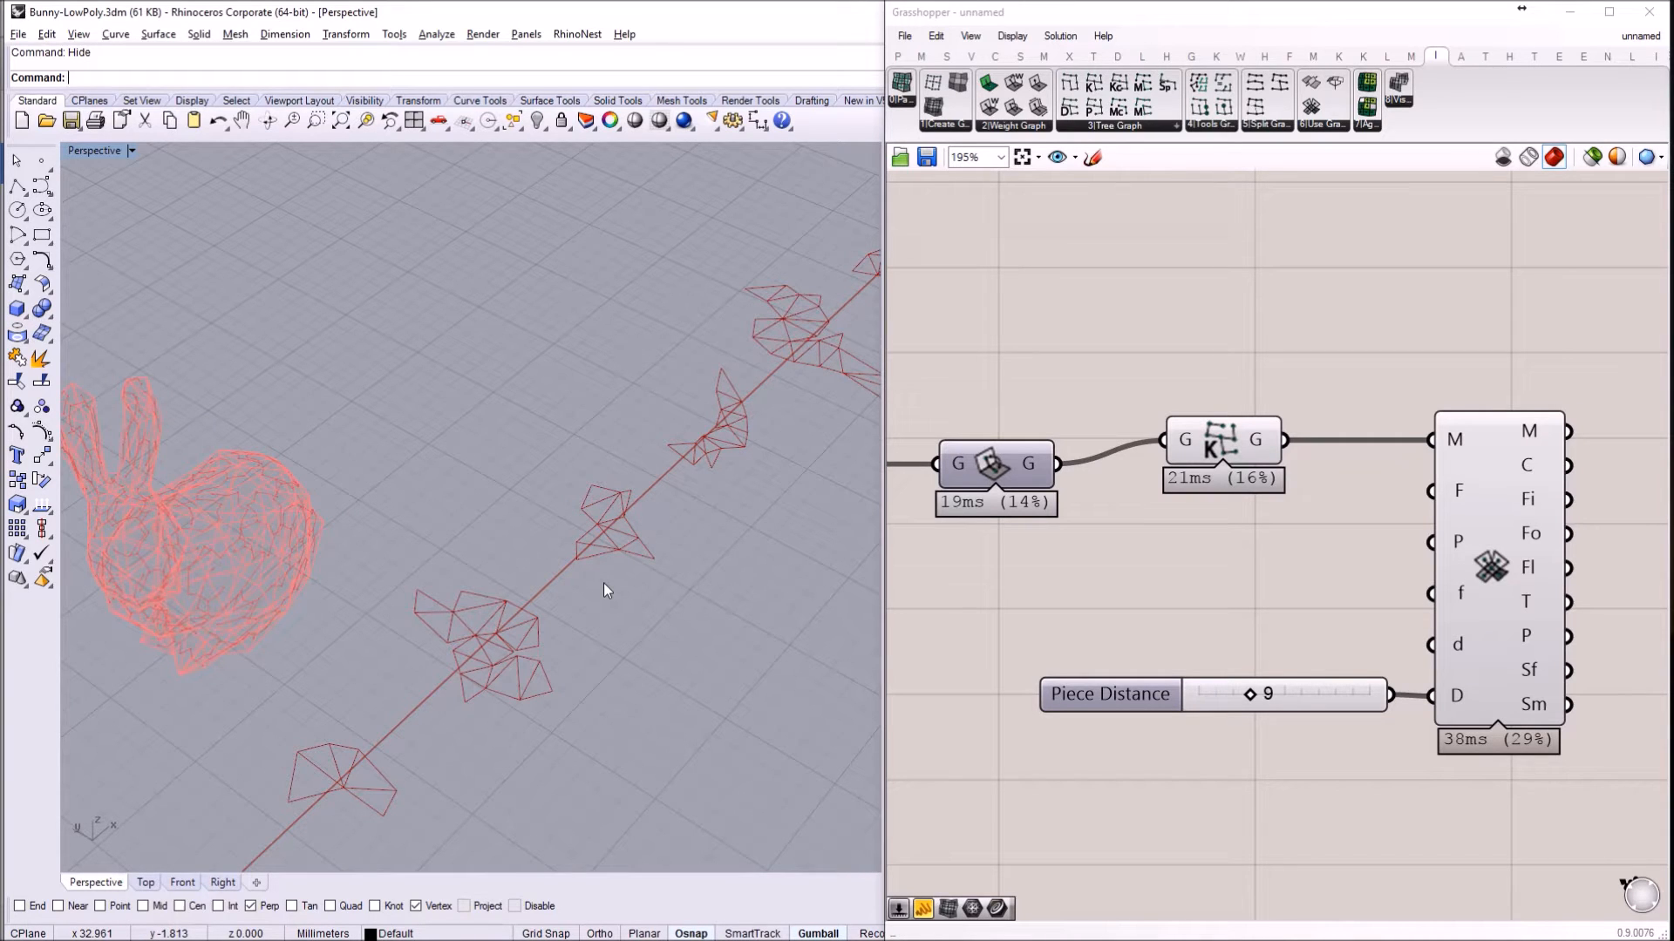
right_drag(583, 600, 583, 566)
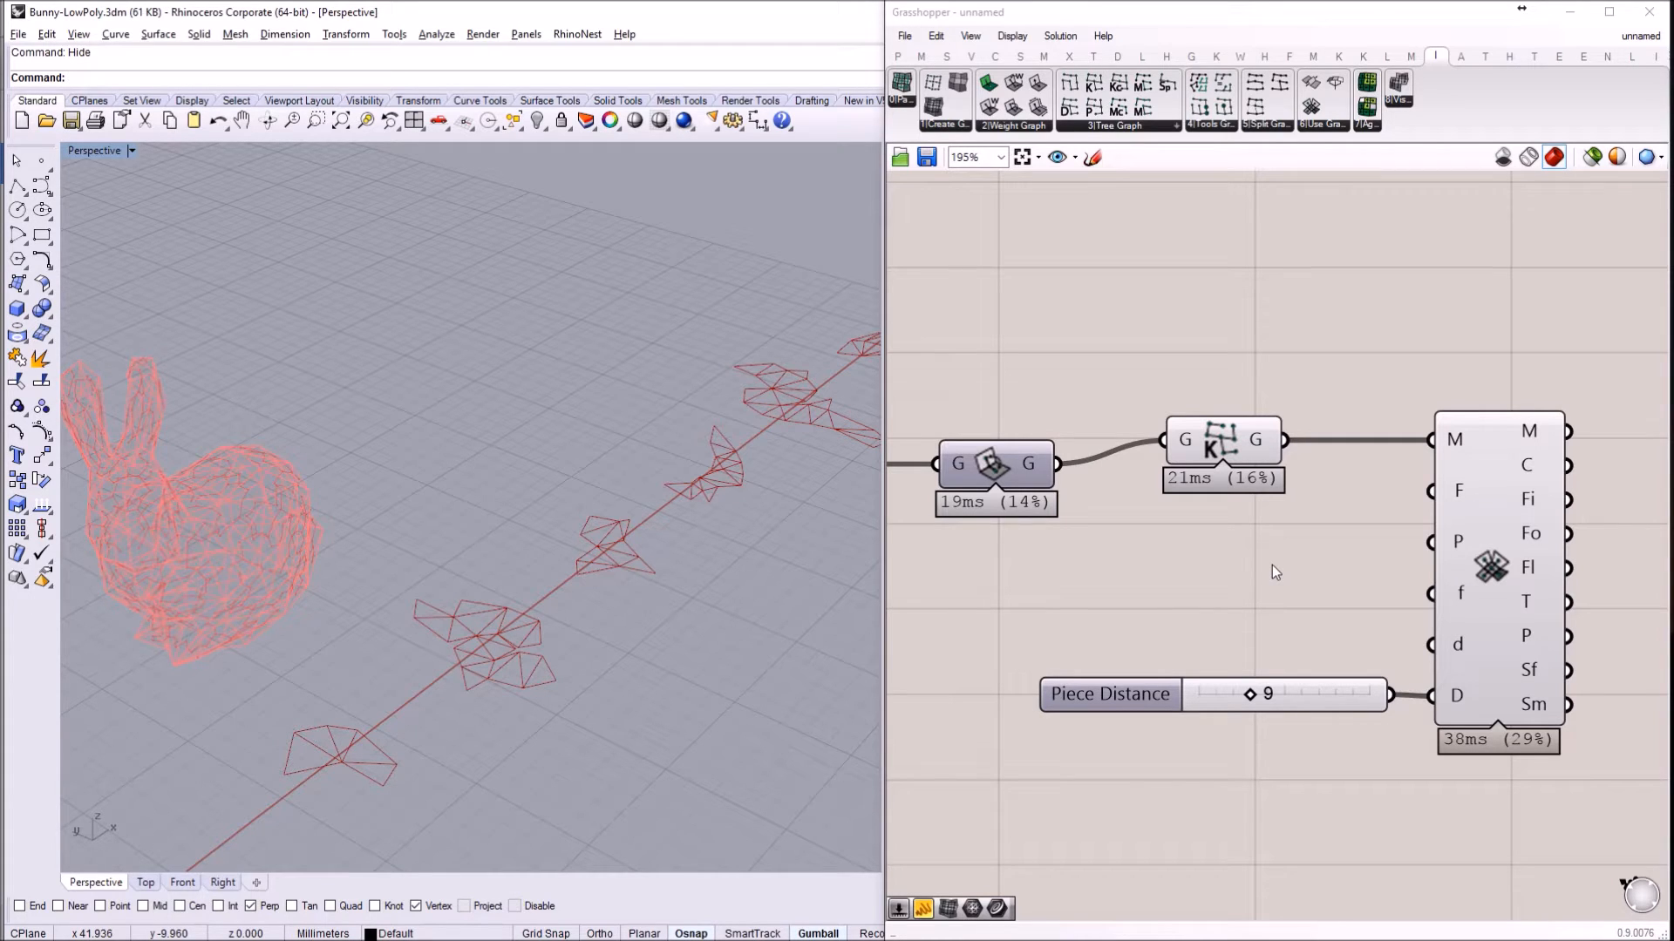
Add a number slider with value 0.250 and connect it to the f (FlapSize) input of MeshGraph Unroll.
double_click(1232, 577)
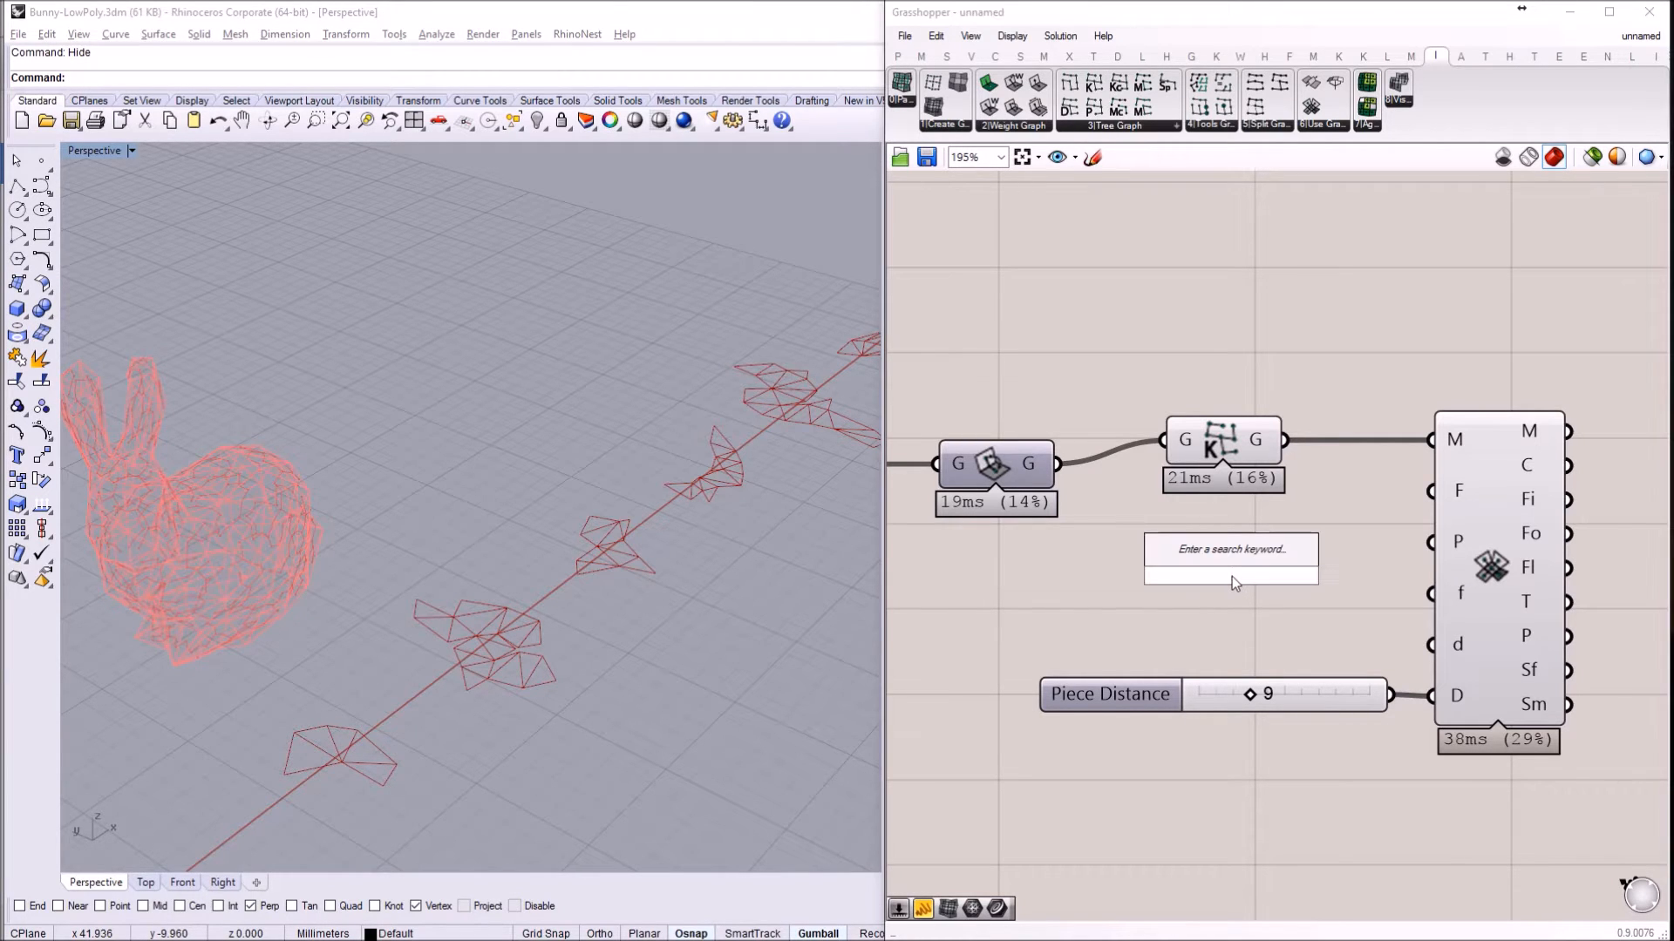
text(slider)
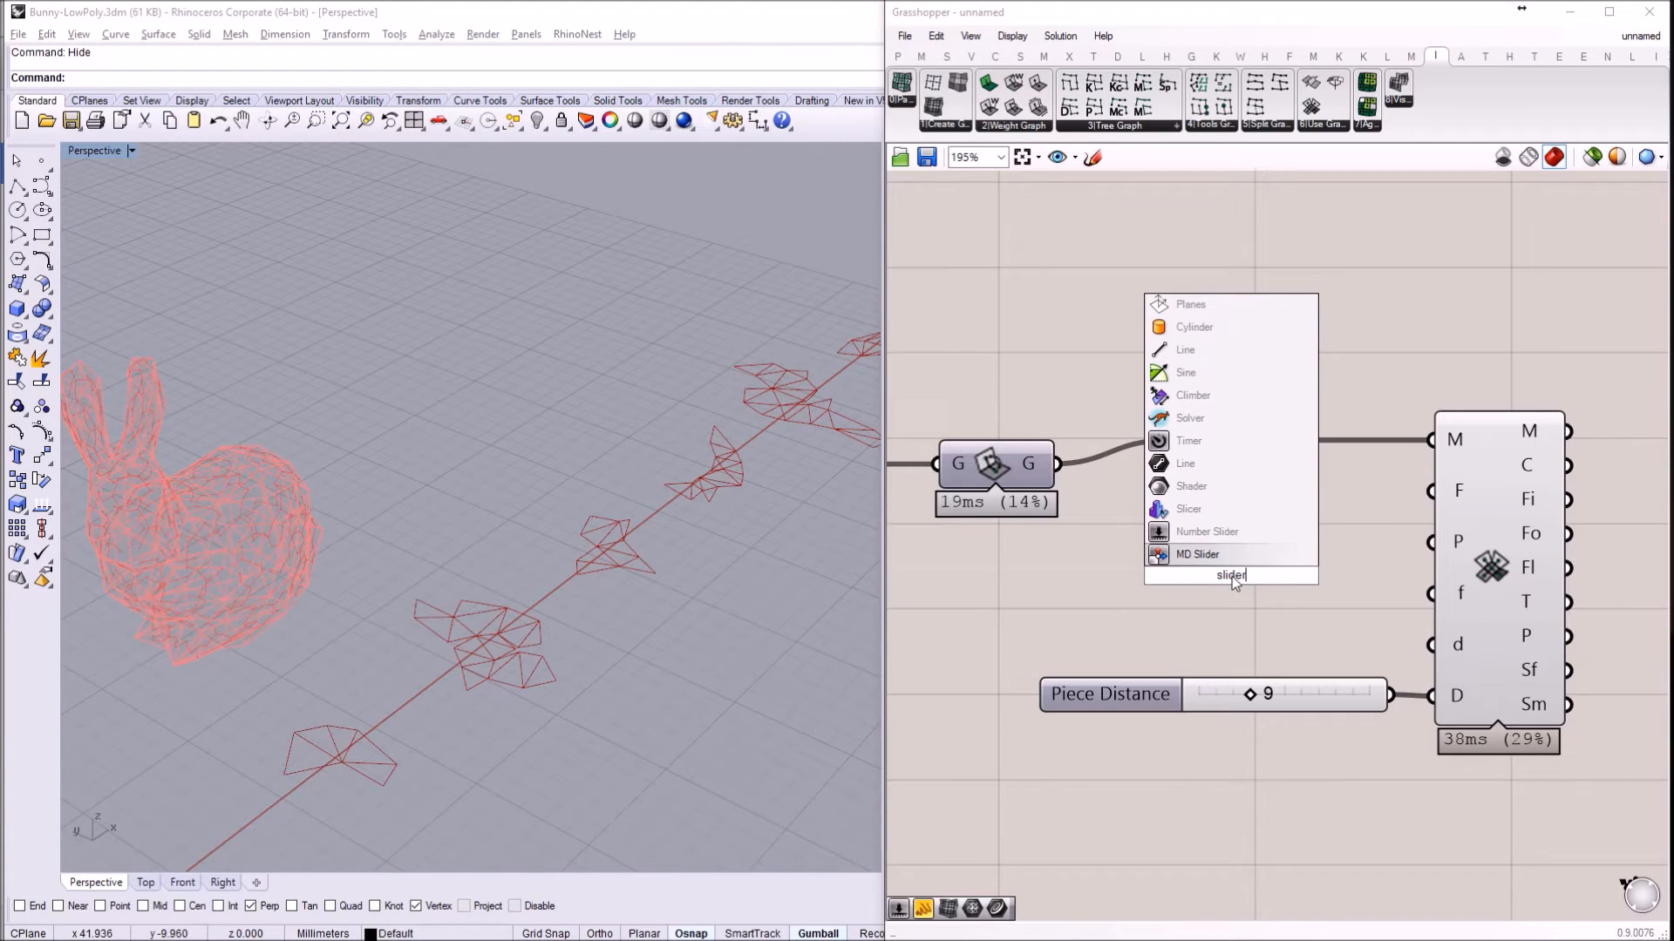
click(1232, 534)
mouse_move(1320, 579)
mouse_down()
mouse_move(1269, 587)
mouse_move(1315, 590)
mouse_up()
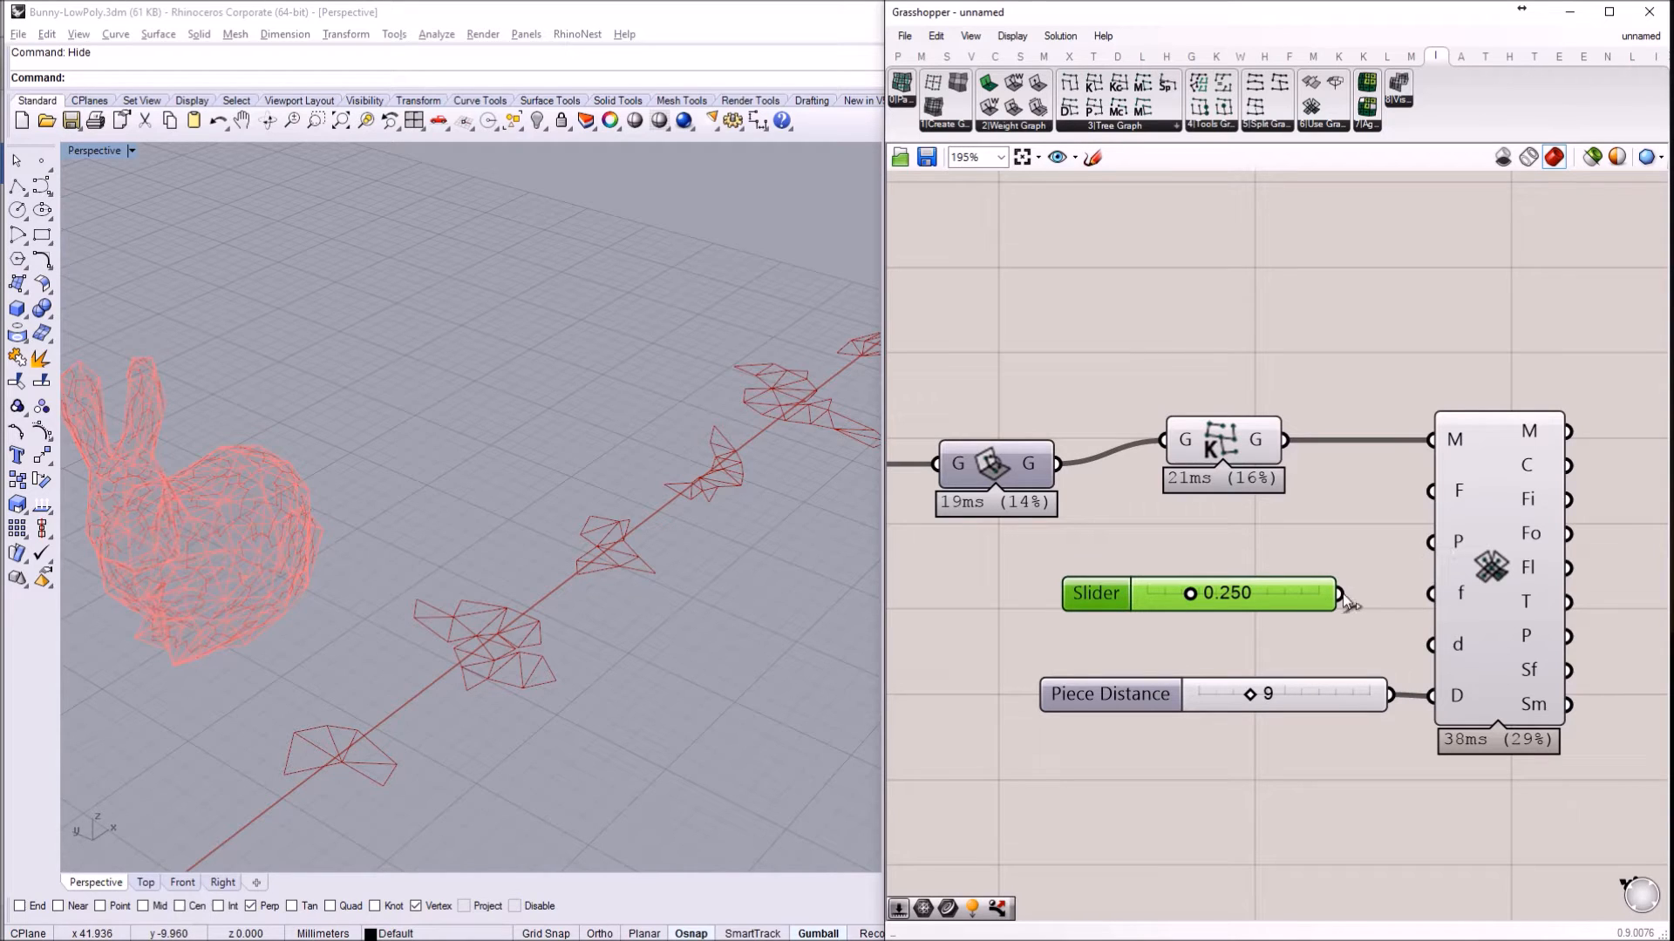
drag(1340, 594, 1438, 597)
Examine the flaps along the edges of the unrolled pieces, up close and across the whole row.
right_drag(562, 560, 541, 649)
scroll(540, 648, up, 3)
scroll(541, 648, up, 5)
scroll(536, 619, down, 5)
right_drag(524, 568, 526, 576)
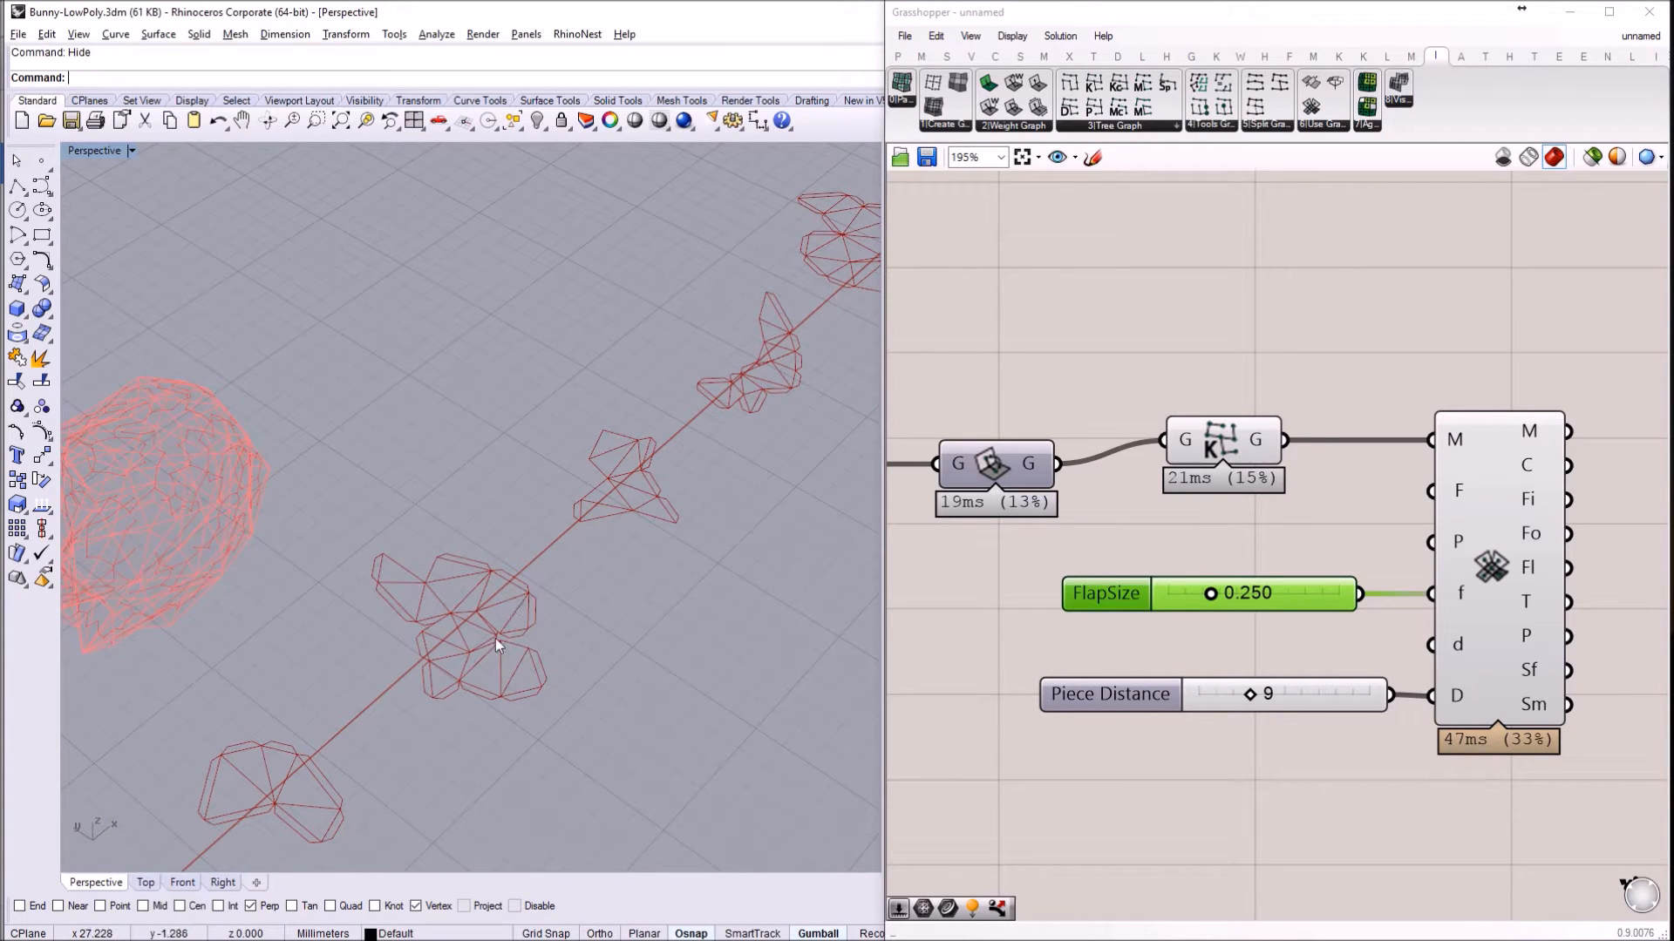
scroll(471, 612, down, 4)
right_drag(478, 610, 472, 572)
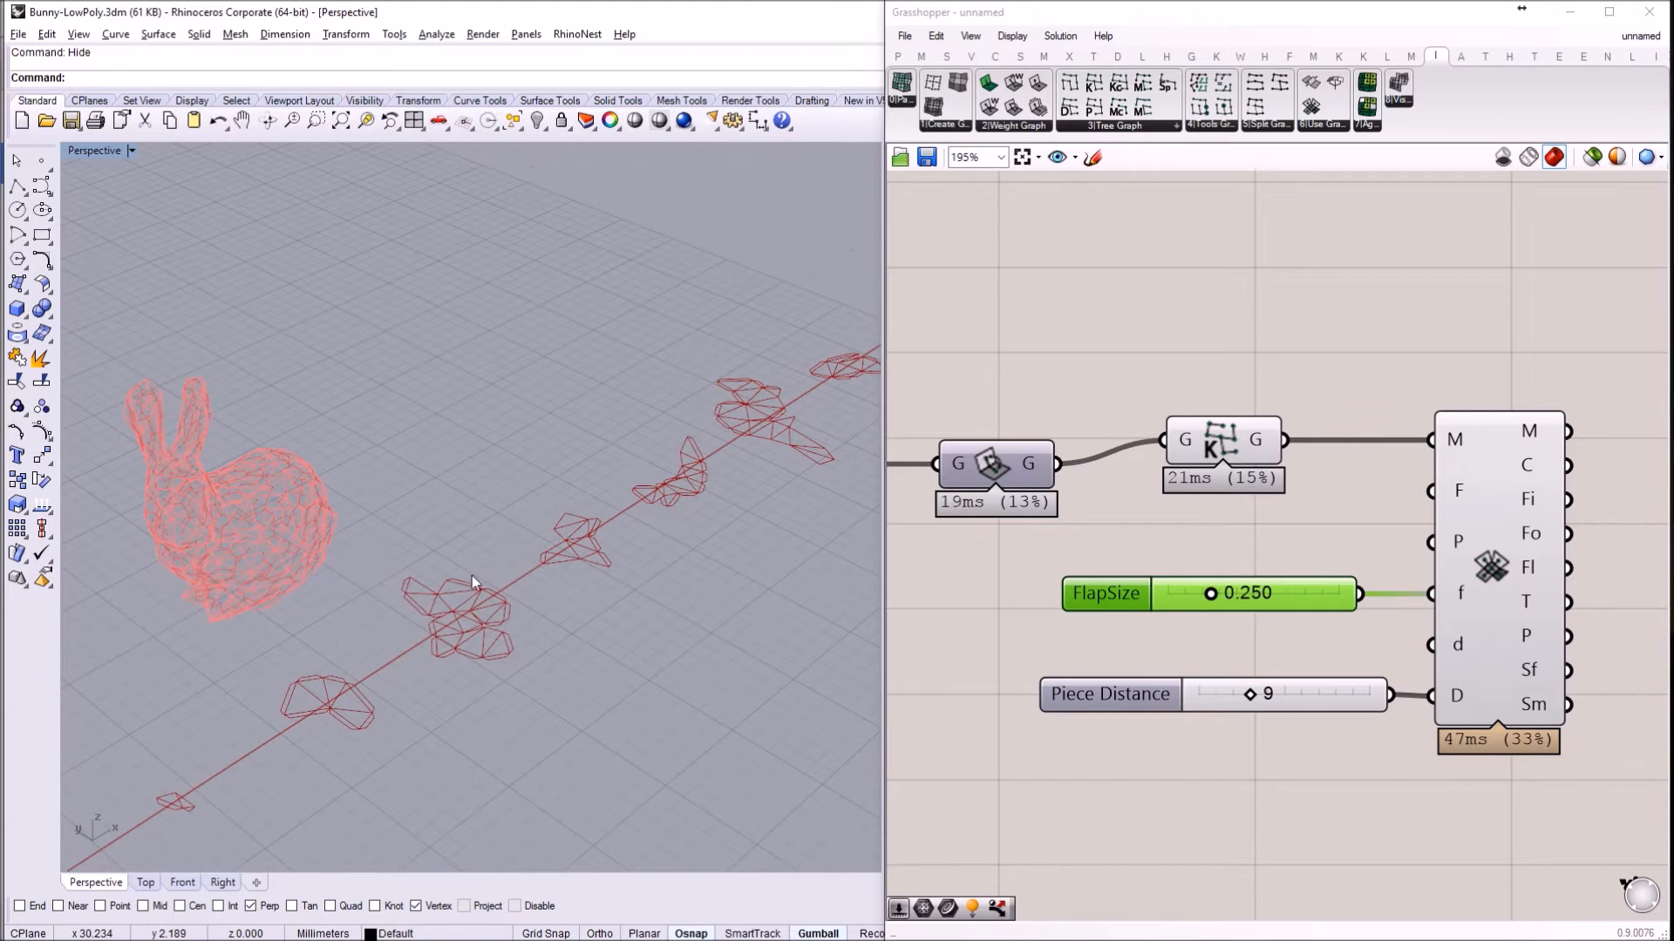
scroll(441, 620, down, 3)
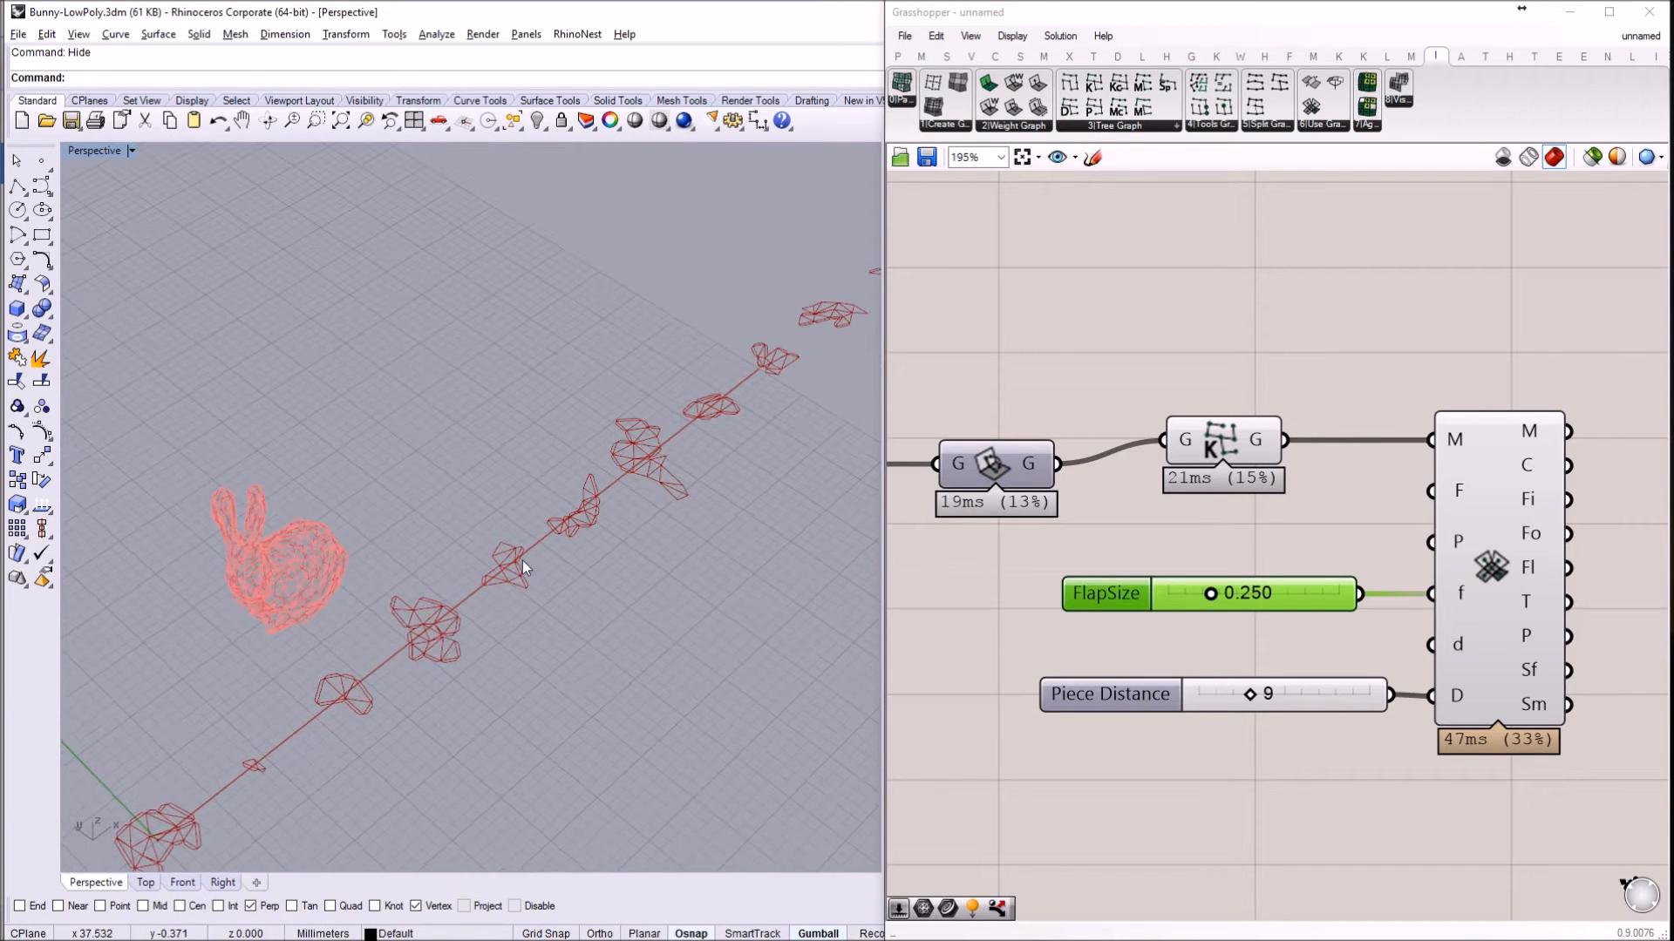
scroll(521, 561, up, 6)
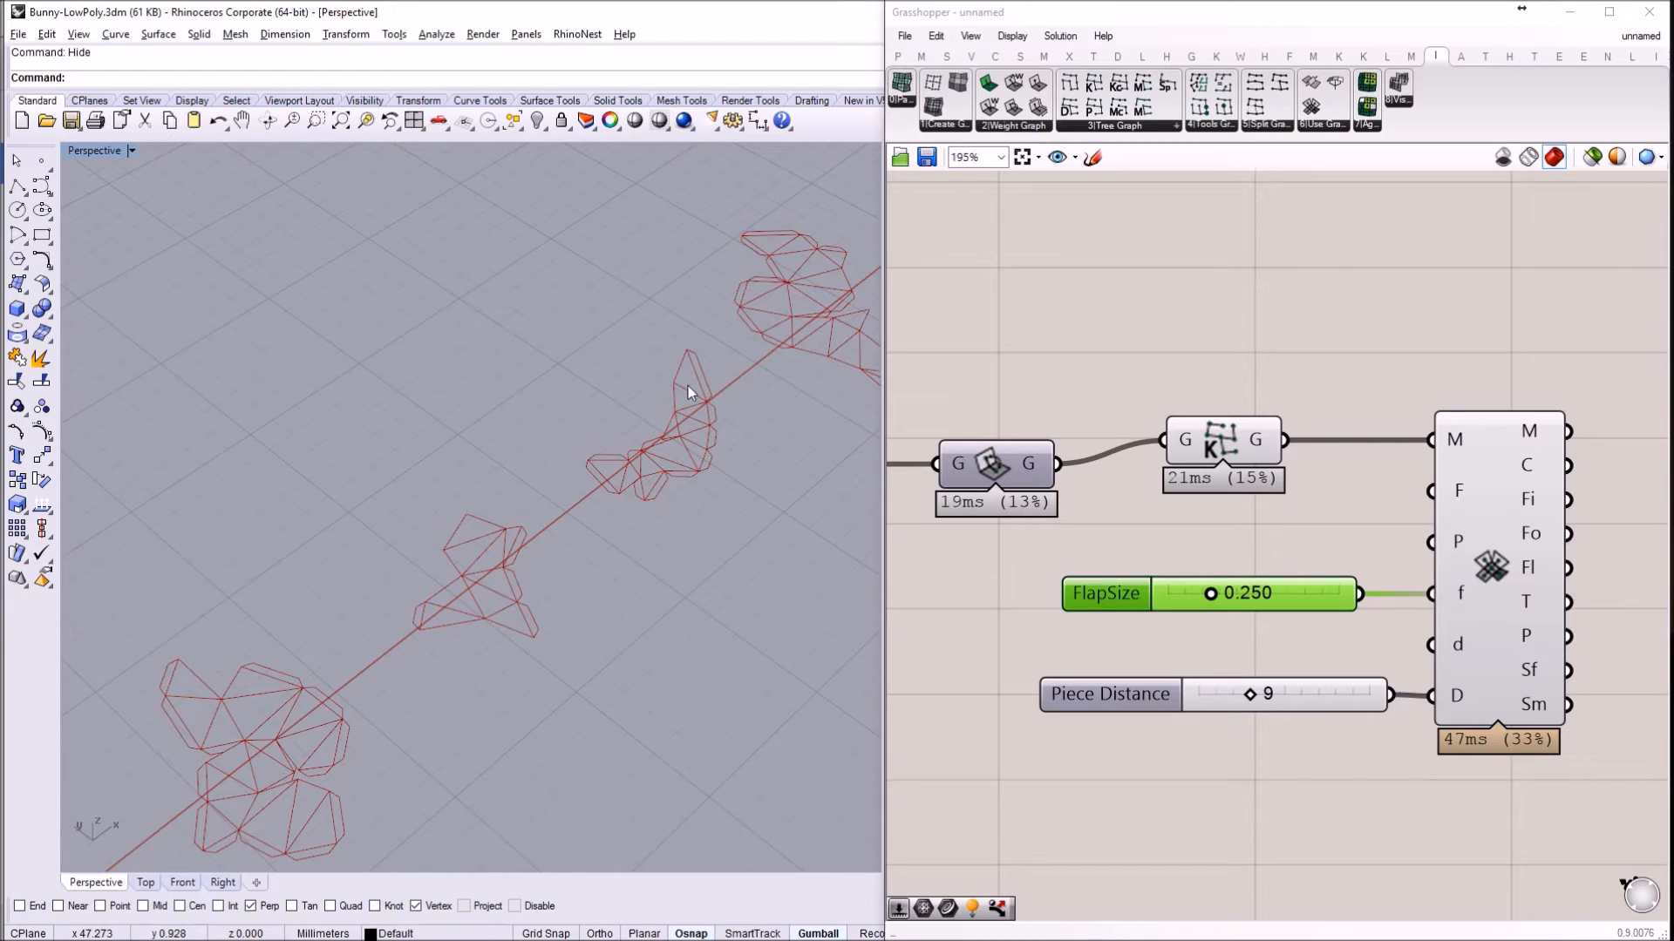
right_drag(690, 363, 699, 353)
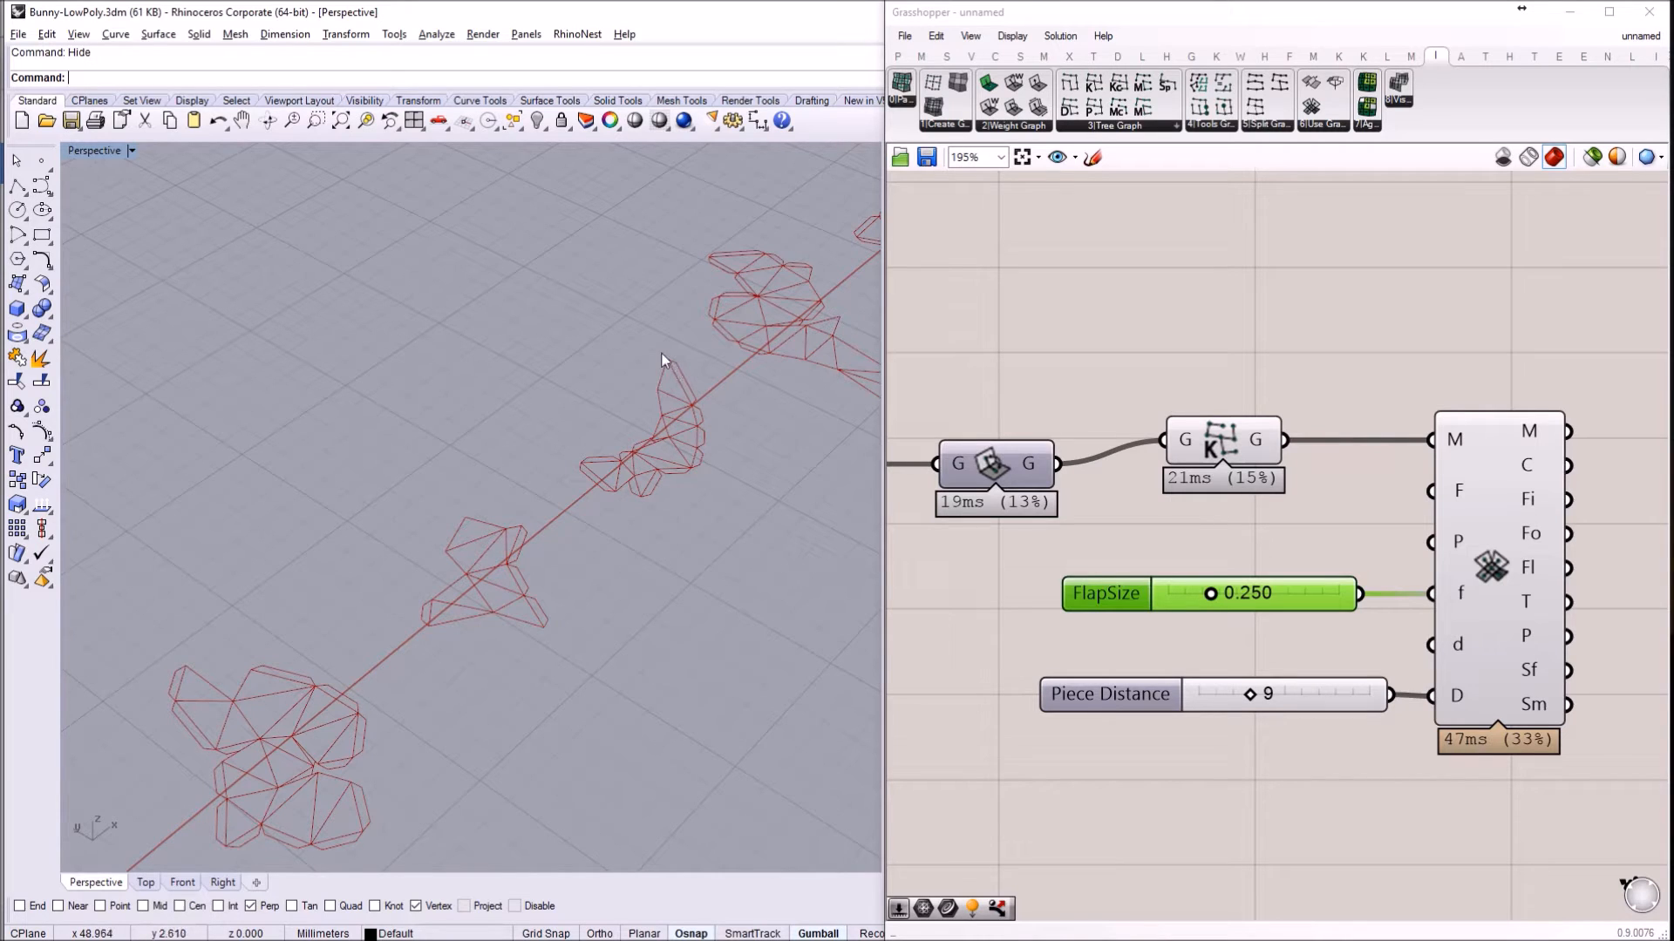
right_drag(589, 577, 546, 553)
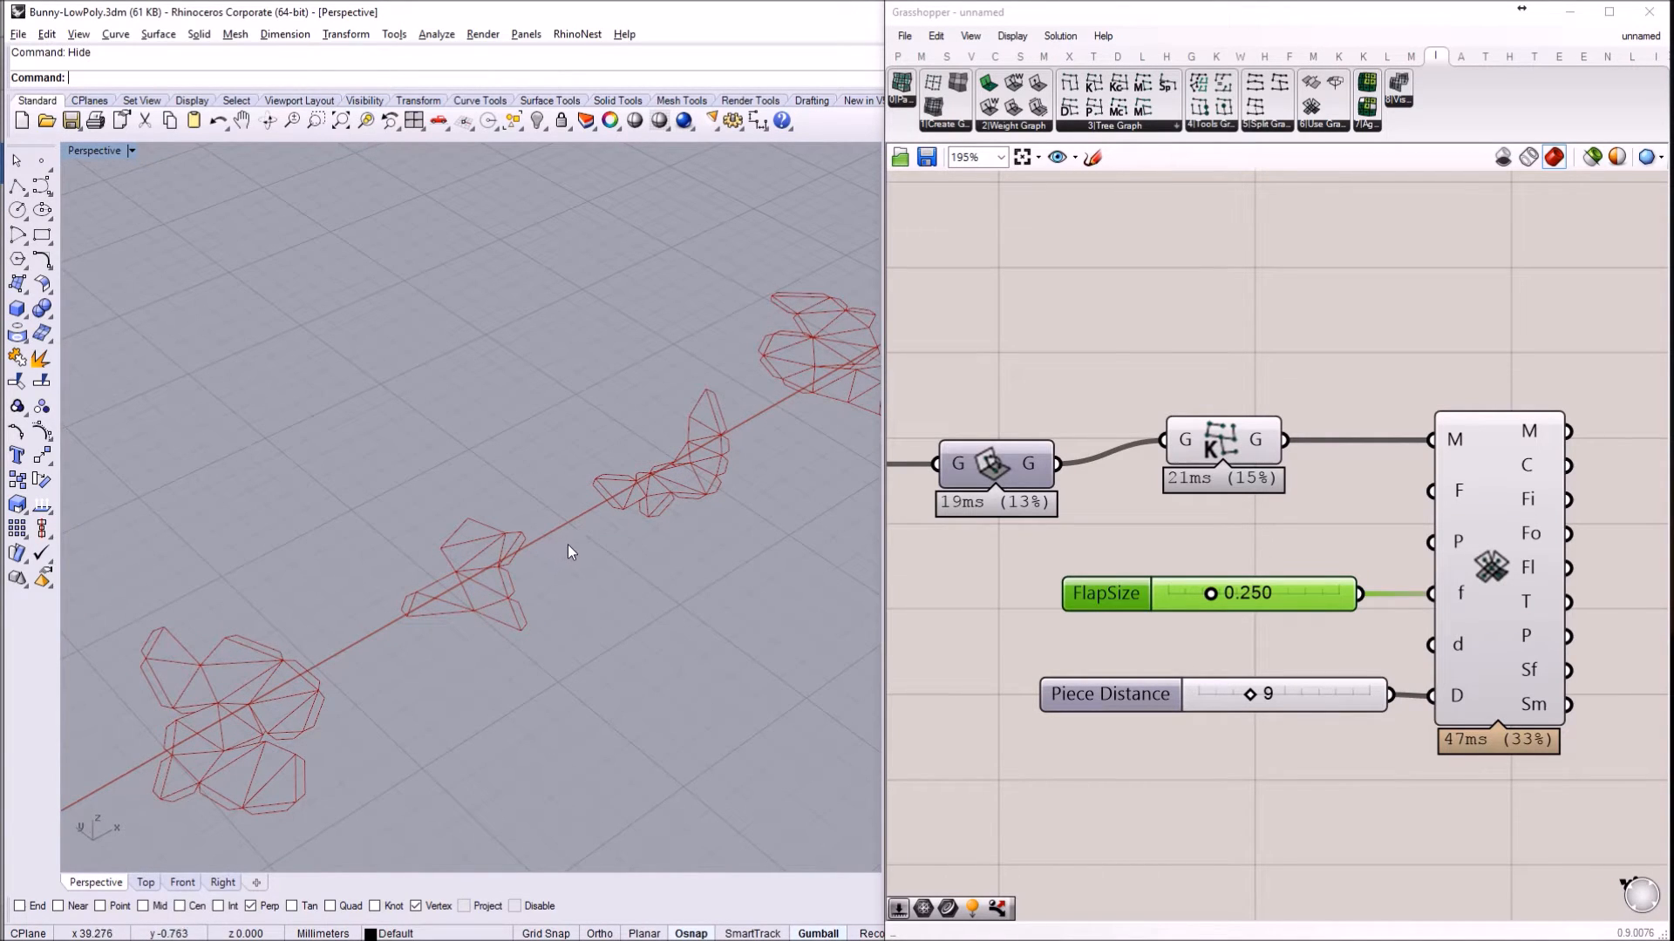
scroll(568, 544, down, 4)
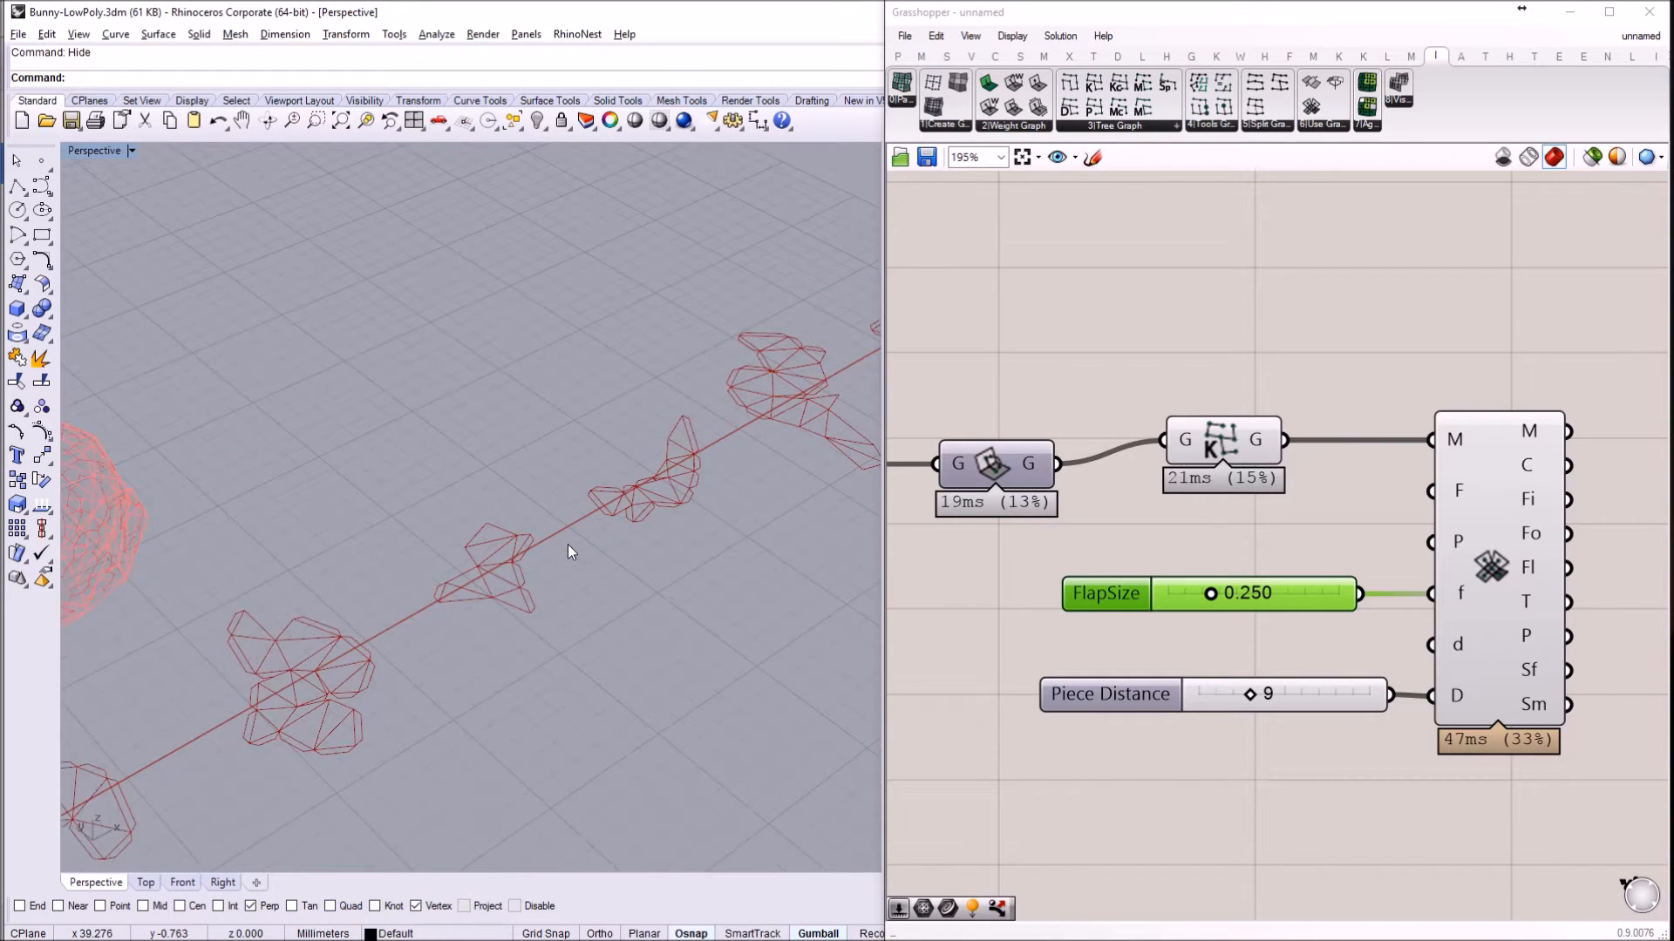
scroll(567, 544, down, 2)
right_drag(546, 563, 548, 593)
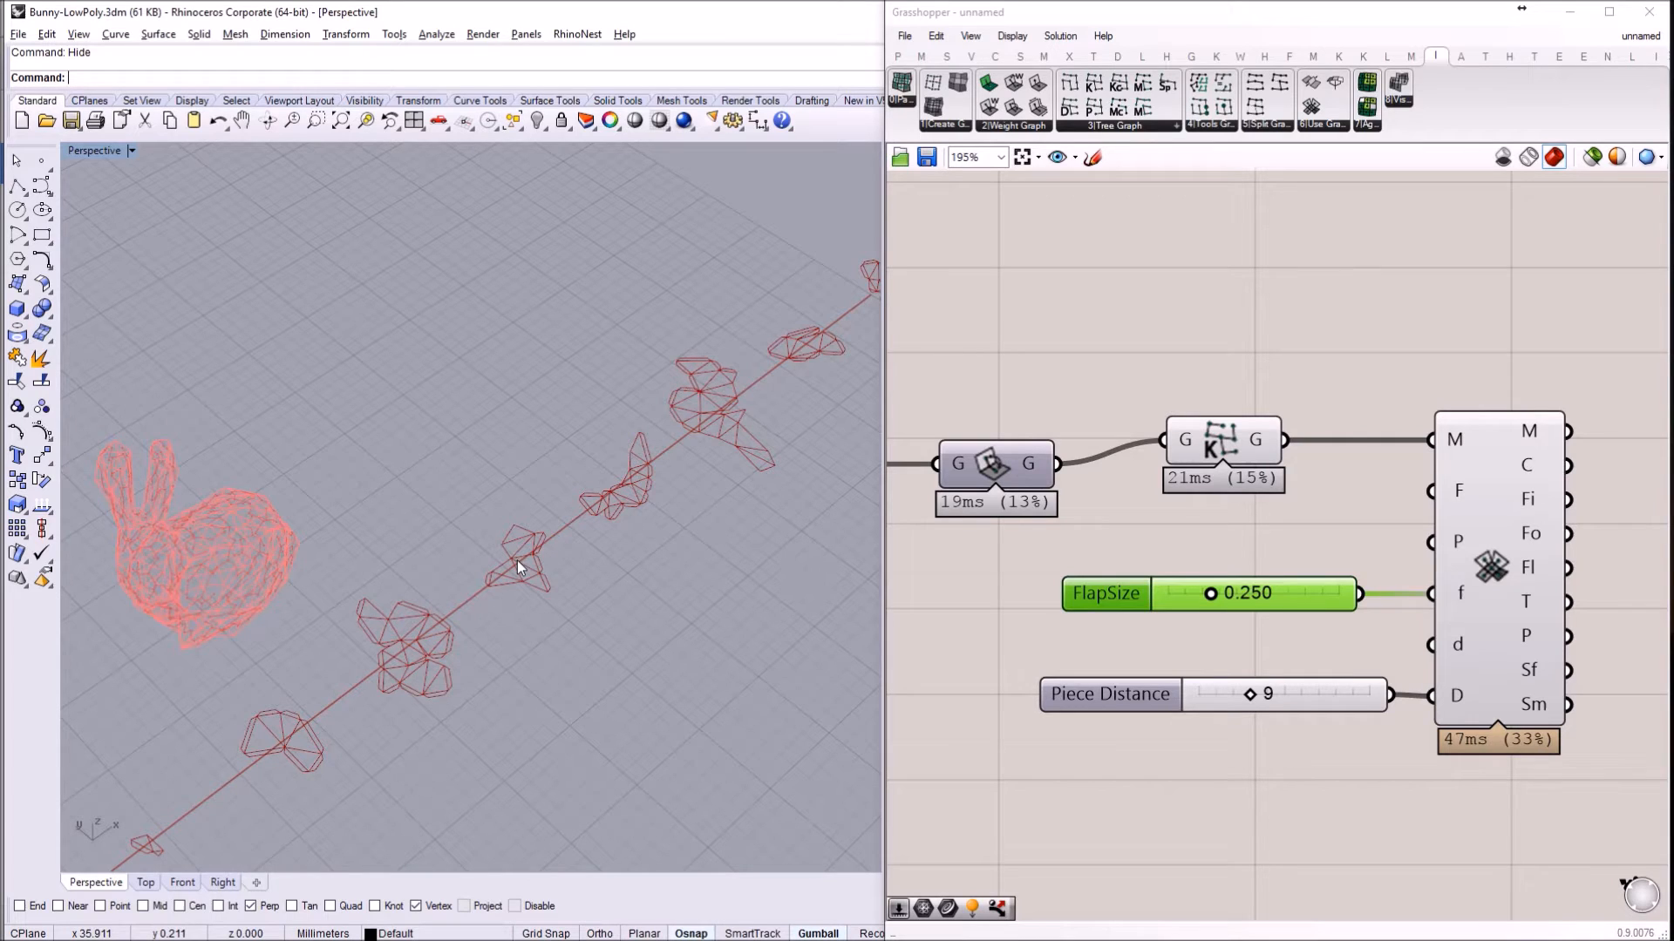
scroll(446, 612, up, 1)
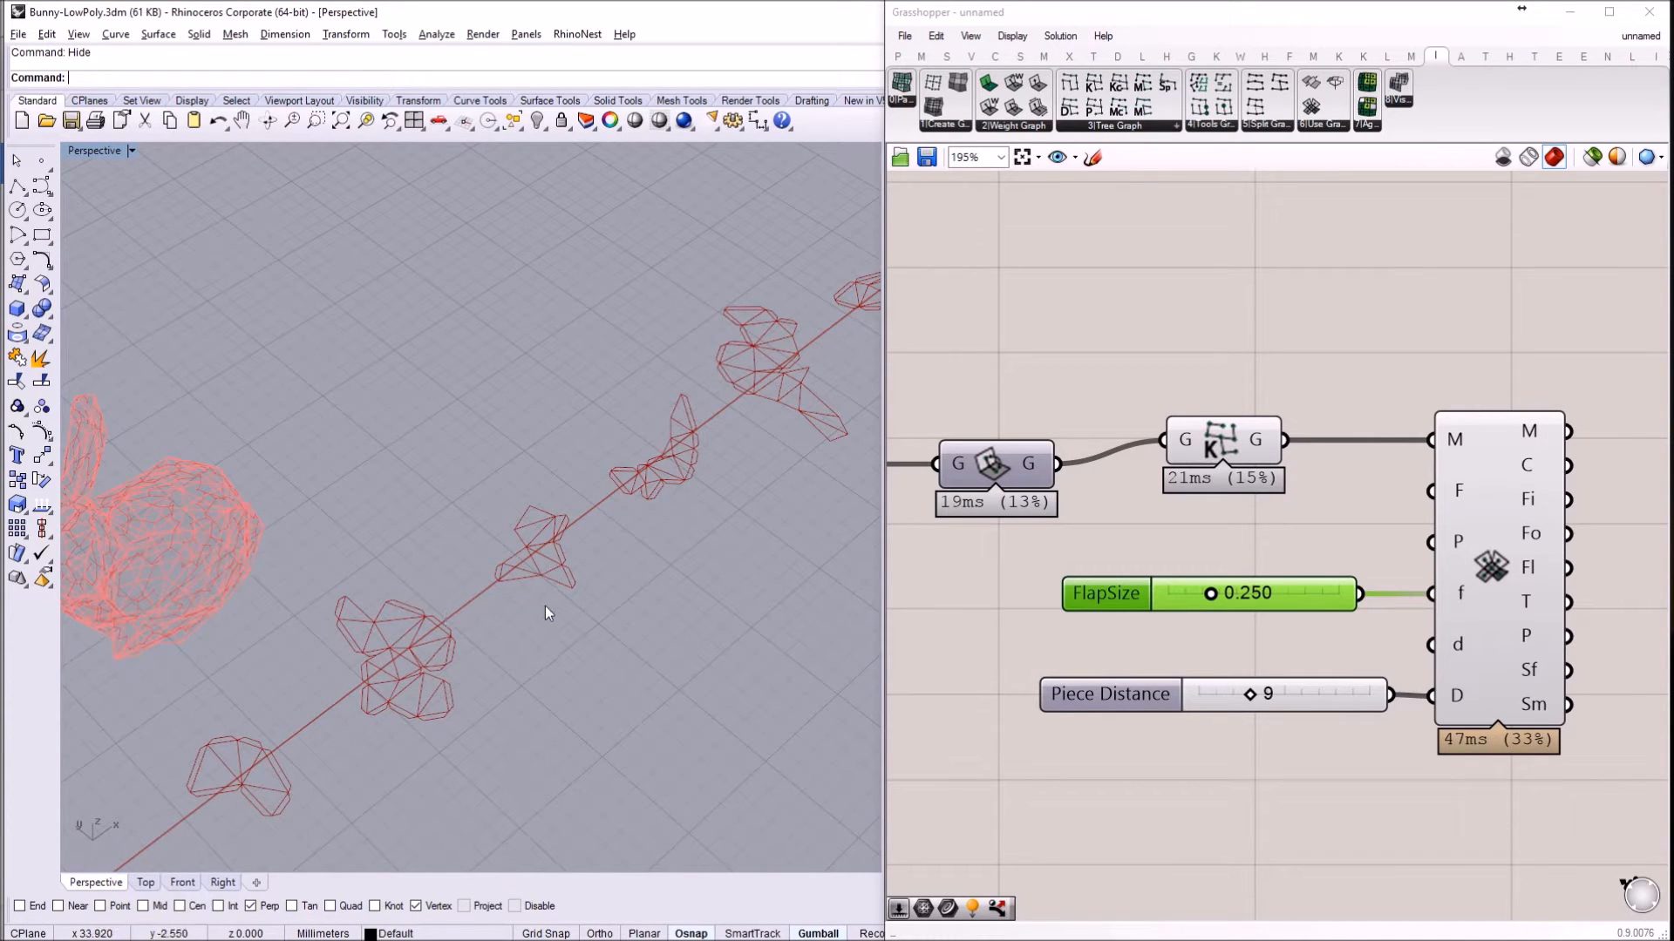
right_drag(559, 584, 574, 560)
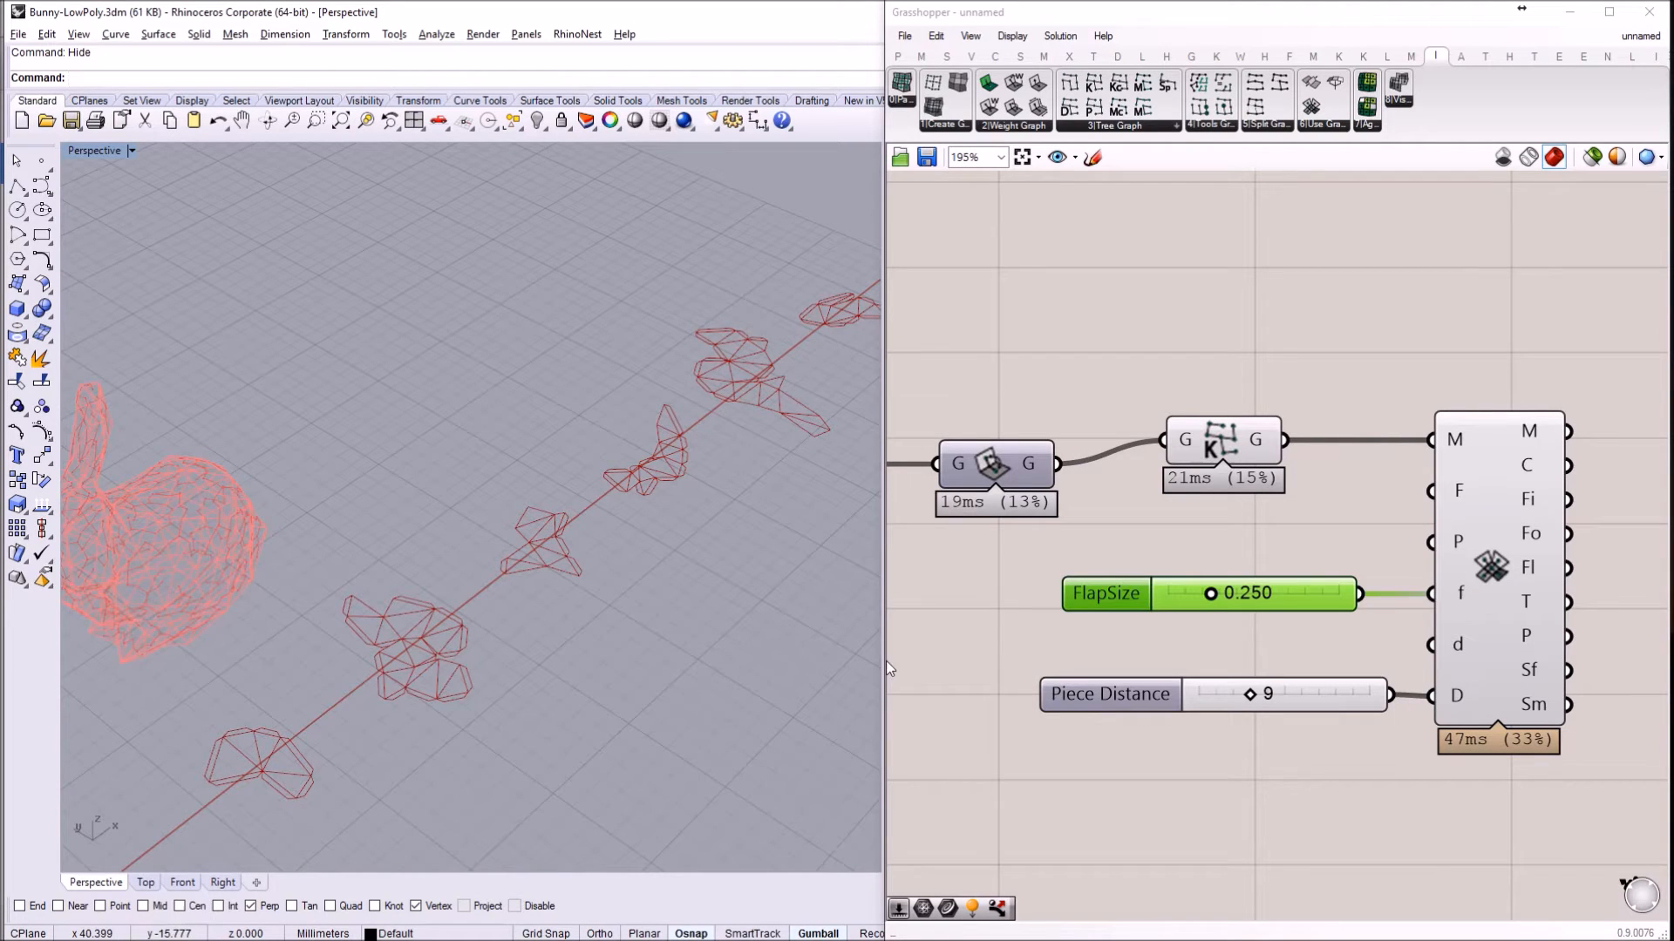
right_drag(586, 594, 602, 598)
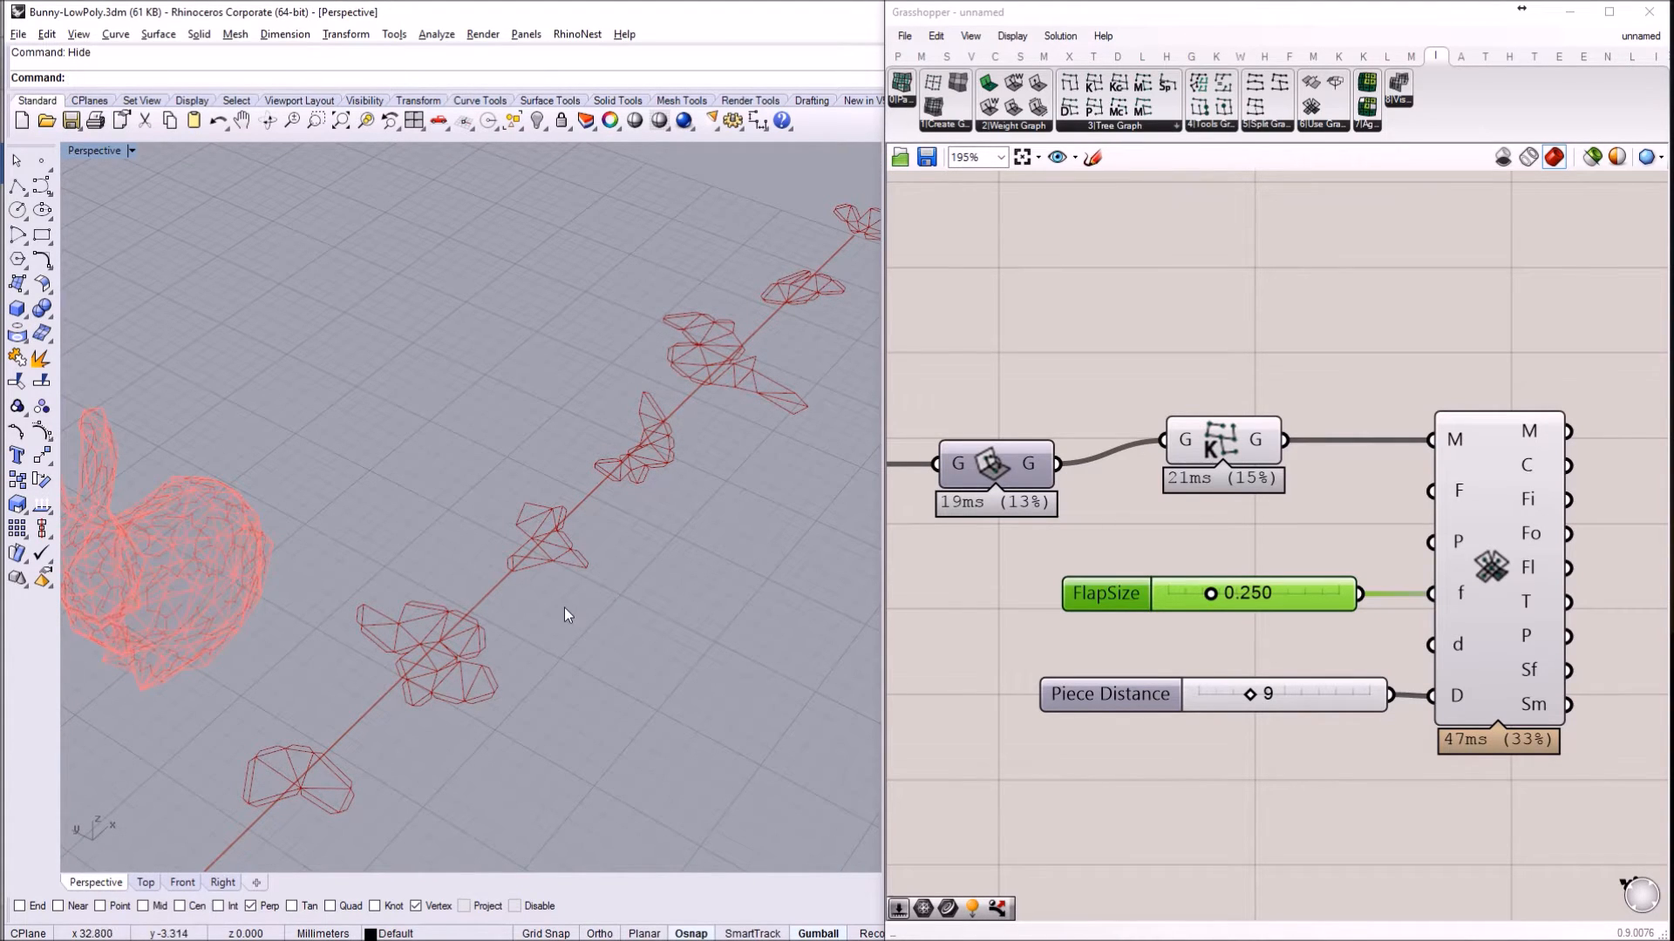
right_drag(563, 616, 561, 616)
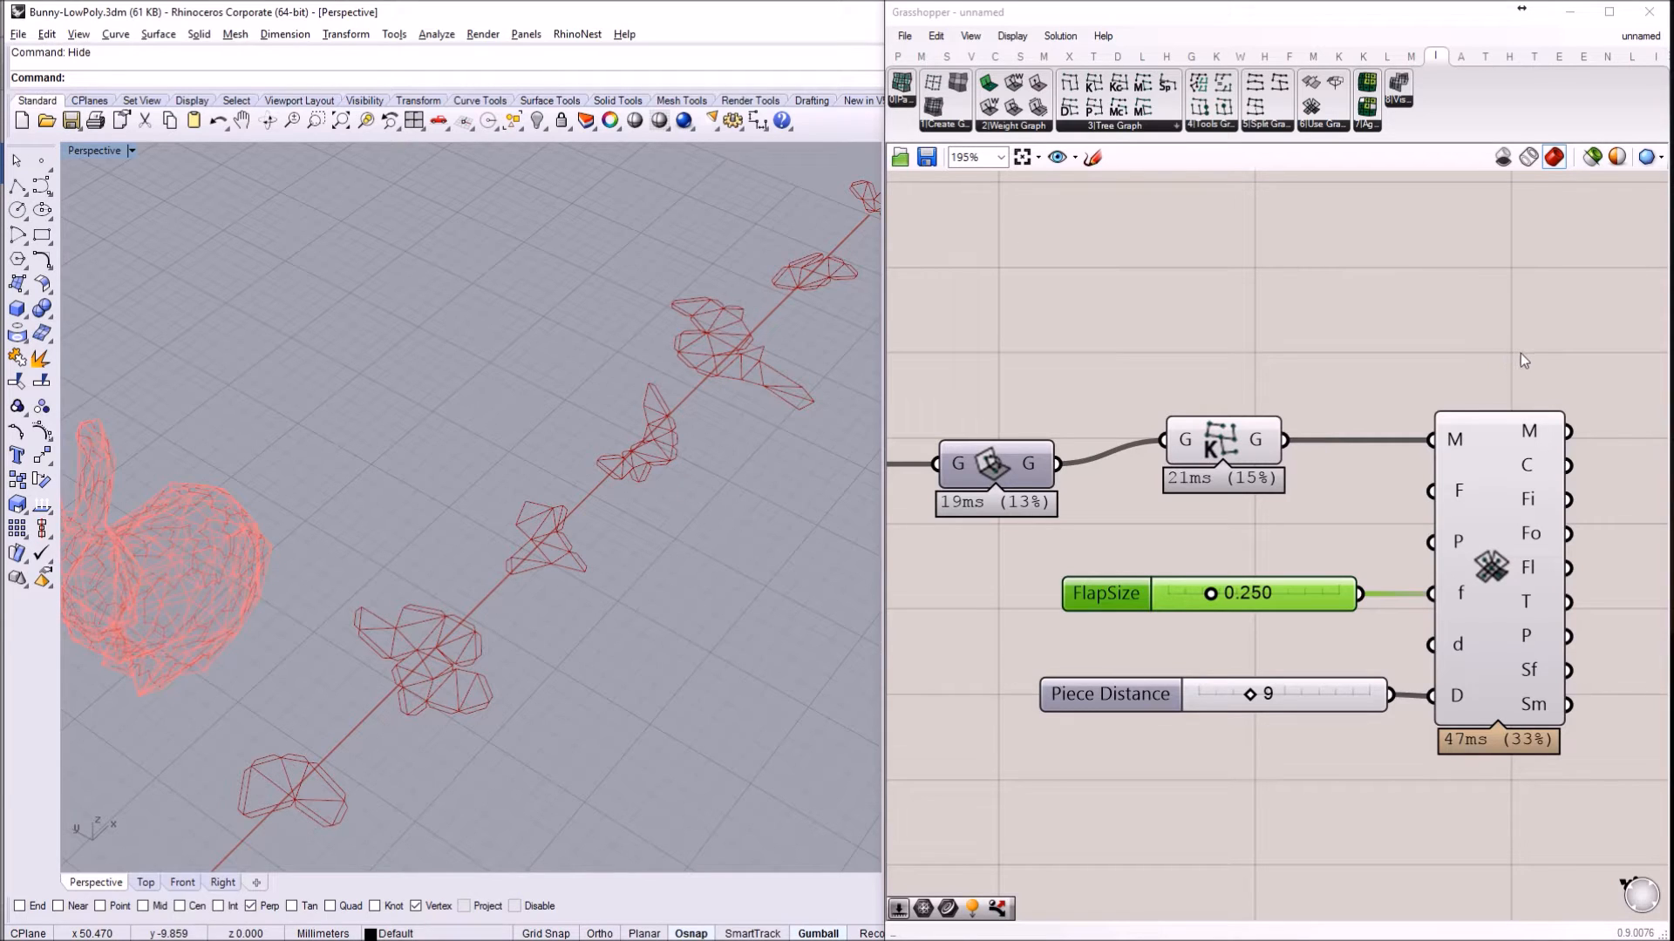
Turn off the preview of the MeshGraph Unroll component.
right_drag(1522, 353, 1358, 330)
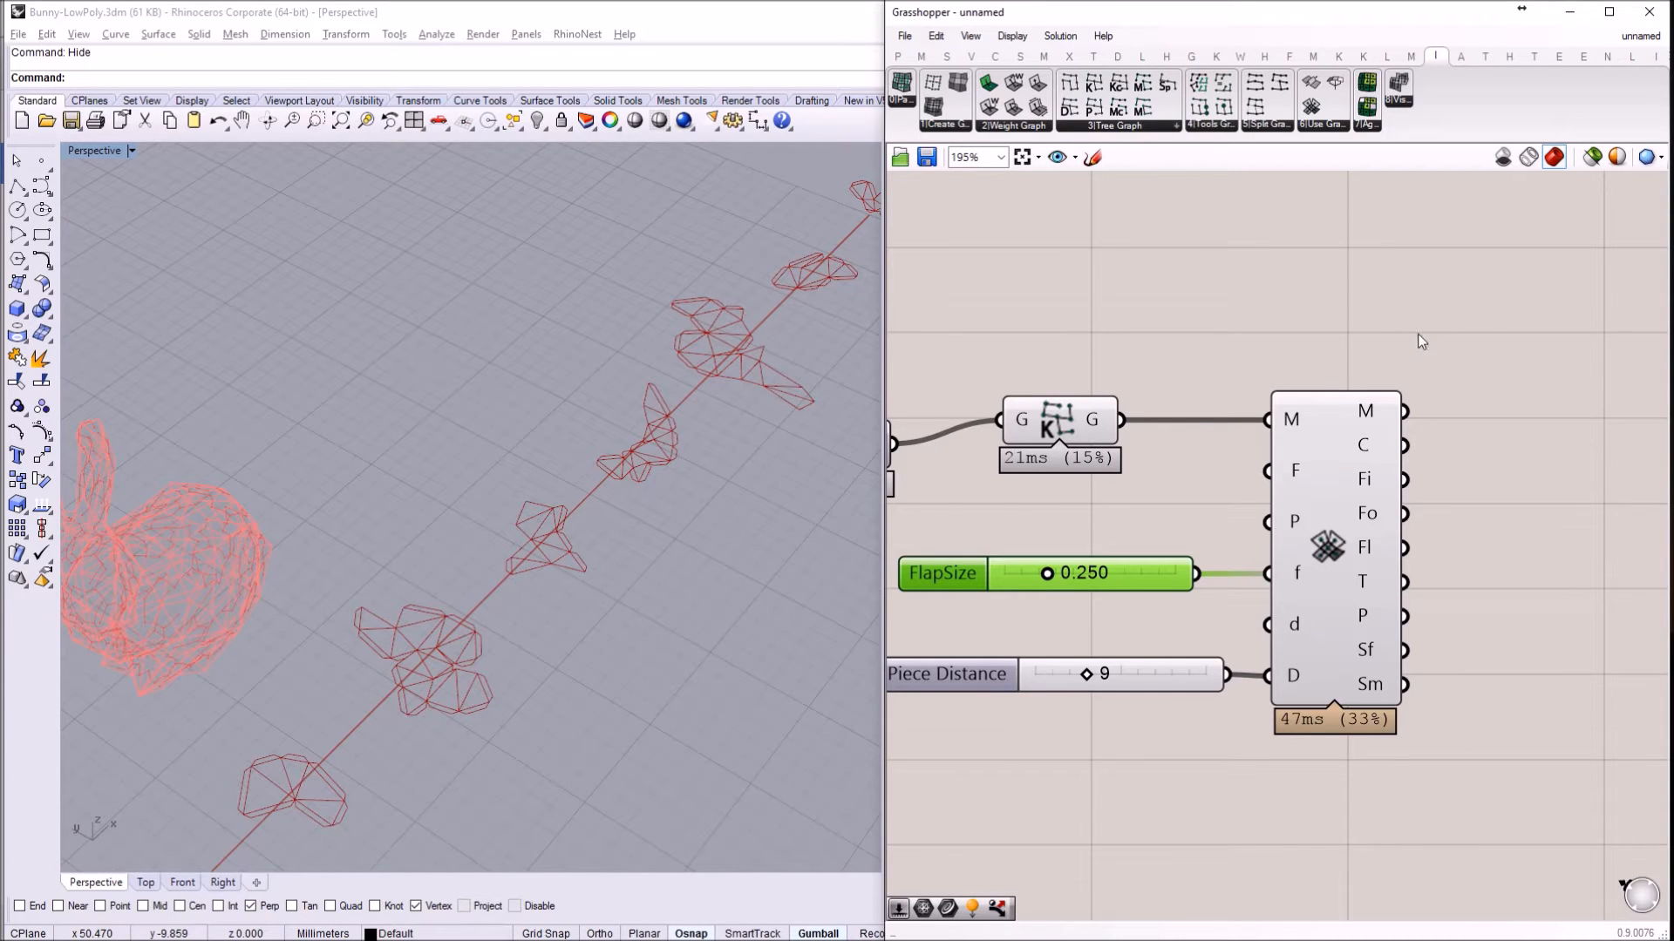
right_drag(1454, 367, 1387, 372)
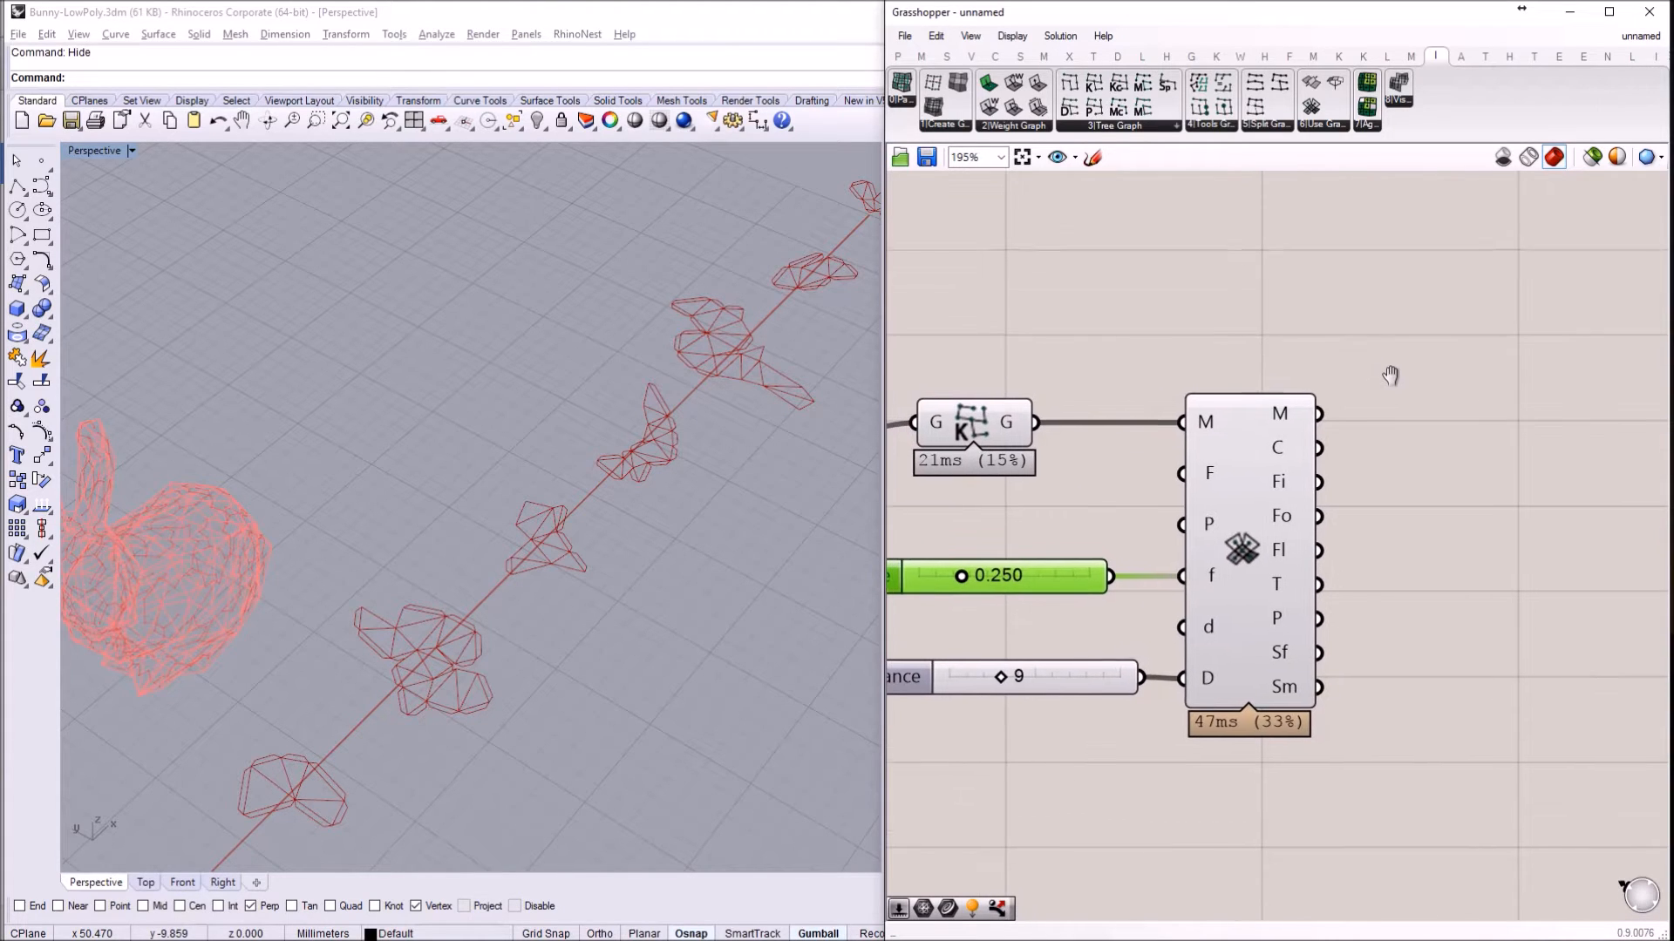
click(1252, 545)
middle_click(1252, 540)
click(1309, 488)
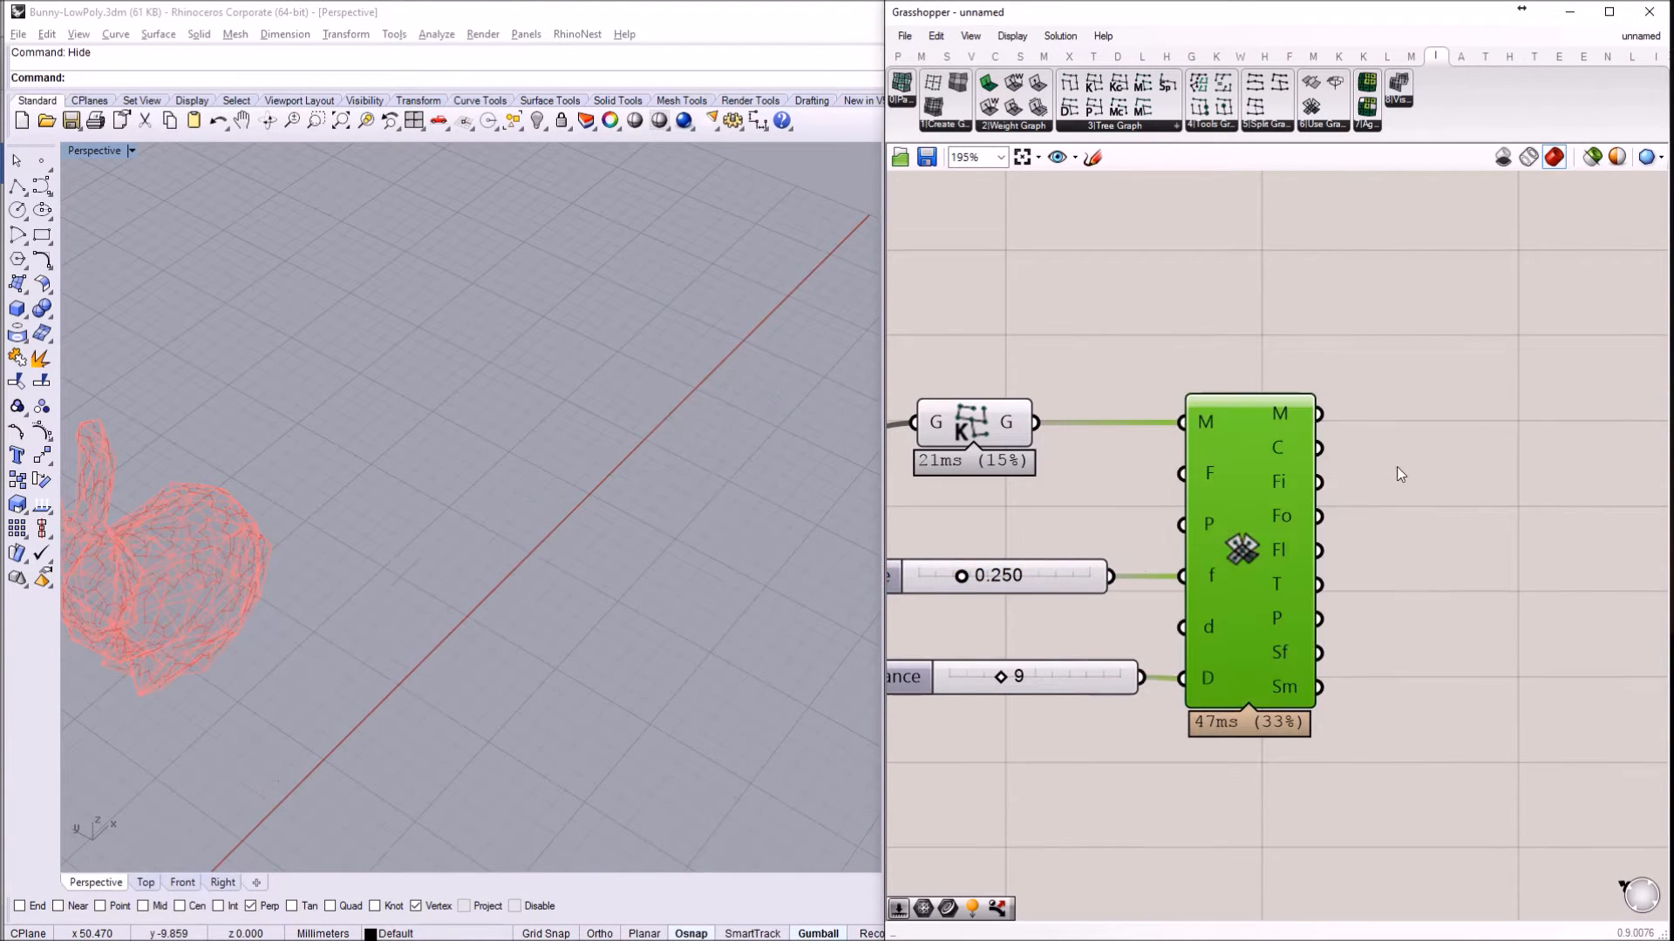
Add a Curve parameter beside MeshGraph Unroll and feed it with the component's C output.
double_click(1410, 450)
text(crv)
click(1431, 409)
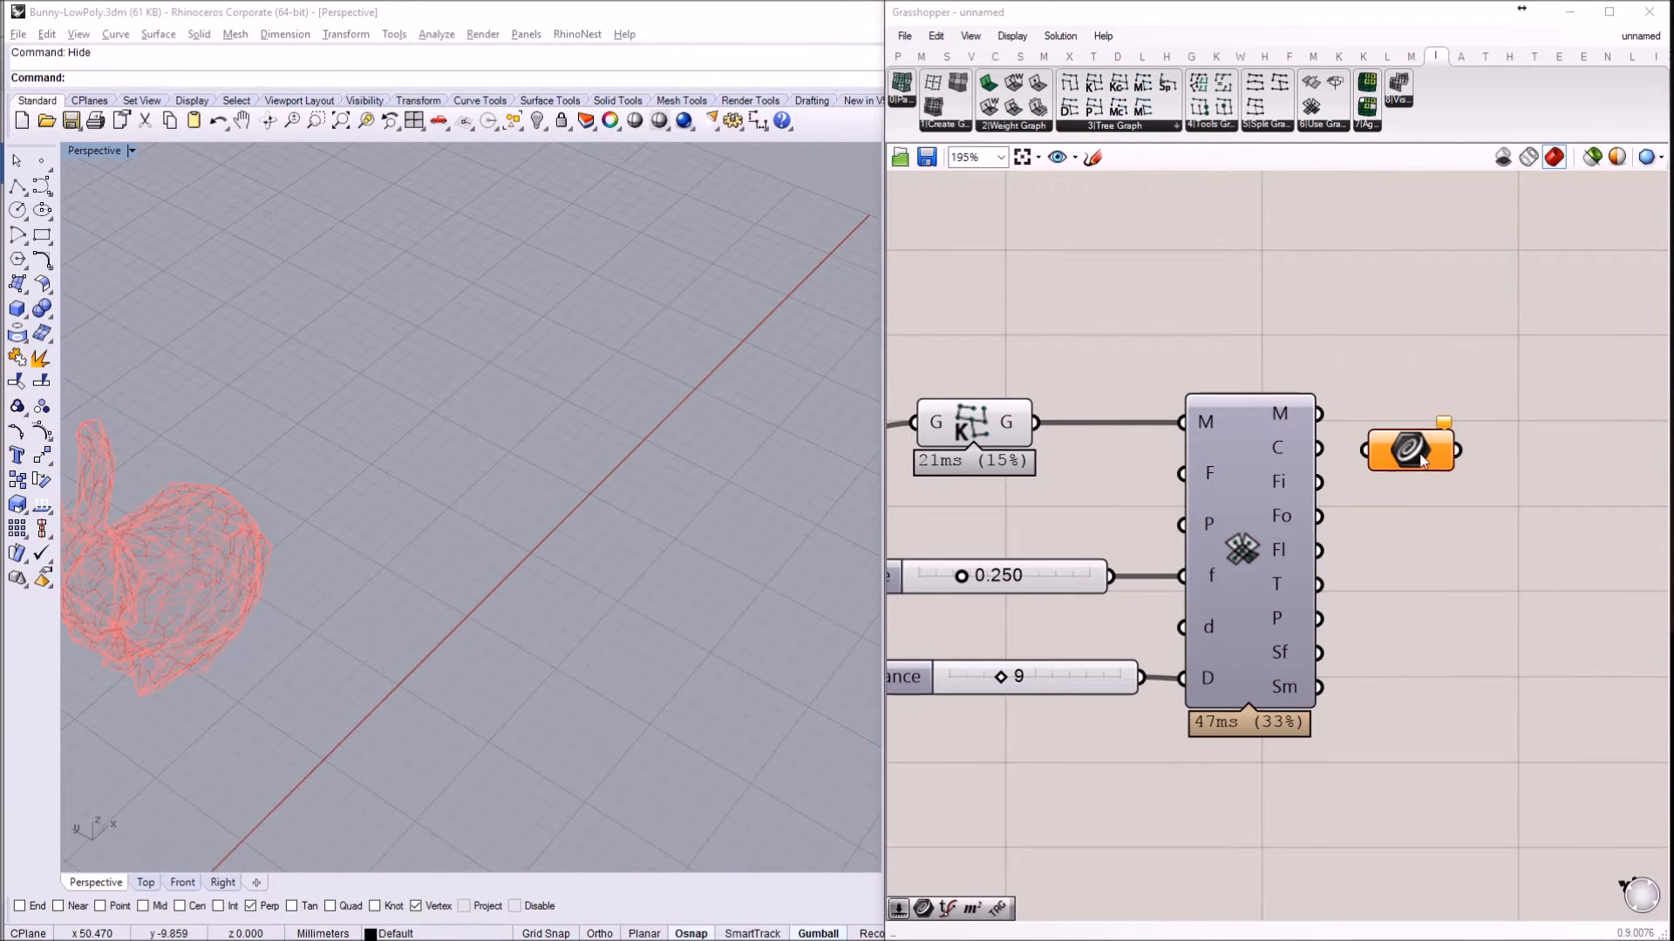
drag(1421, 460, 1457, 460)
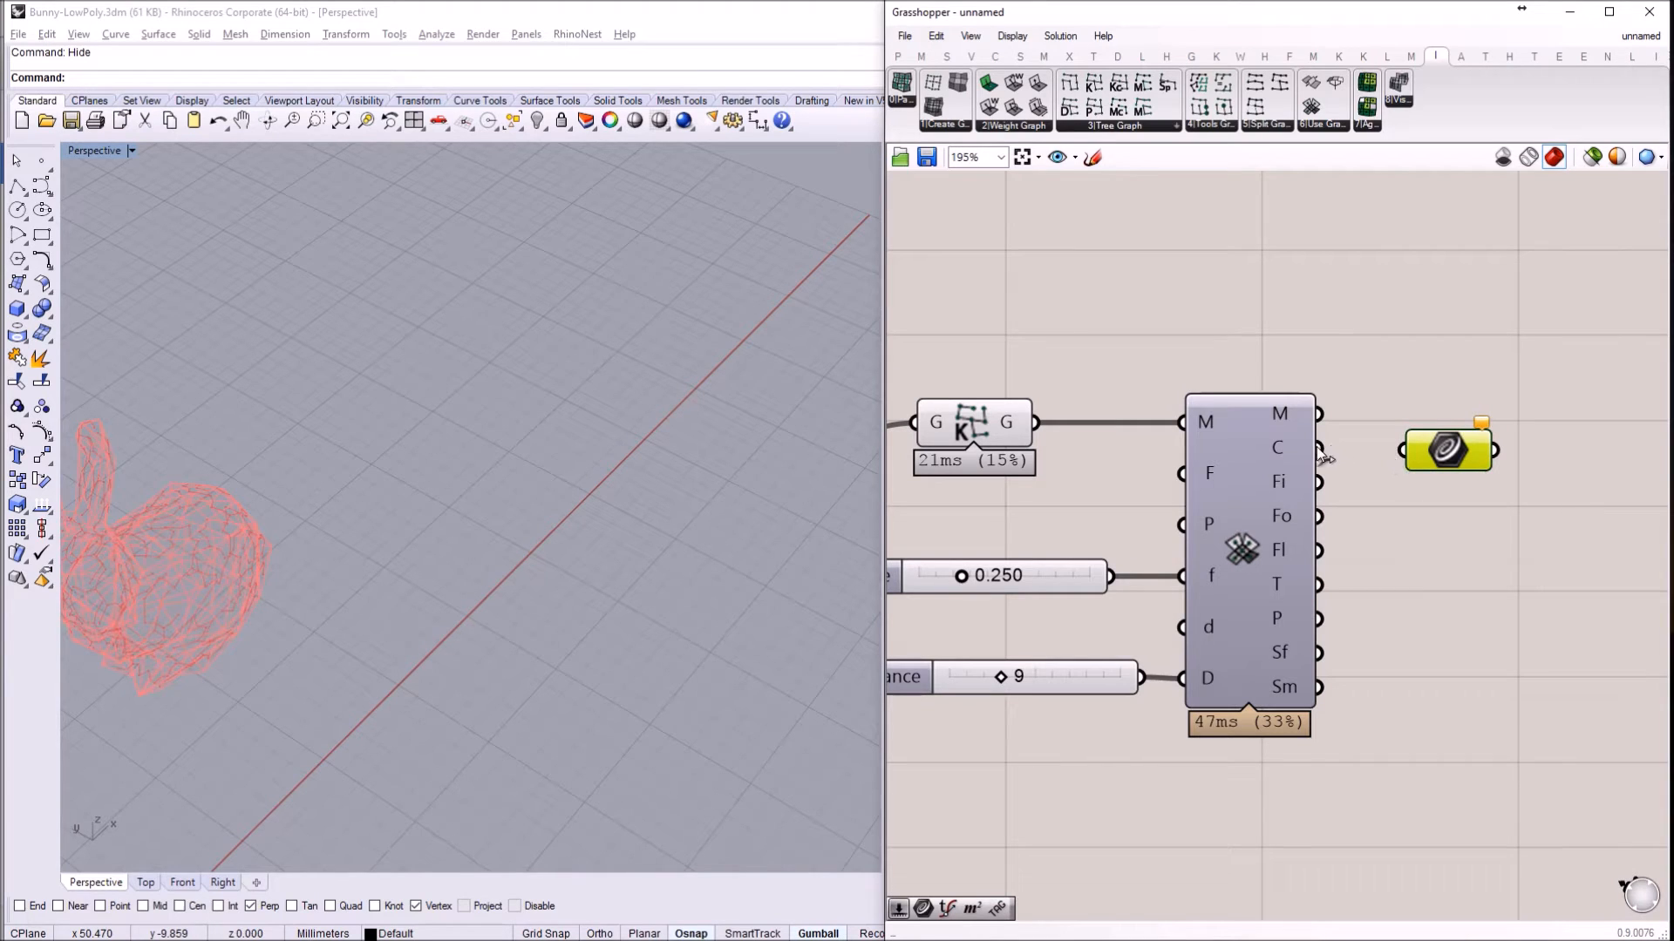
mouse_move(1282, 451)
drag(1321, 454, 1403, 450)
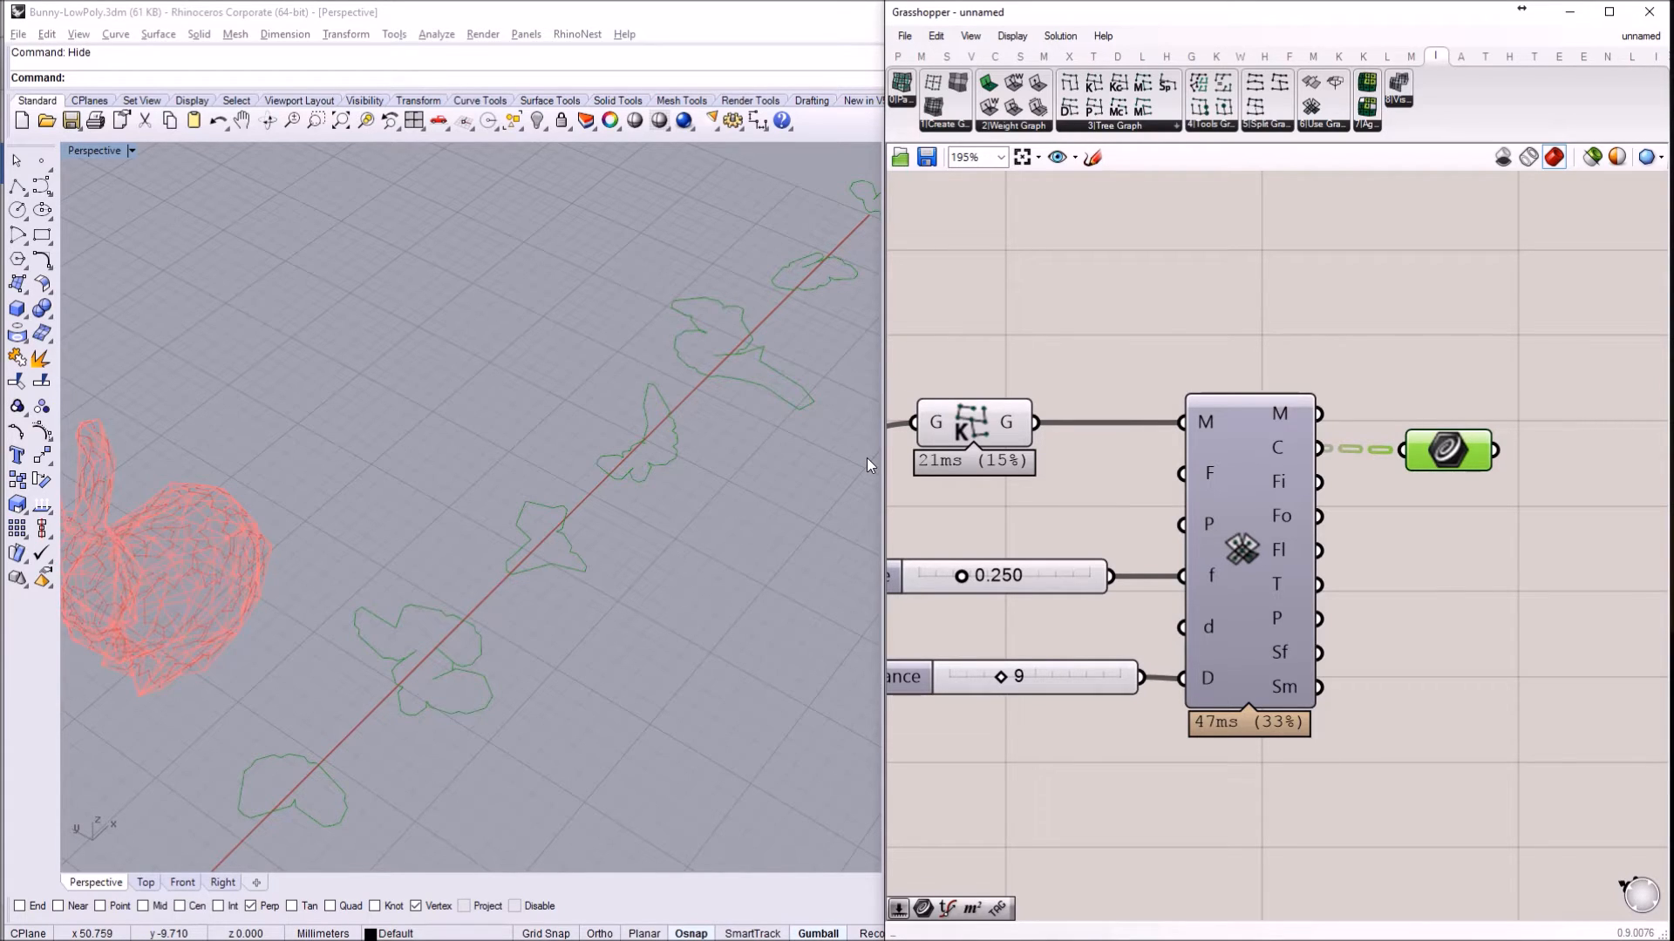
right_drag(572, 436, 580, 446)
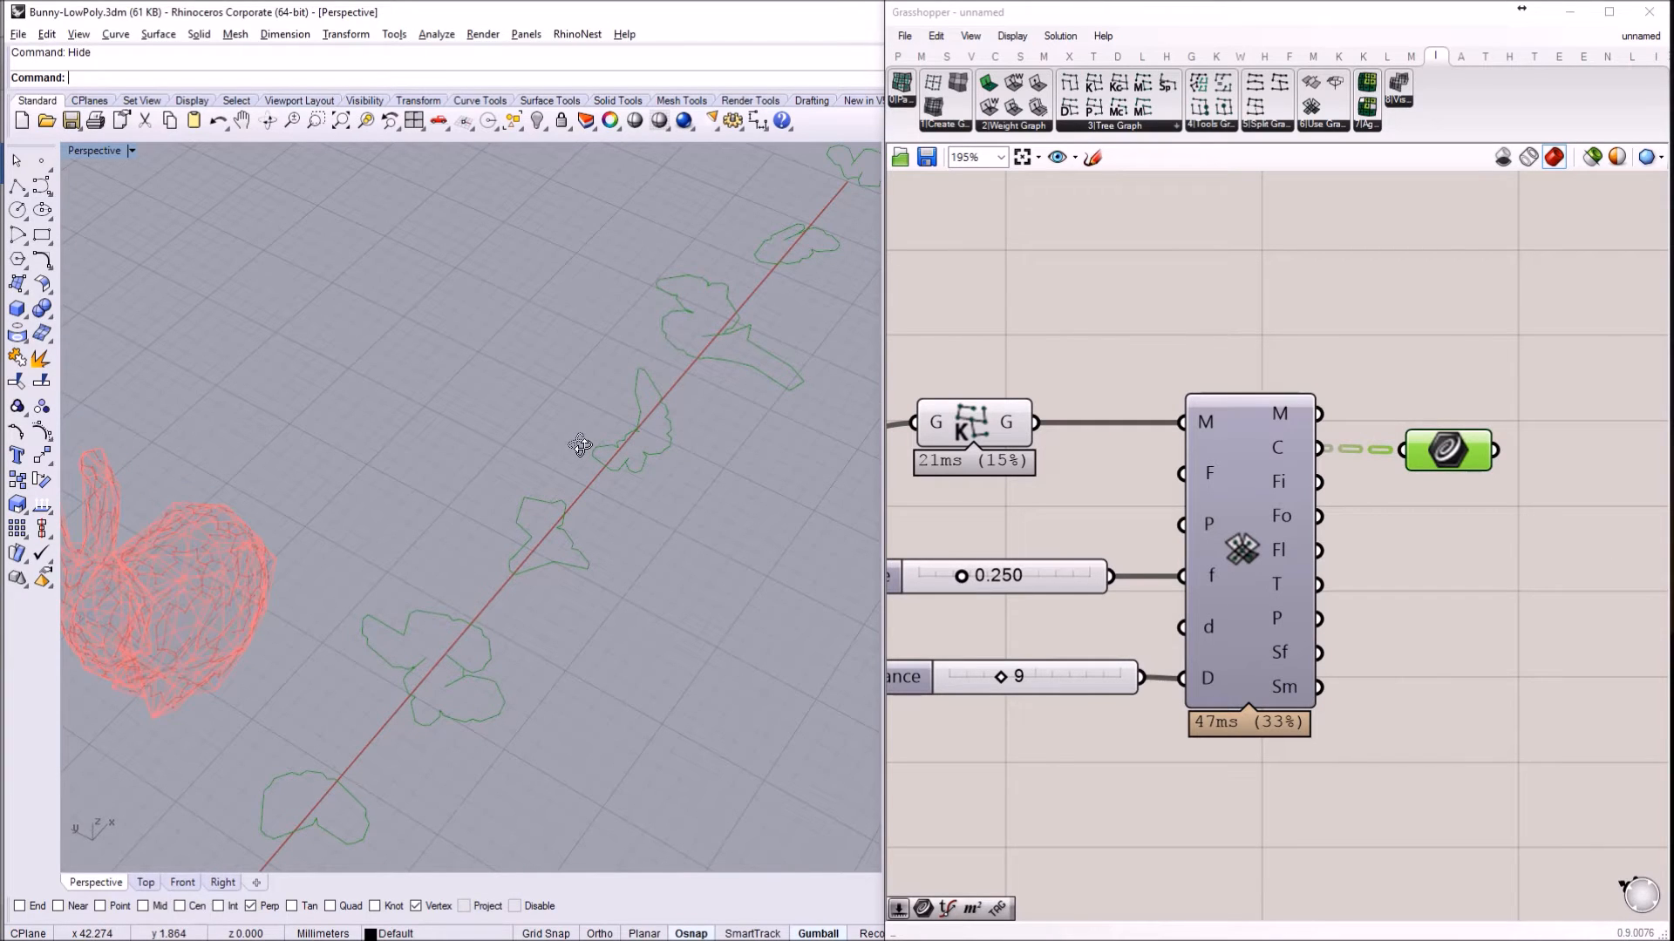
Duplicate the Curve parameter below the first and feed the copy with the Fi (FoldIn Lines) output, then inspect its lines up close.
click(1454, 457)
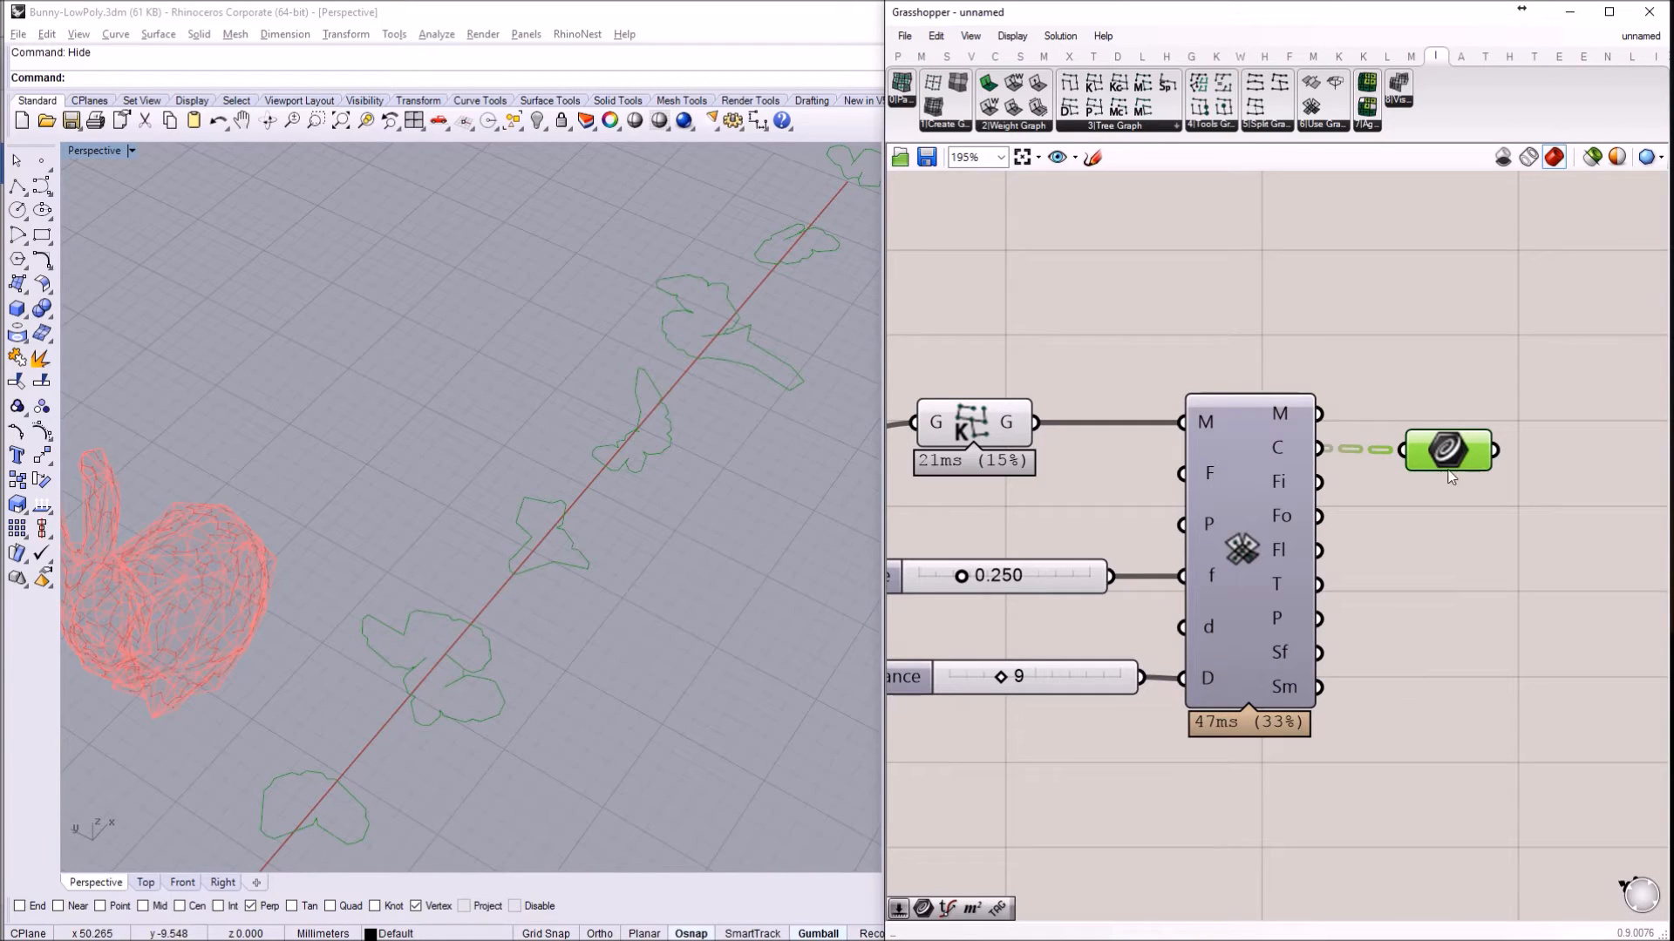
alt+drag(1464, 460, 1472, 493)
shift+drag(1319, 482, 1460, 512)
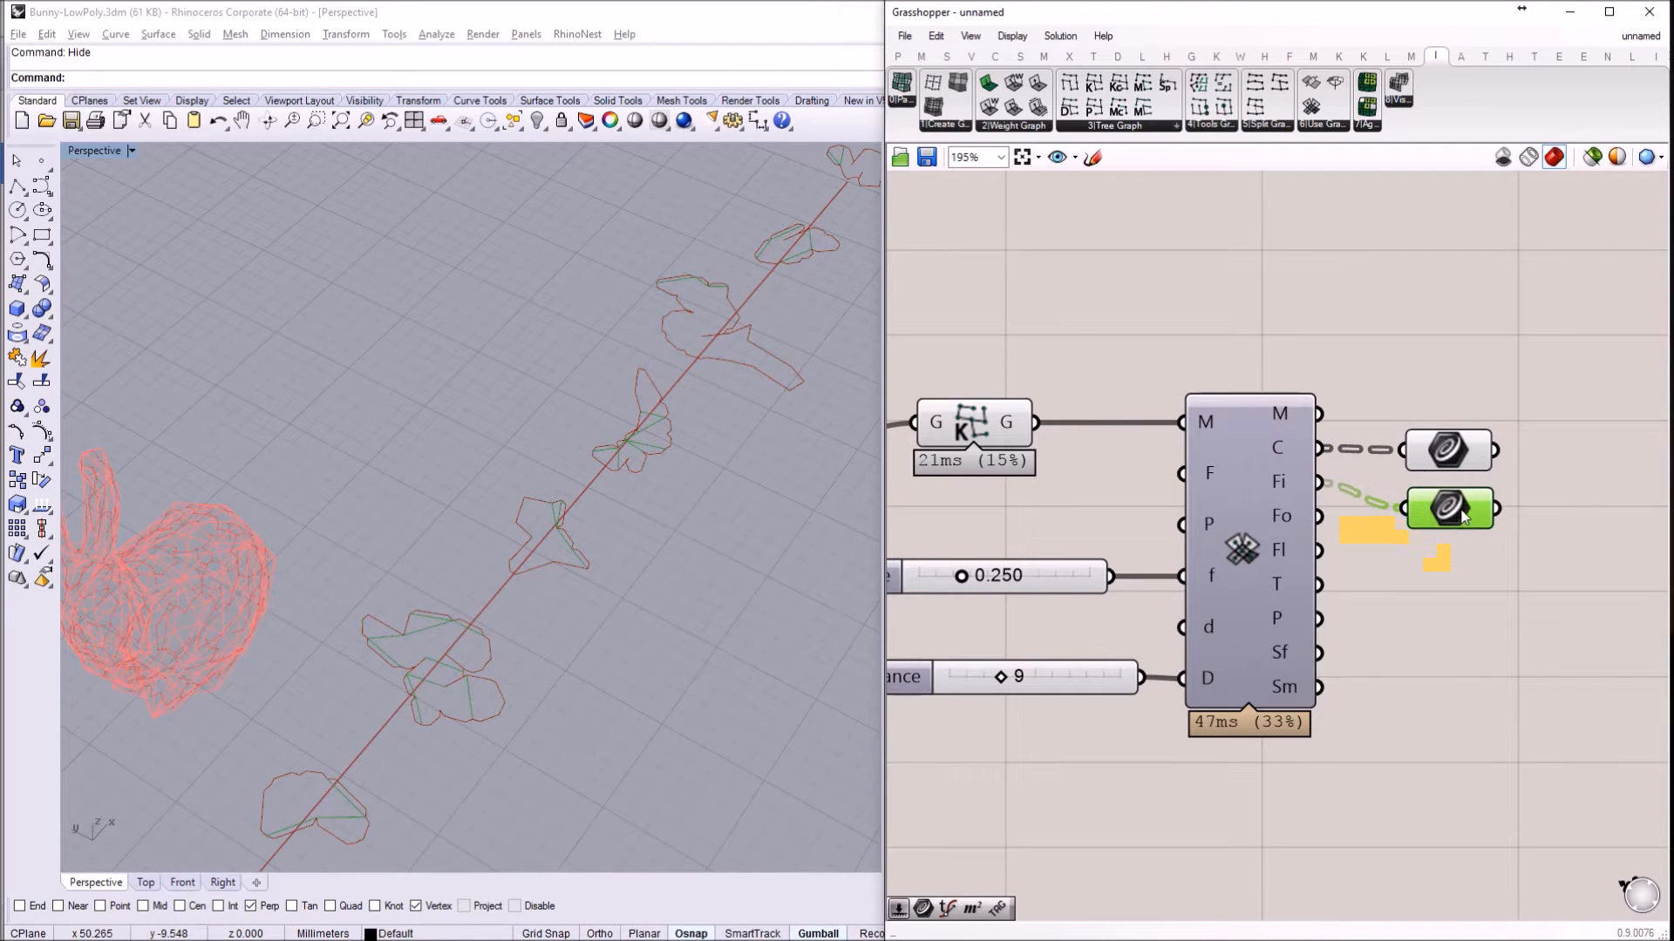
scroll(431, 677, up, 5)
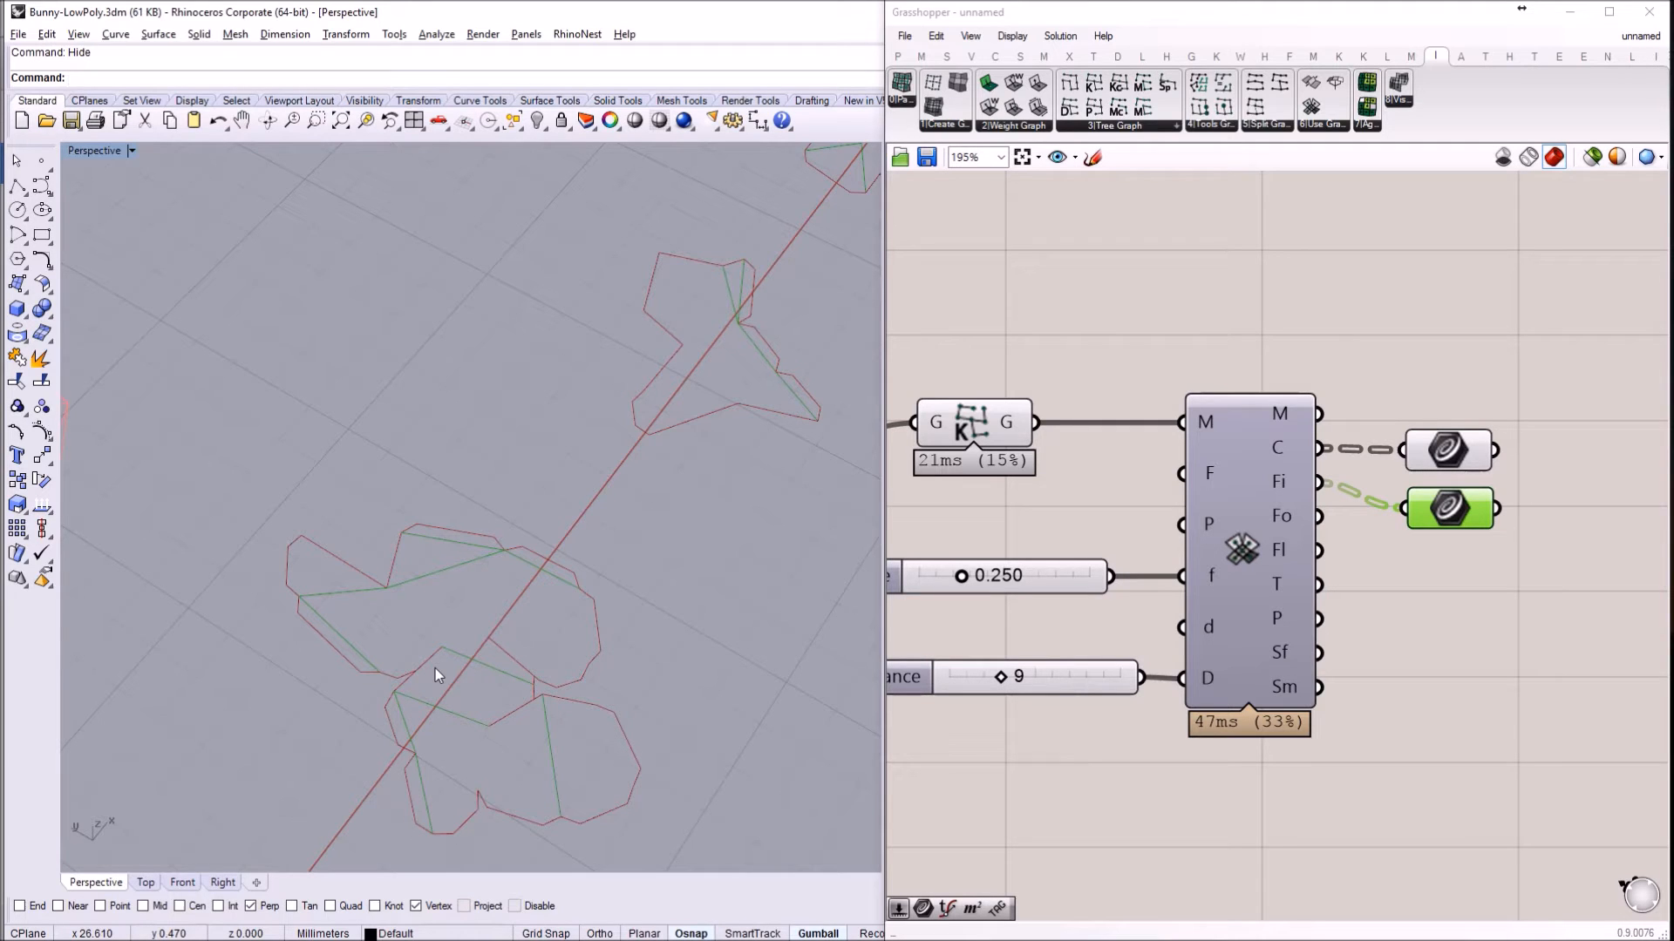
Duplicate the Curve parameter again for the Fo output and line up the three Curve parameters in an evenly spaced column.
click(1454, 516)
alt+drag(1453, 516, 1468, 584)
drag(1319, 516, 1452, 564)
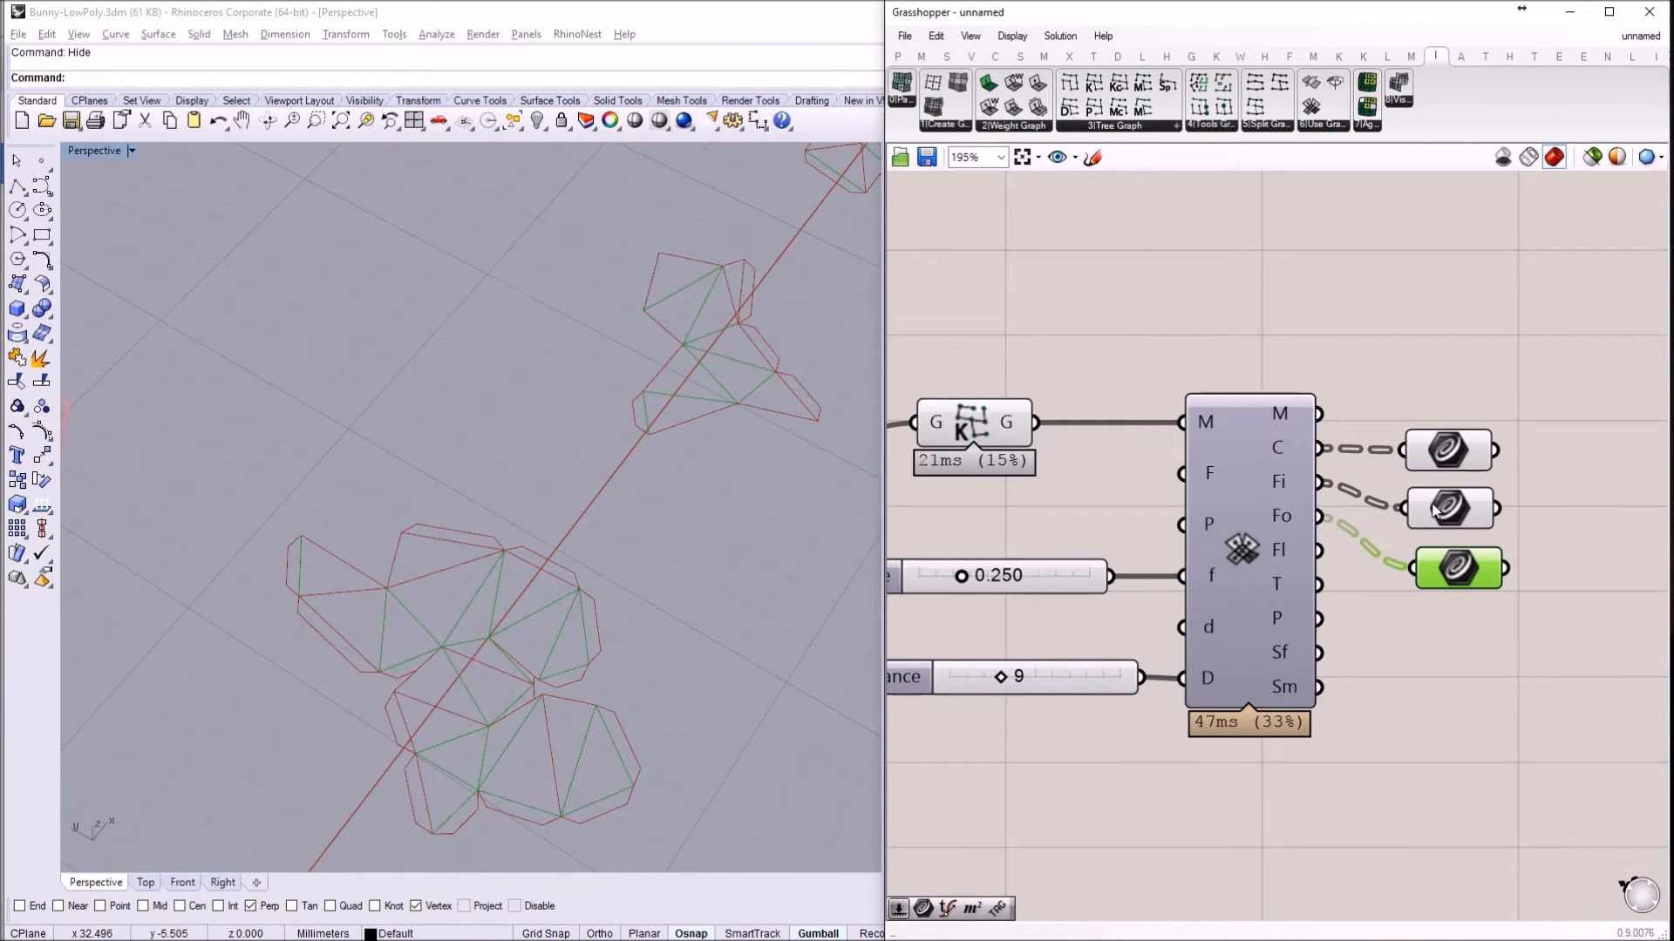
drag(1456, 451, 1467, 436)
drag(1457, 506, 1468, 492)
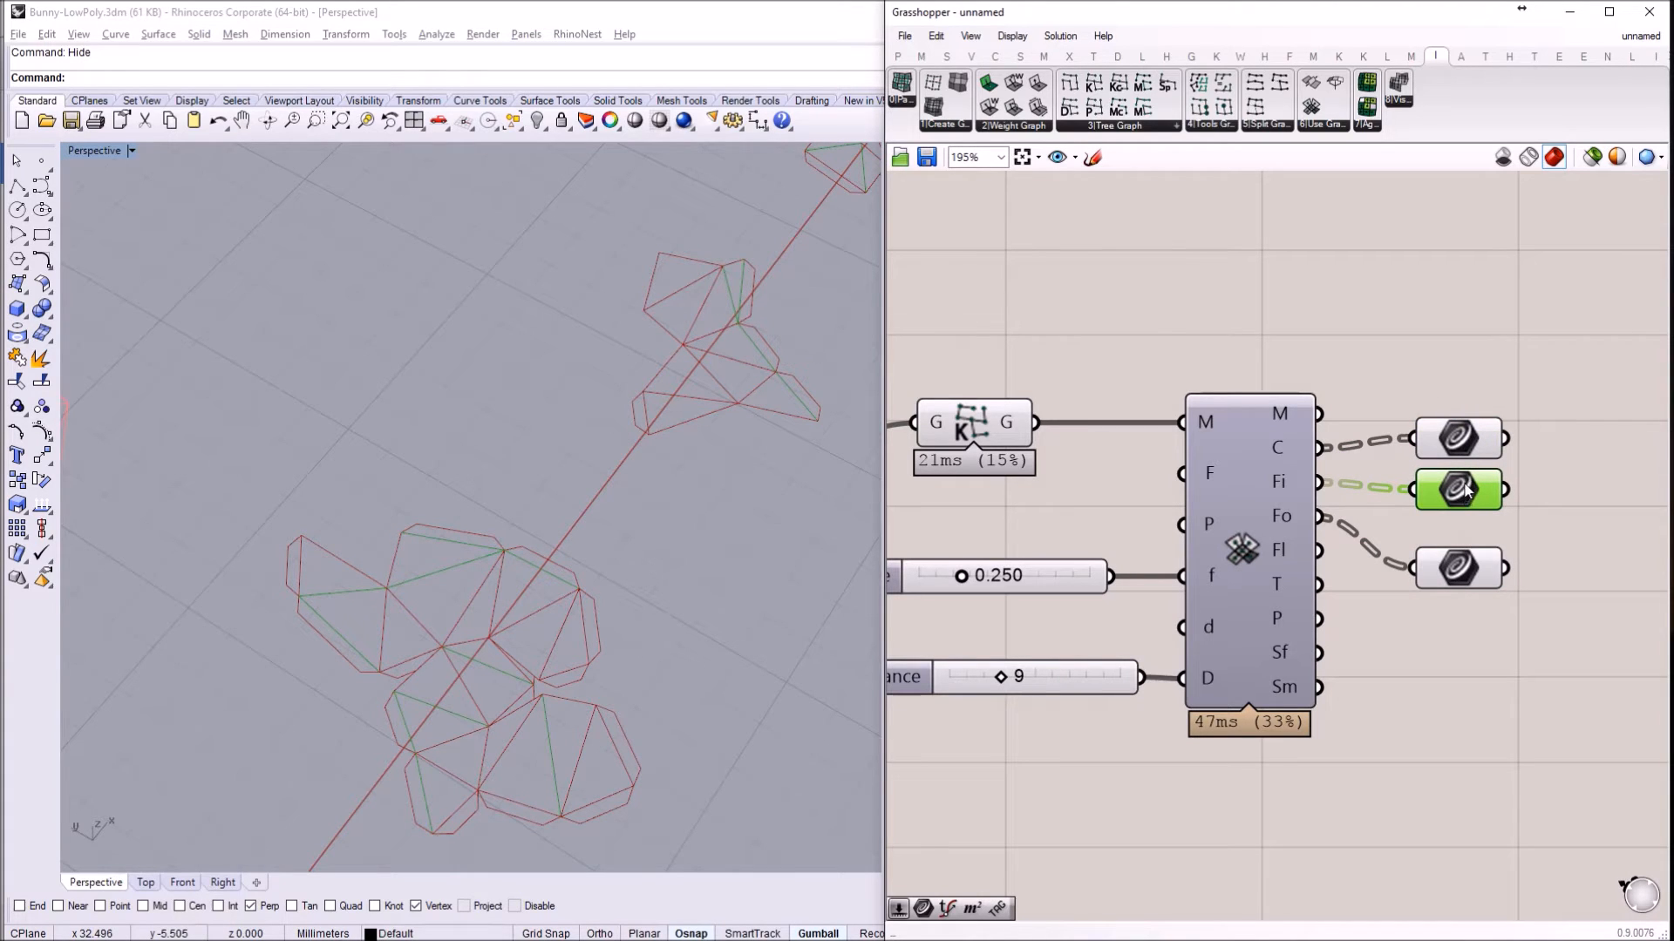
drag(1457, 556, 1461, 534)
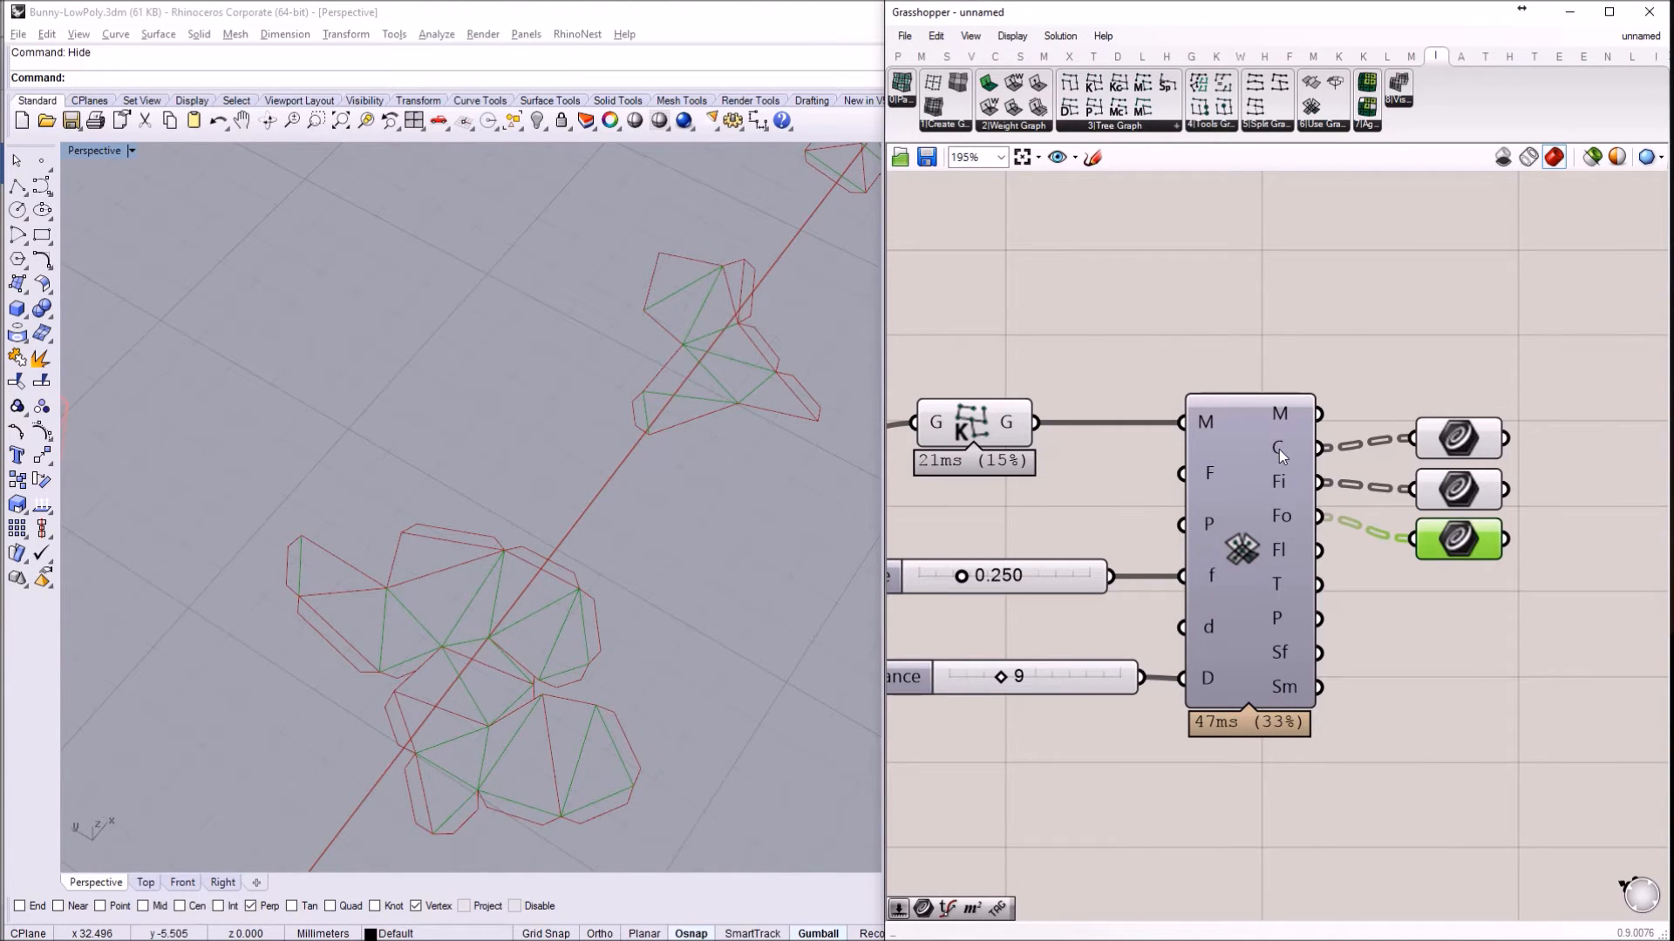
Place a fourth copy of the Curve parameter below the others and feed it with the Fl output.
mouse_move(1285, 478)
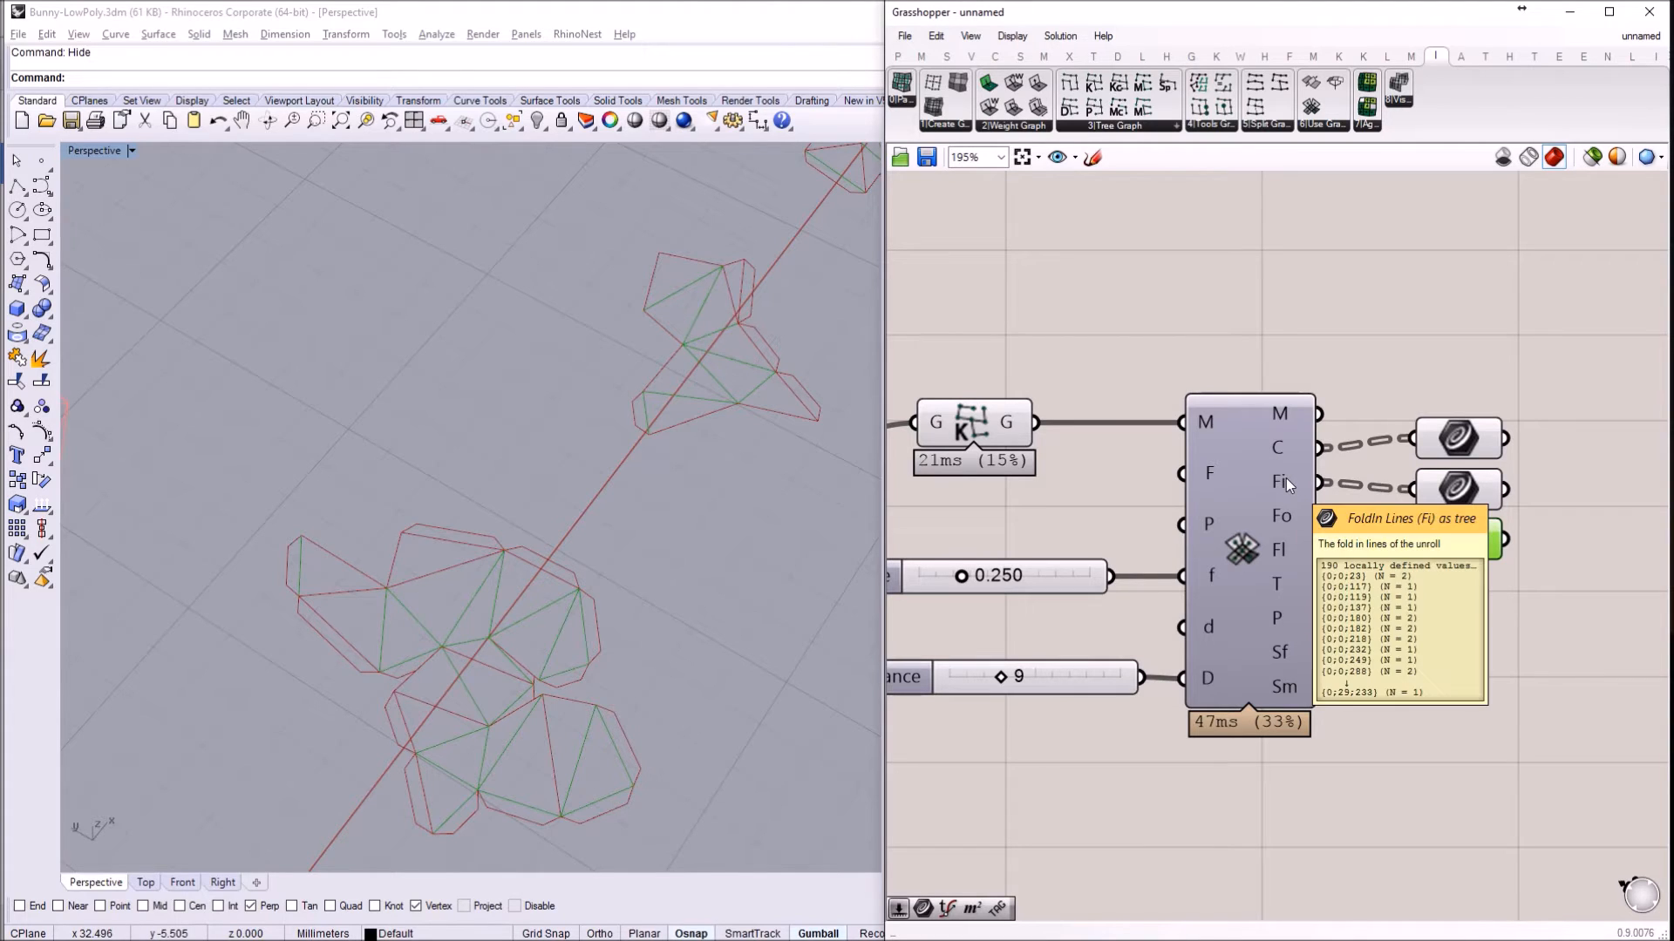
mouse_move(1284, 558)
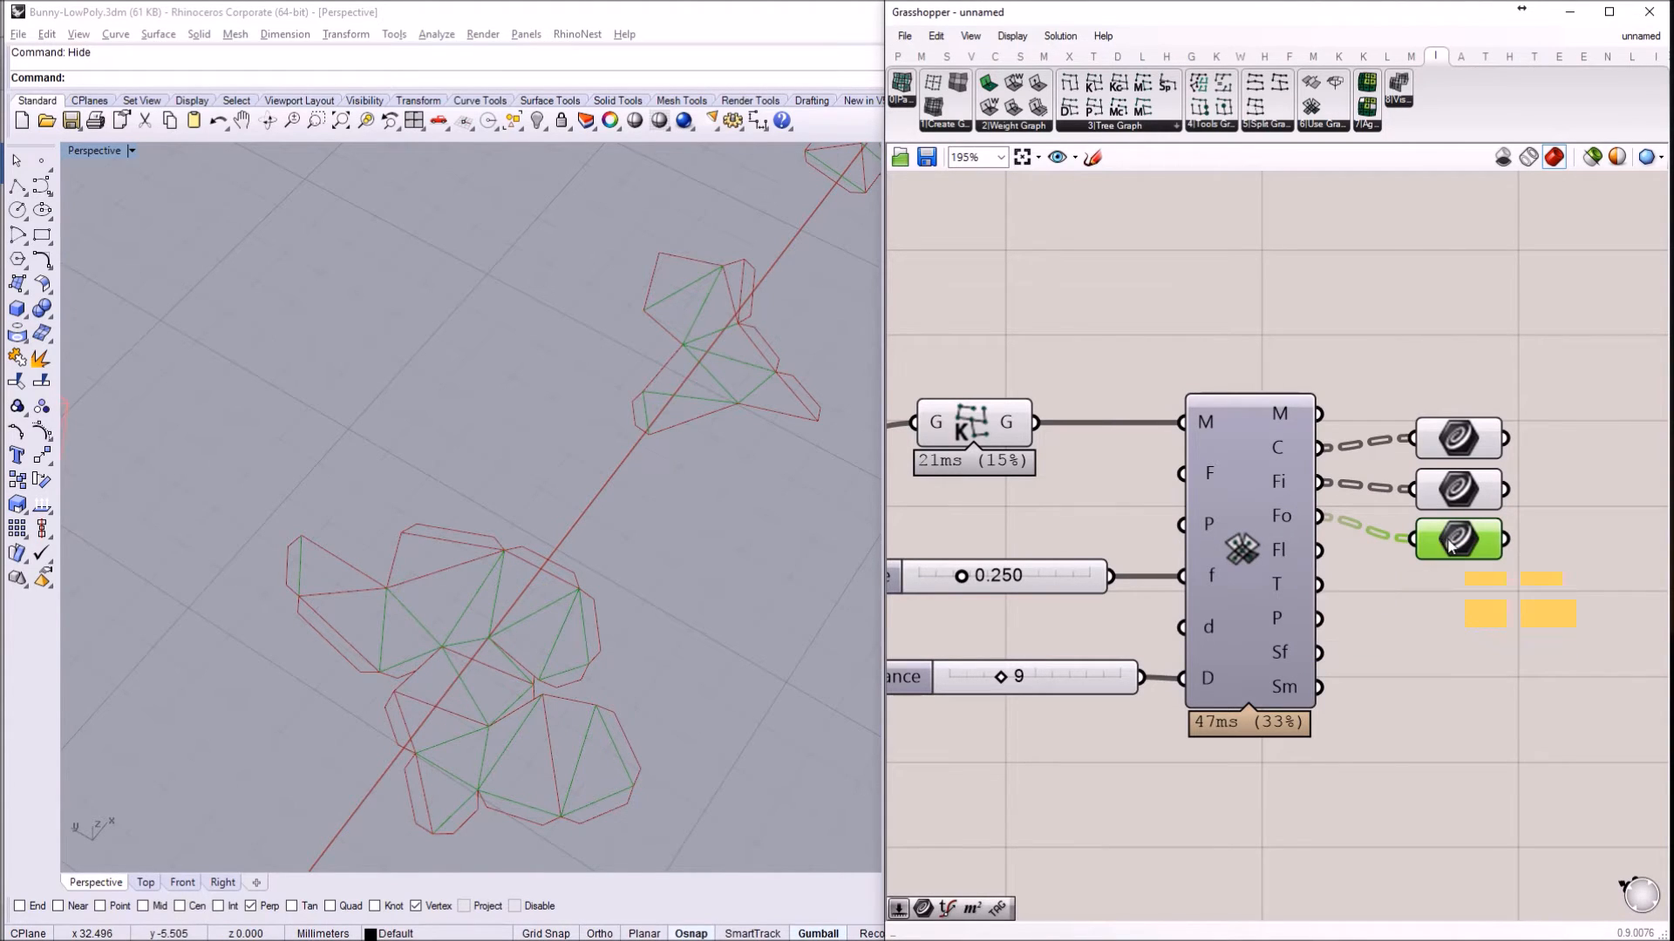
key(ctrl+c)
key(ctrl+v)
drag(1466, 556, 1460, 600)
shift+drag(1312, 550, 1458, 602)
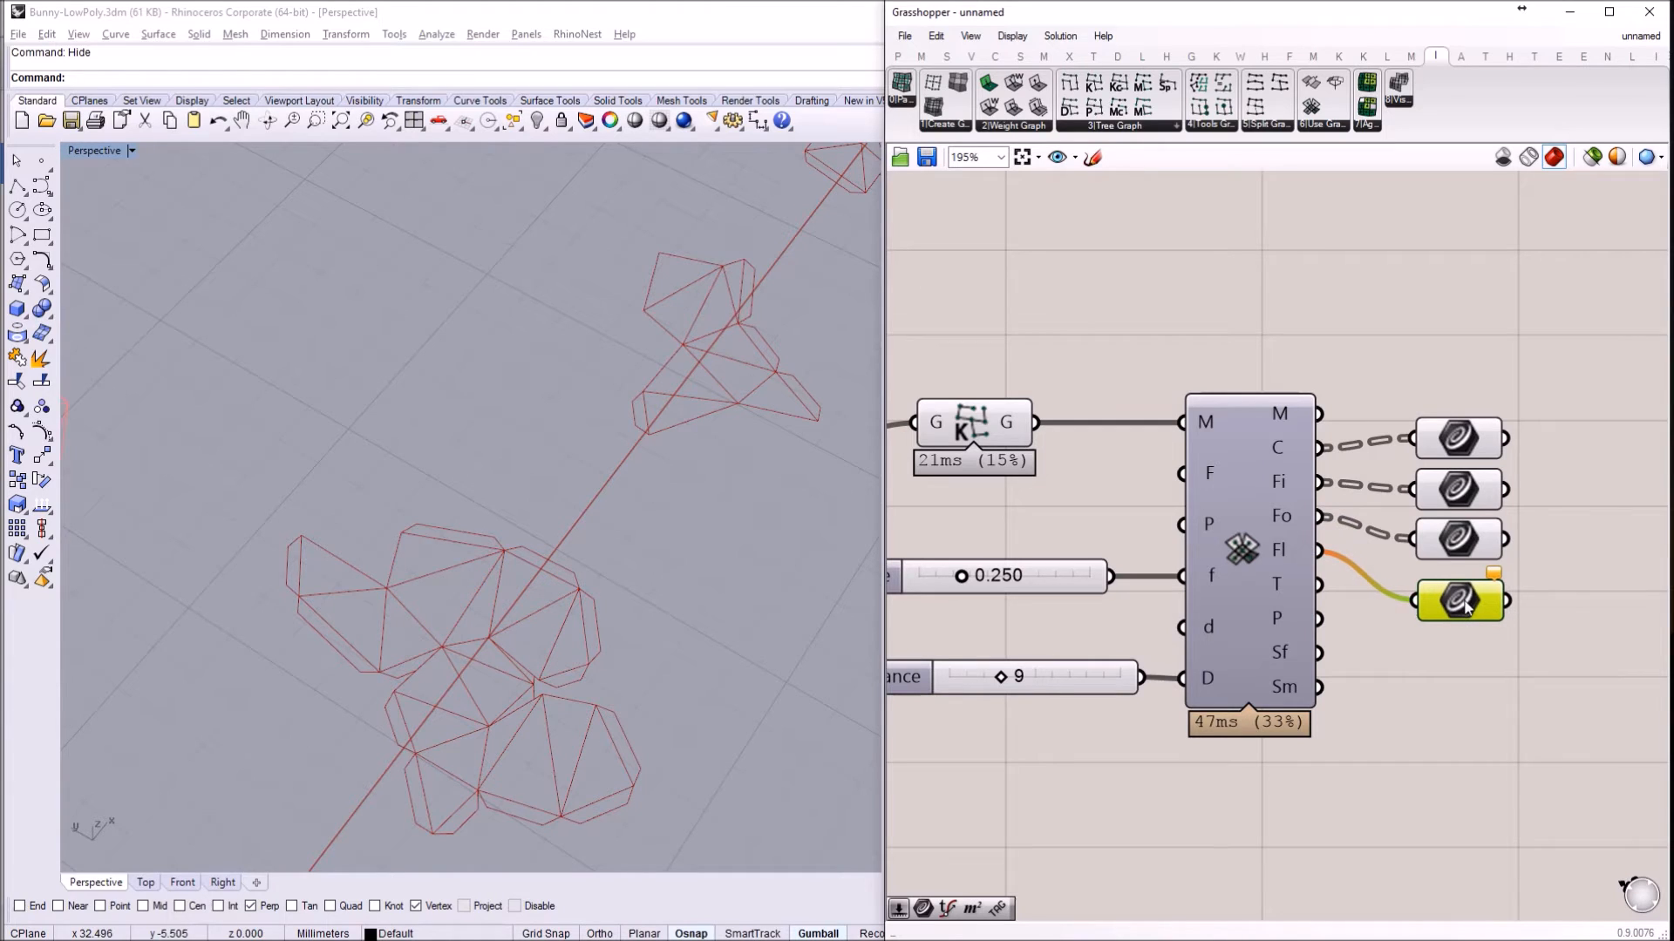
Check the description of the unroll component's Fl output and set its Curve parameter apart, to the right of the other three.
scroll(1496, 589, up, 1)
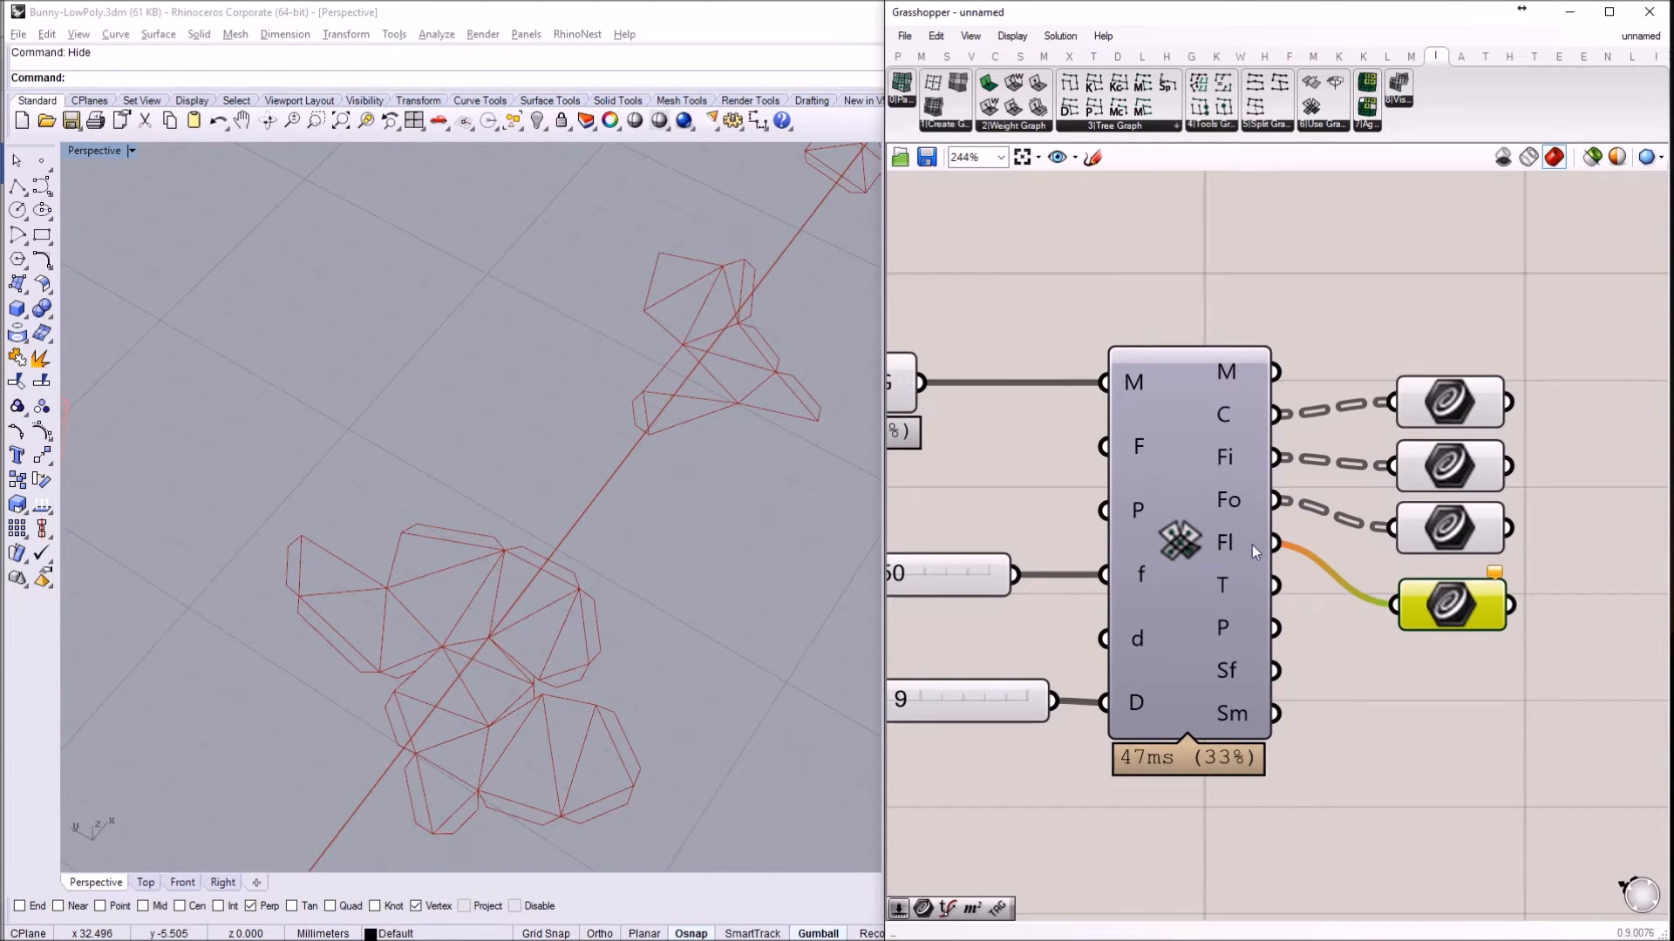
mouse_move(1238, 542)
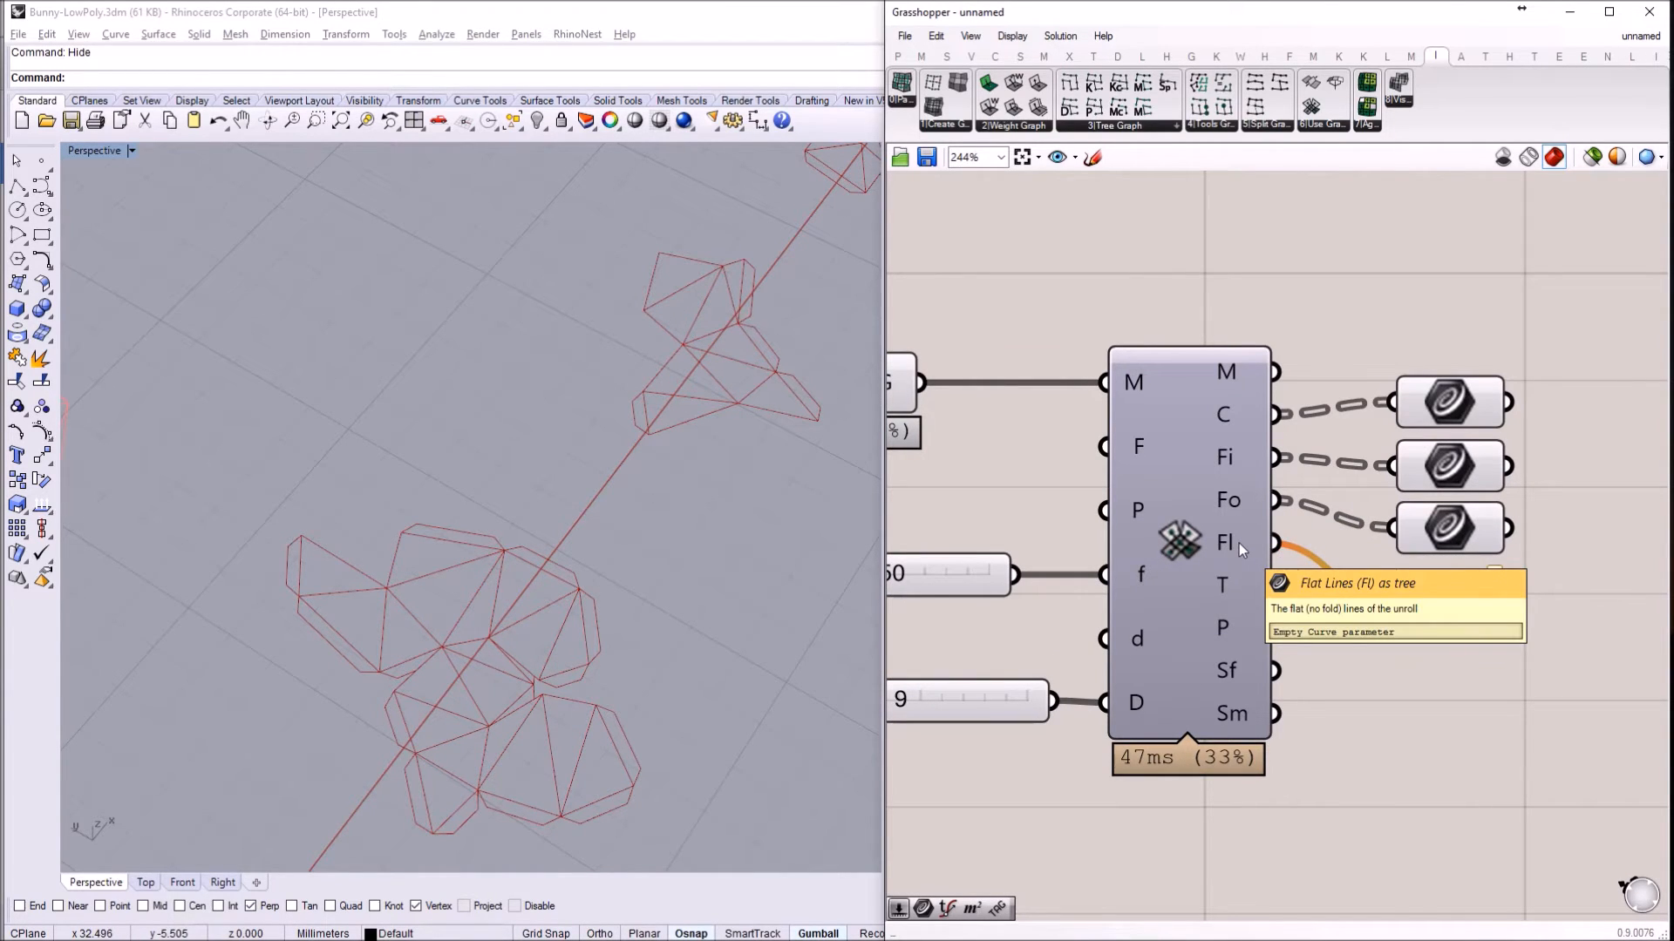
scroll(628, 519, down, 4)
right_drag(608, 521, 597, 488)
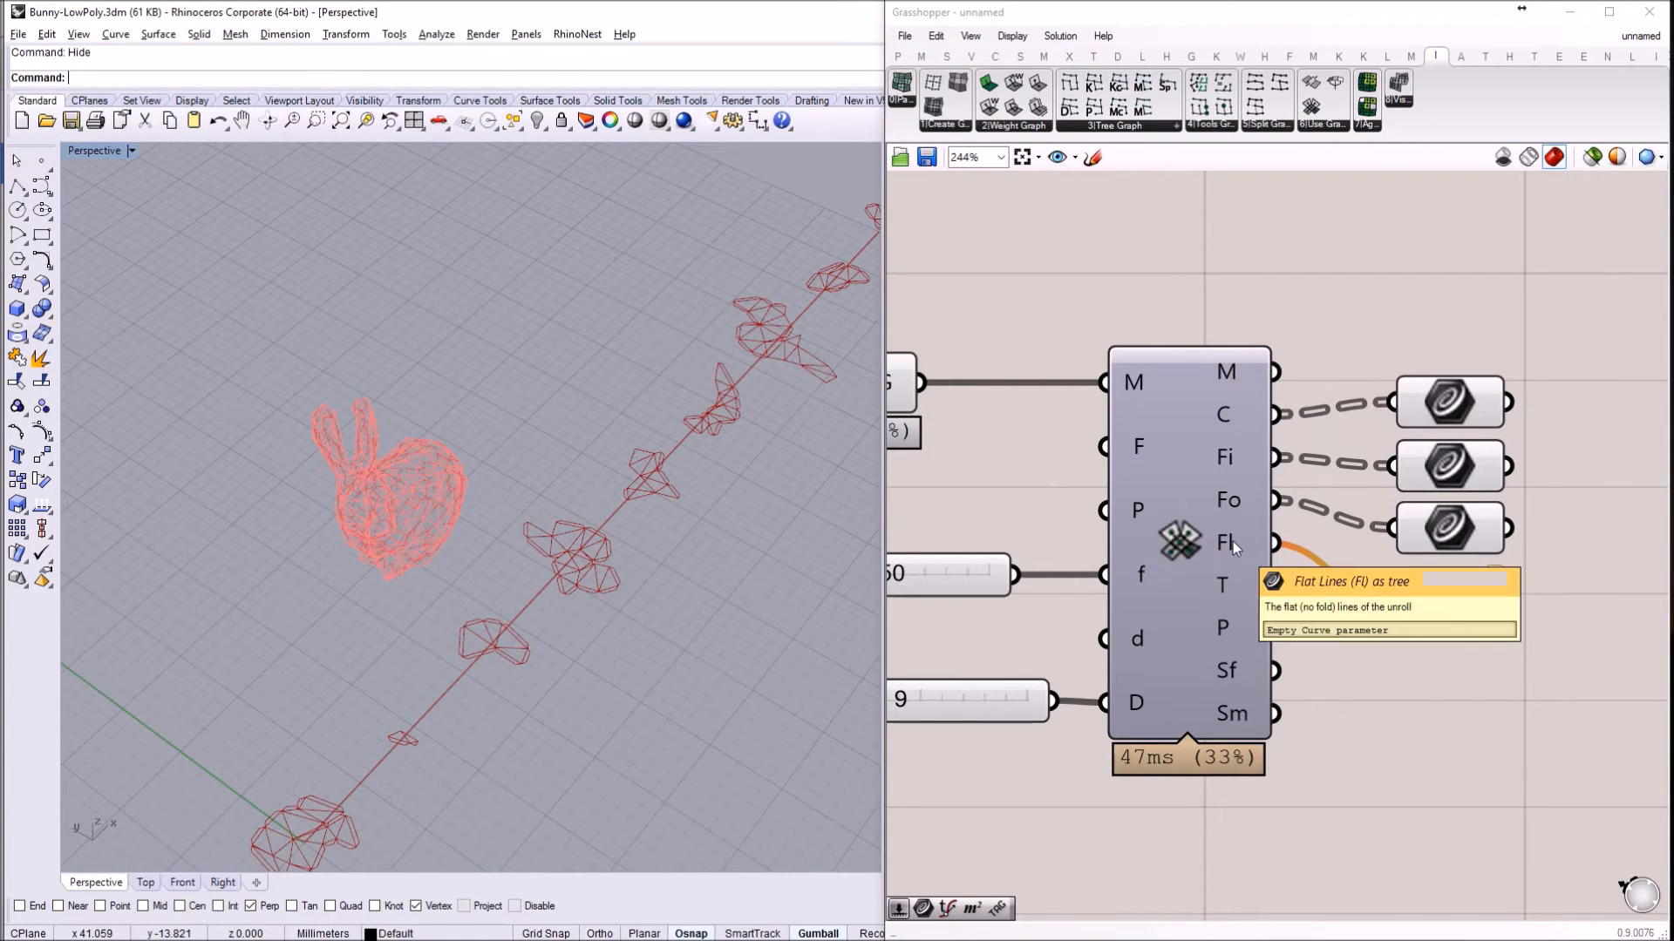
drag(1445, 604, 1580, 569)
right_drag(1464, 603, 1268, 546)
Check the T and P outputs of the unroll component and place a Text Tag 3D component below the Fl Curve parameter.
mouse_move(1126, 534)
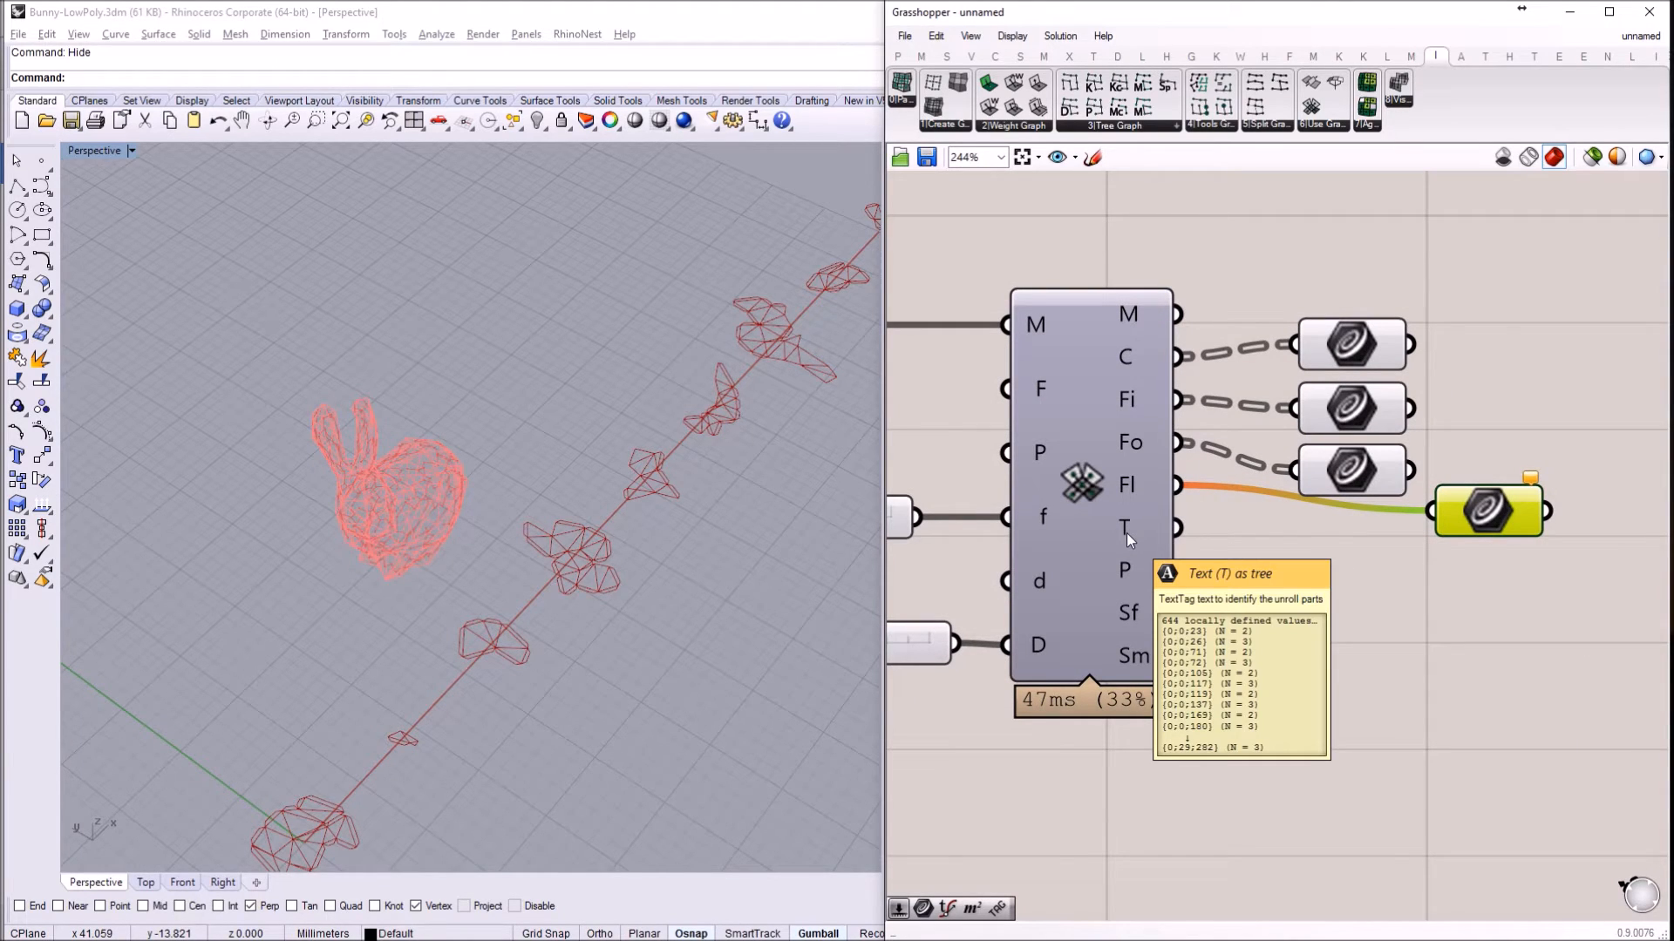
mouse_move(1126, 572)
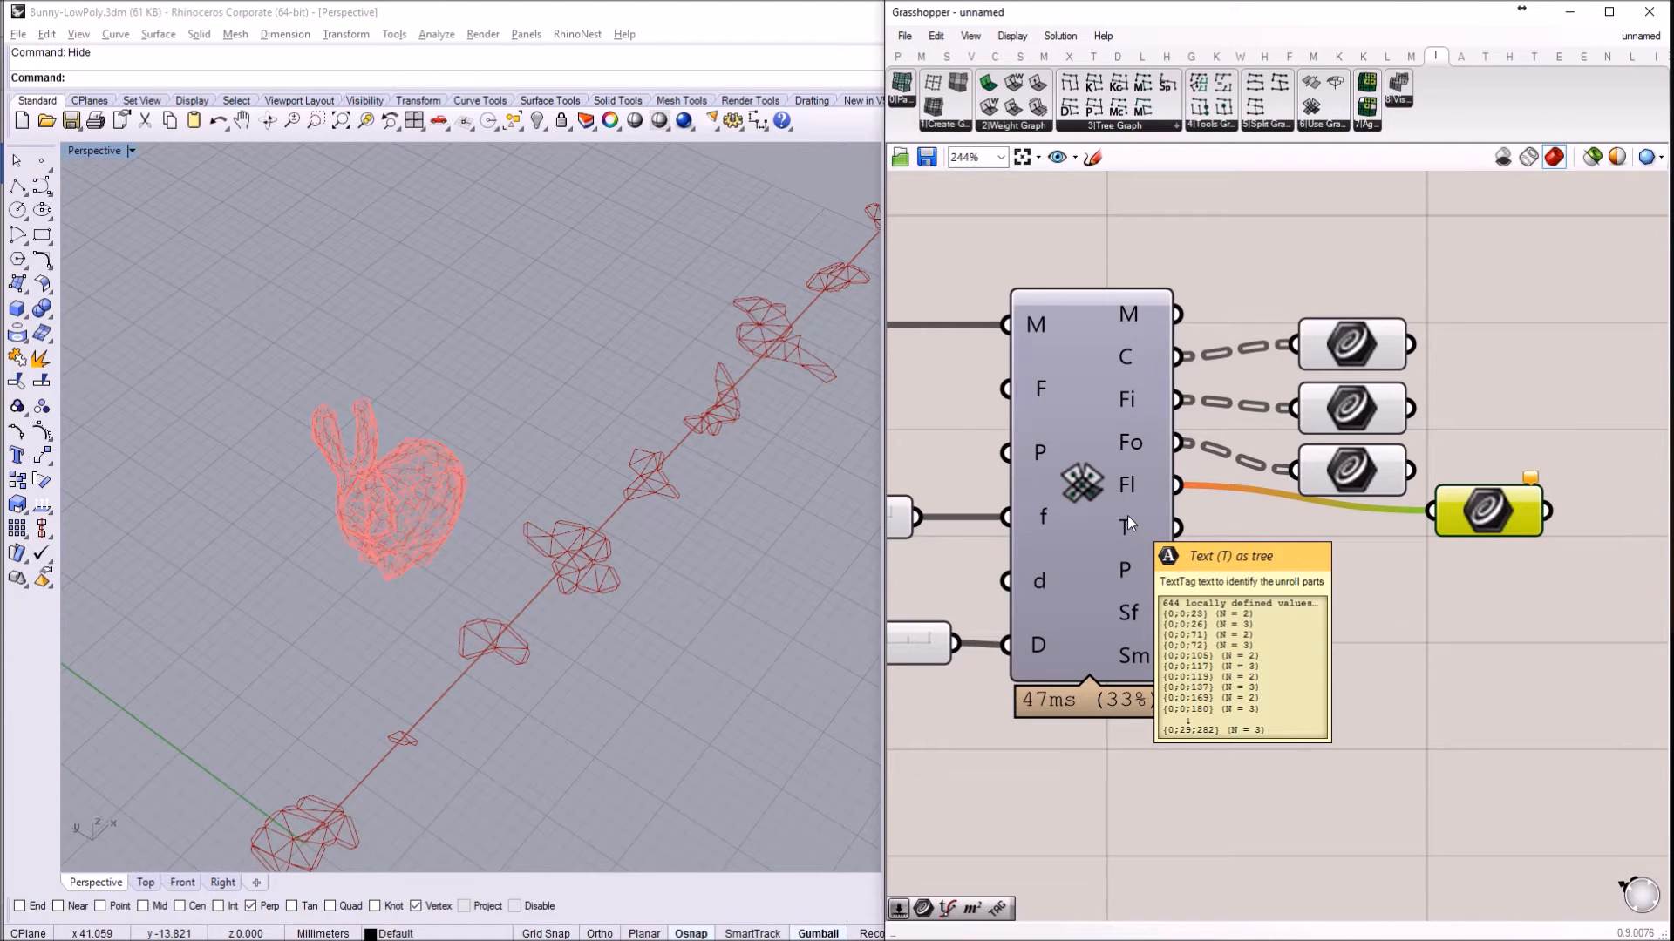
right_drag(1368, 588, 1315, 569)
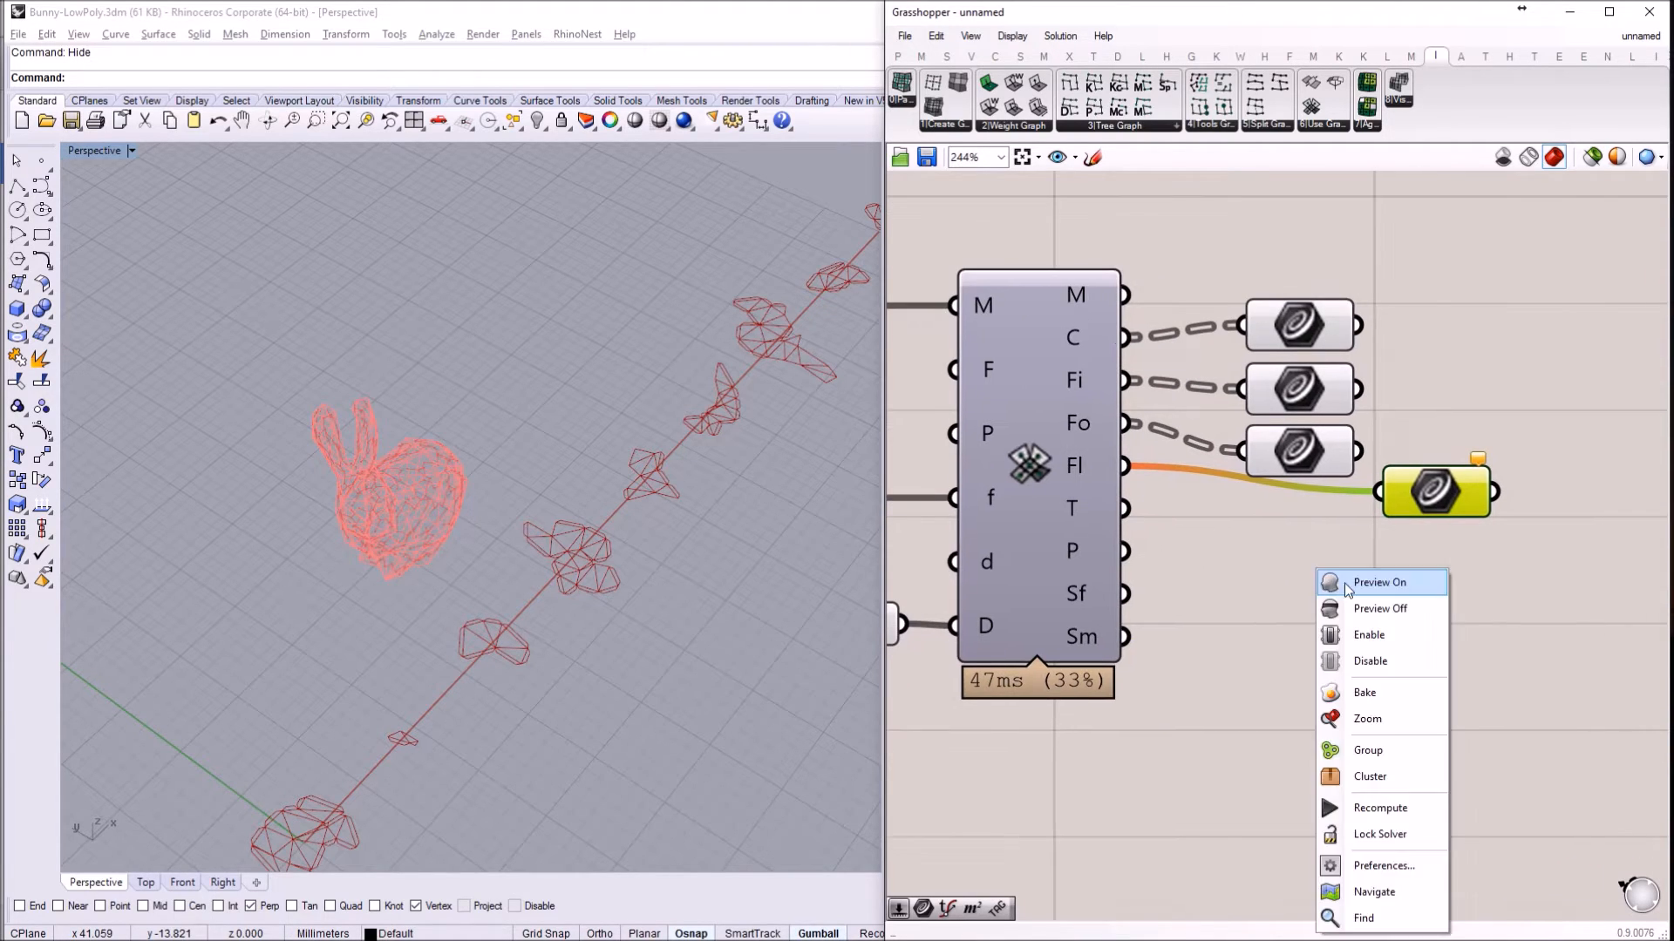
double_click(1525, 595)
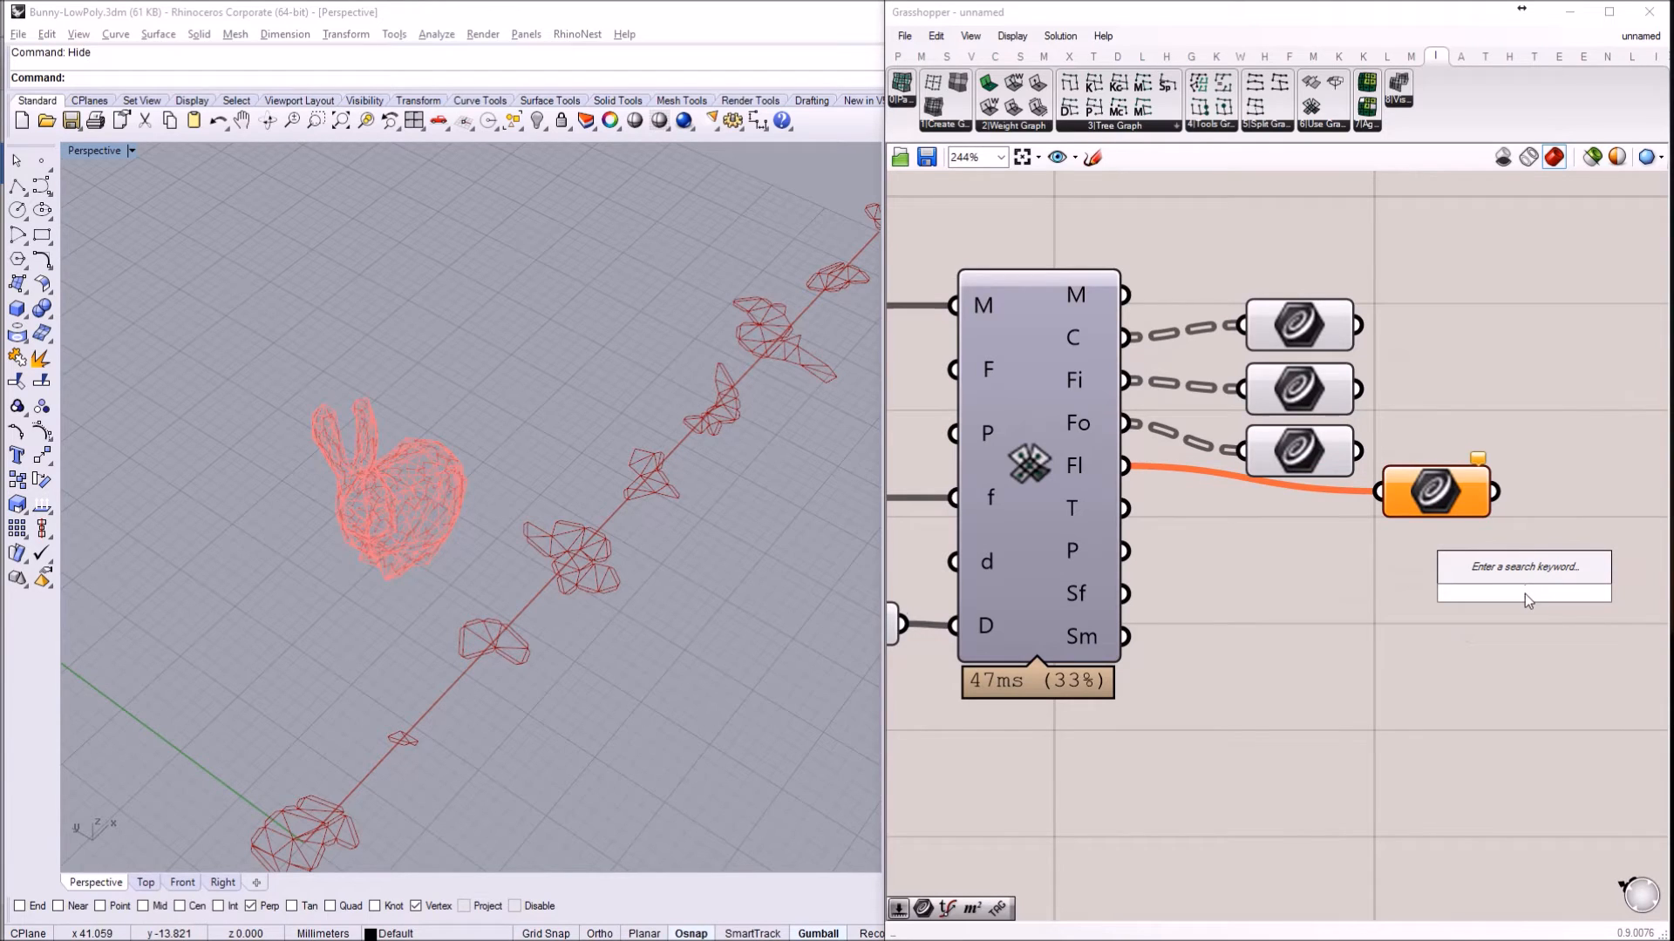
text(te)
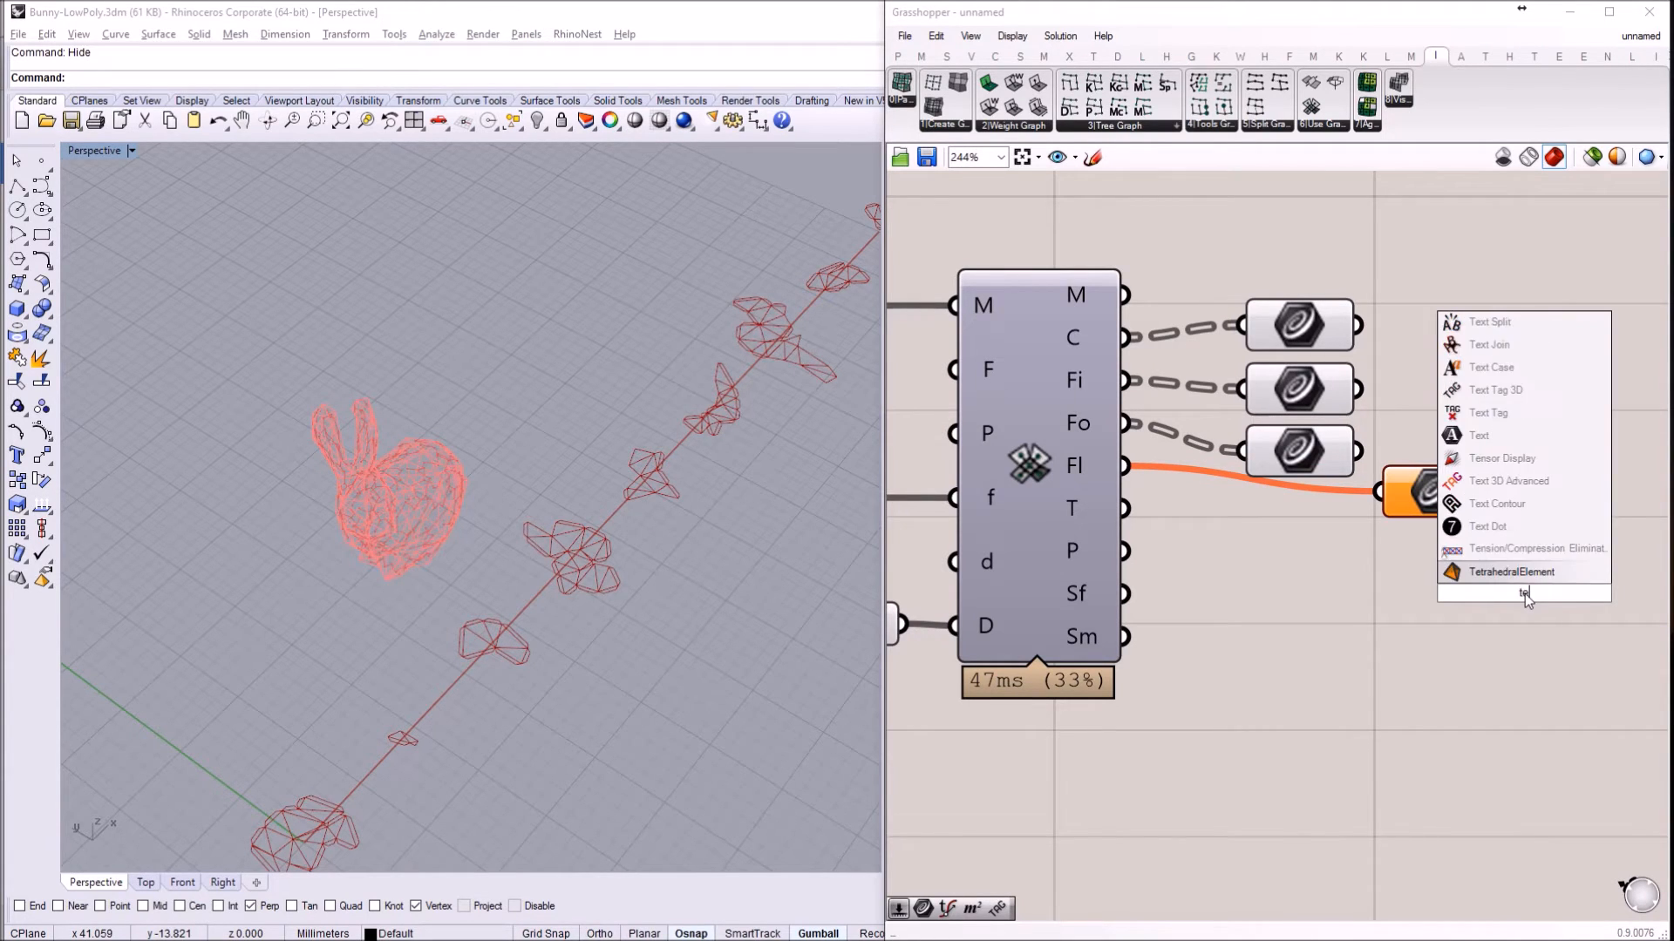
text(xt tag)
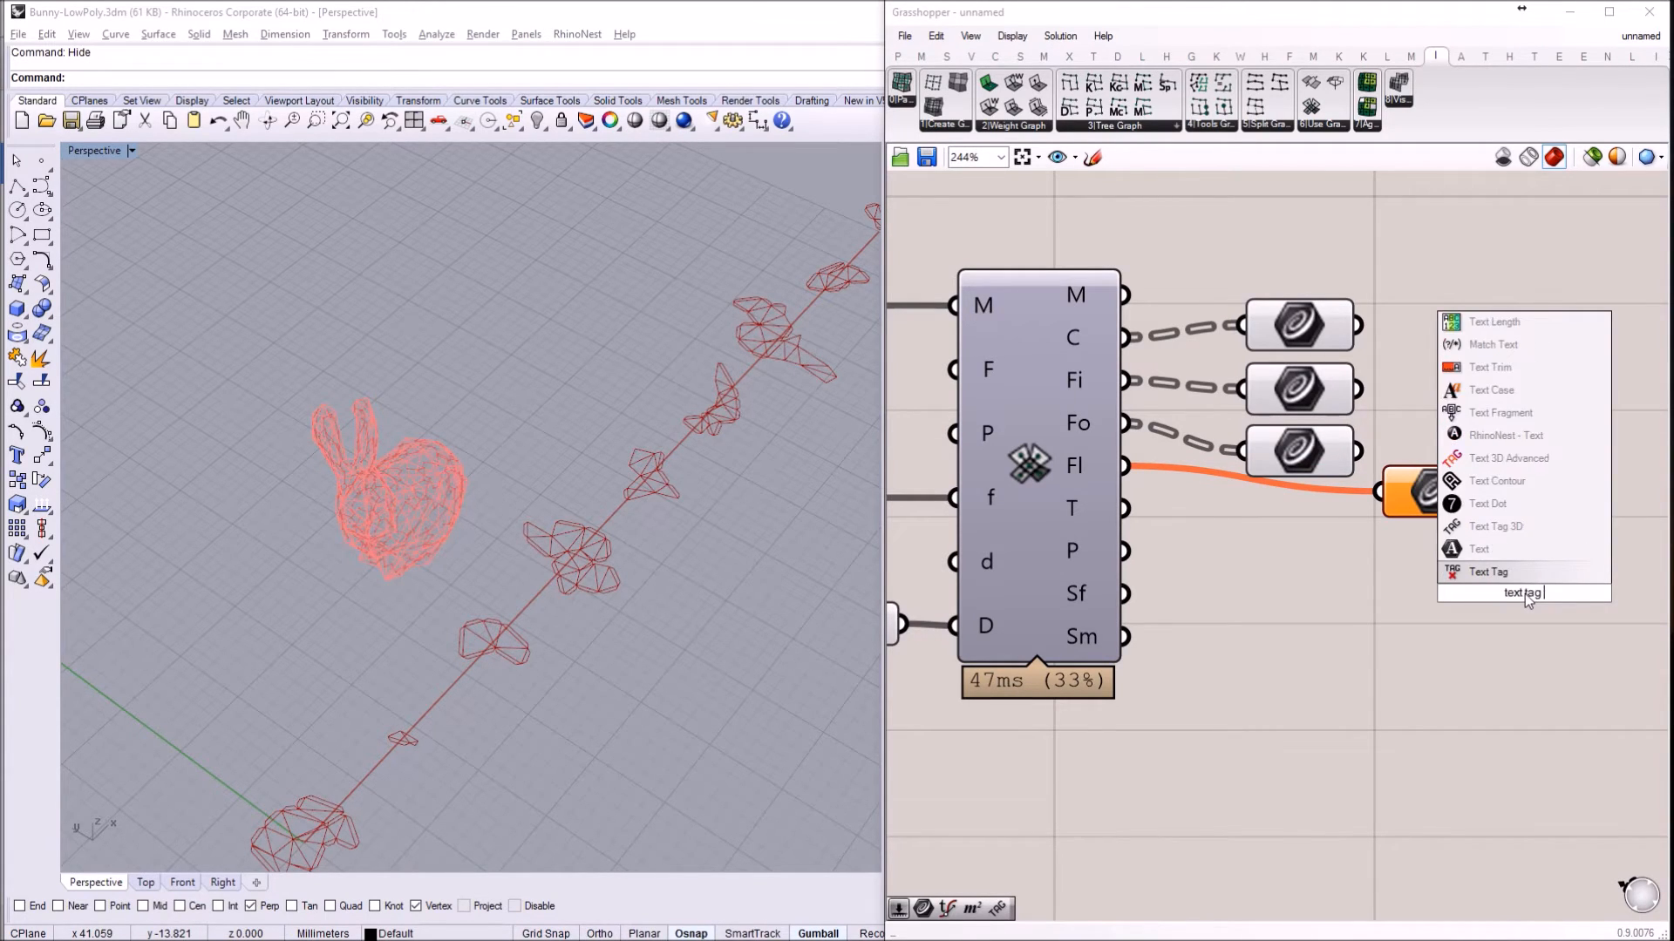
text( 3D)
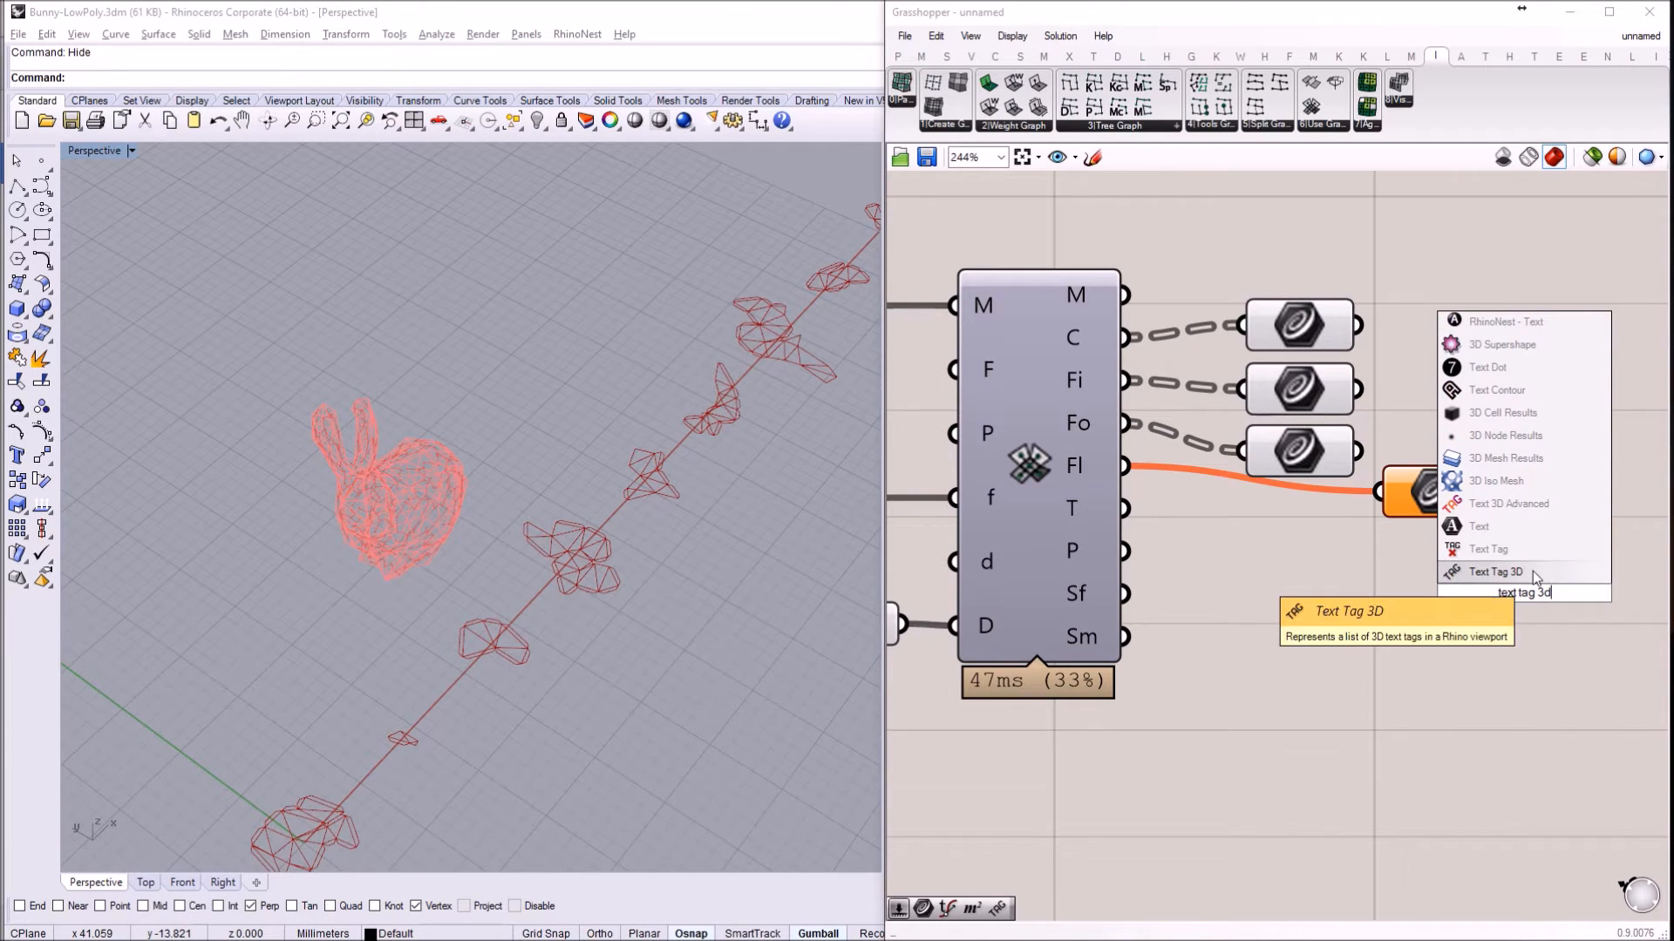
click(1532, 572)
drag(1533, 572, 1459, 711)
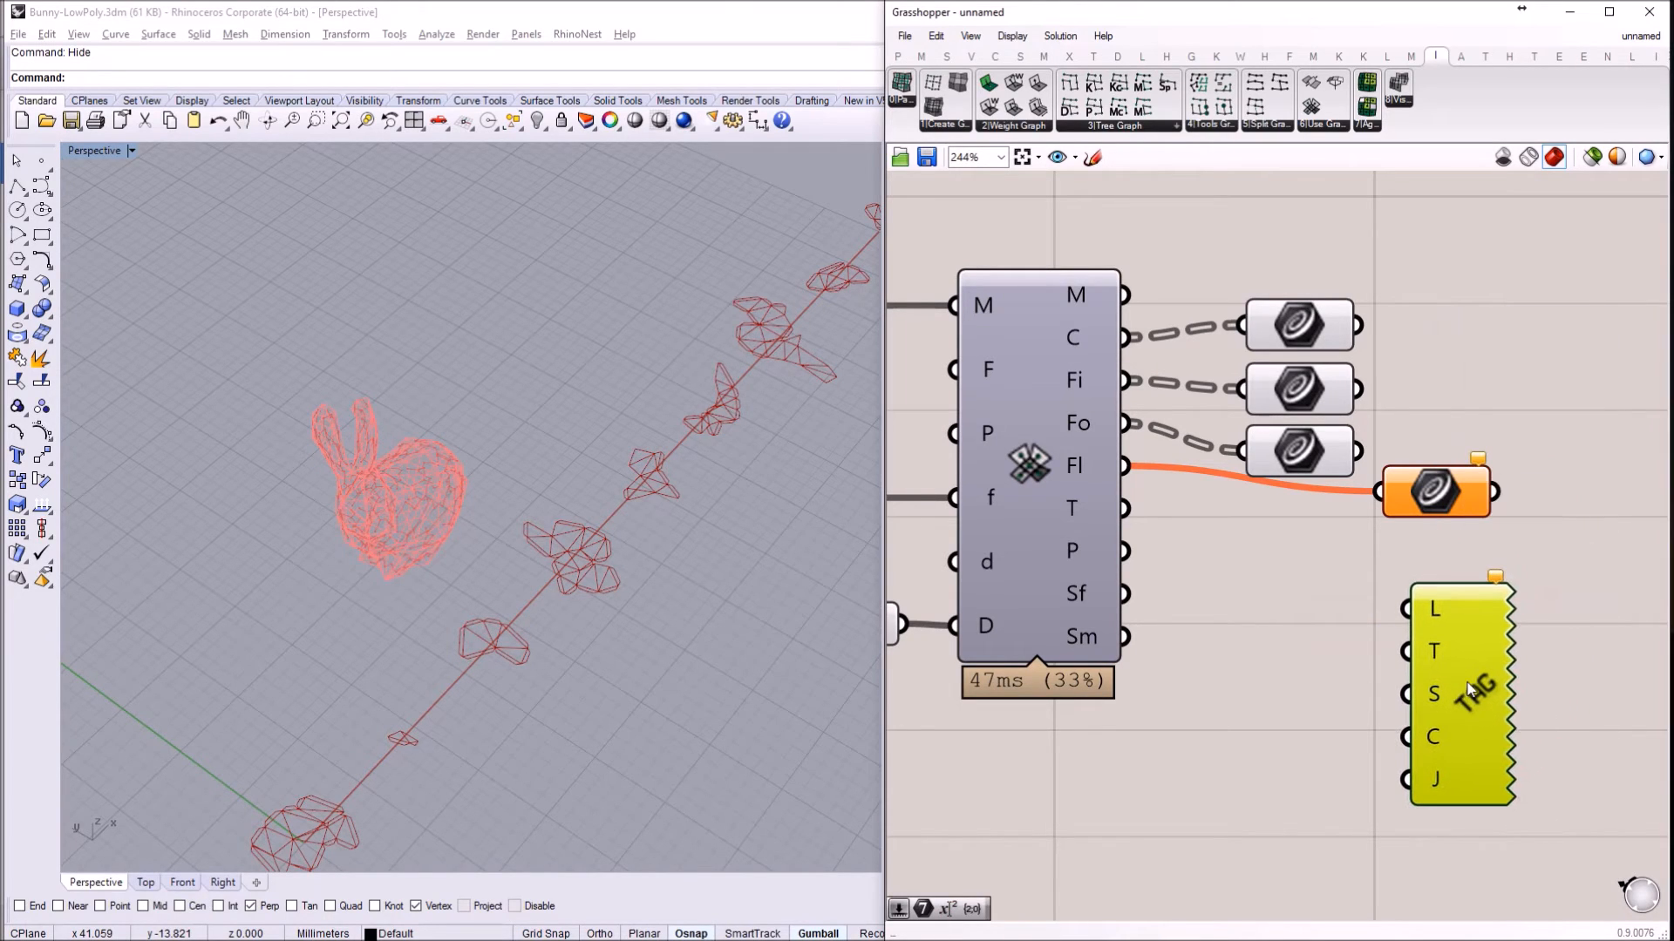
Set the justification (J) input of the Text Tag 3D component to Middle Center.
right_drag(1343, 735, 1384, 687)
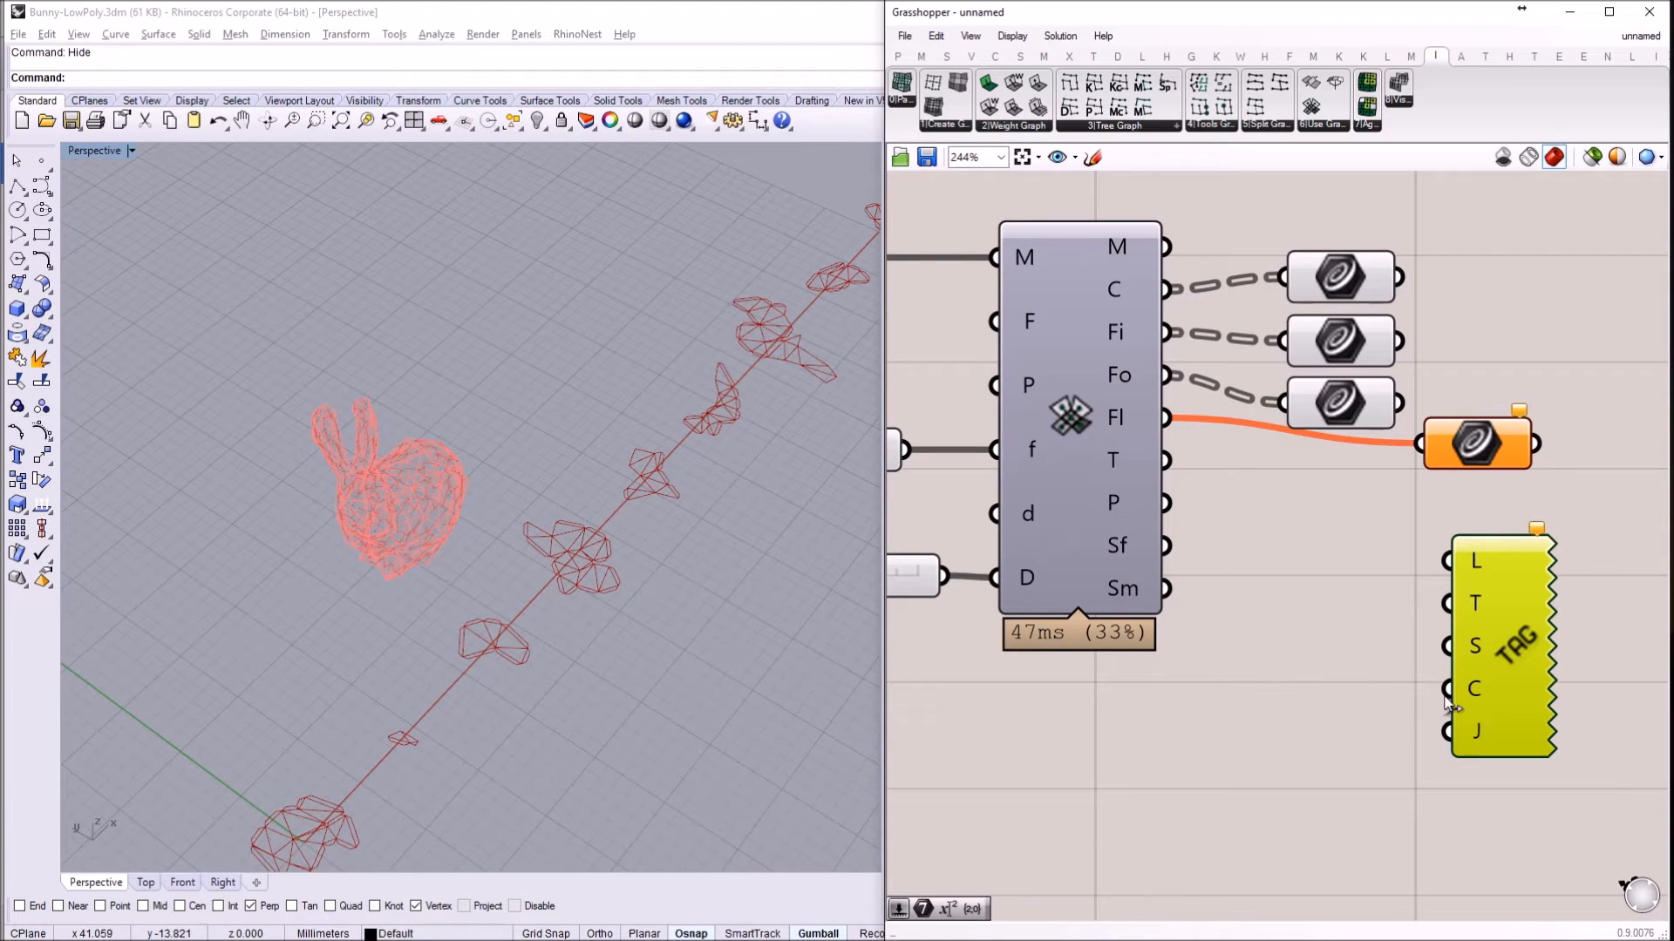
mouse_move(1471, 690)
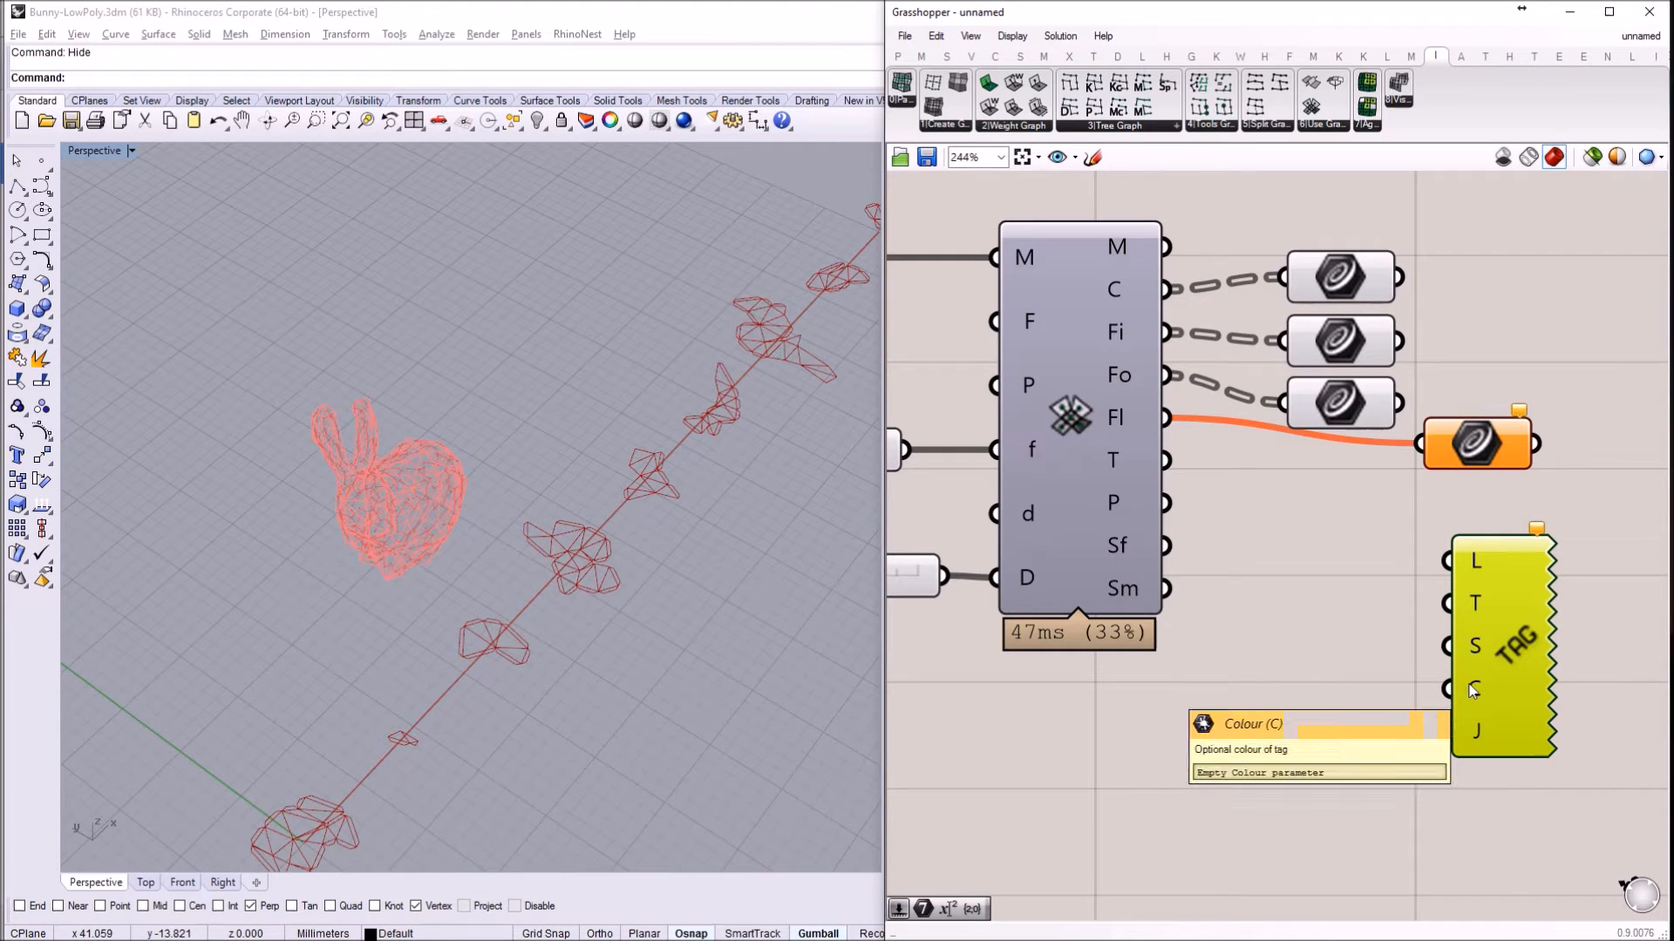
right_click(1477, 736)
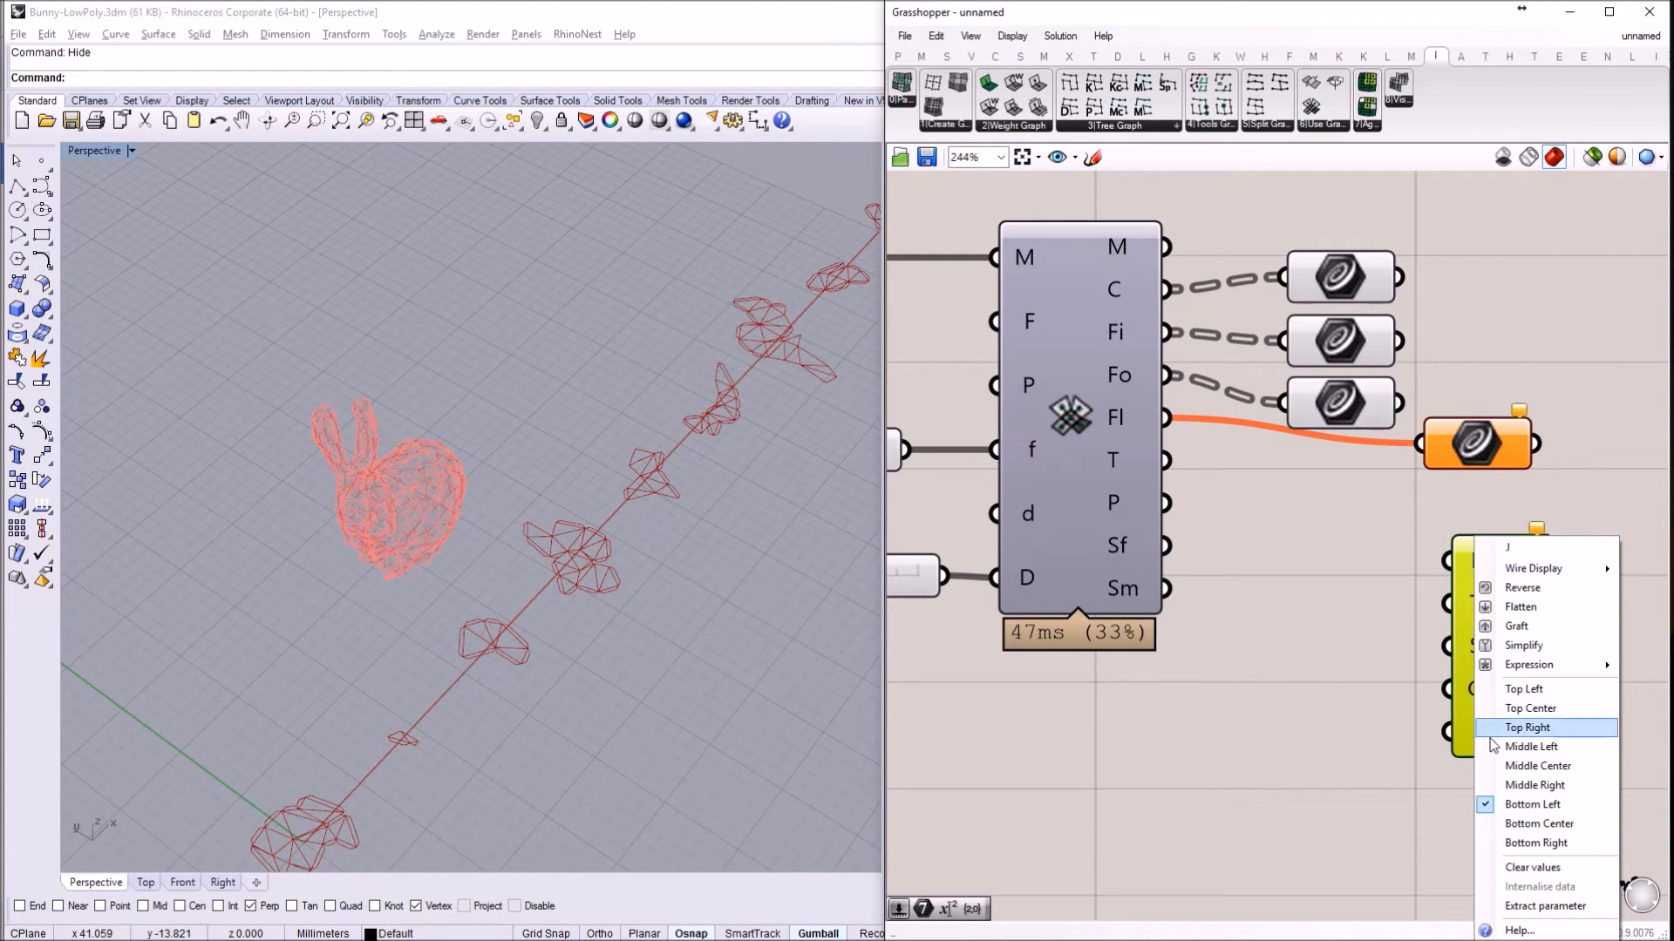
click(1539, 766)
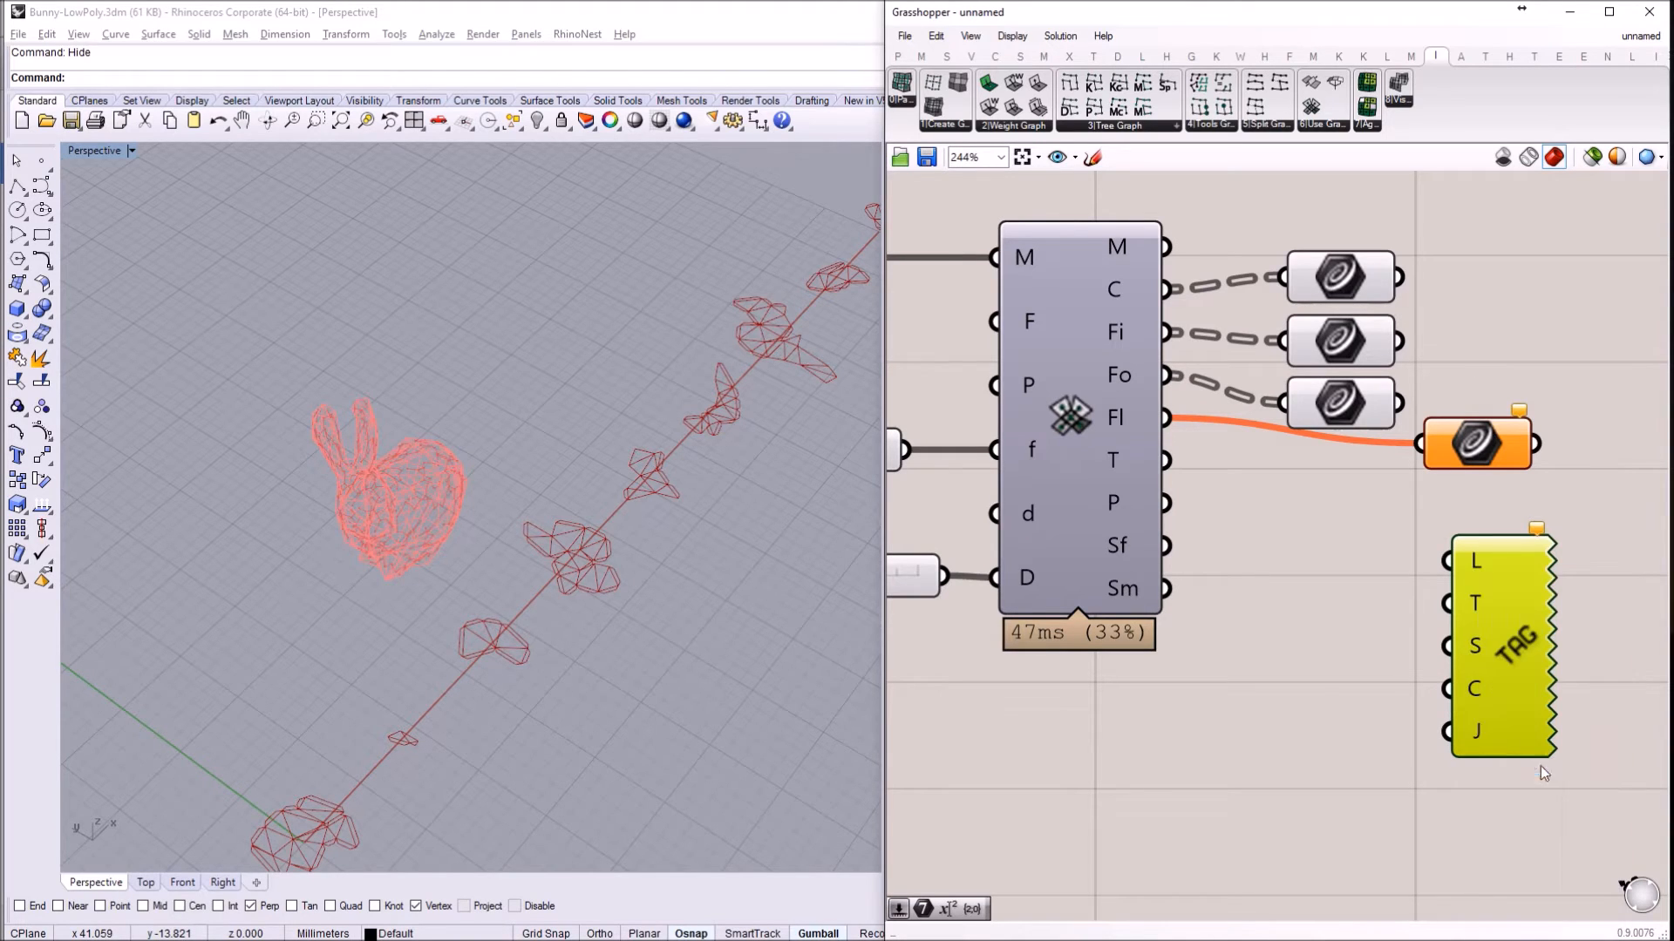
Add a number slider set to 0.135 beside the Text Tag 3D component and feed it into the size (S) input.
double_click(1234, 750)
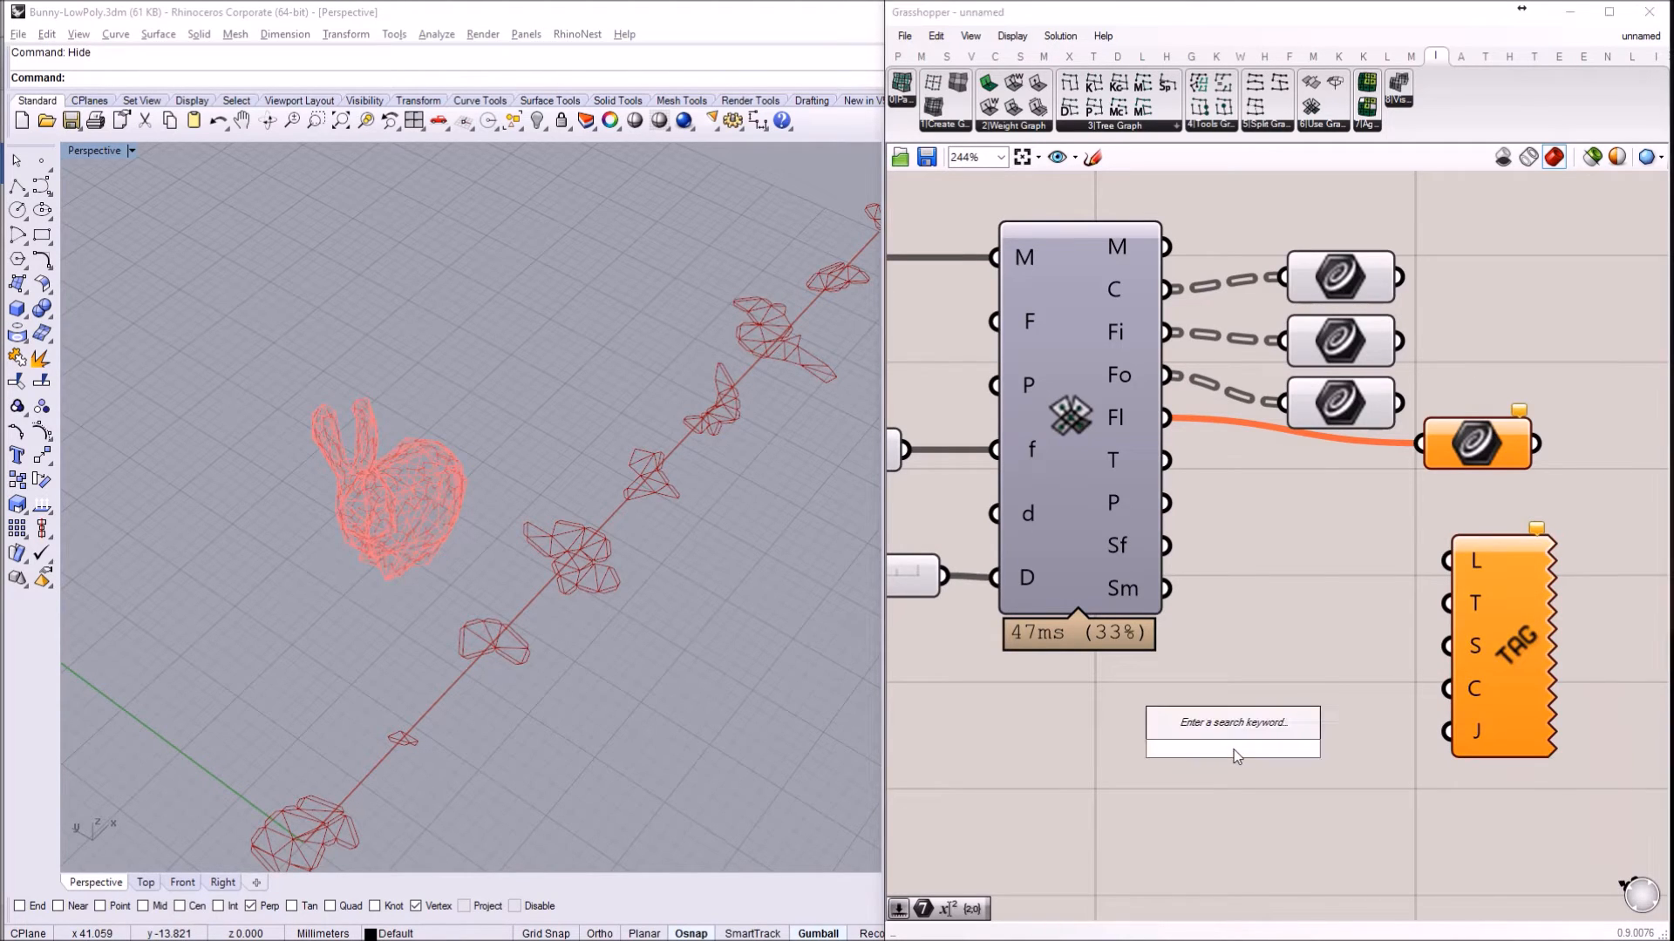
text(slider)
key(Up)
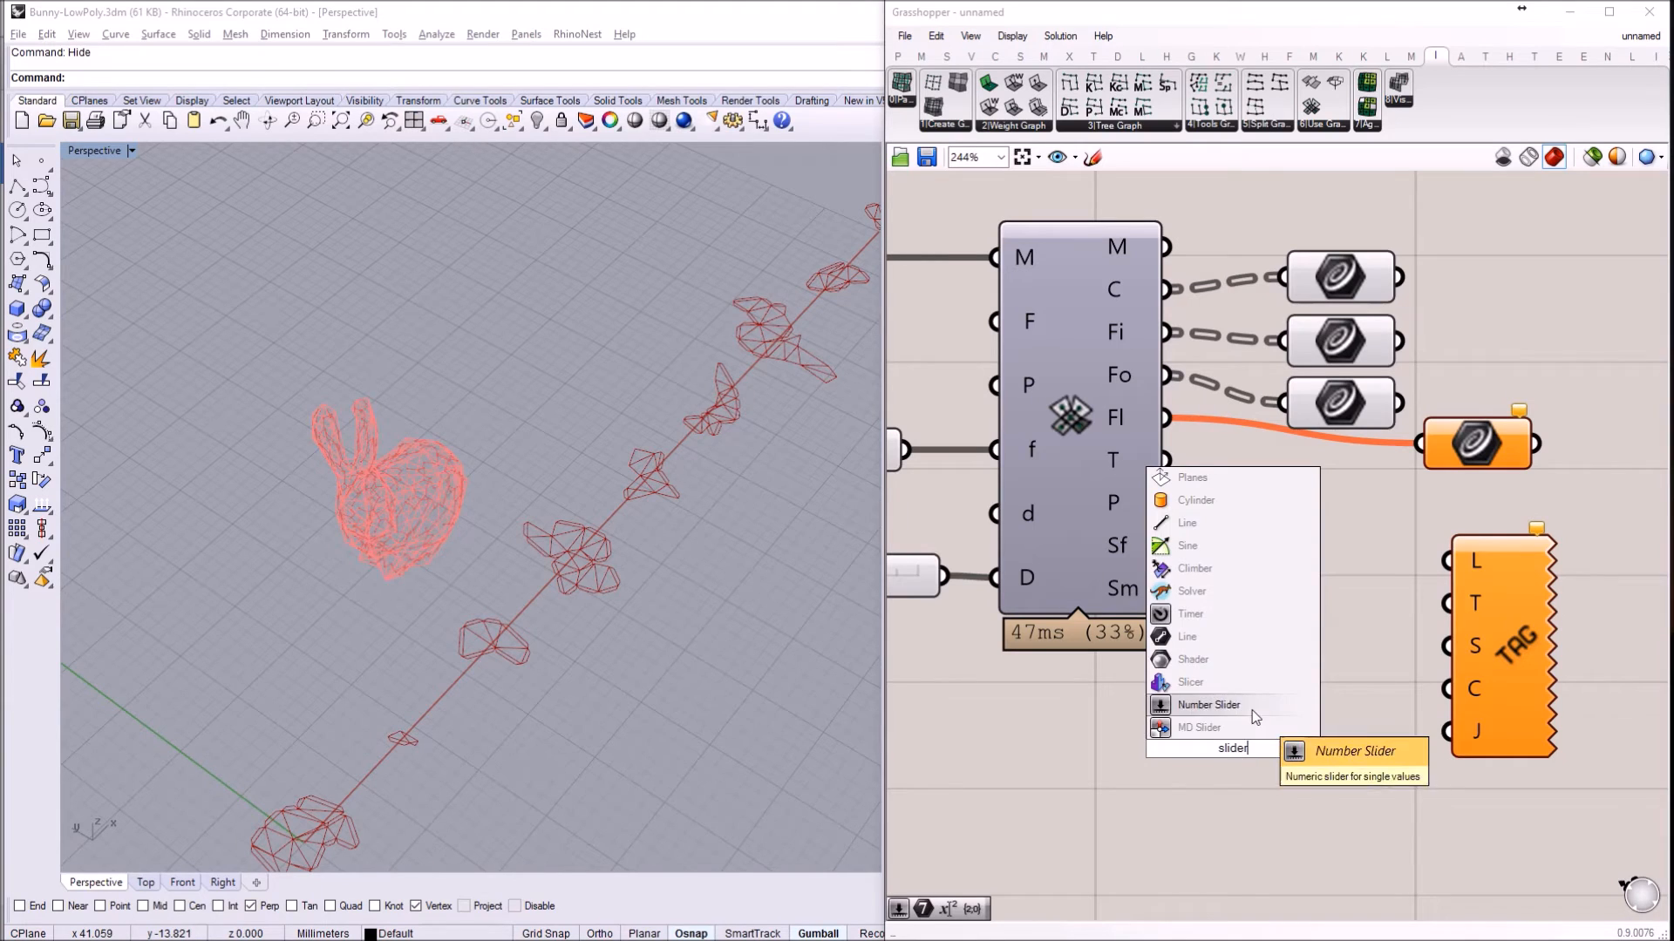
key(Return)
drag(1221, 751, 1196, 752)
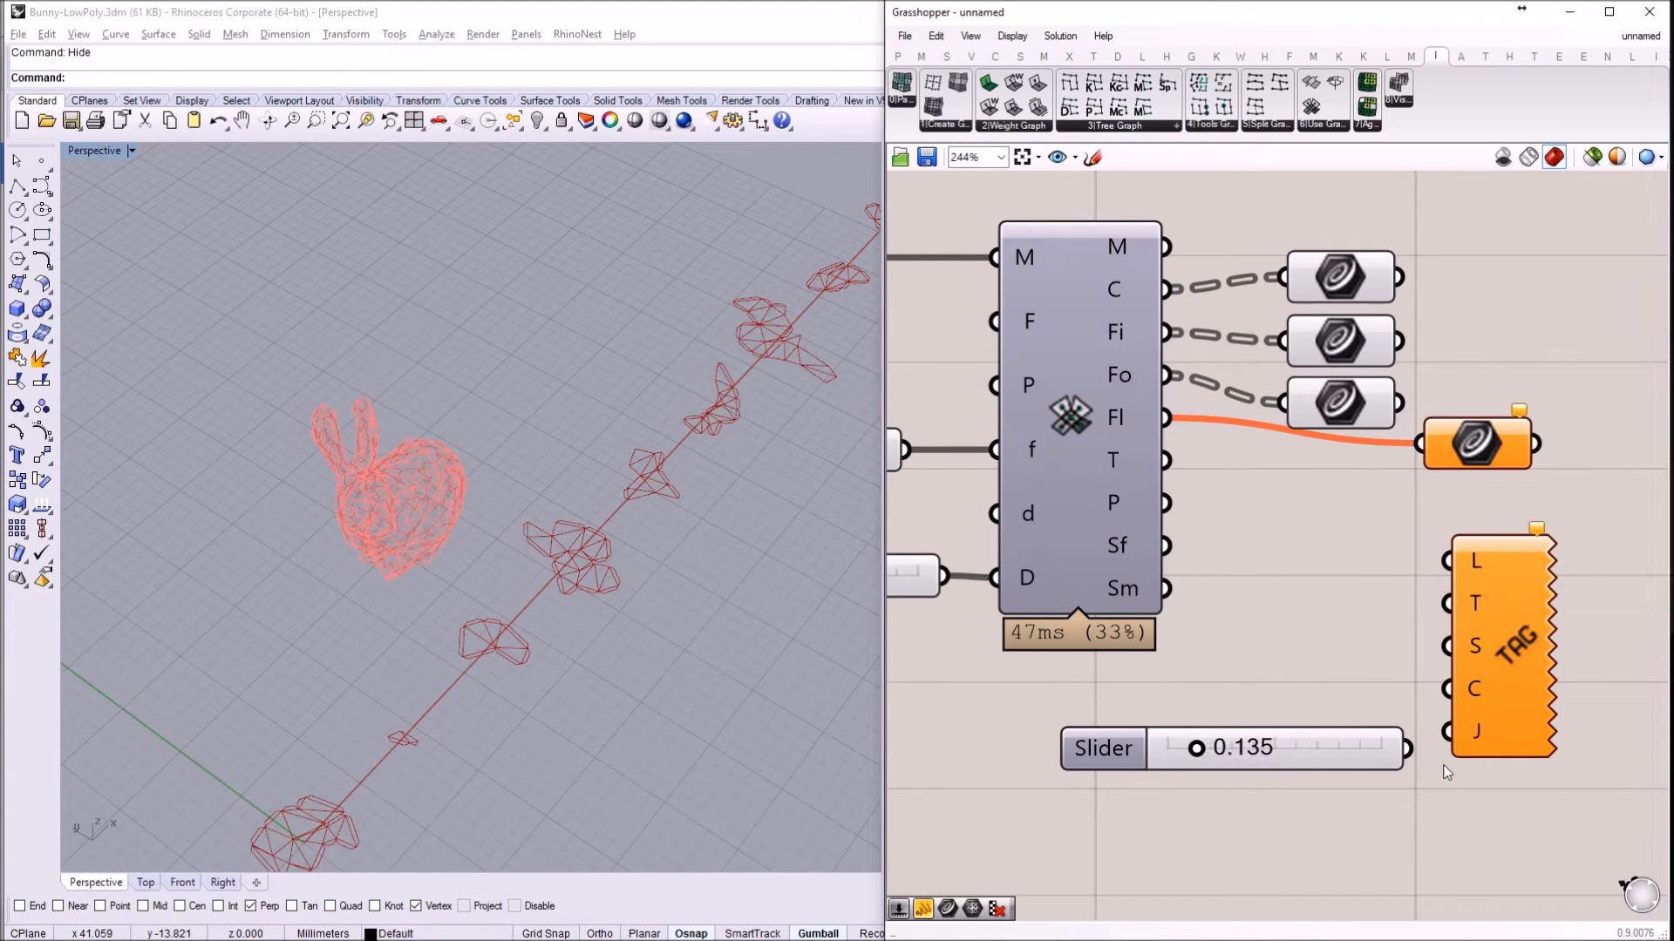
drag(1408, 750, 1447, 646)
drag(1305, 752, 1271, 740)
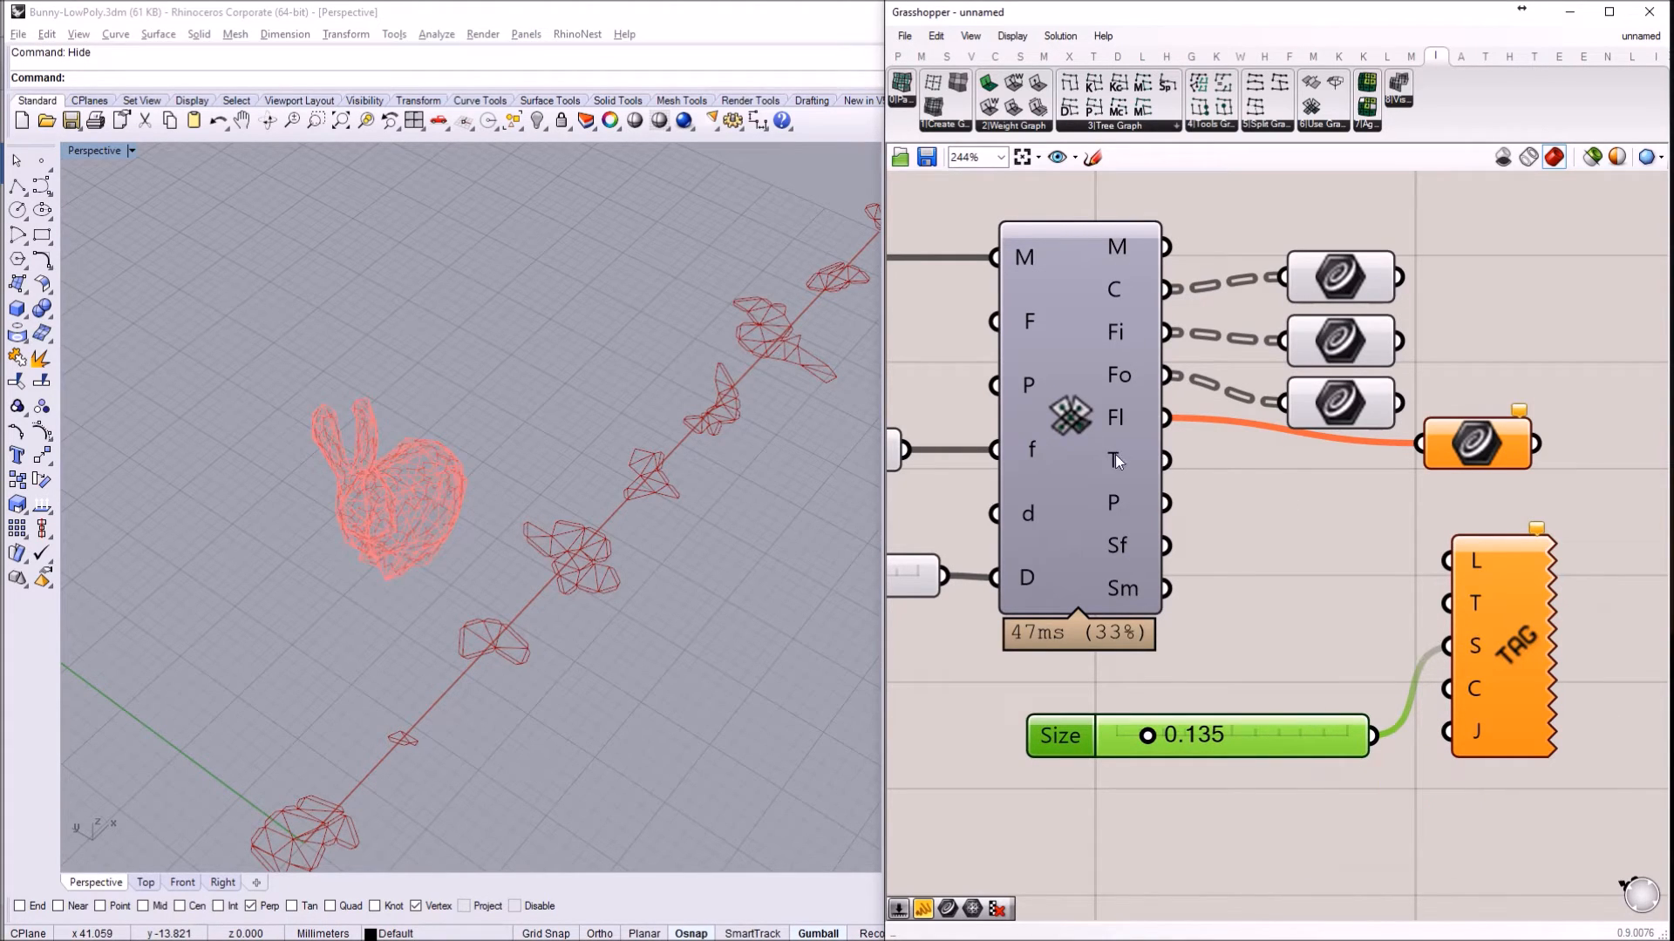
Wire the unroll T output to the tag's T input and the P output to its L input, and view the labels up close.
drag(1168, 462, 1447, 603)
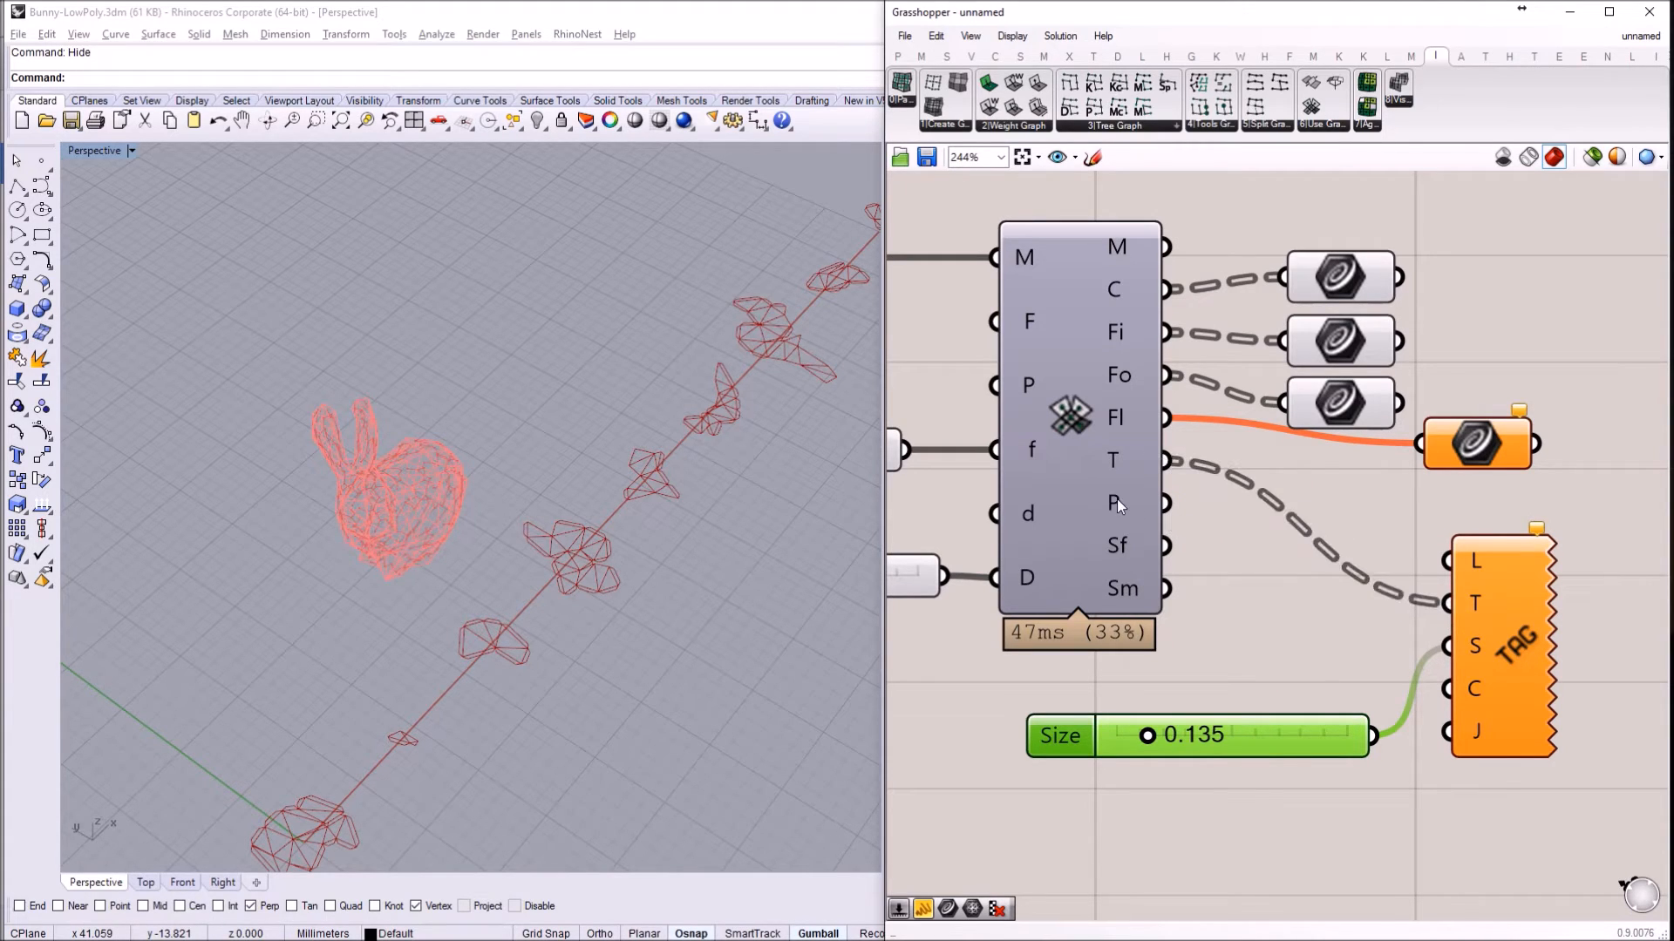
drag(1168, 503, 1447, 561)
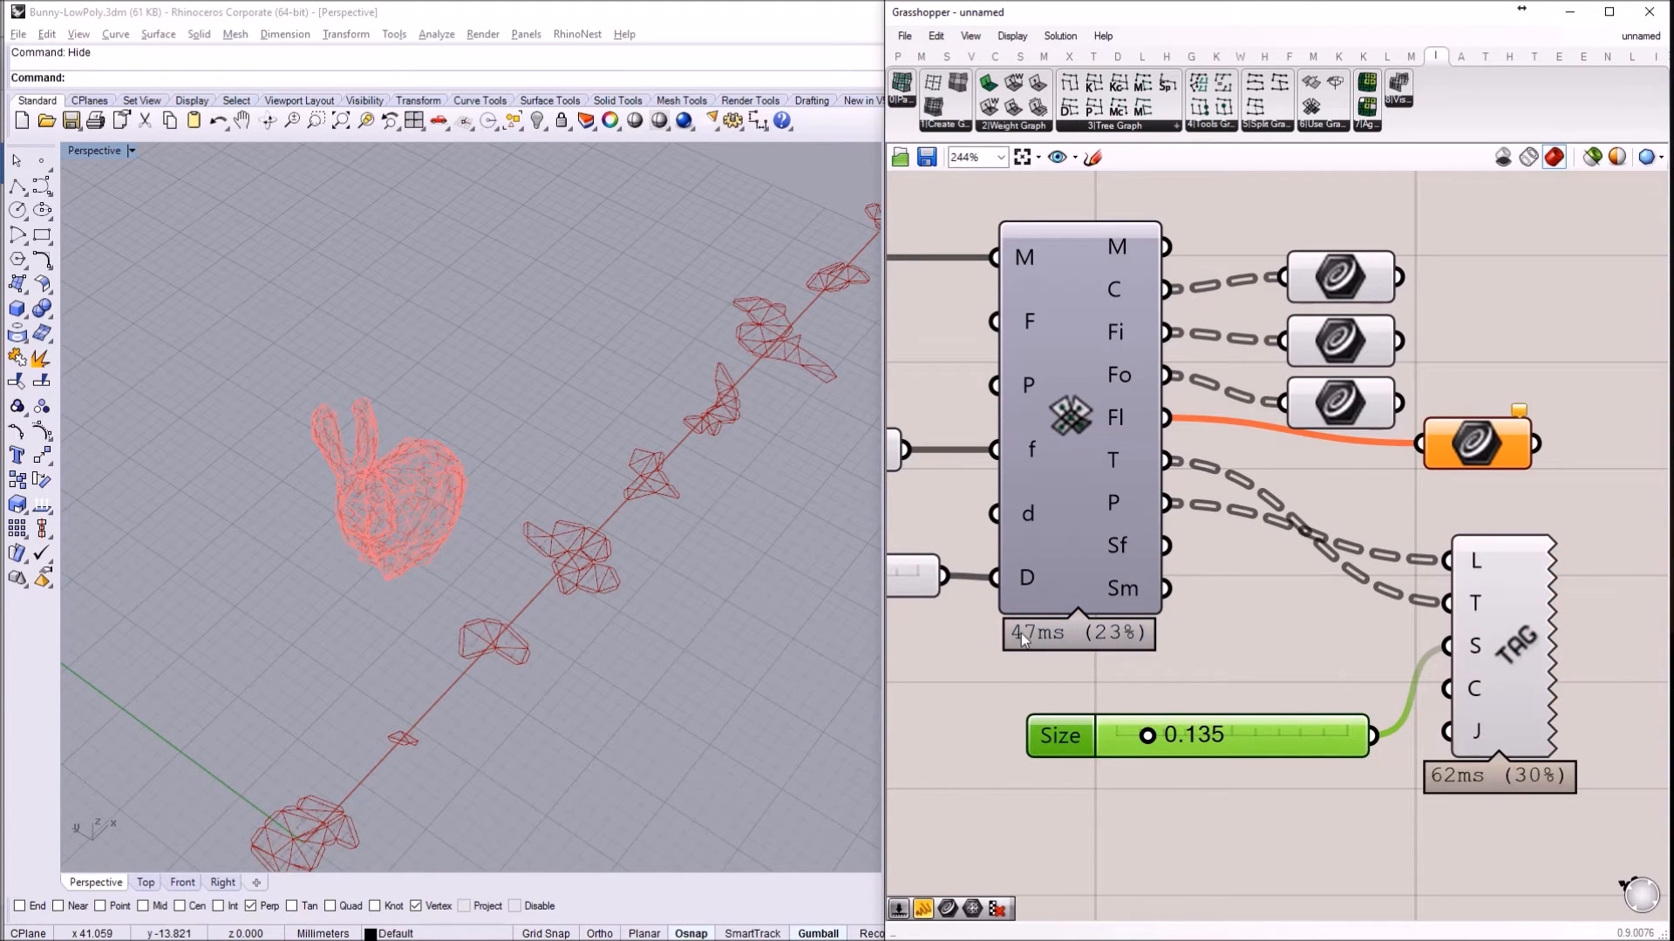
scroll(567, 562, up, 4)
scroll(567, 557, up, 5)
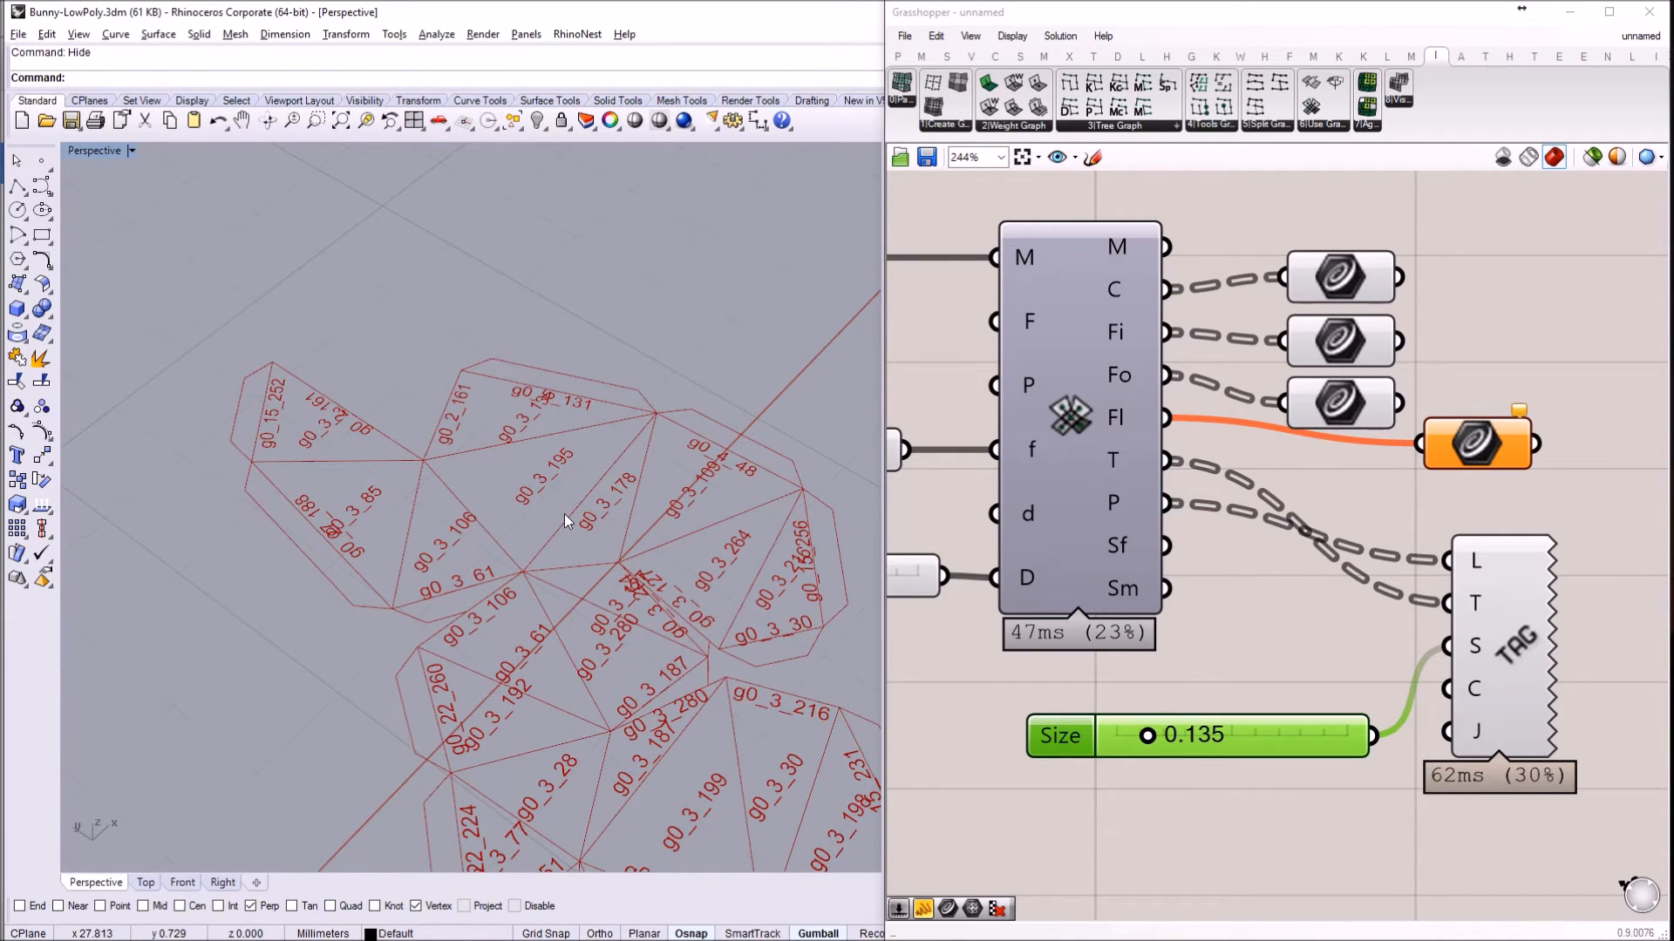
Reduce the text tag size to 0.071 with the Size slider.
scroll(504, 434, down, 2)
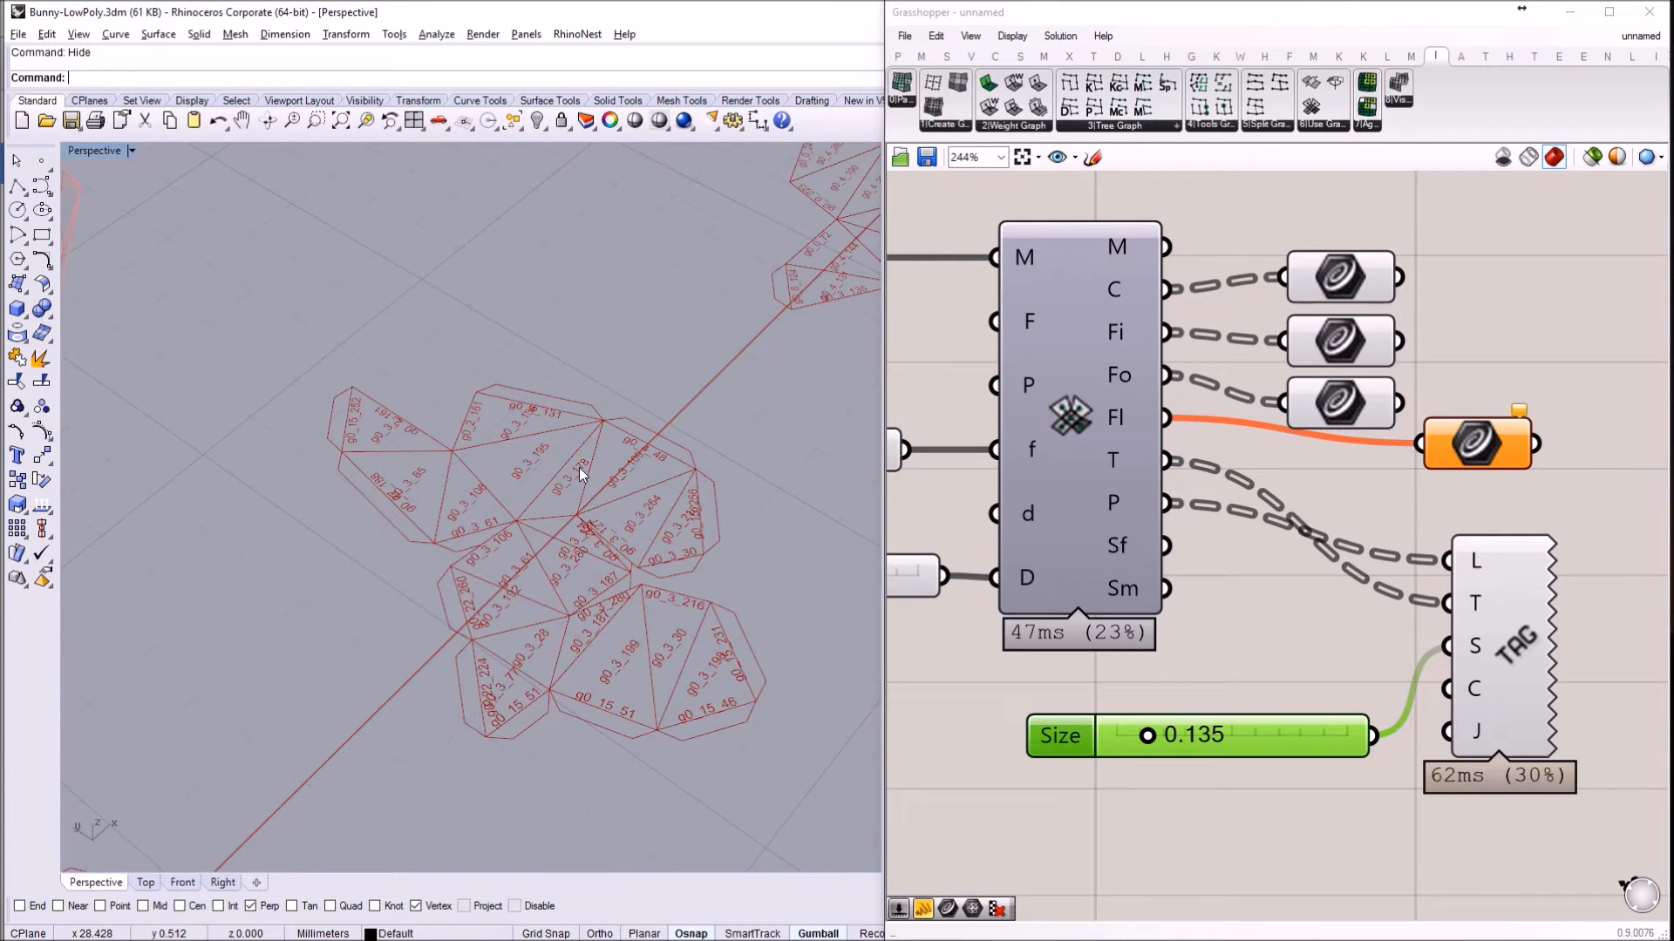
right_drag(578, 467, 583, 489)
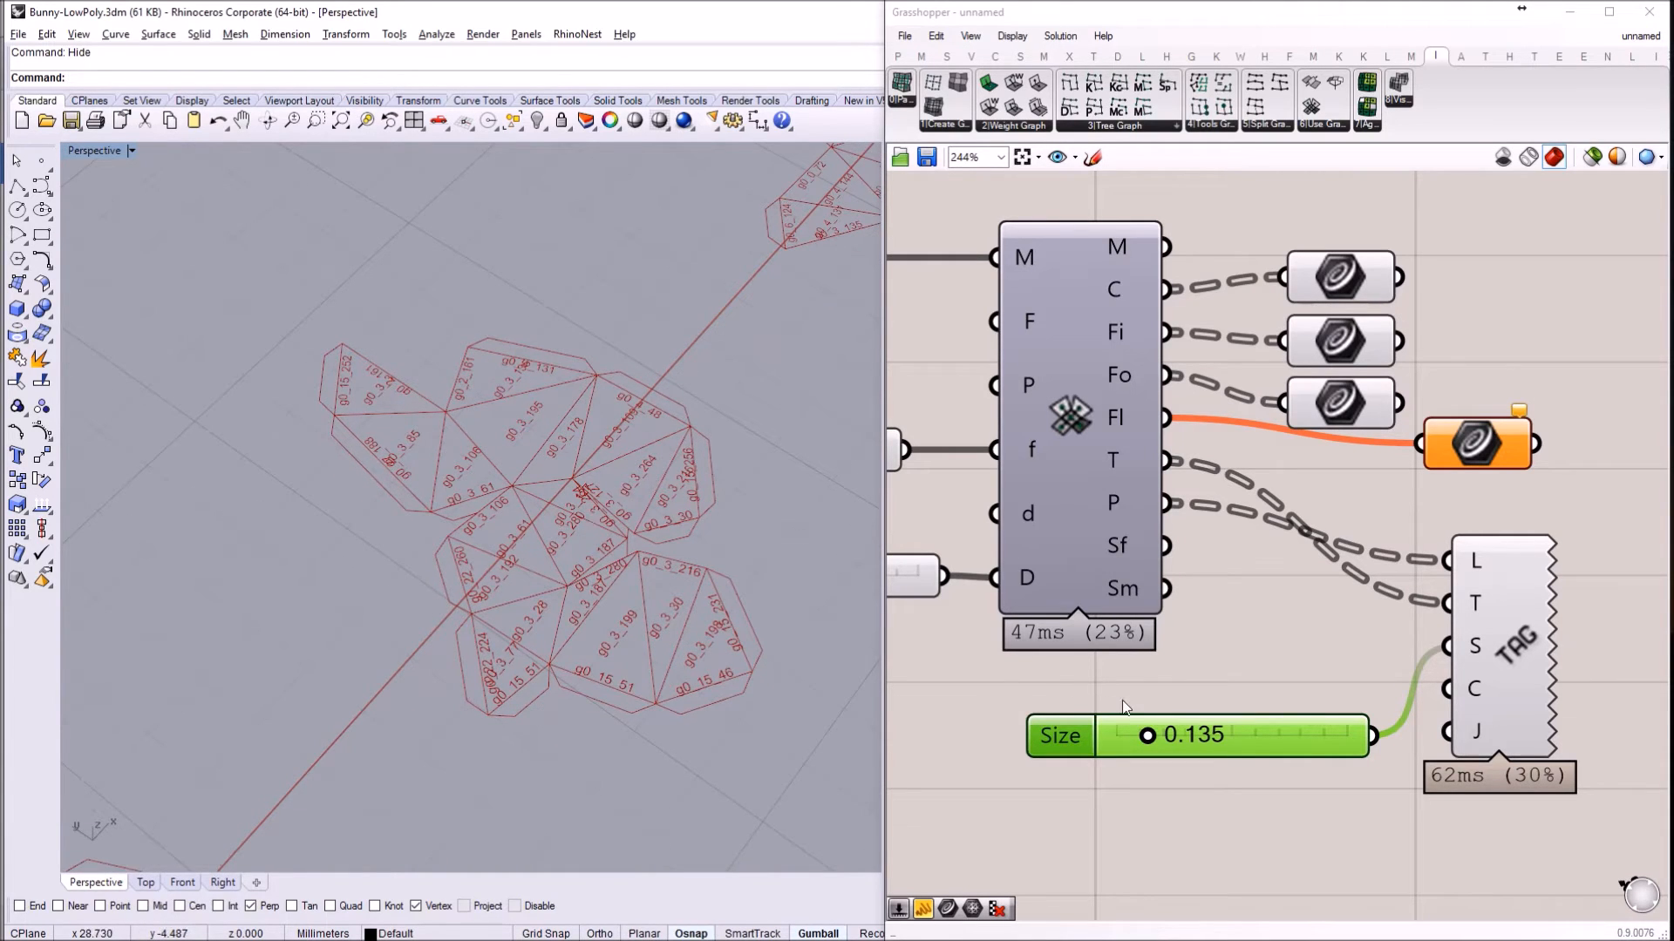
drag(1147, 739, 1131, 739)
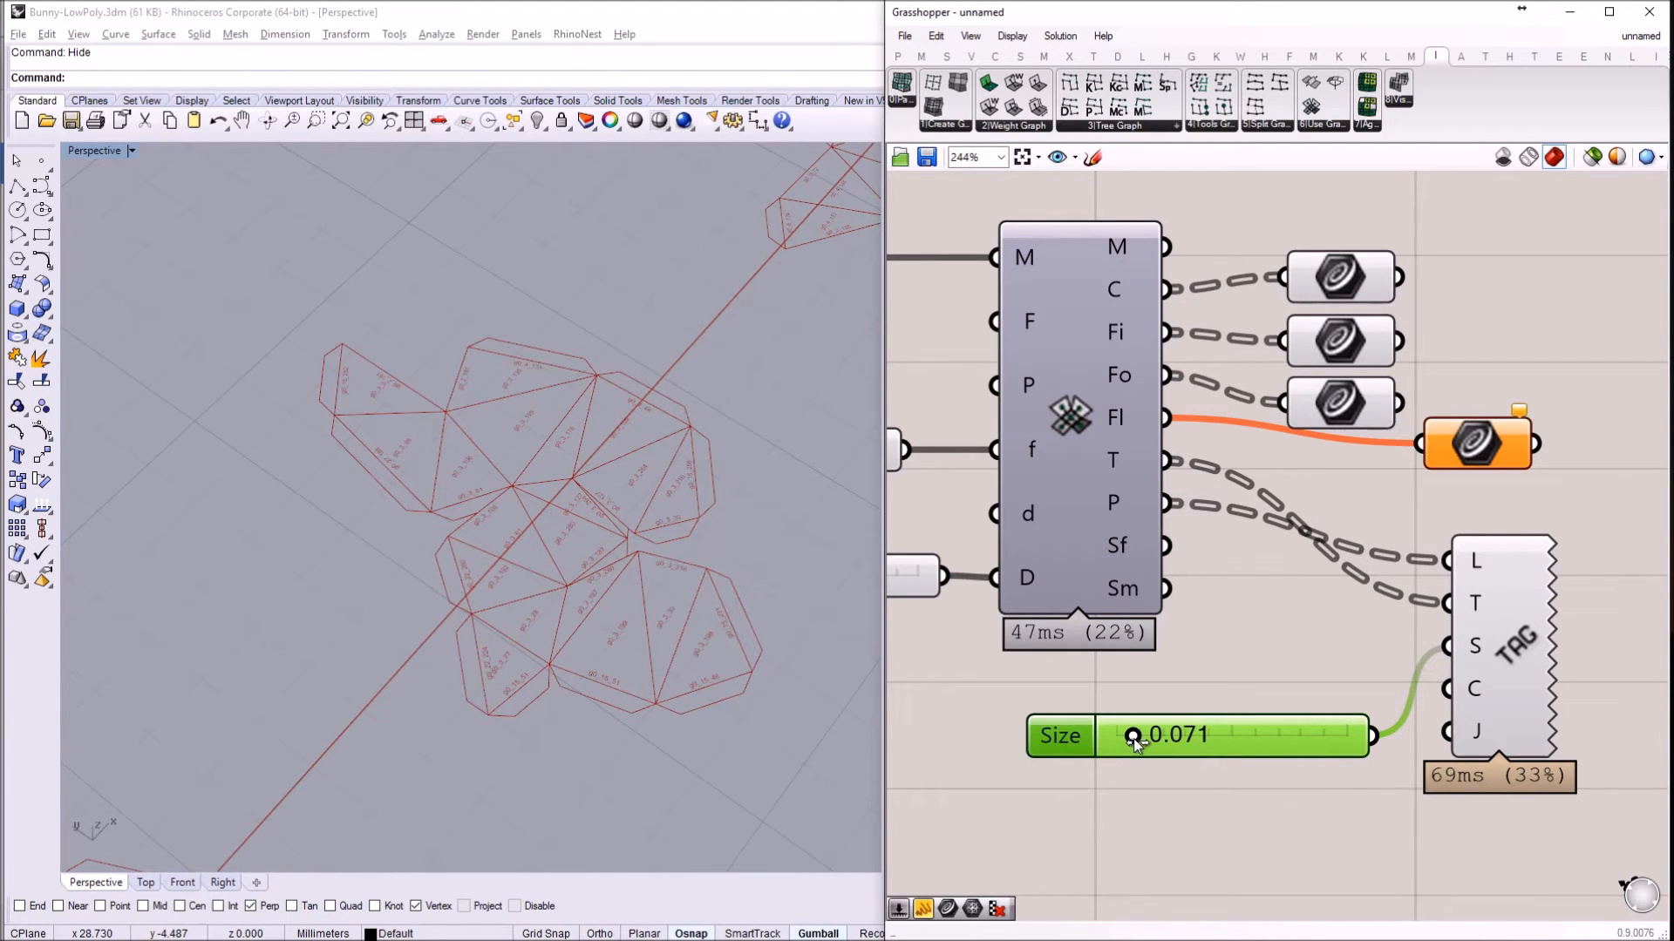
Examine the text labels along the edges and flaps of an unrolled piece, and return to an overview of all pieces.
right_drag(596, 495, 589, 510)
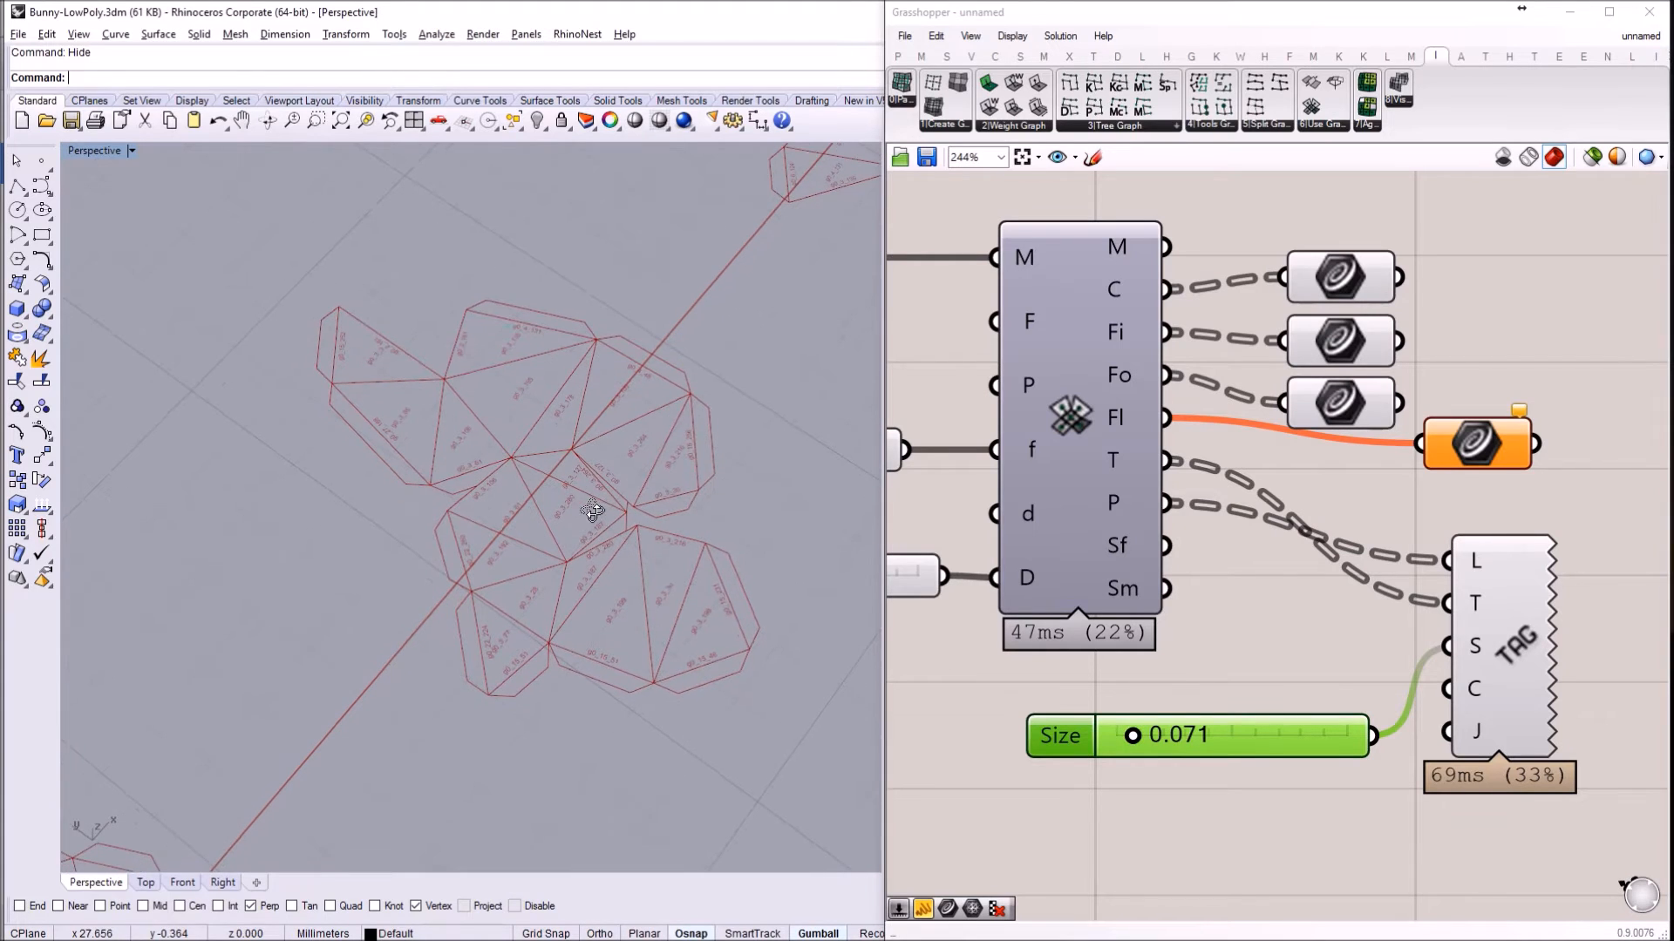
scroll(575, 516, up, 5)
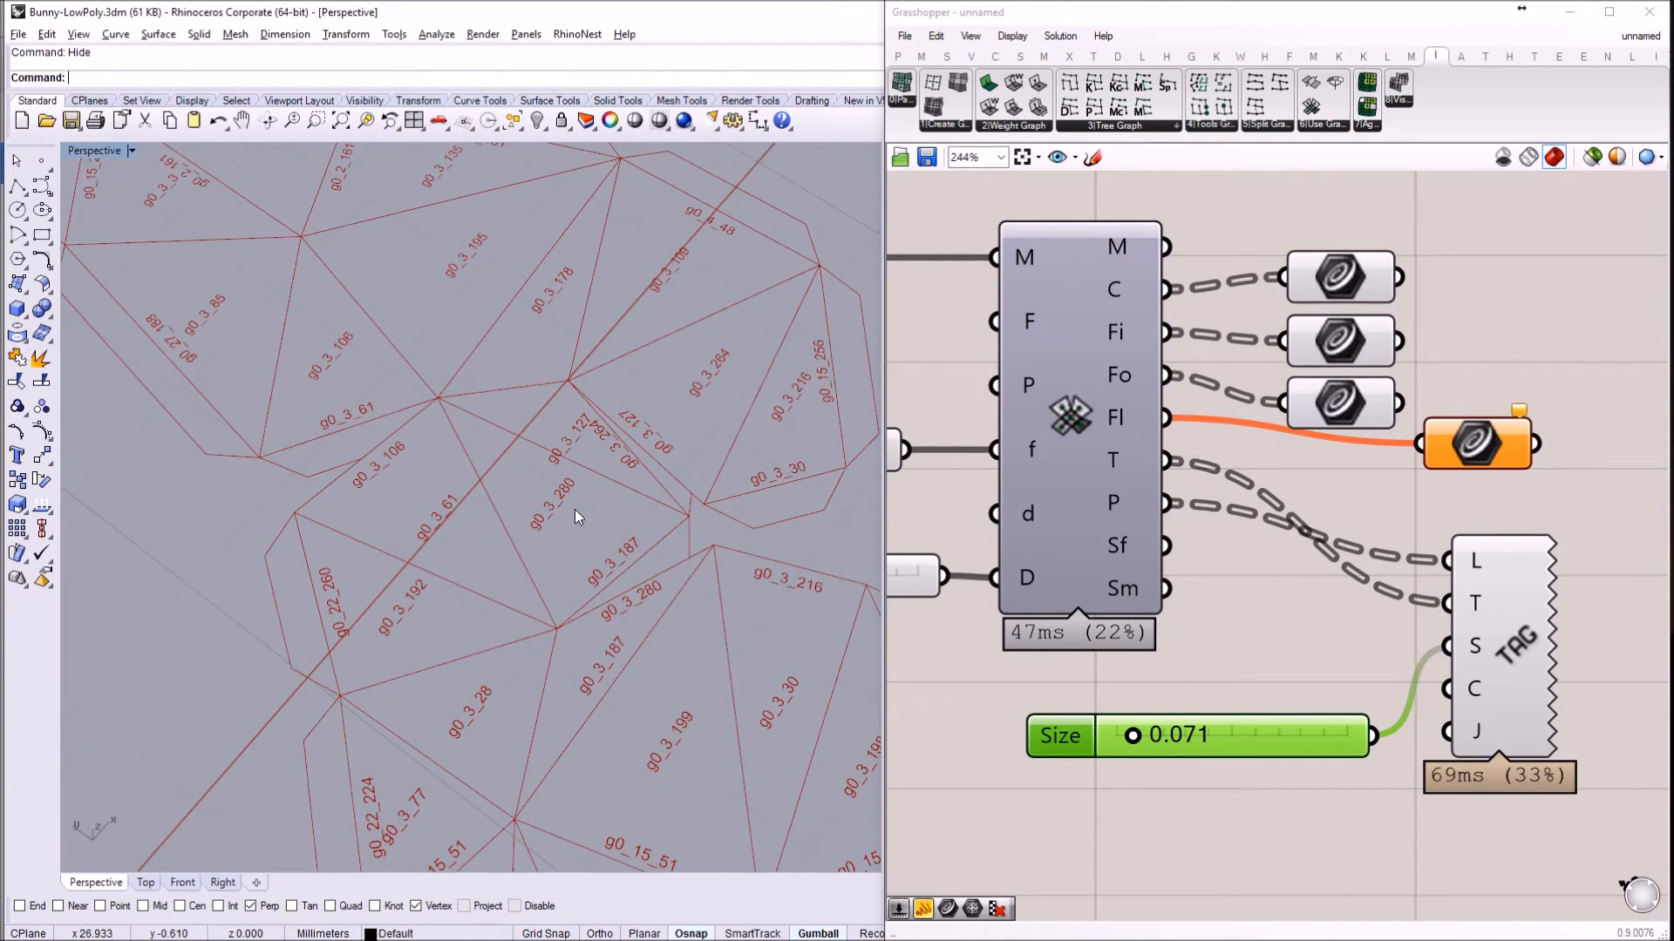
scroll(574, 504, down, 3)
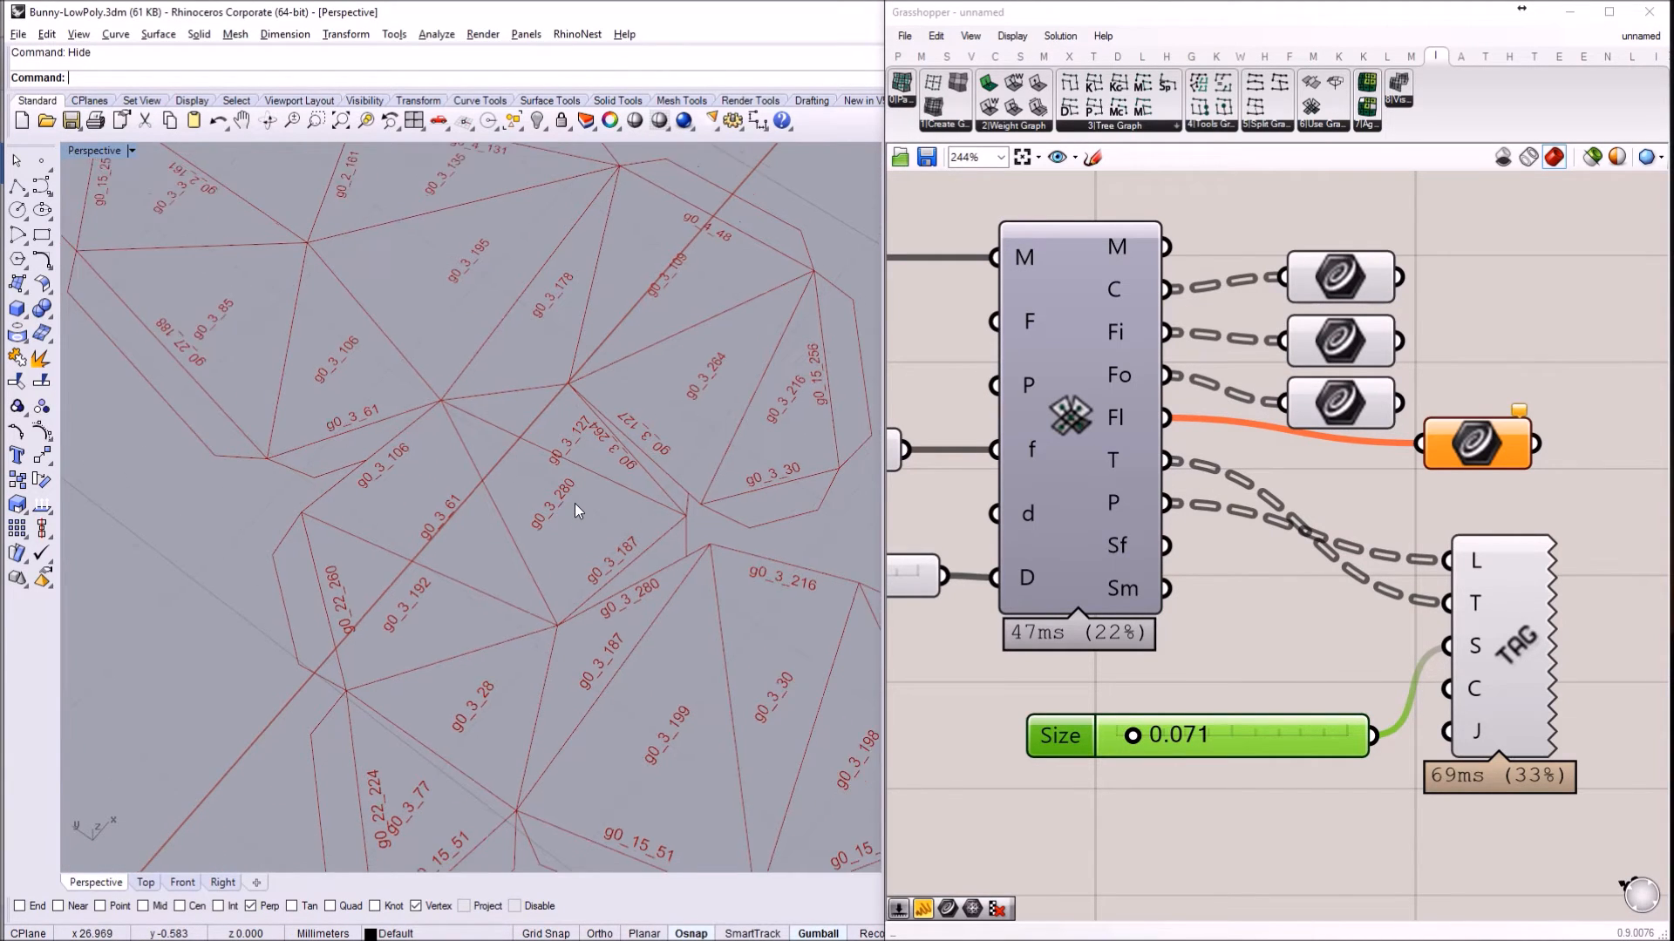
scroll(661, 756, up, 3)
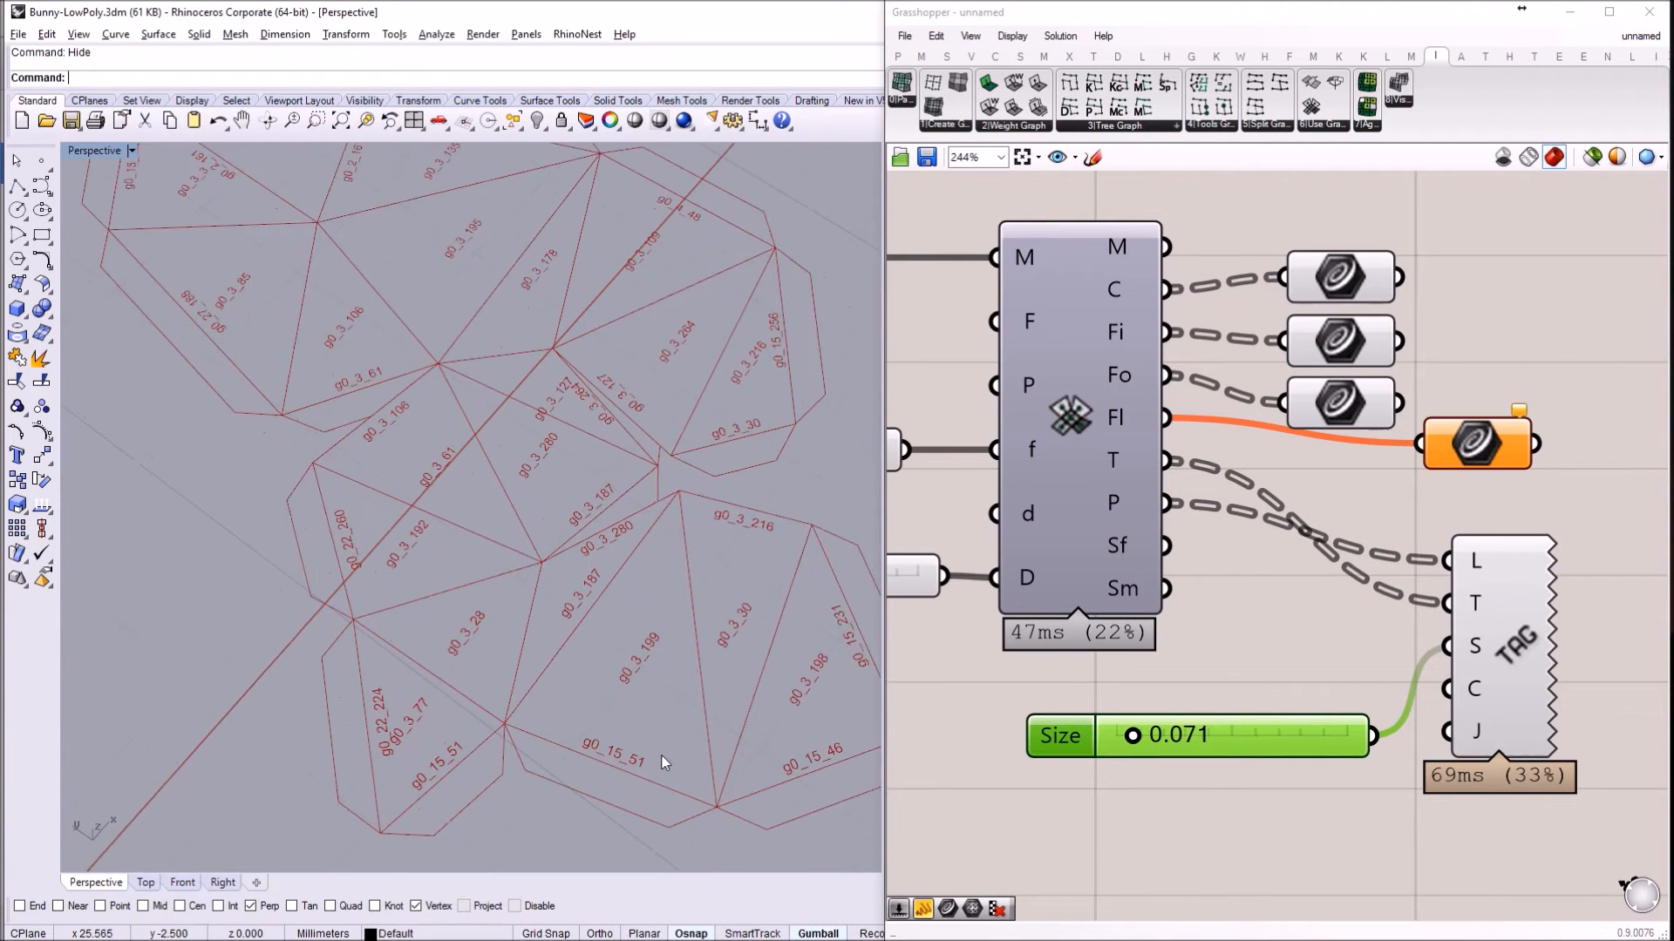
scroll(661, 755, down, 2)
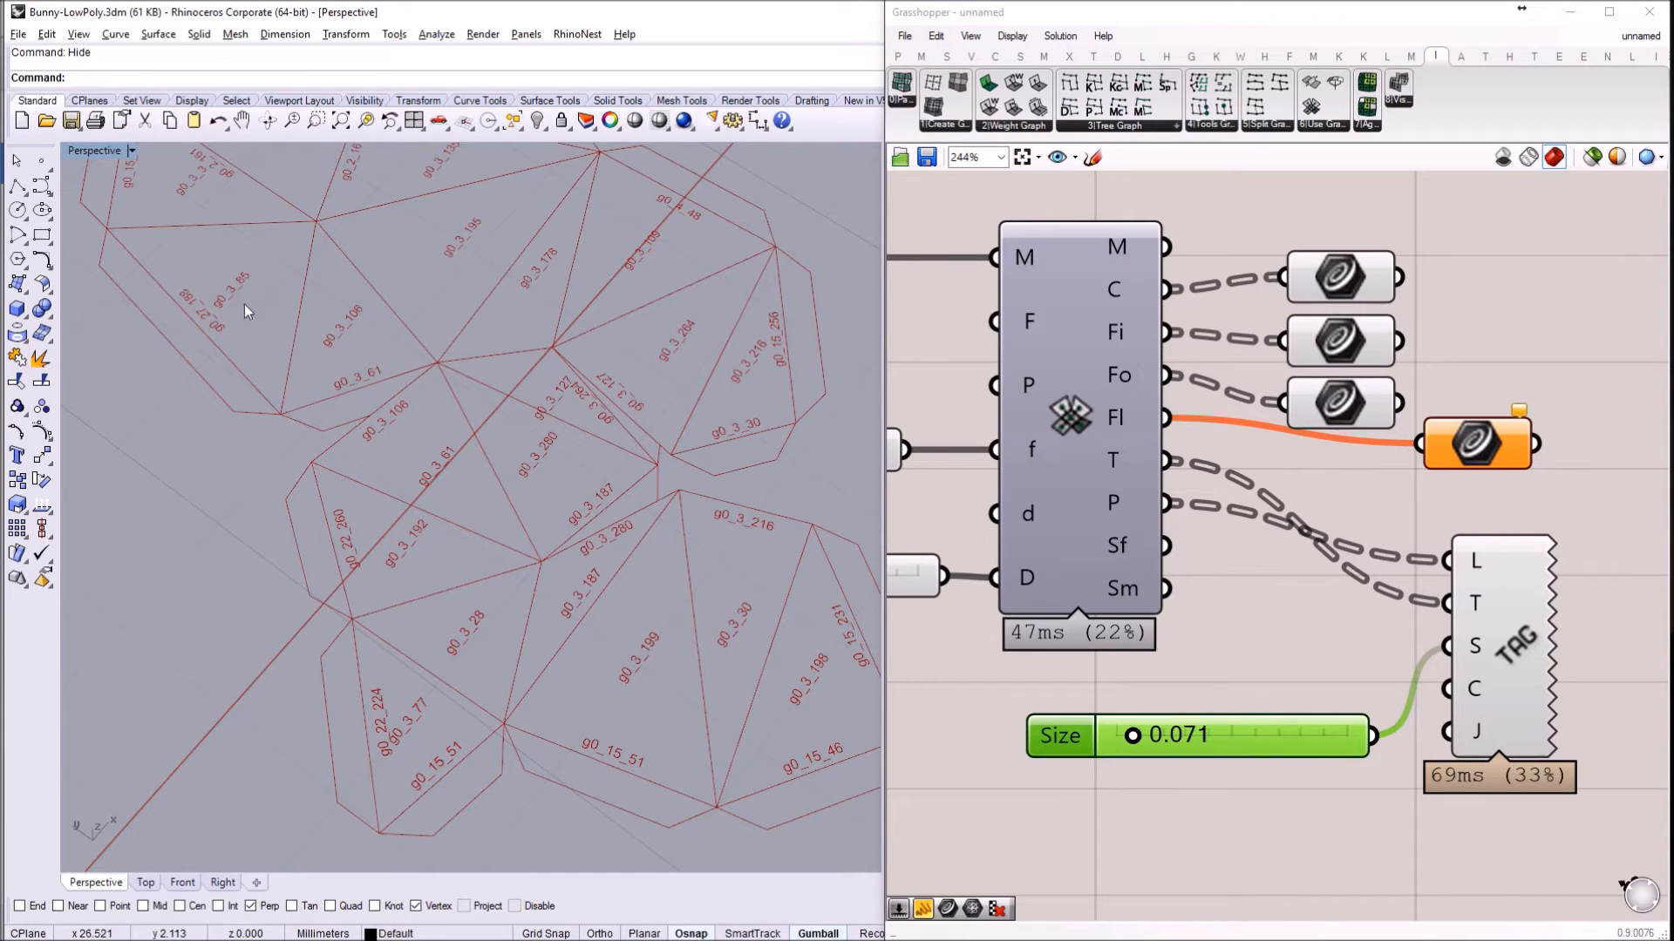
scroll(472, 568, down, 3)
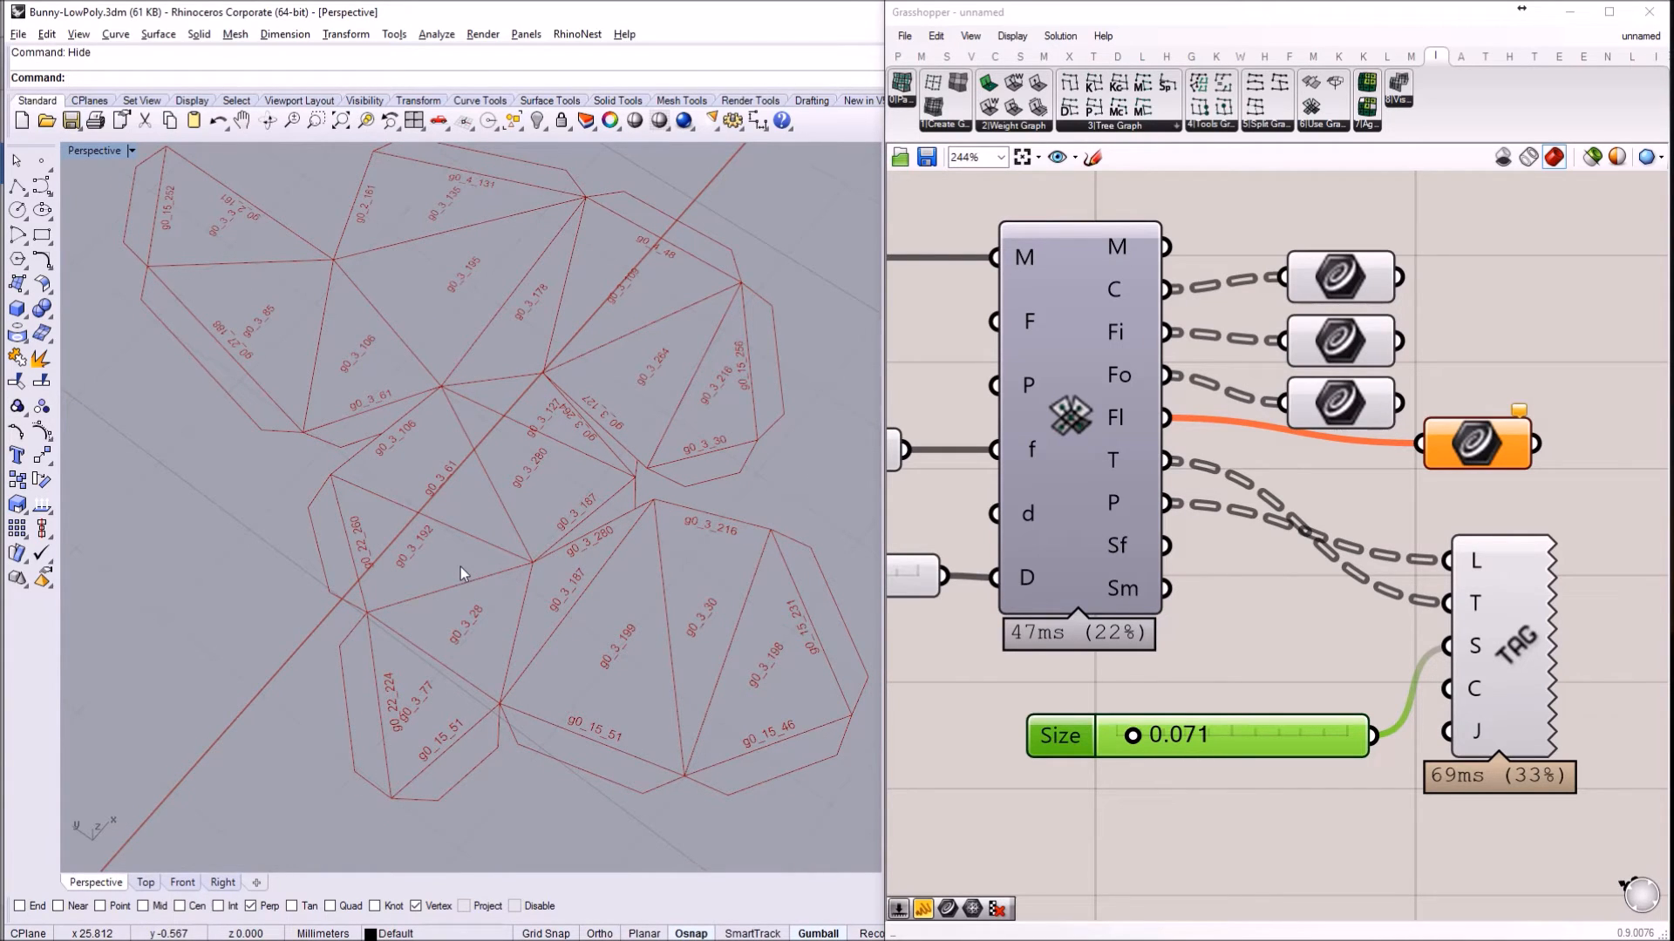
scroll(622, 619, up, 1)
scroll(608, 645, up, 1)
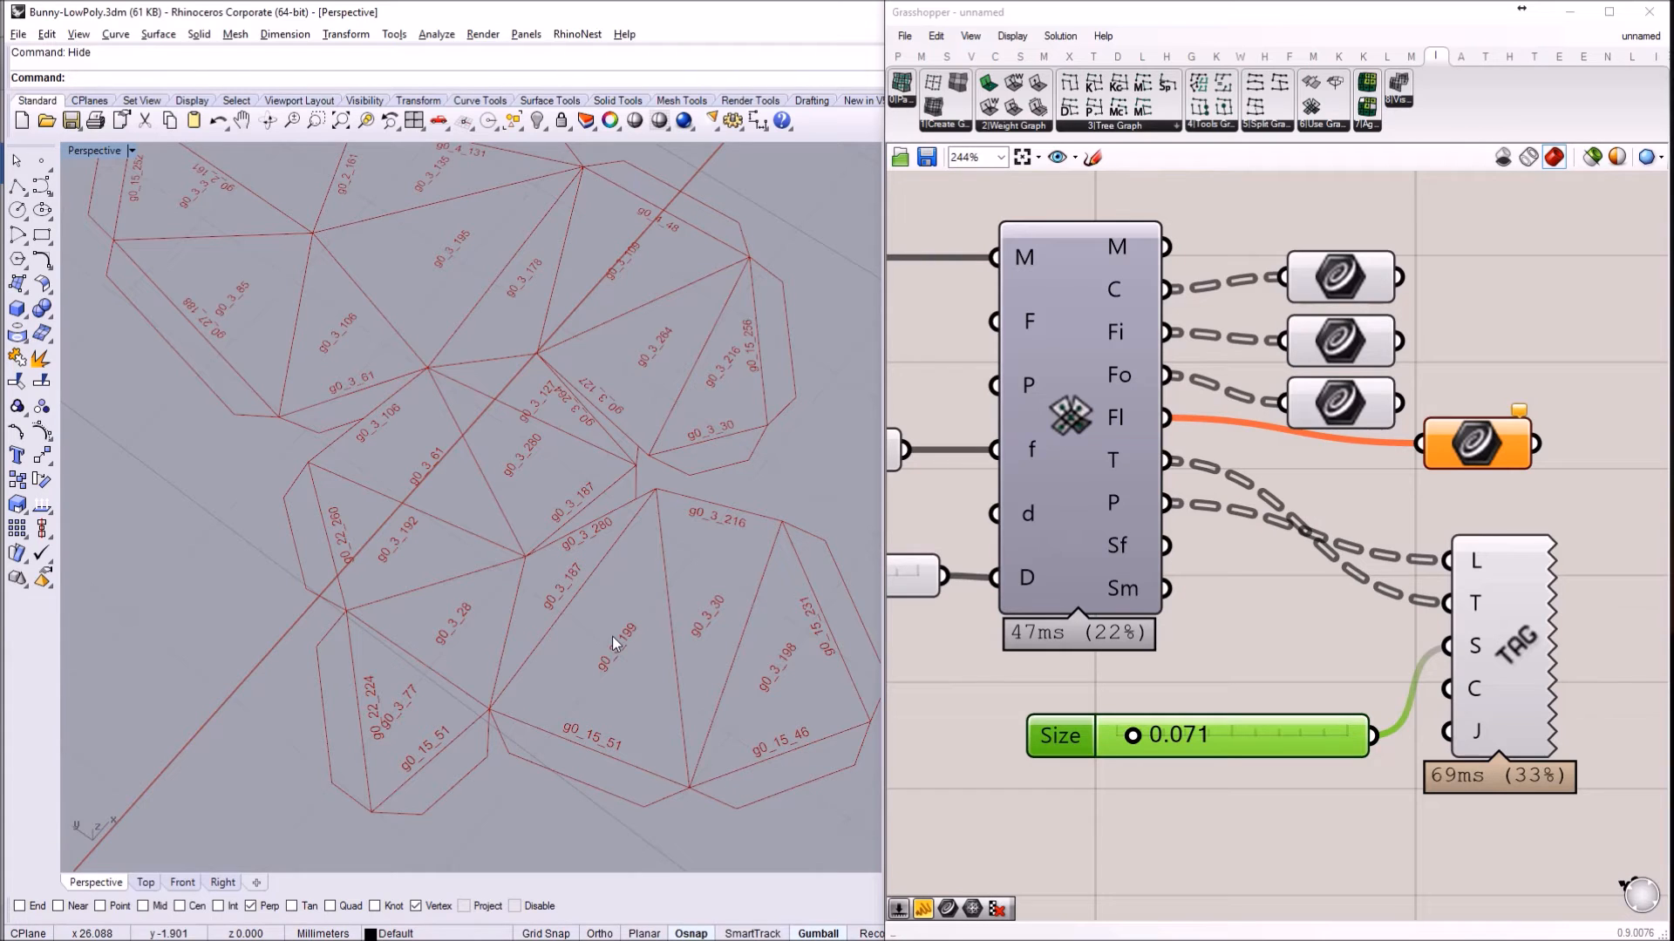
right_drag(642, 658, 631, 753)
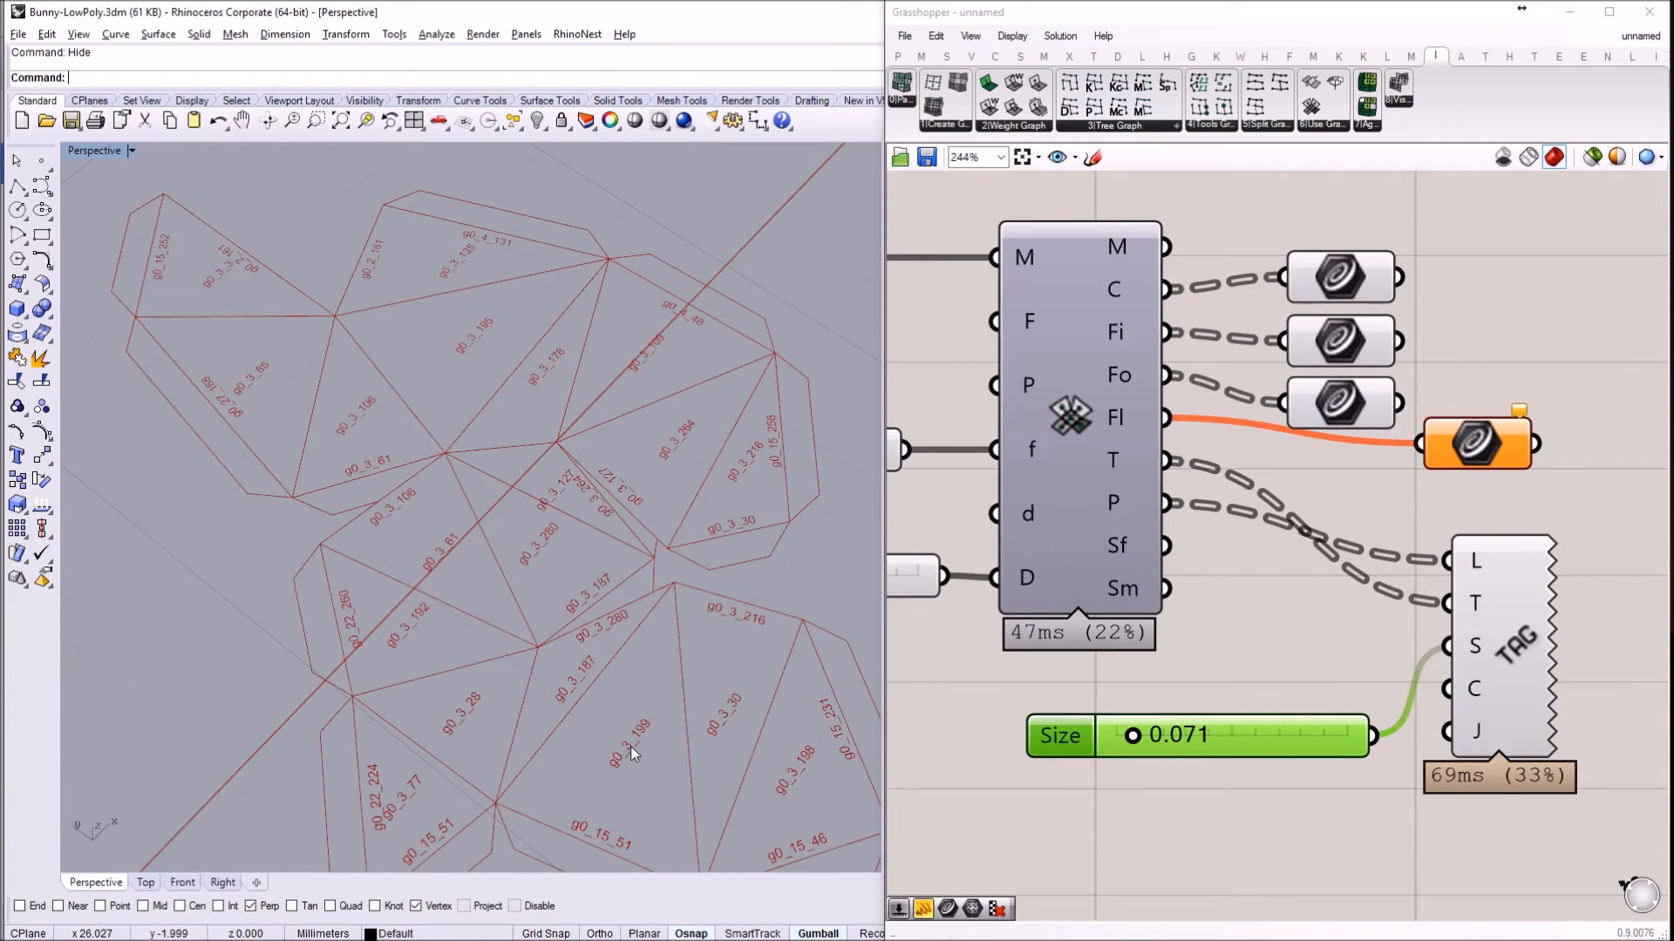
scroll(626, 635, down, 3)
scroll(577, 568, down, 1)
scroll(577, 569, down, 1)
scroll(589, 534, down, 2)
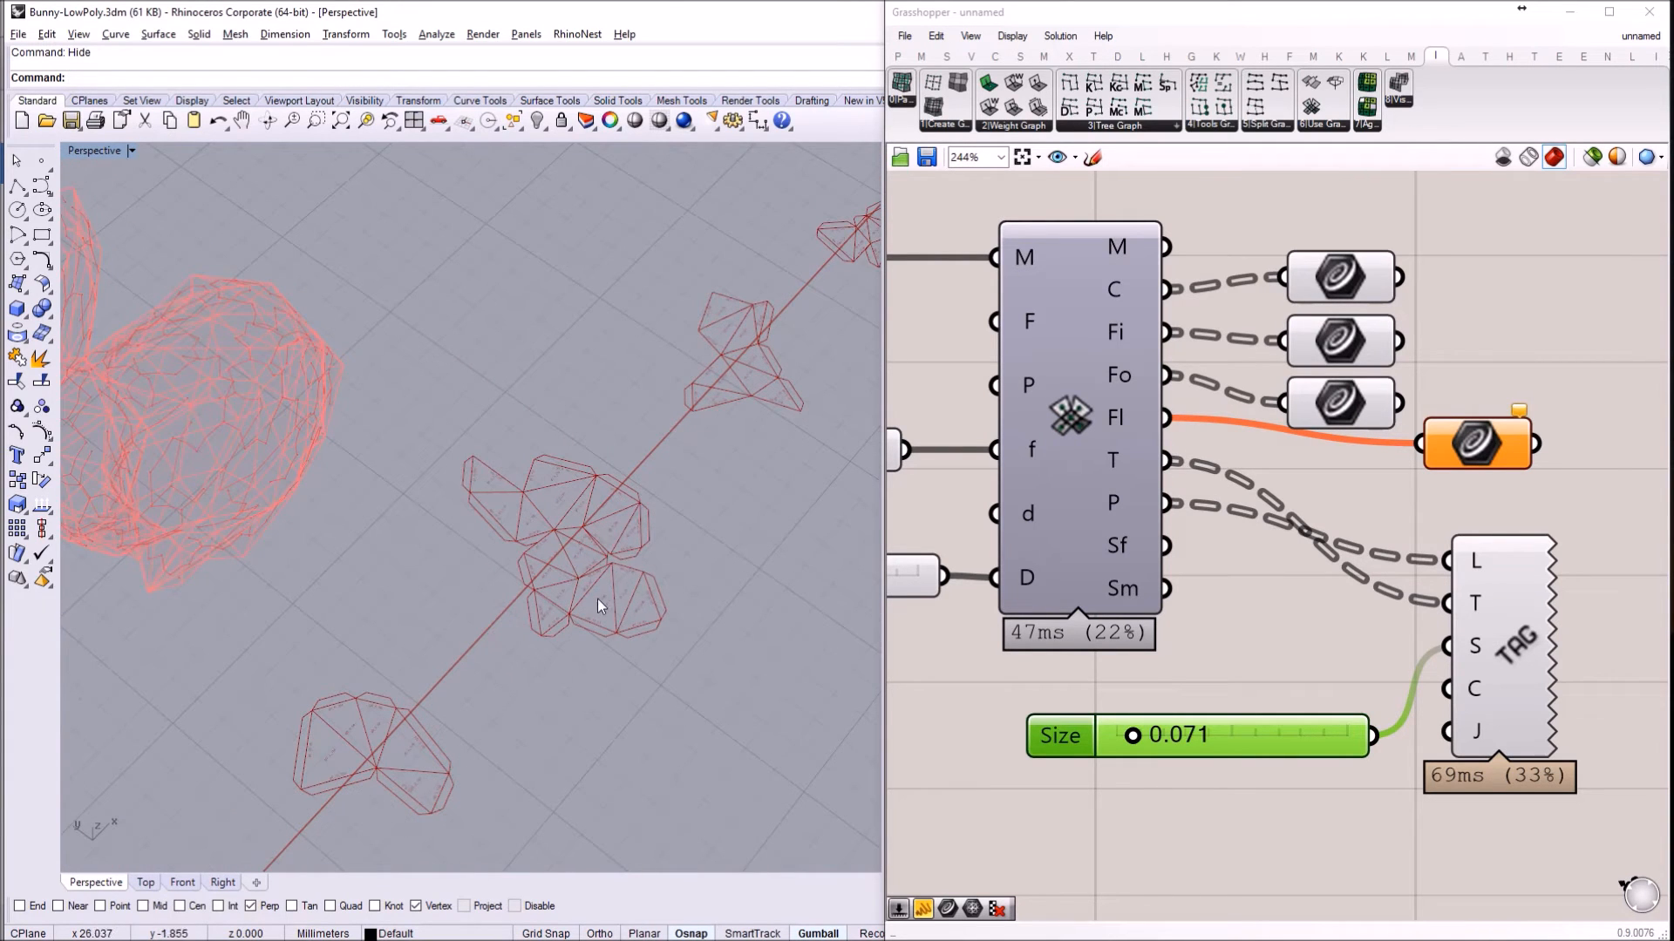
scroll(601, 587, down, 4)
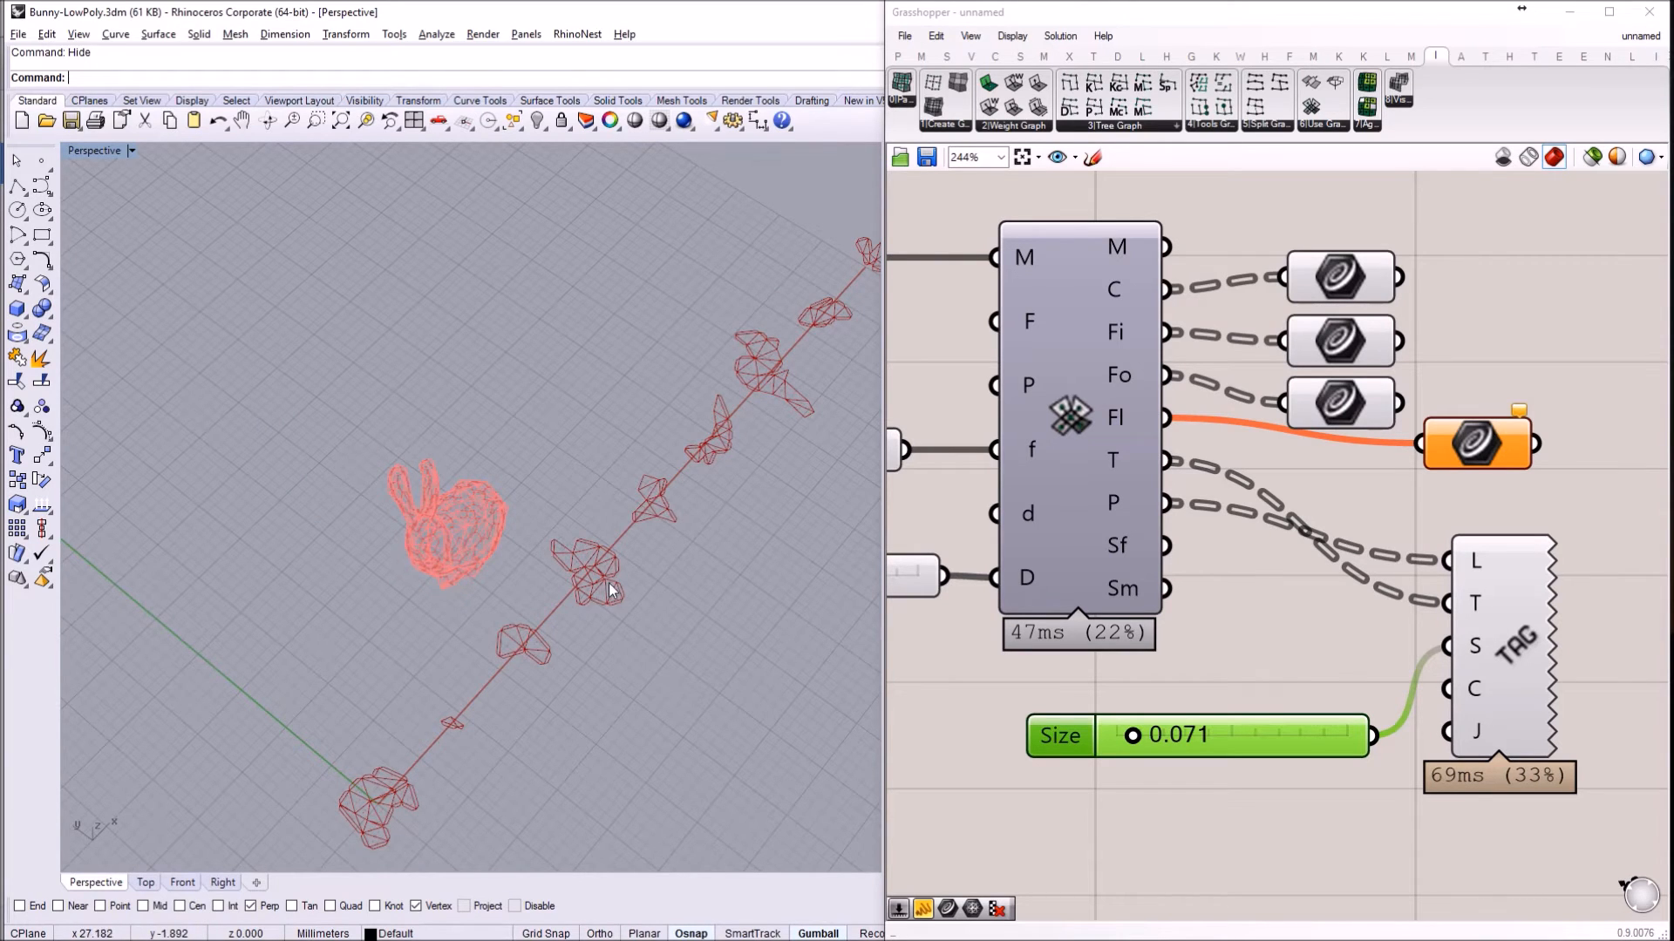
Examine the edge, face and flap labels of an unrolled piece up close, and survey the rest of the row in perspective.
scroll(610, 579, up, 5)
scroll(598, 608, up, 5)
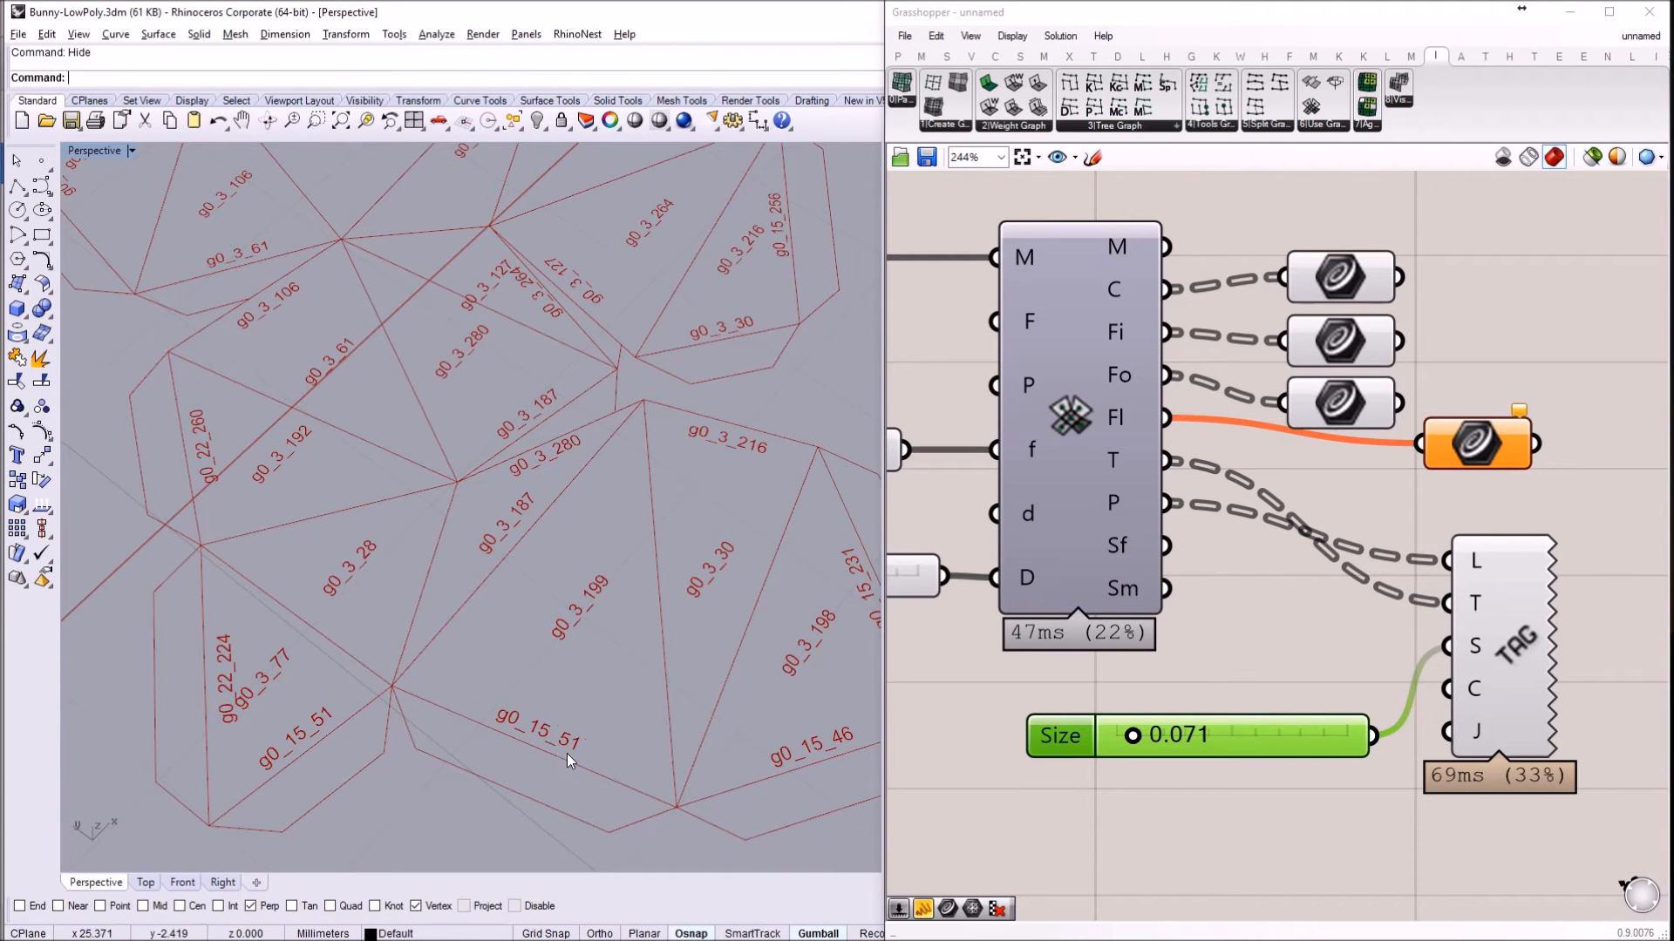
scroll(541, 741, down, 2)
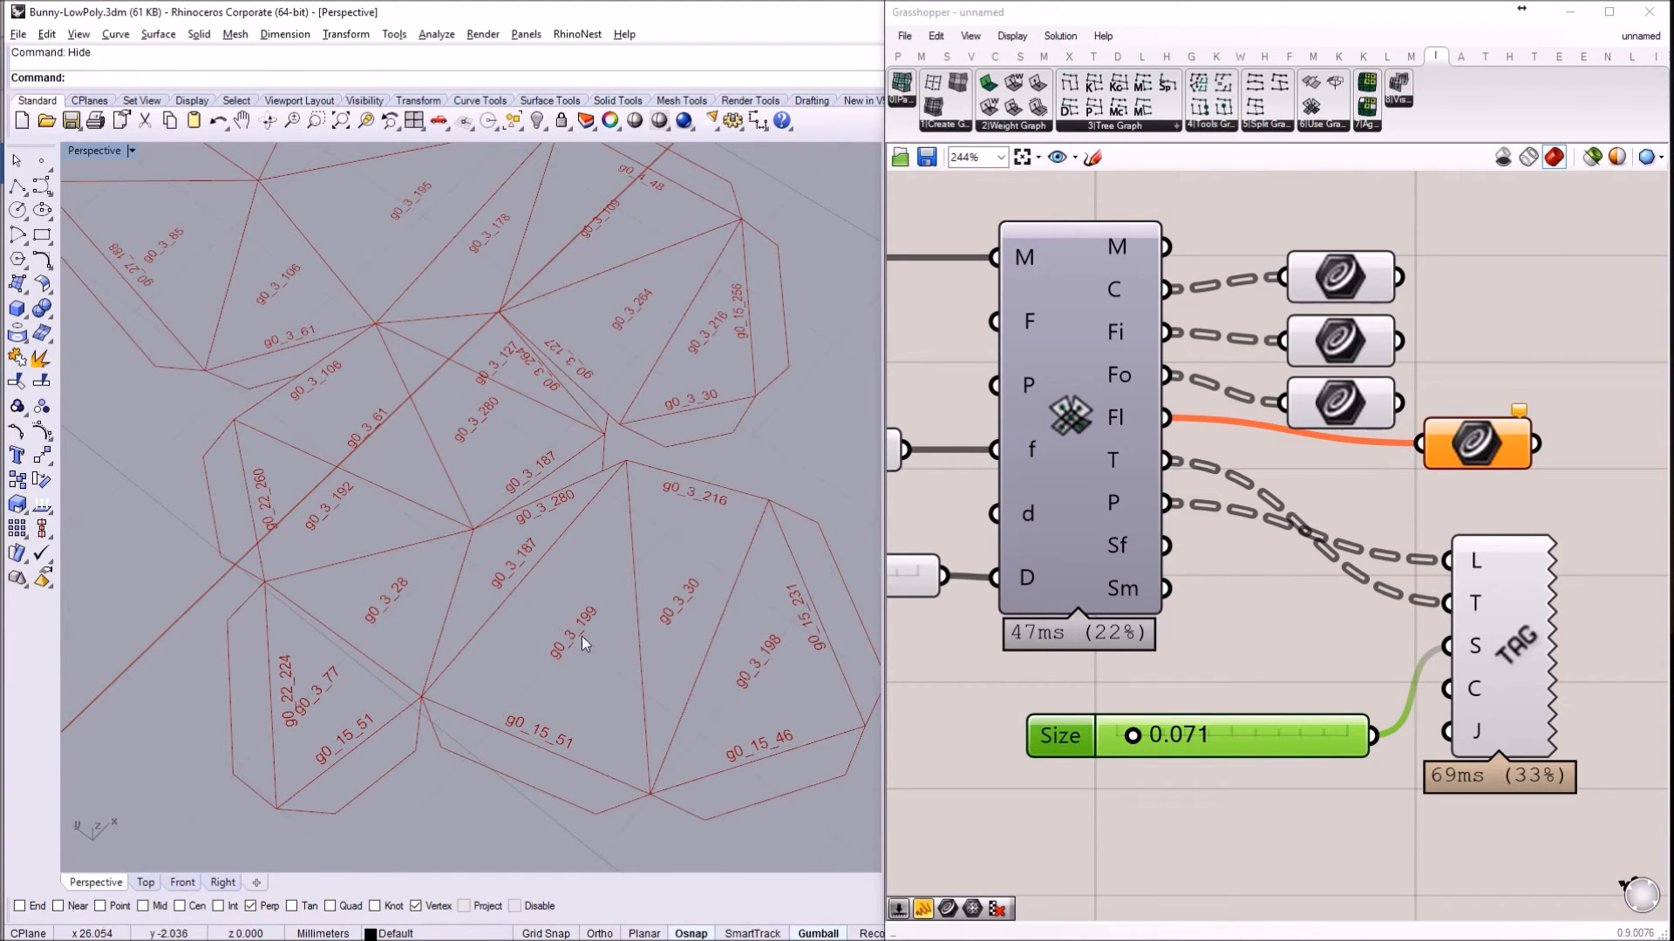
scroll(588, 622, down, 2)
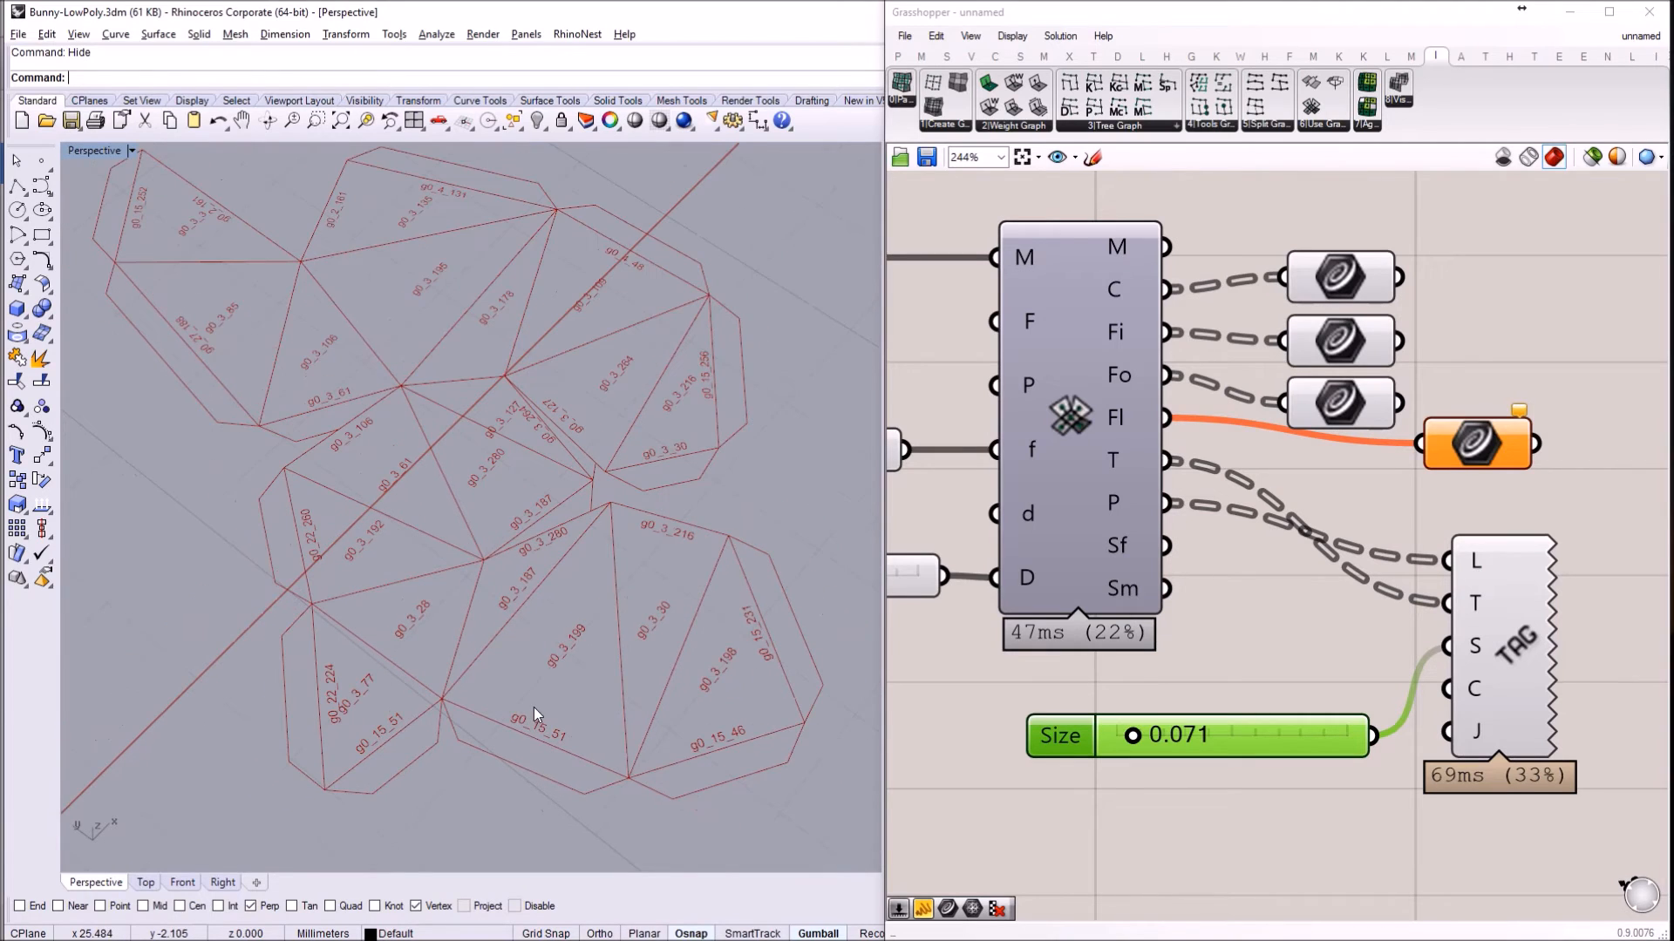
scroll(516, 723, down, 1)
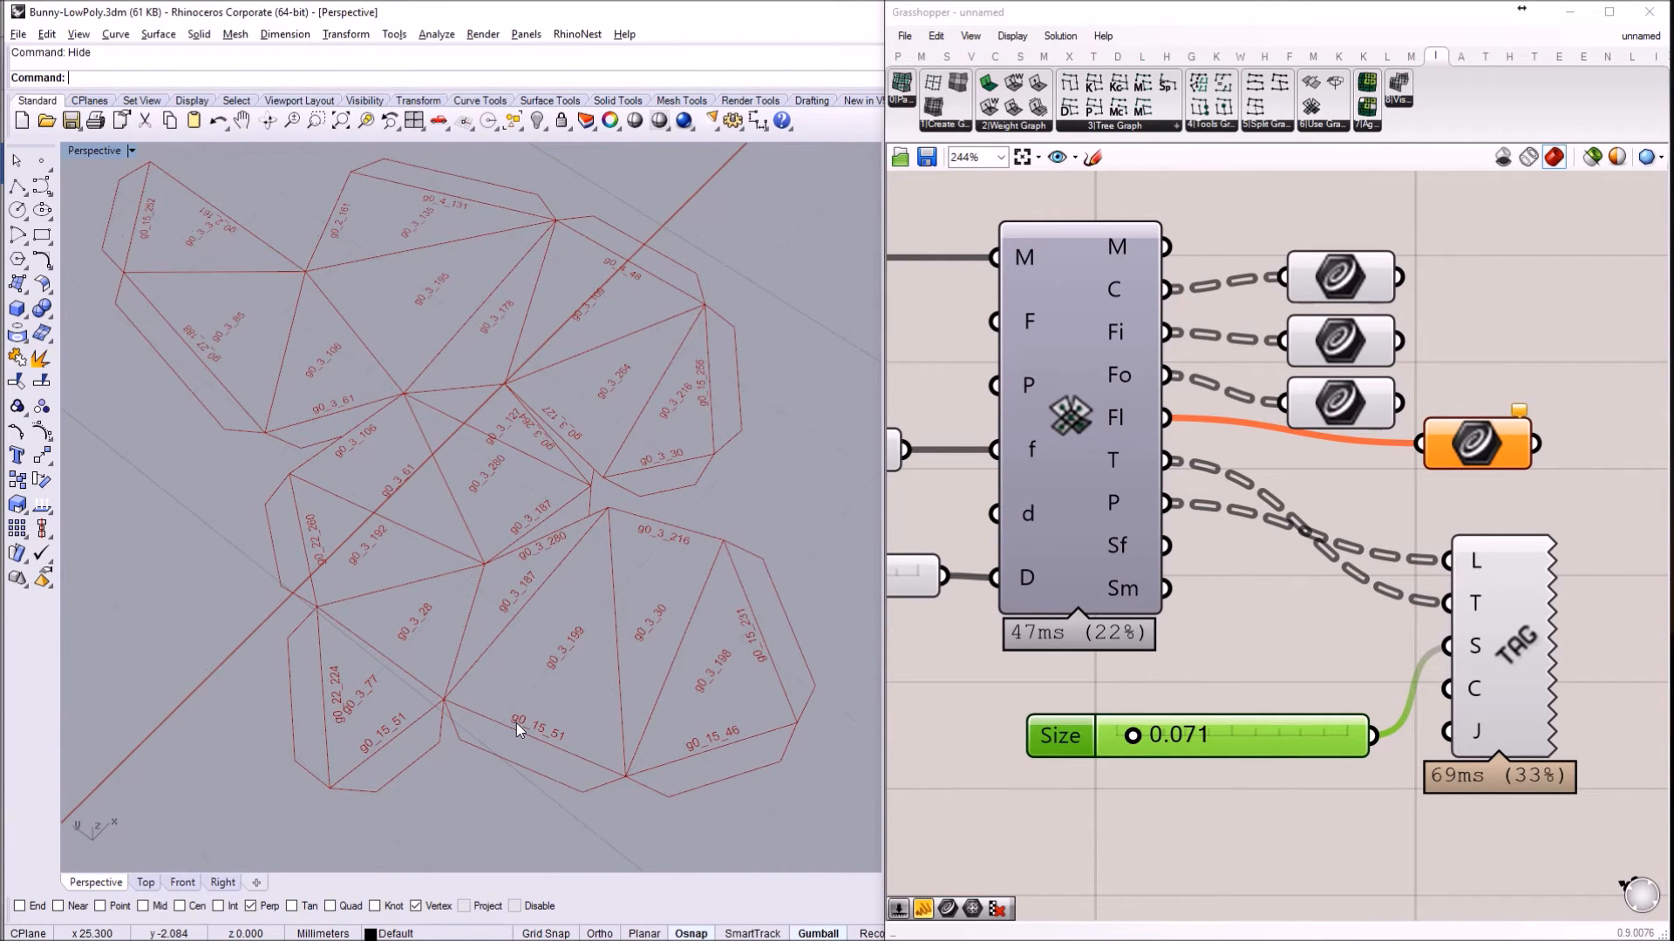
scroll(514, 723, down, 6)
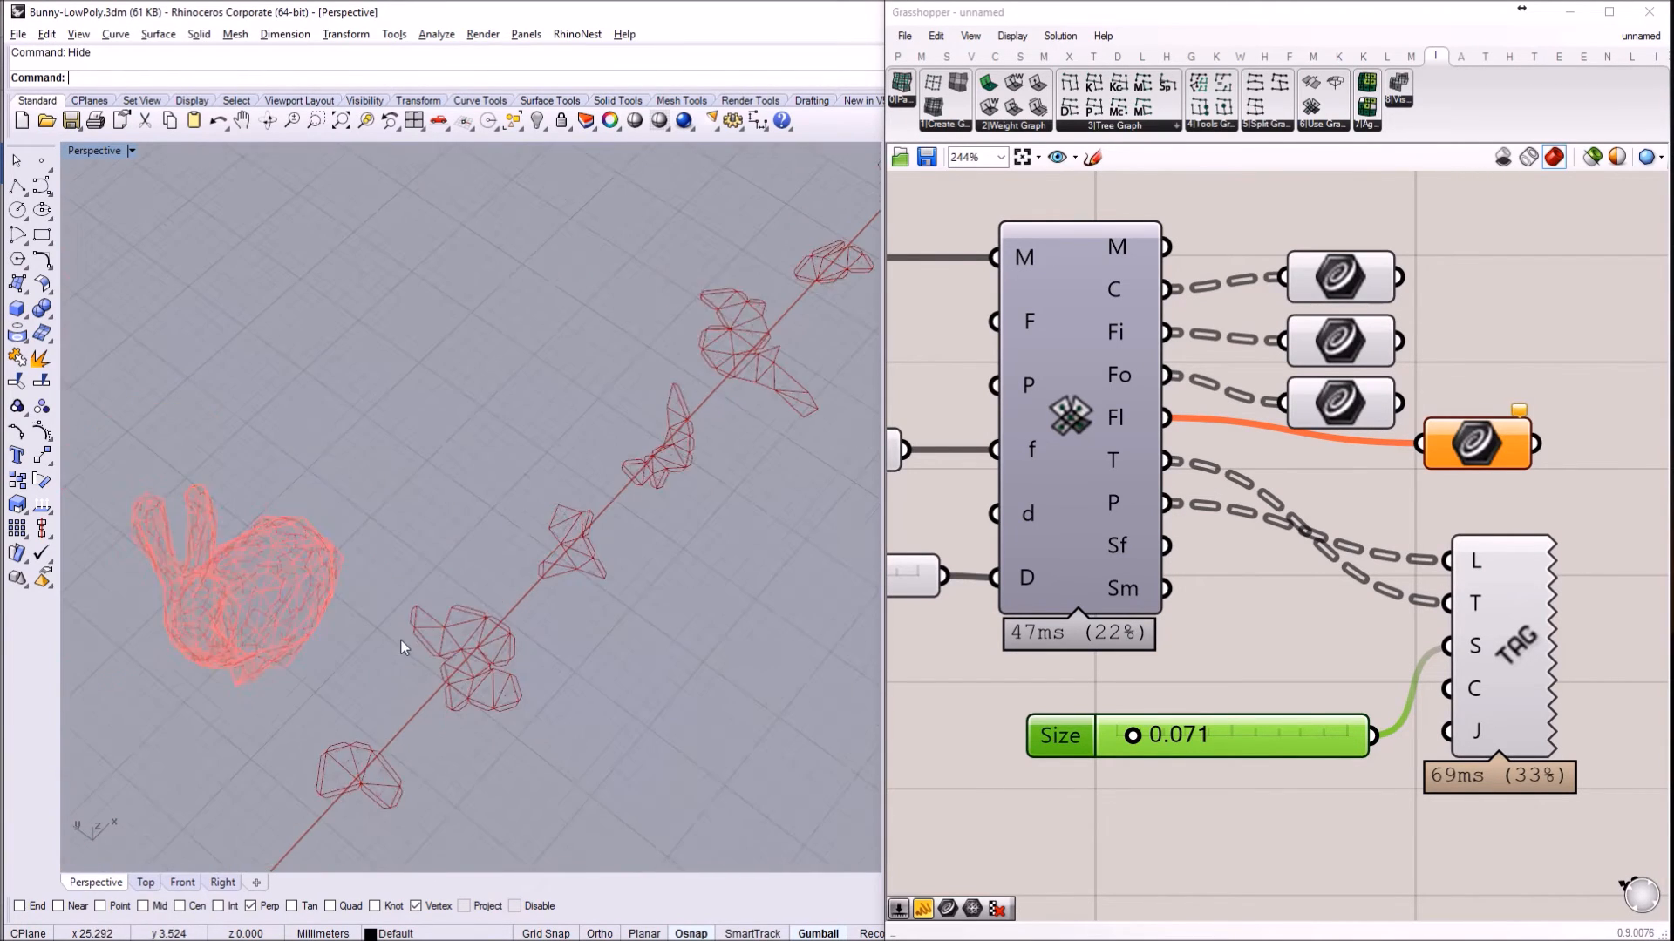
scroll(551, 527, down, 2)
scroll(549, 523, up, 8)
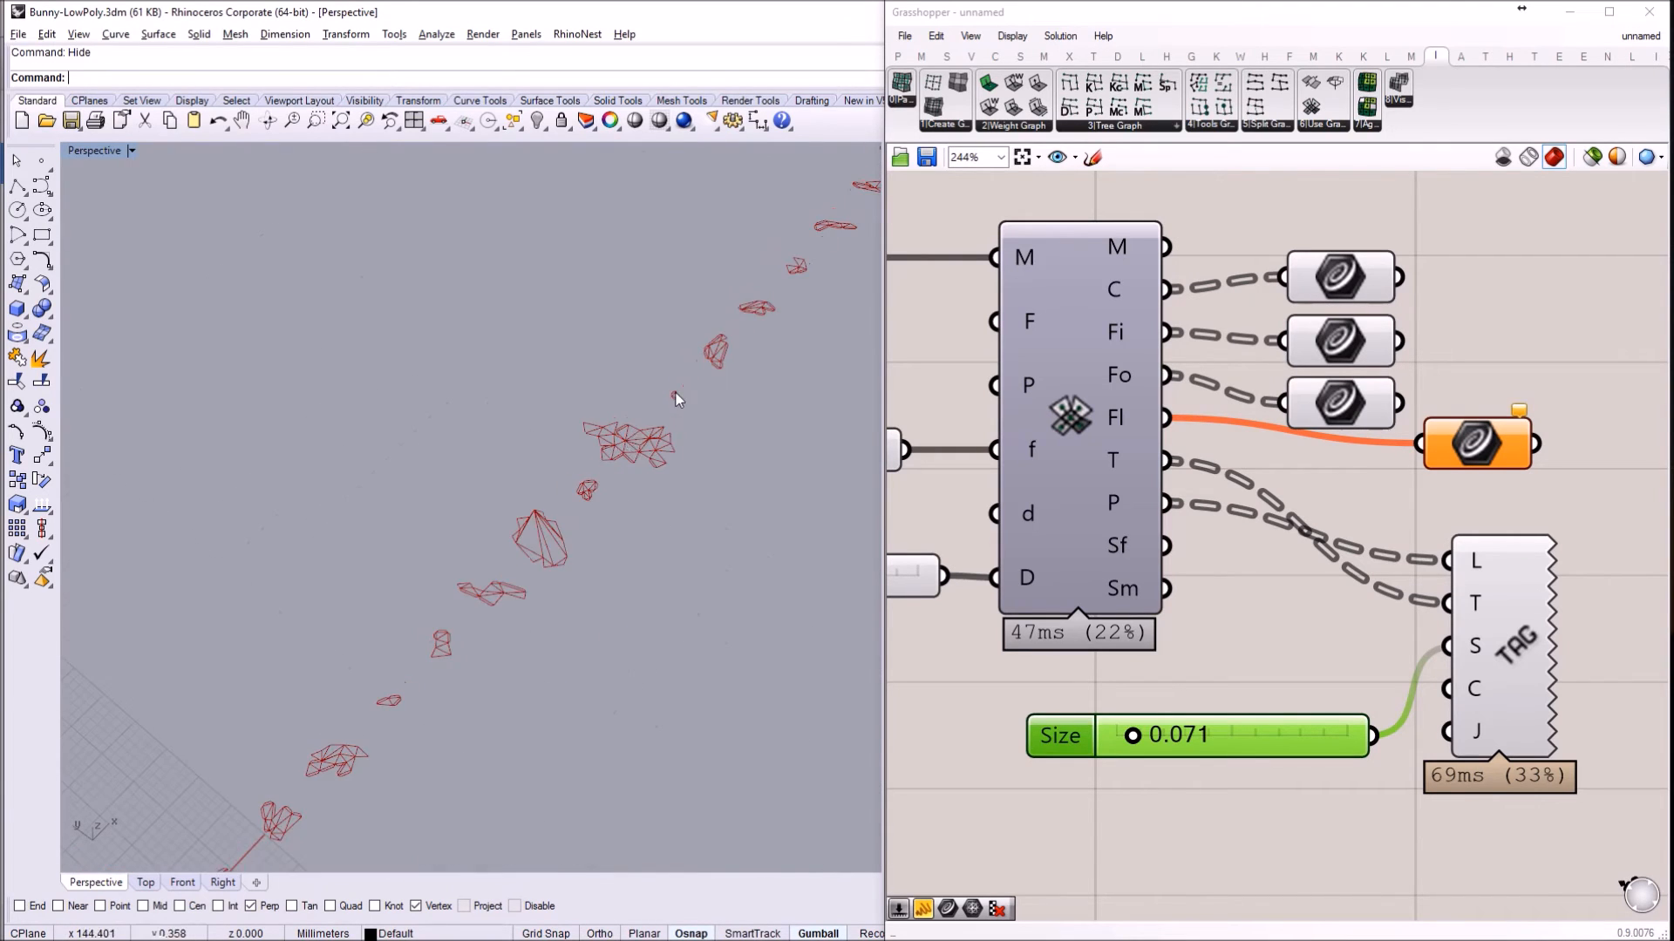
scroll(447, 629, up, 4)
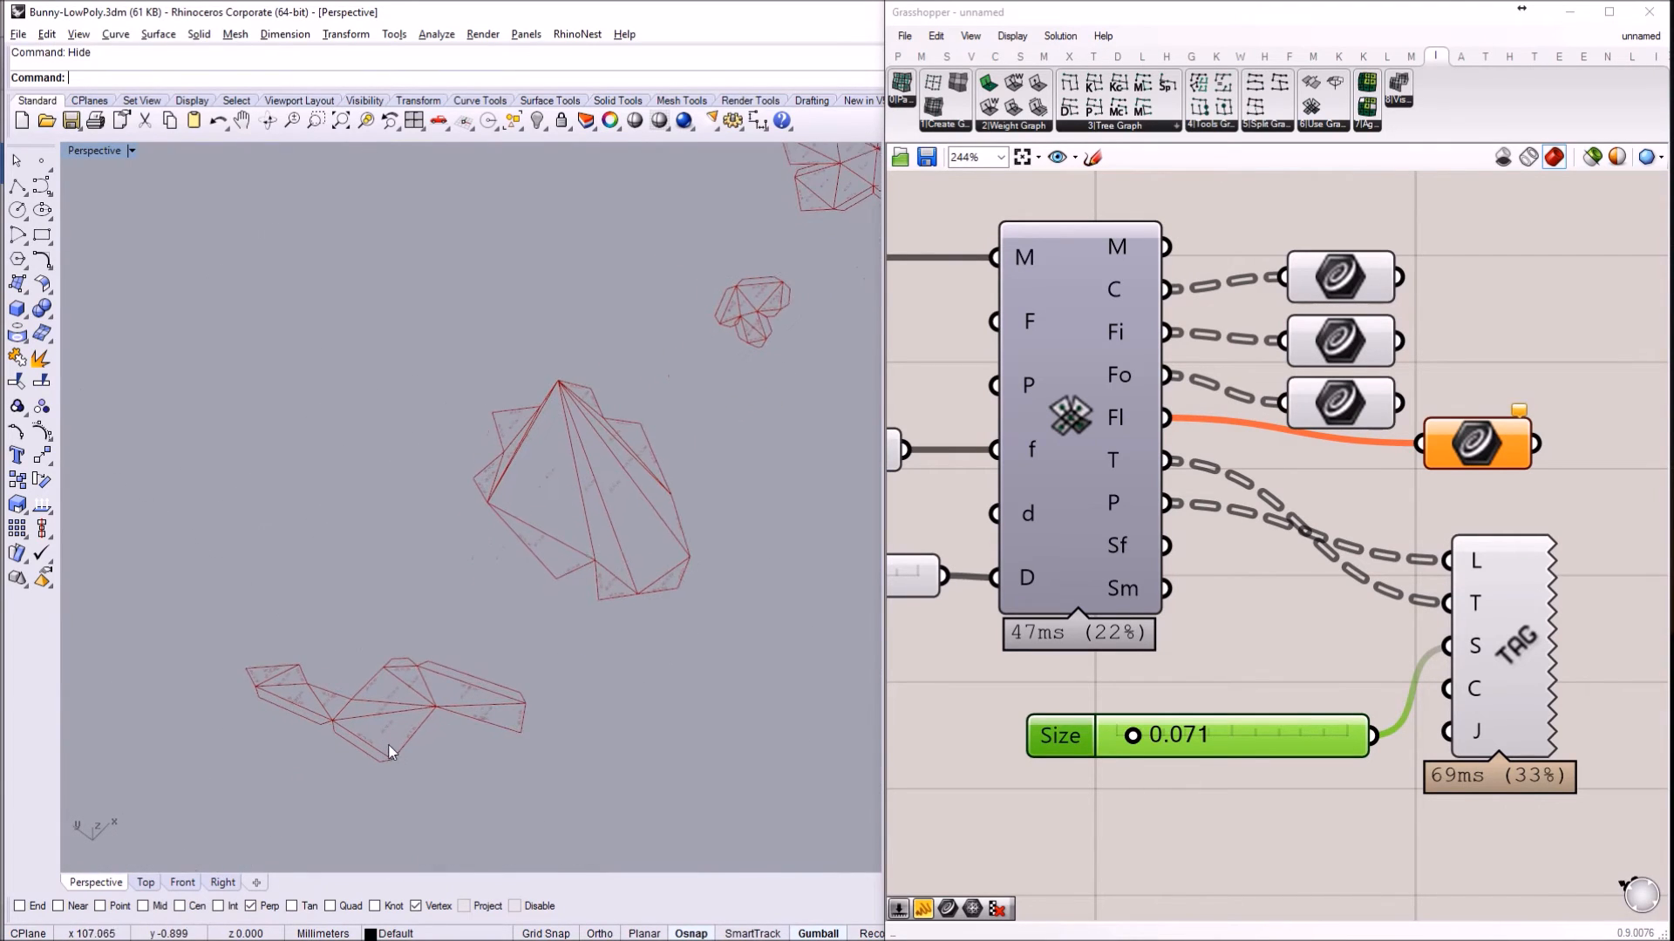
scroll(449, 643, down, 1)
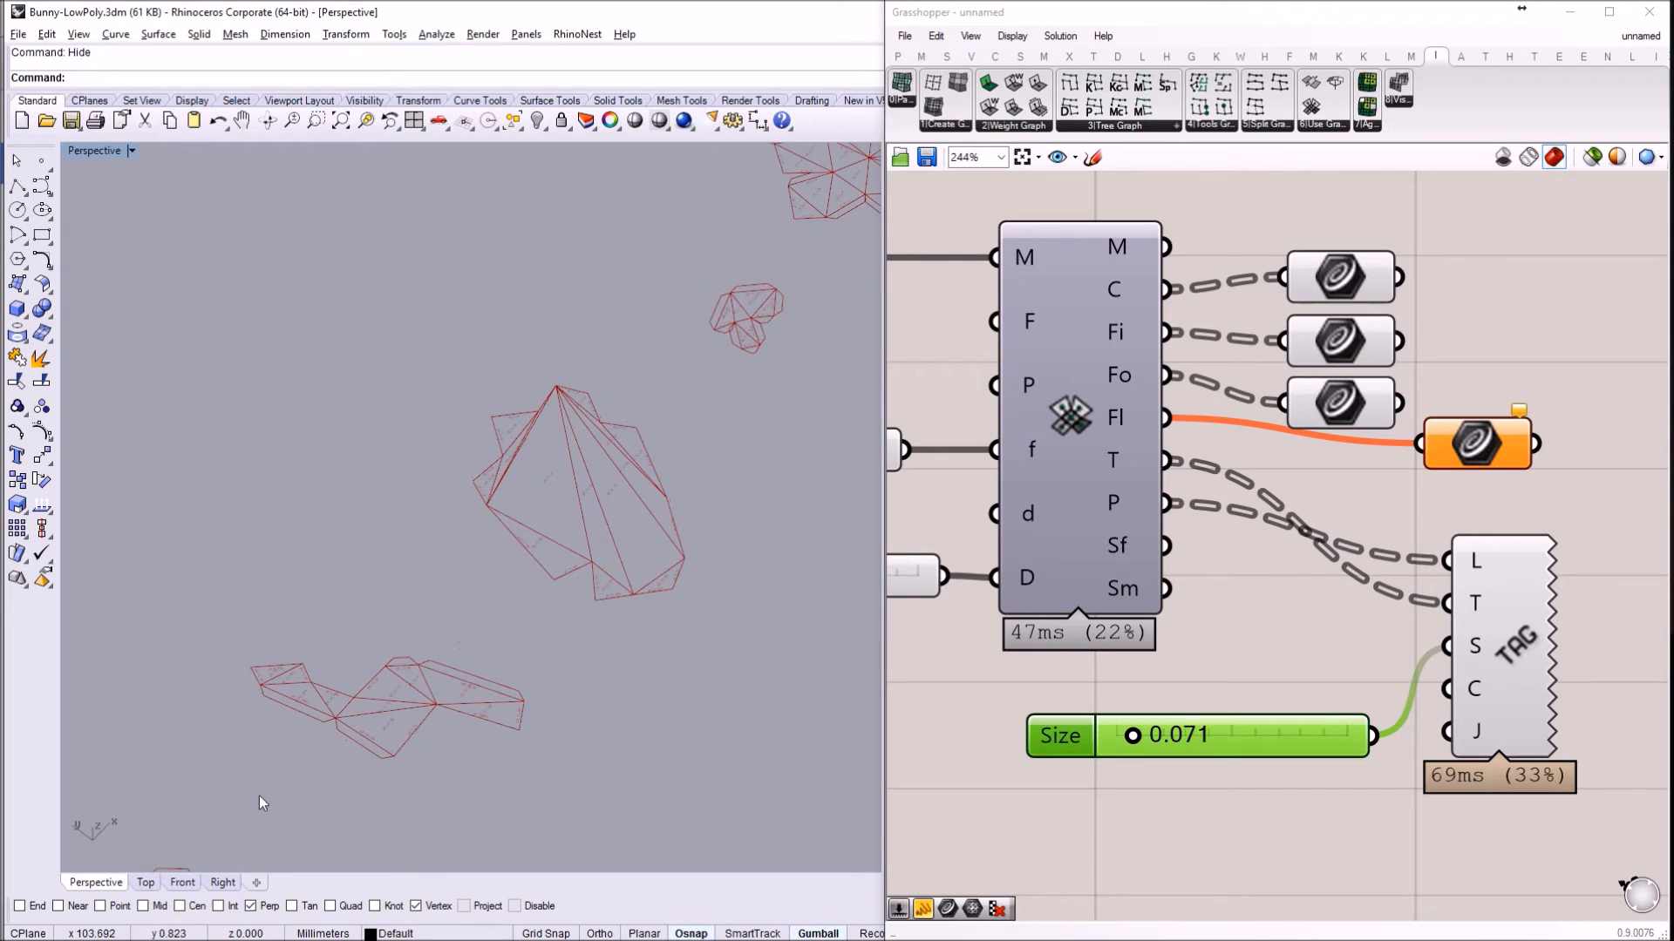
Switch to the Top view and examine the labels on the largest unrolled piece, including the triangle with edge labels g0_3_199 and g0_3_77.
click(147, 882)
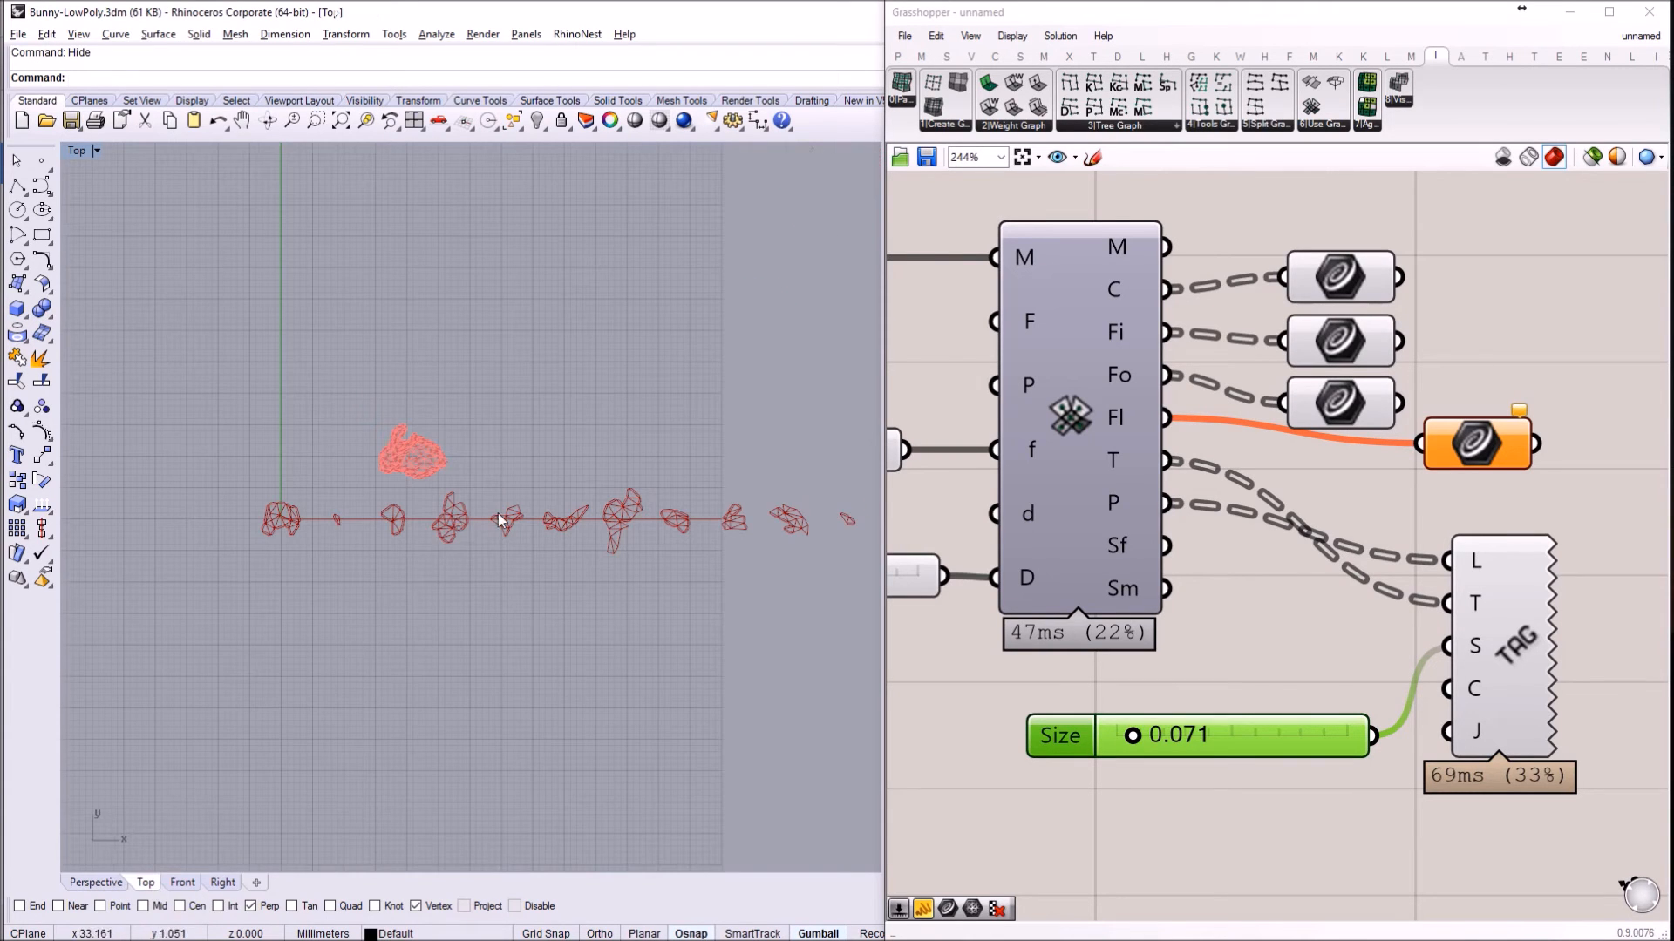
scroll(377, 568, up, 2)
scroll(377, 568, up, 8)
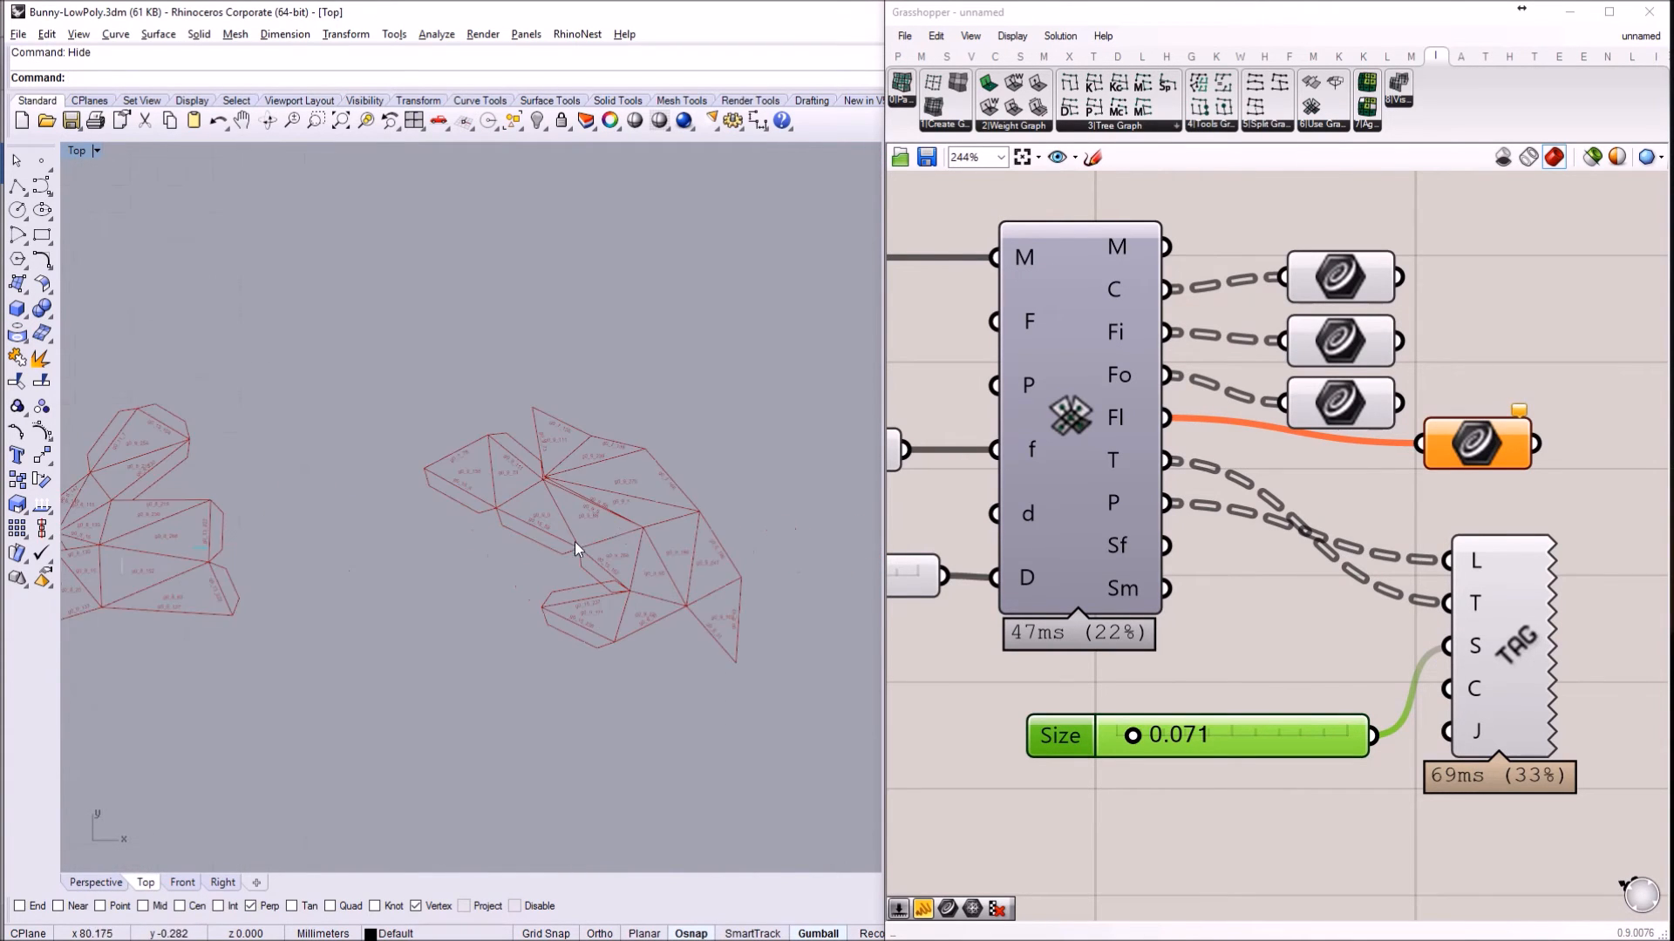
scroll(636, 527, down, 10)
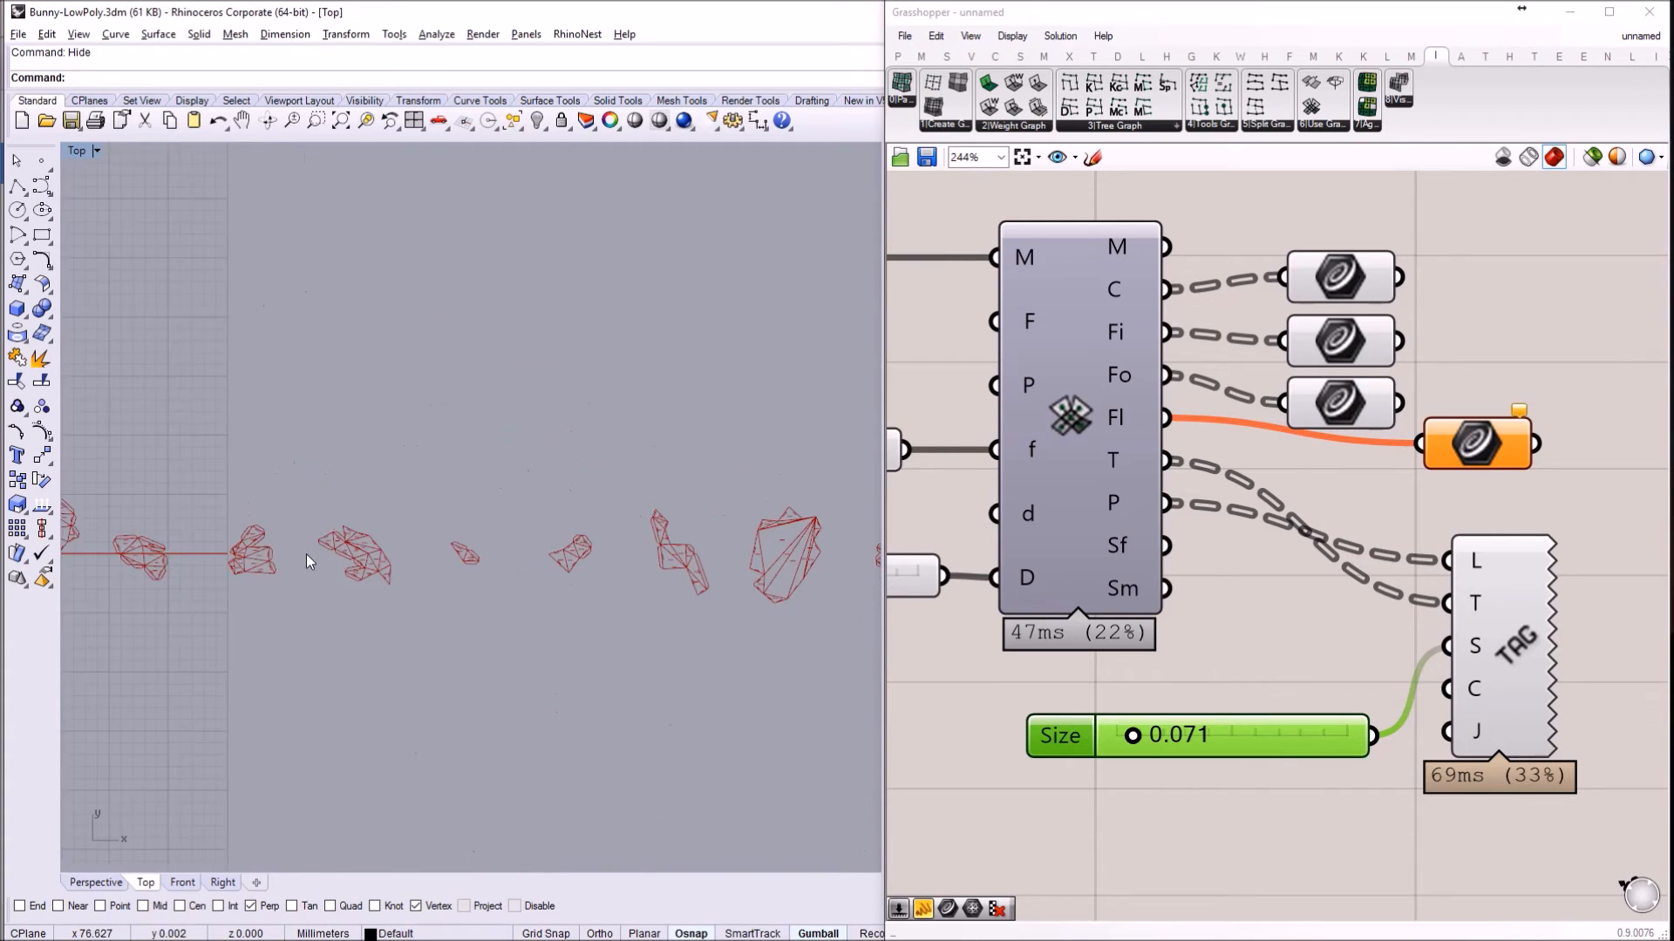
scroll(709, 566, up, 10)
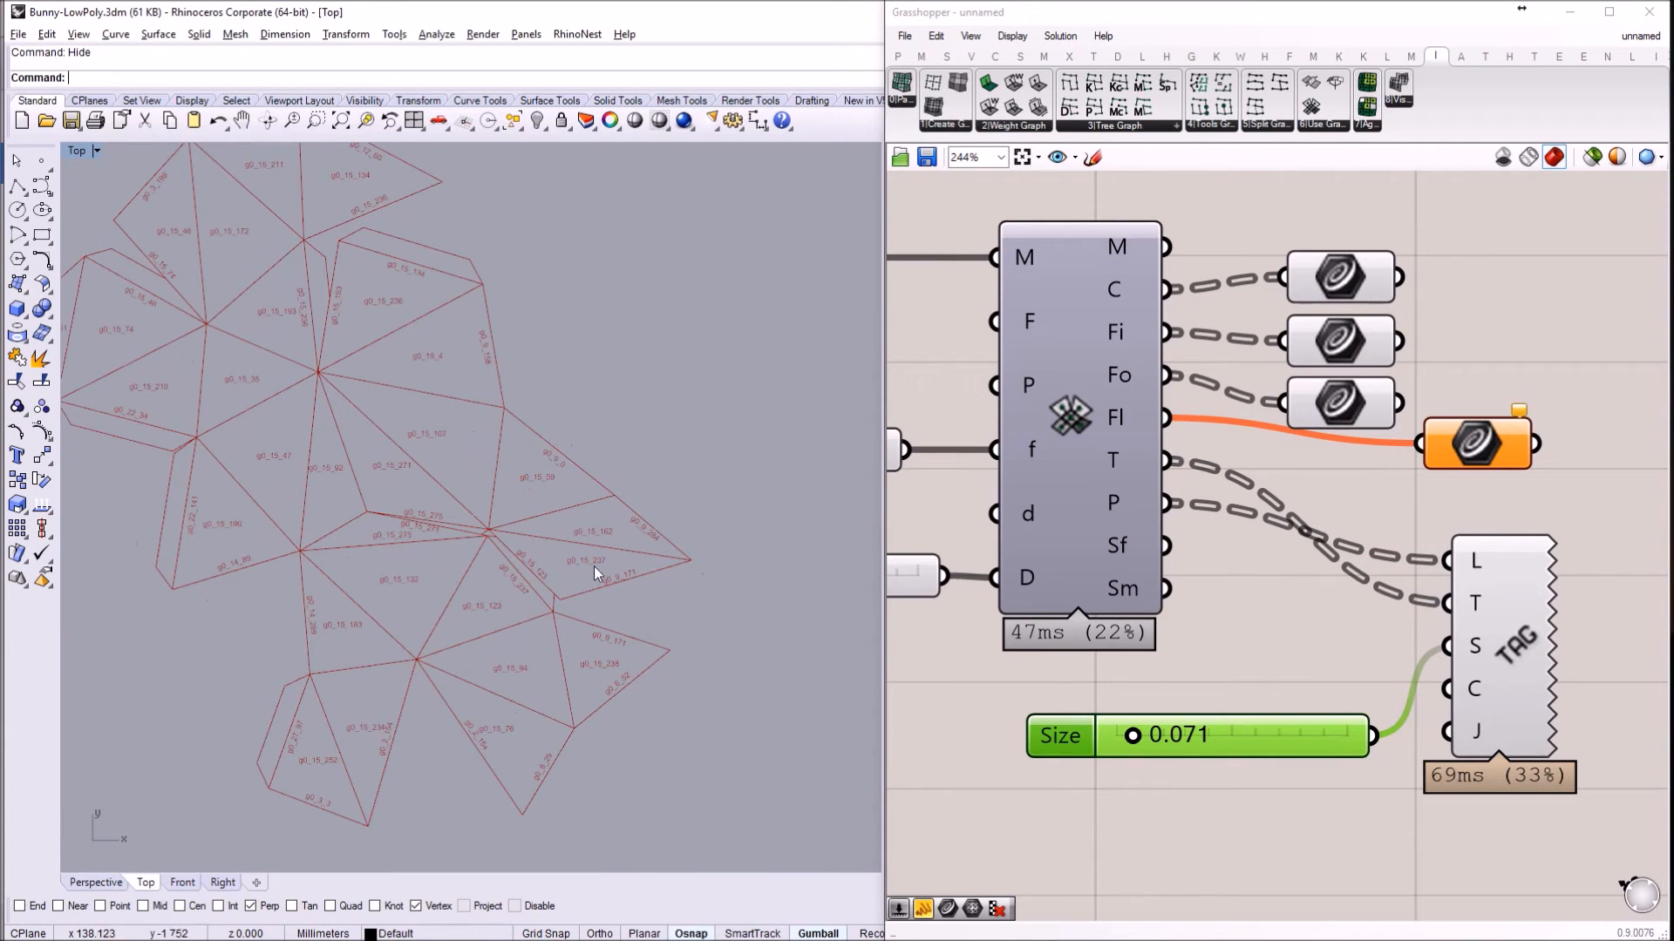
right_drag(354, 437, 501, 494)
scroll(364, 436, up, 2)
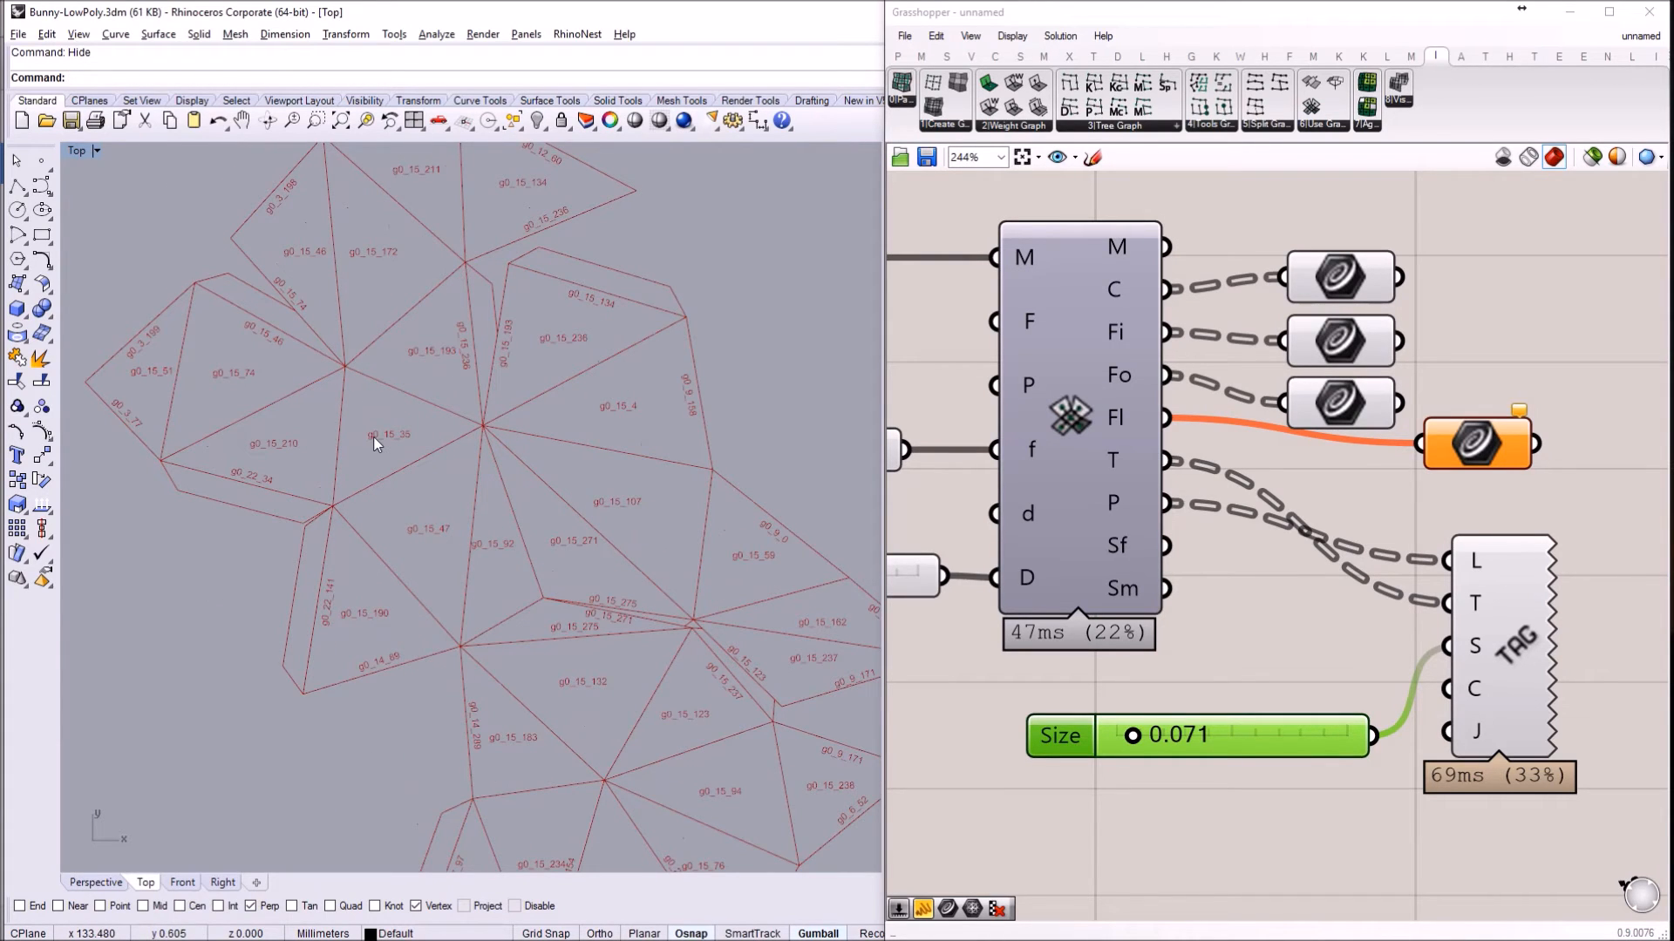
scroll(359, 484, down, 2)
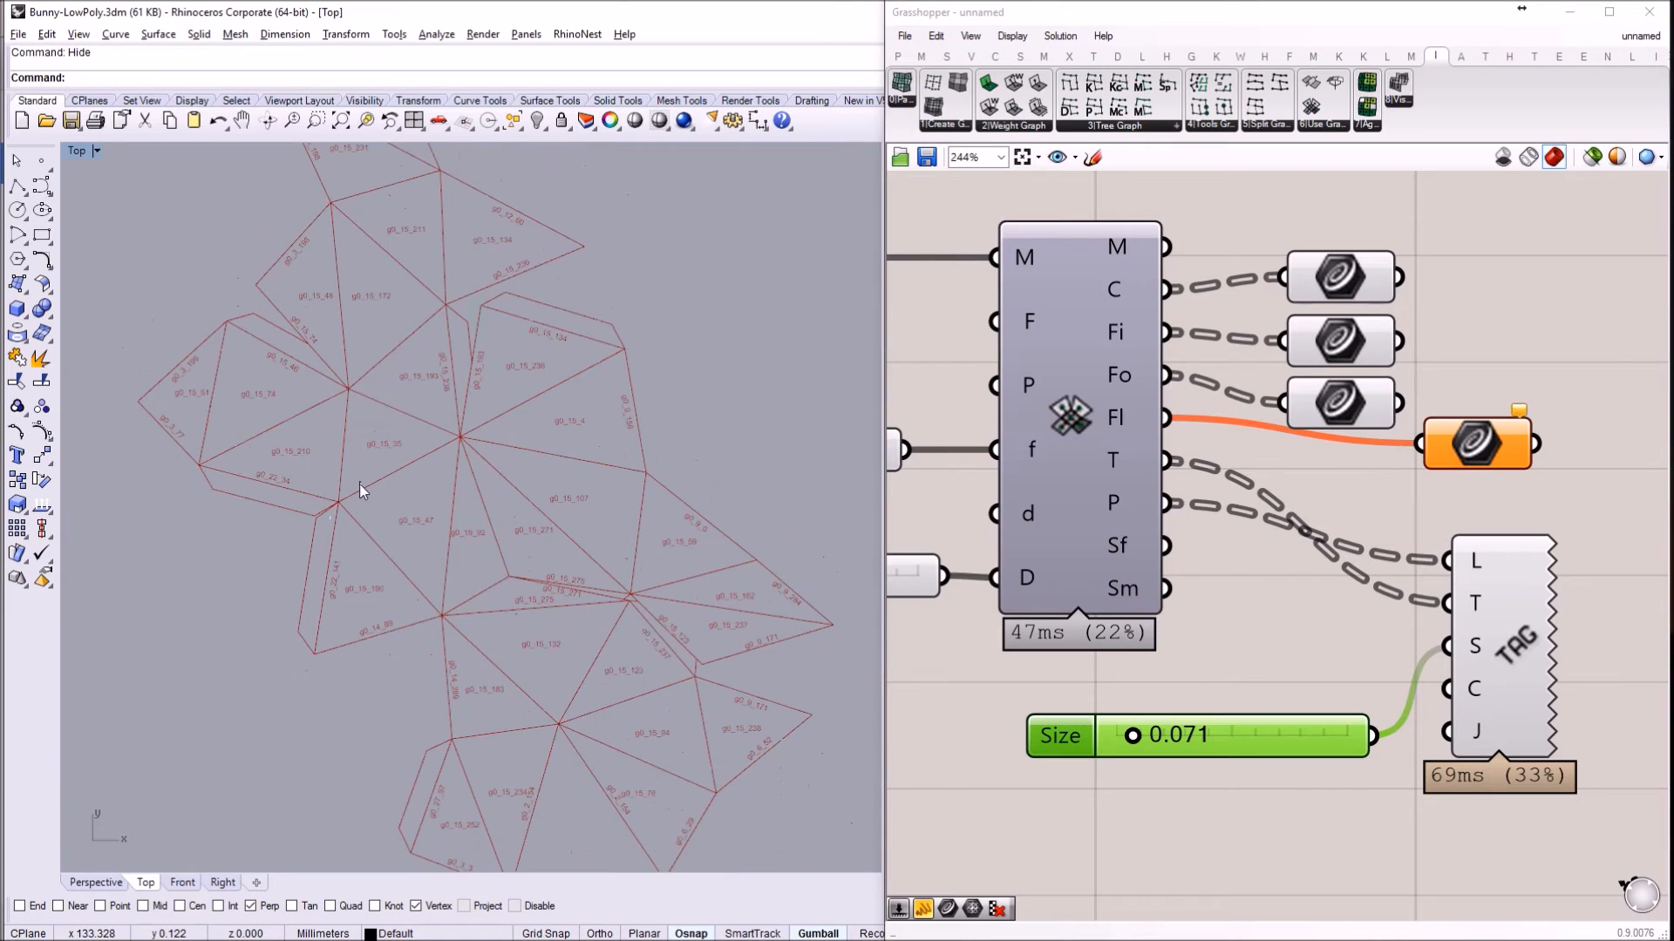
scroll(673, 553, up, 2)
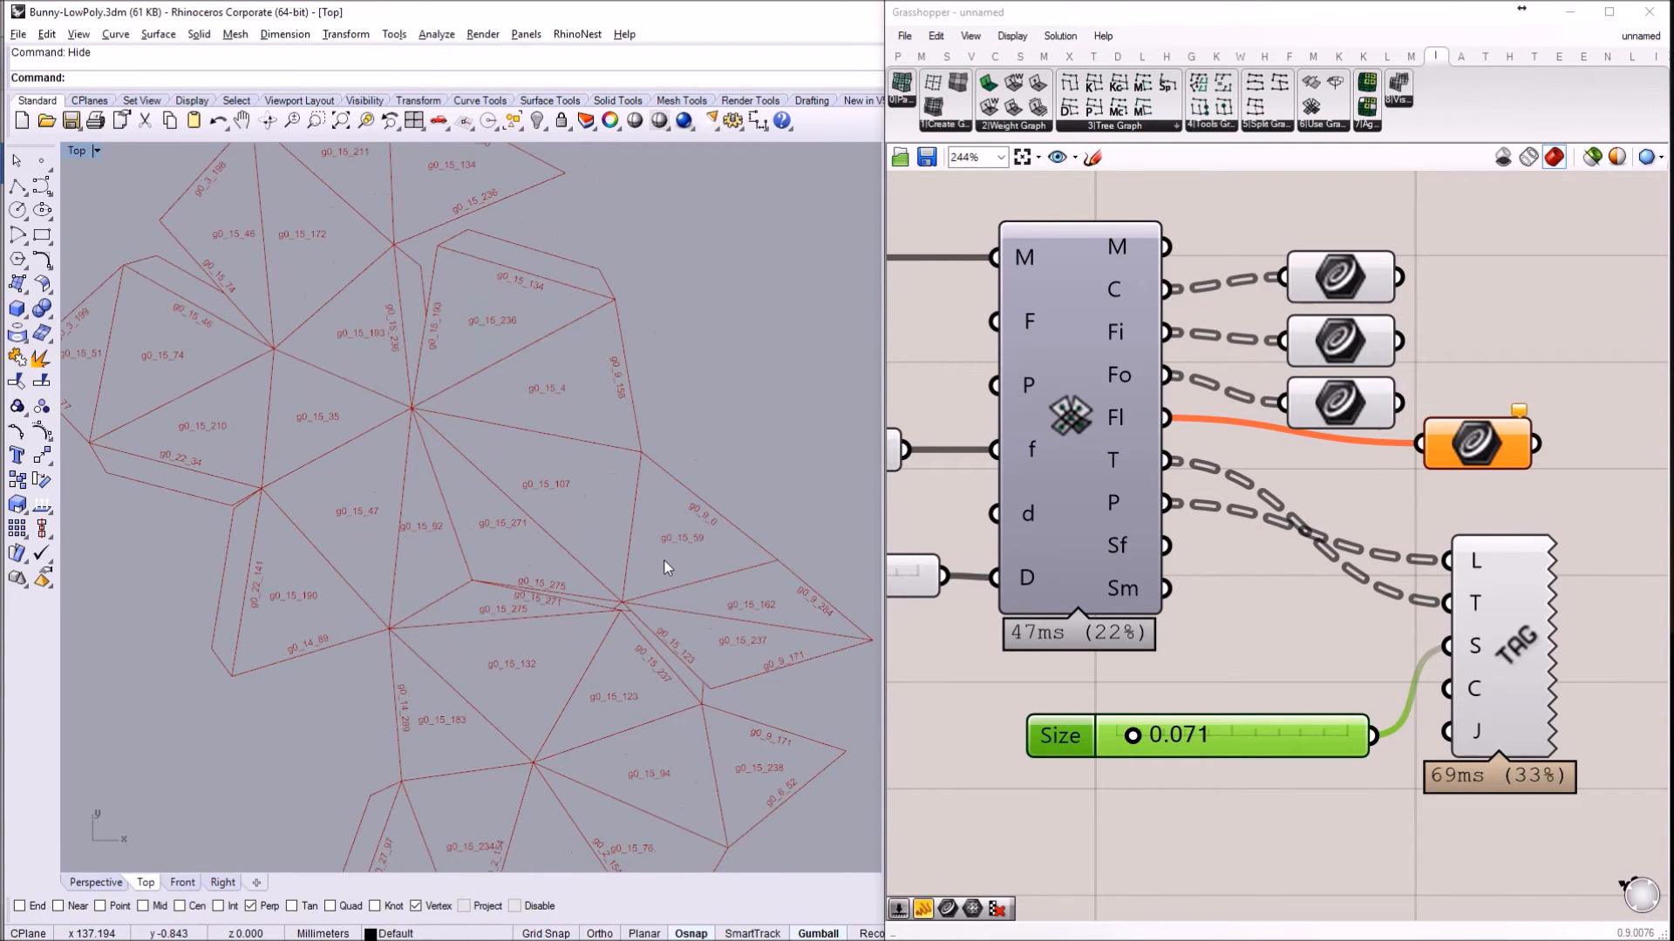
right_drag(599, 646, 627, 566)
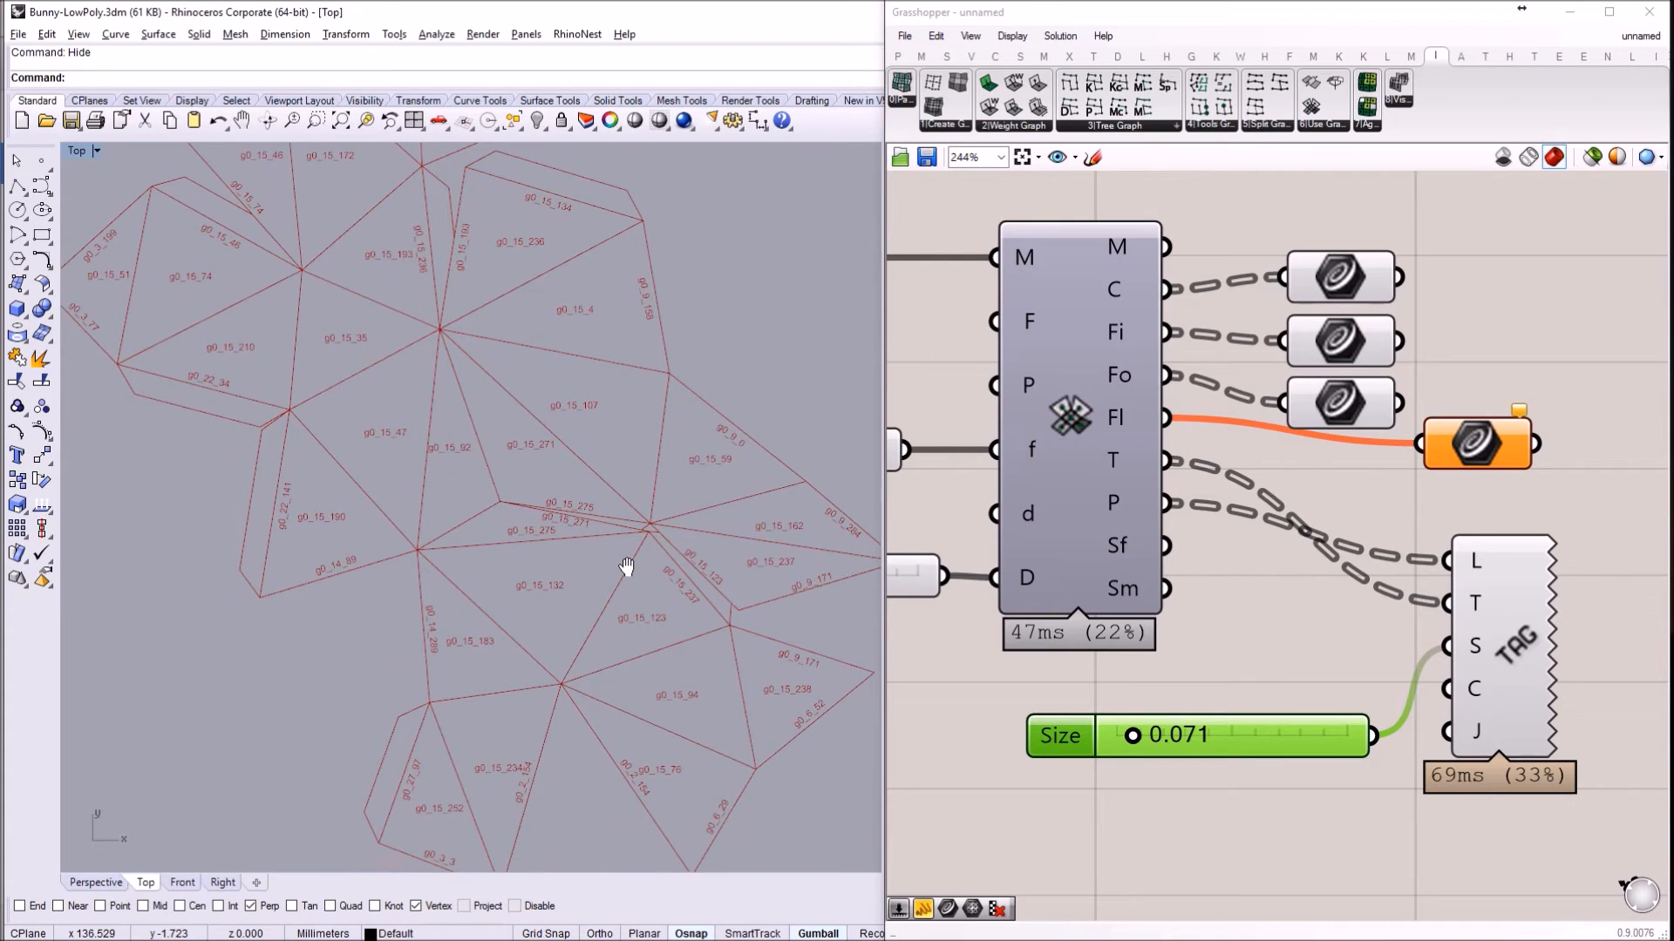
right_drag(627, 567, 695, 708)
scroll(338, 475, up, 5)
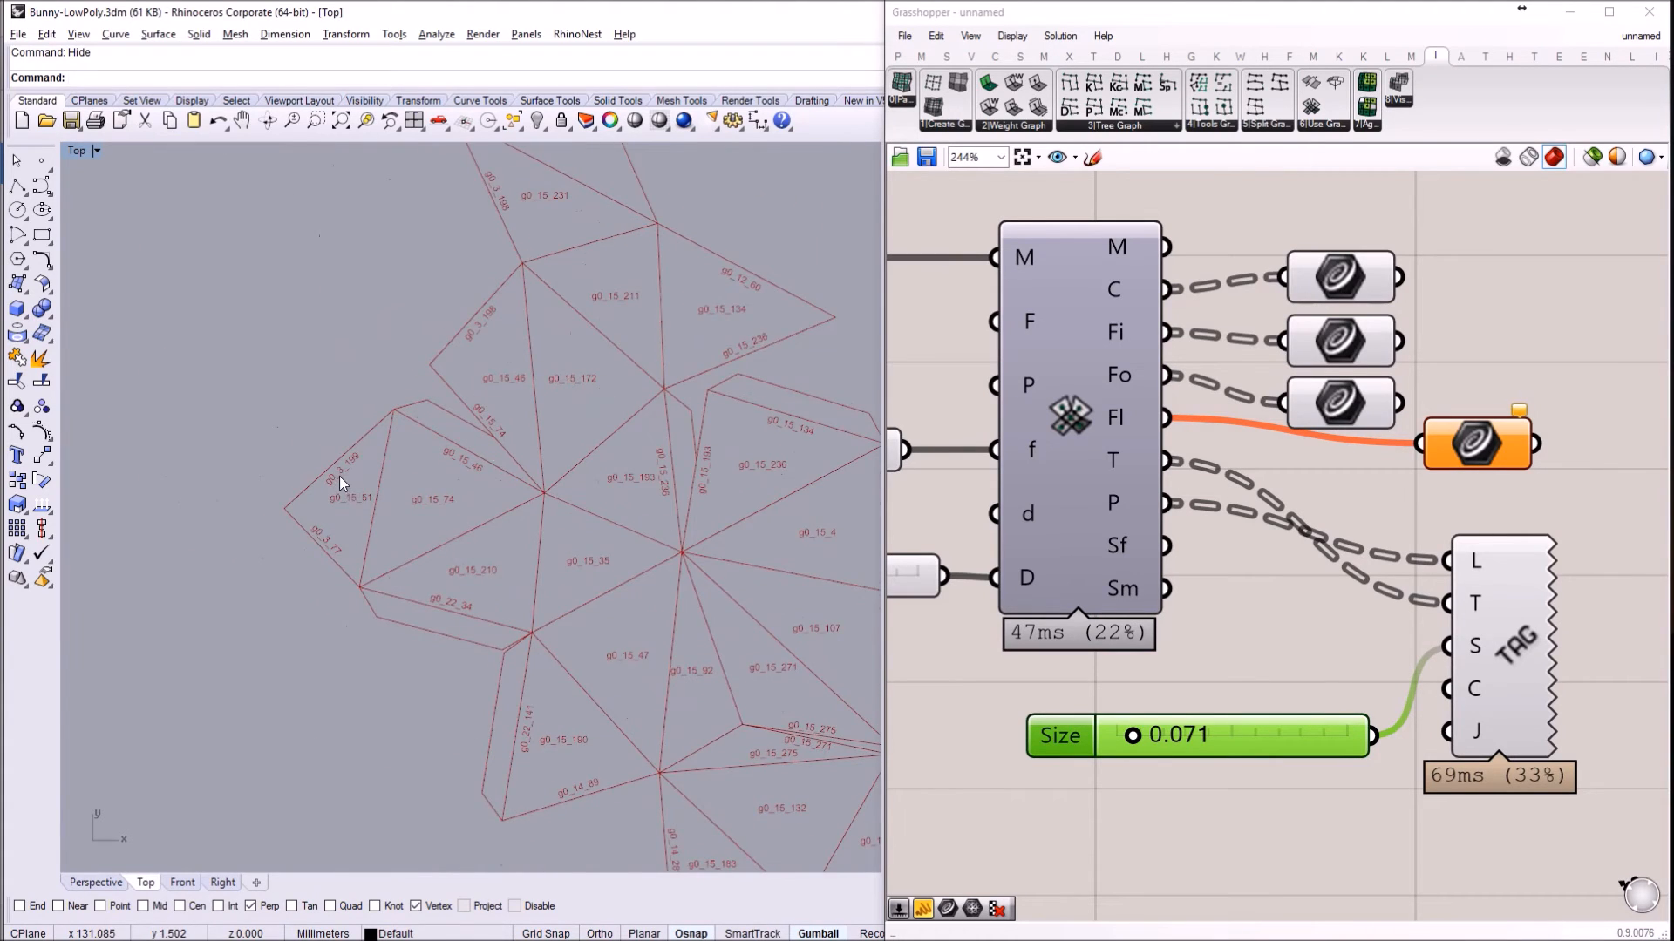
scroll(345, 489, up, 3)
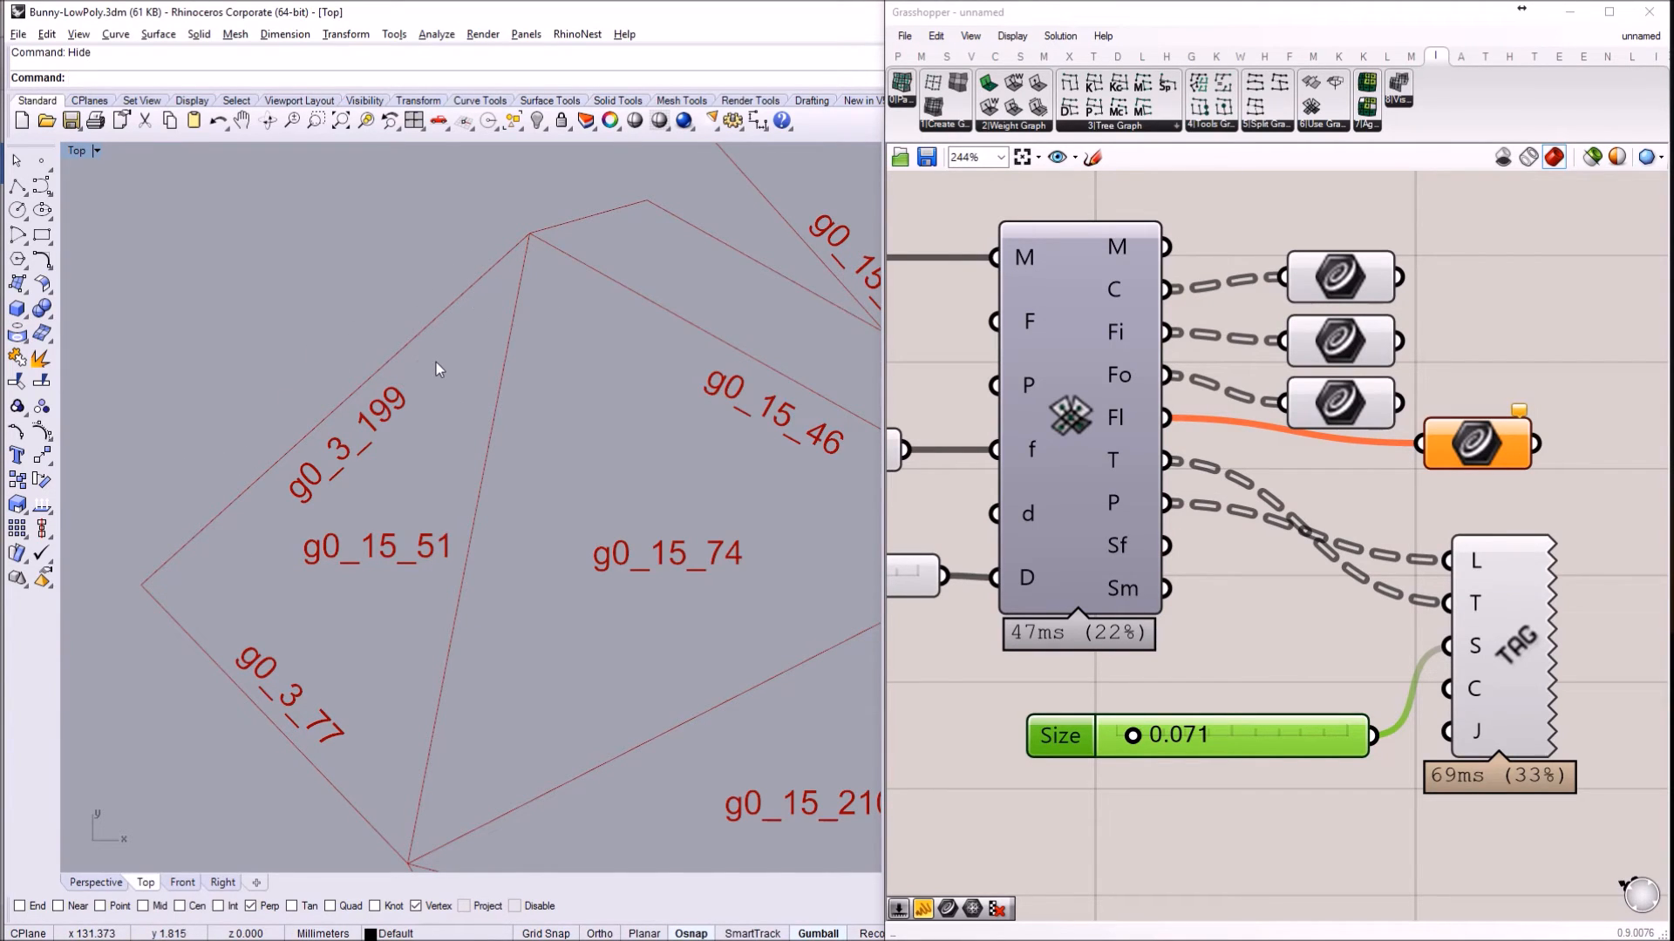
scroll(436, 363, down, 10)
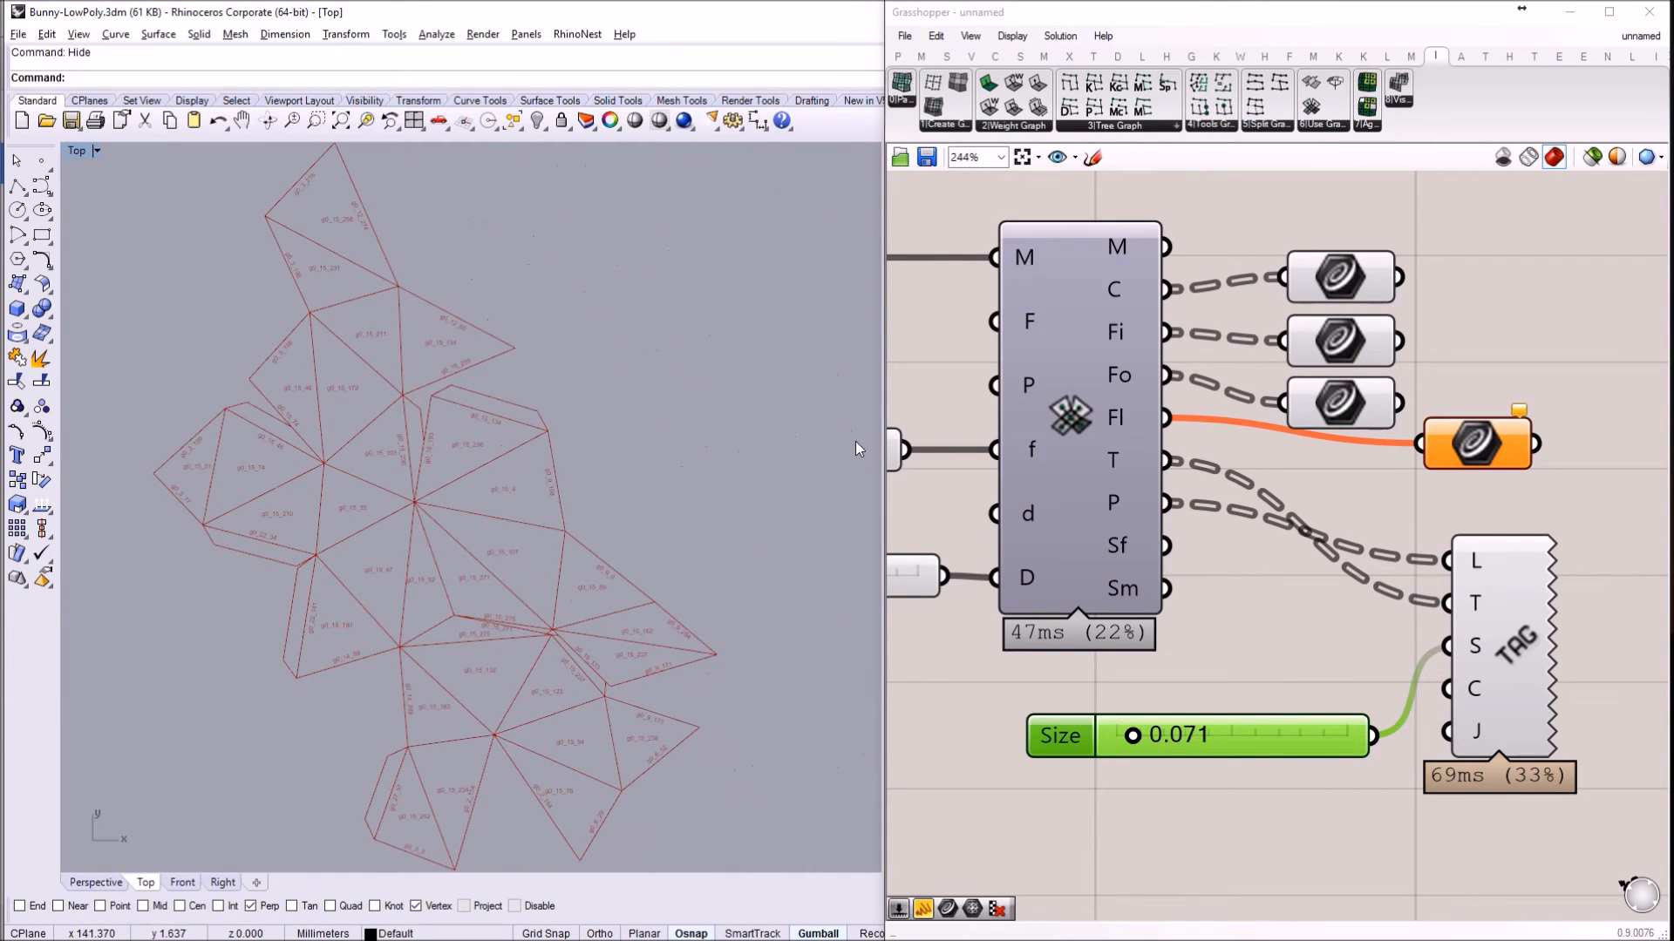
Line up the four parameters fed by C, Fi, Fo and Fl in one column, and shift the text tag and Size slider slightly apart.
drag(1515, 641, 1529, 624)
drag(1251, 744, 1236, 741)
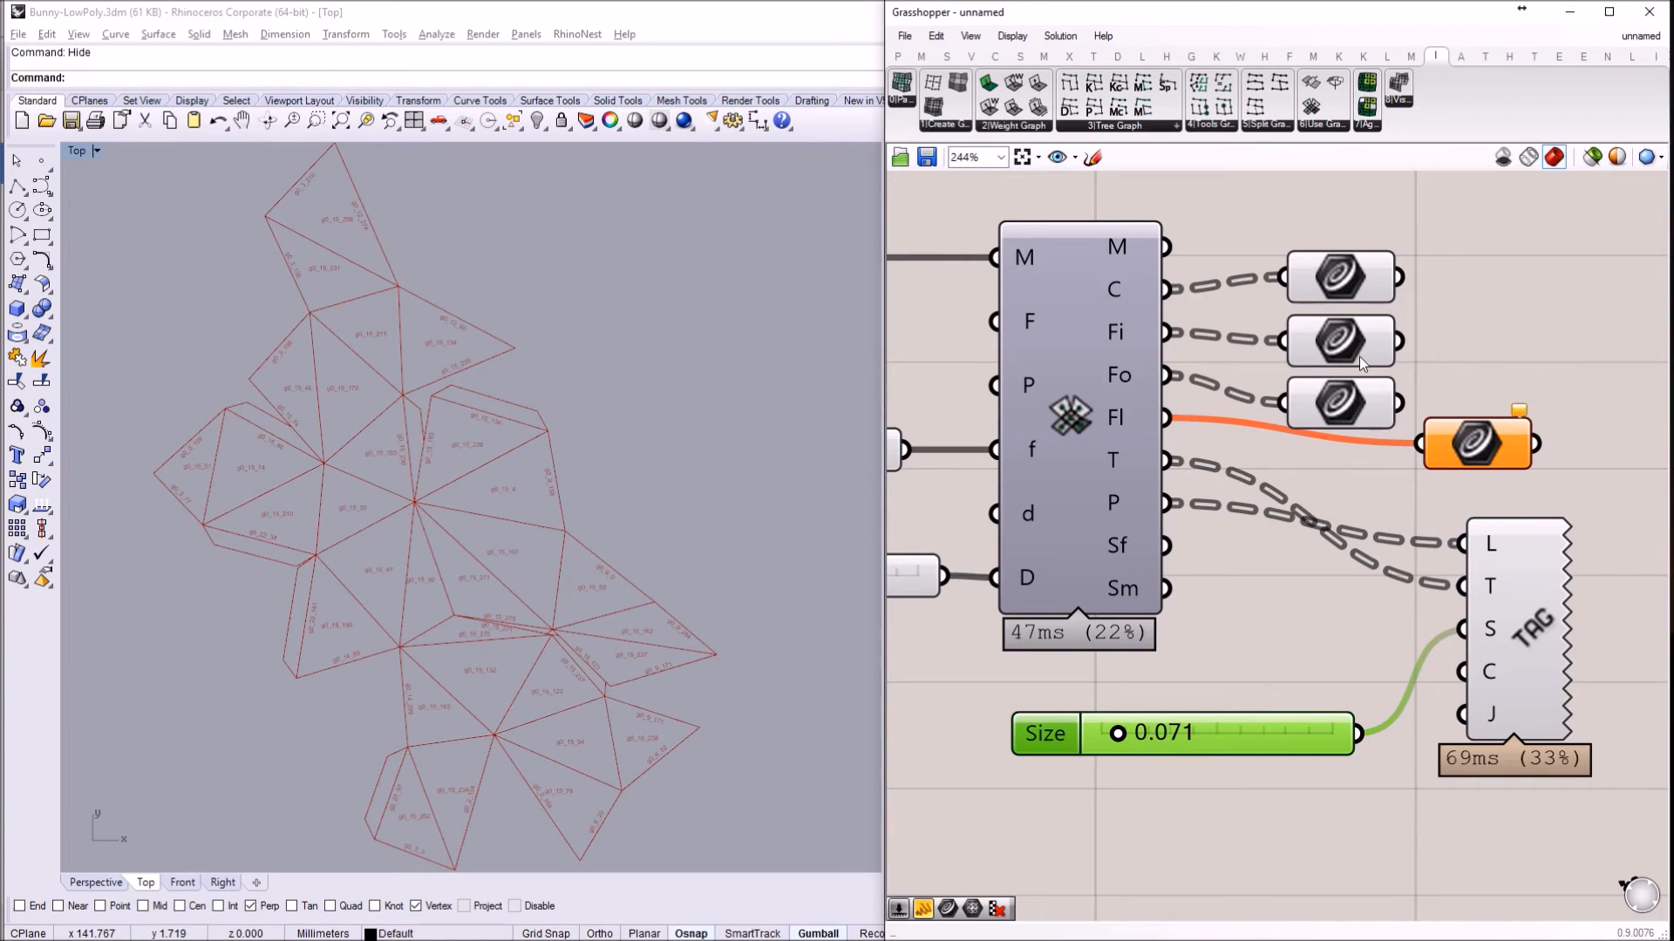
right_drag(474, 436, 519, 407)
scroll(519, 406, down, 3)
drag(1340, 277, 1356, 250)
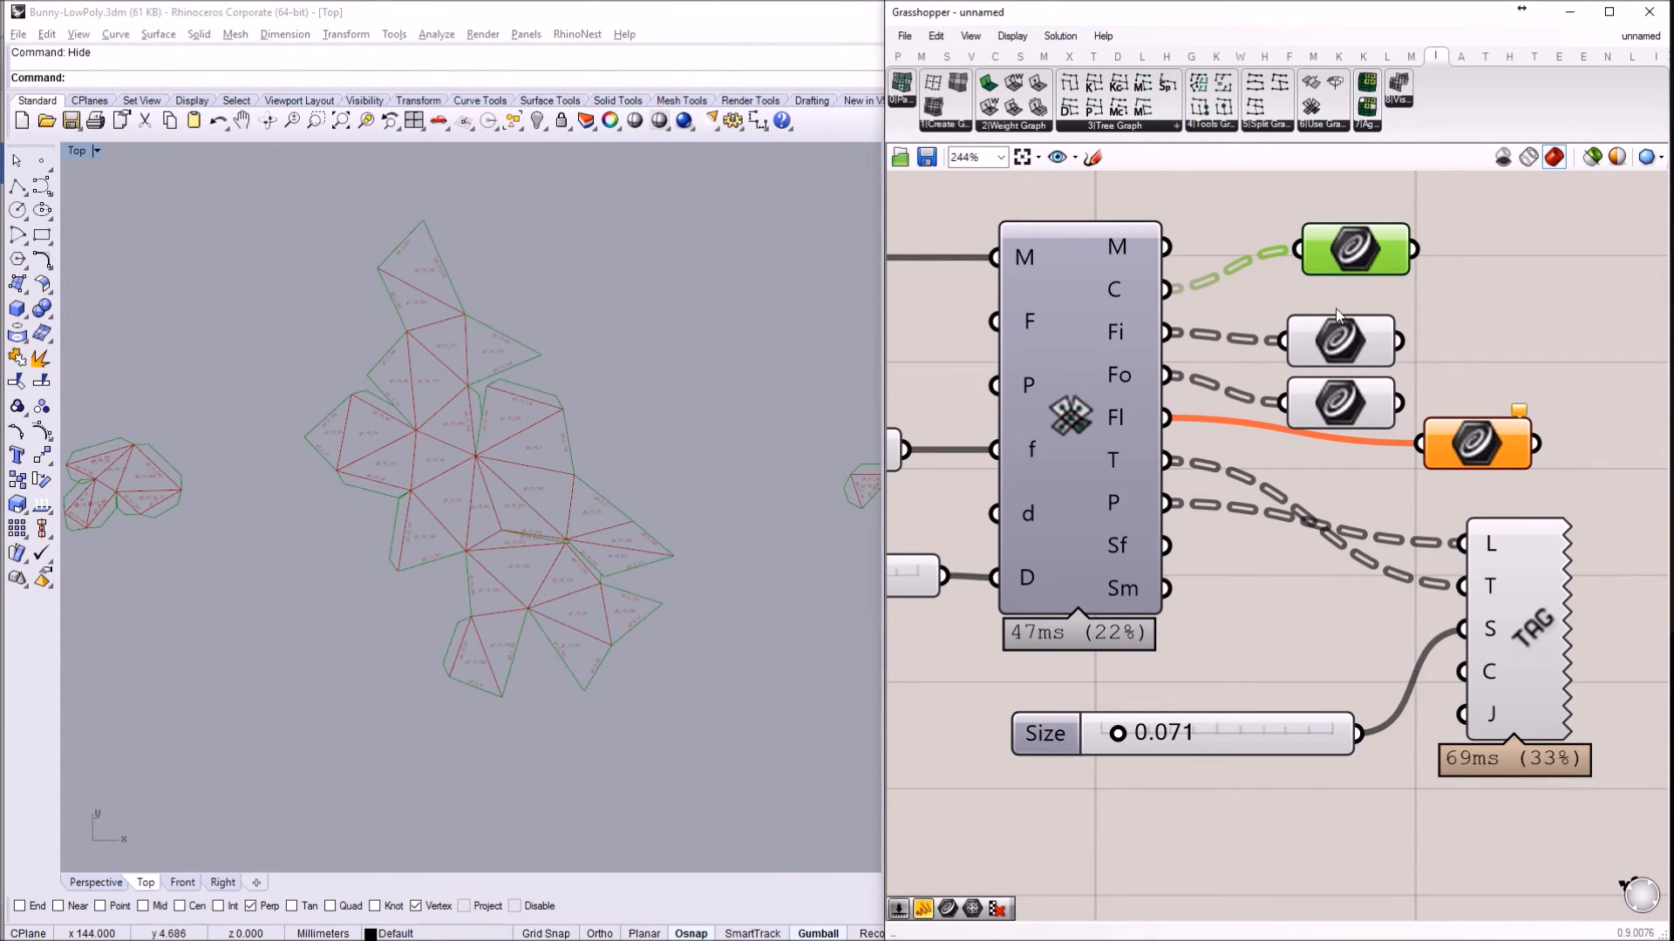
drag(1336, 341, 1340, 313)
drag(1332, 401, 1369, 315)
drag(1362, 258, 1376, 249)
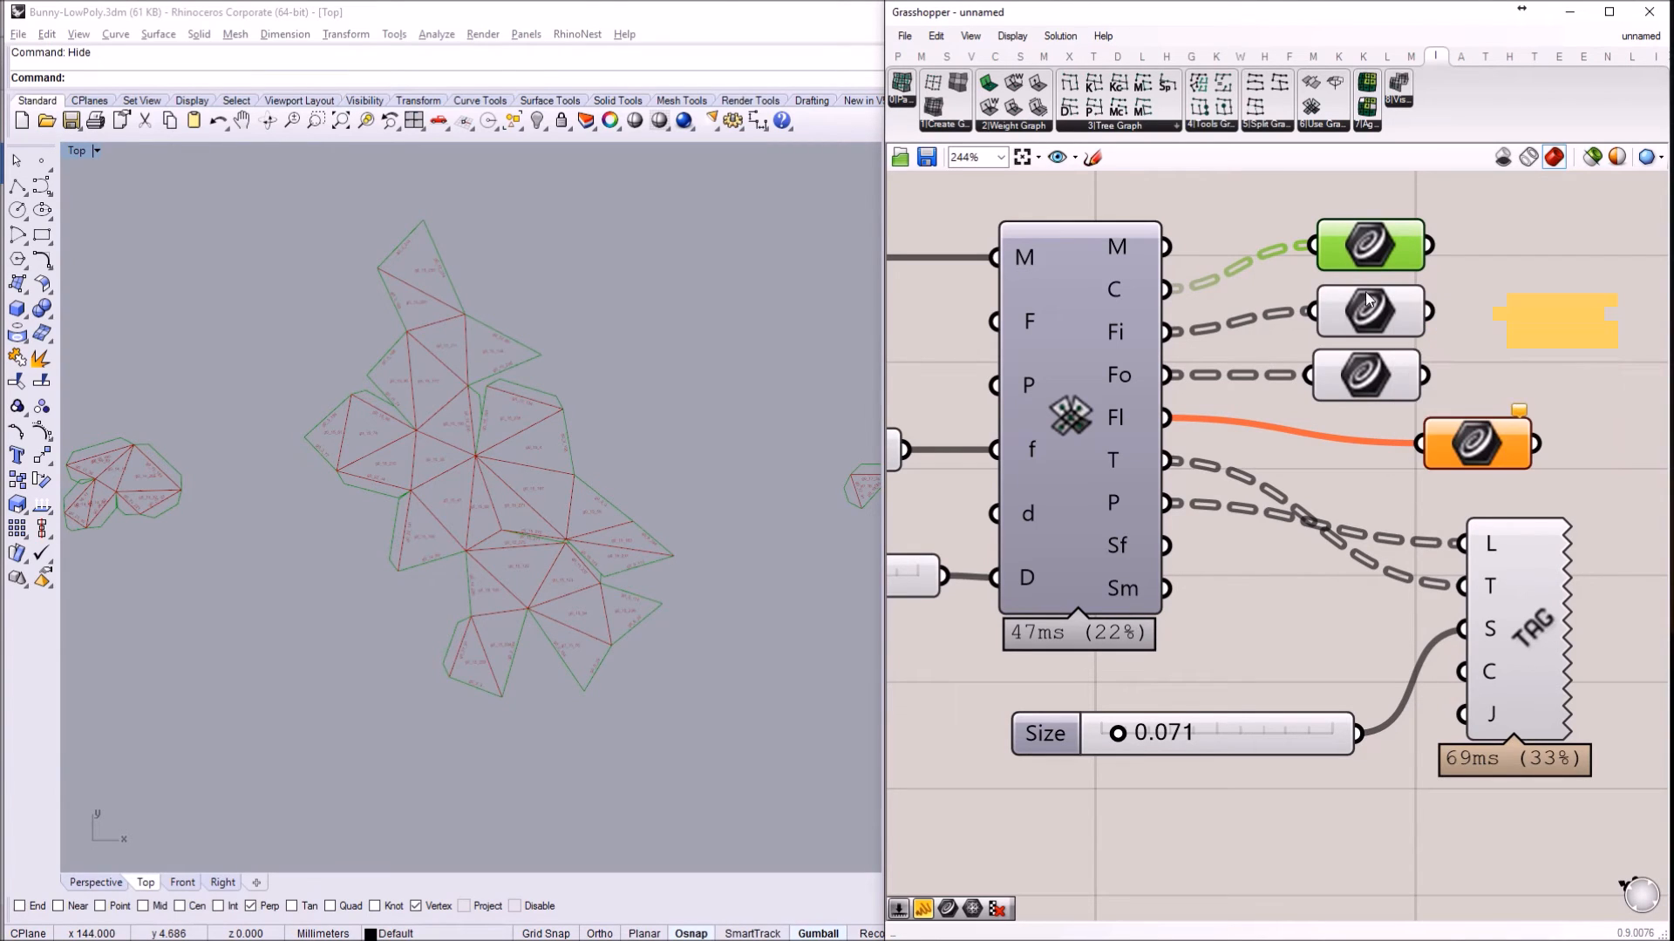
click(1365, 287)
click(1361, 374)
drag(1475, 448, 1365, 449)
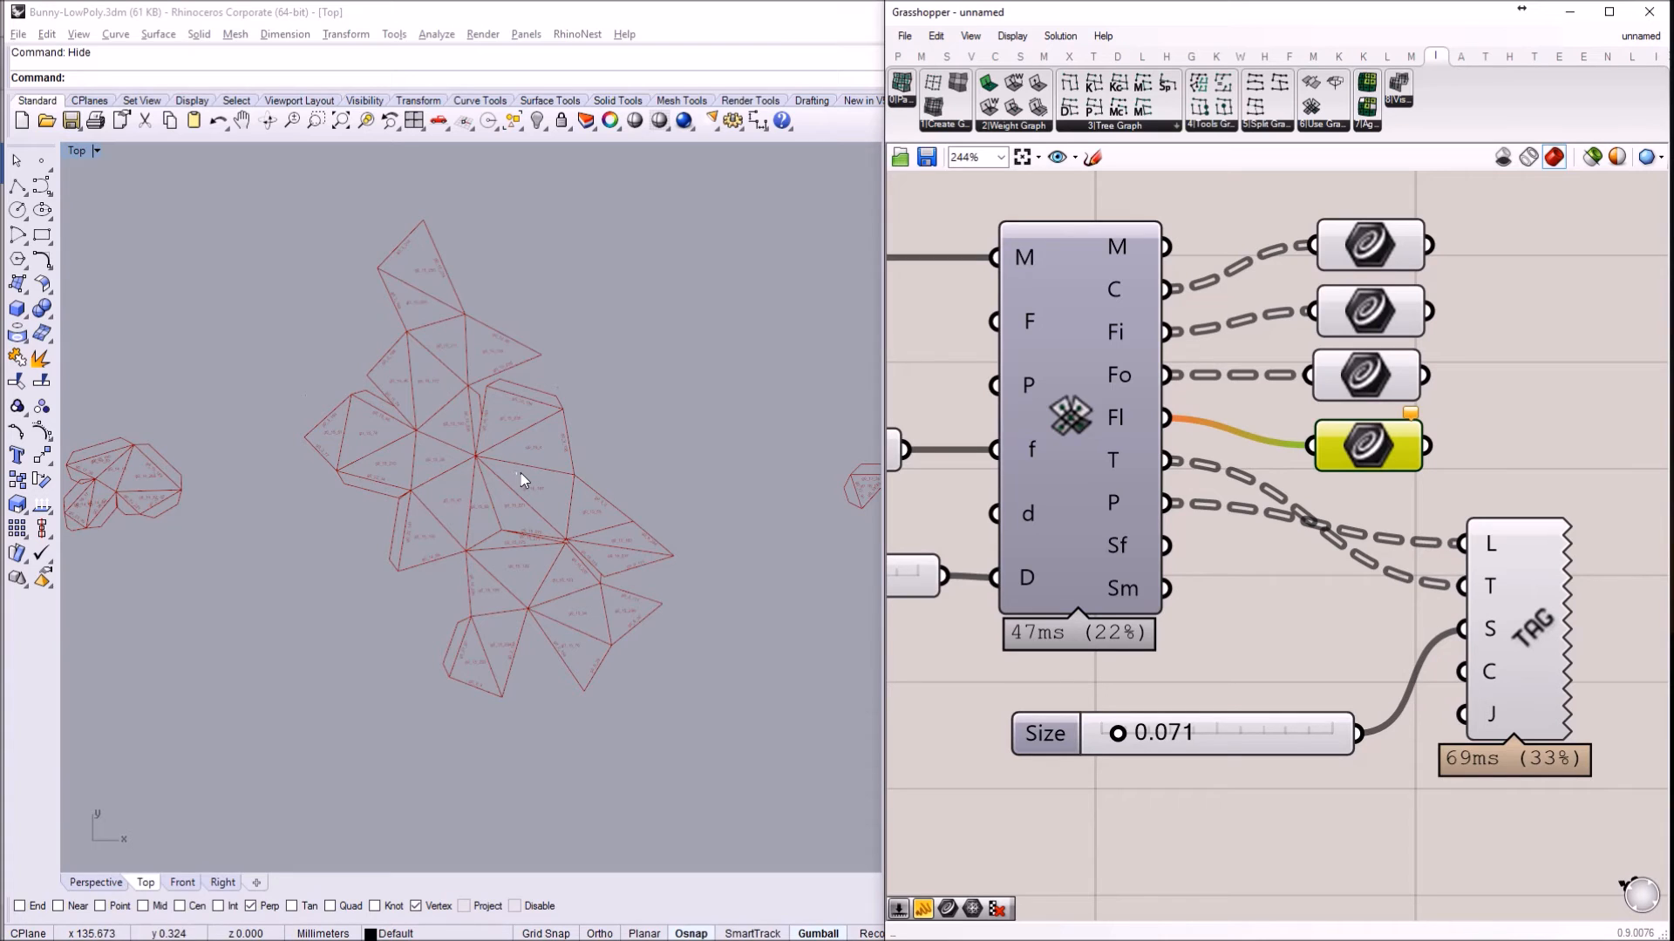
Look over the whole row of unrolled pieces in the Top view.
scroll(538, 490, down, 3)
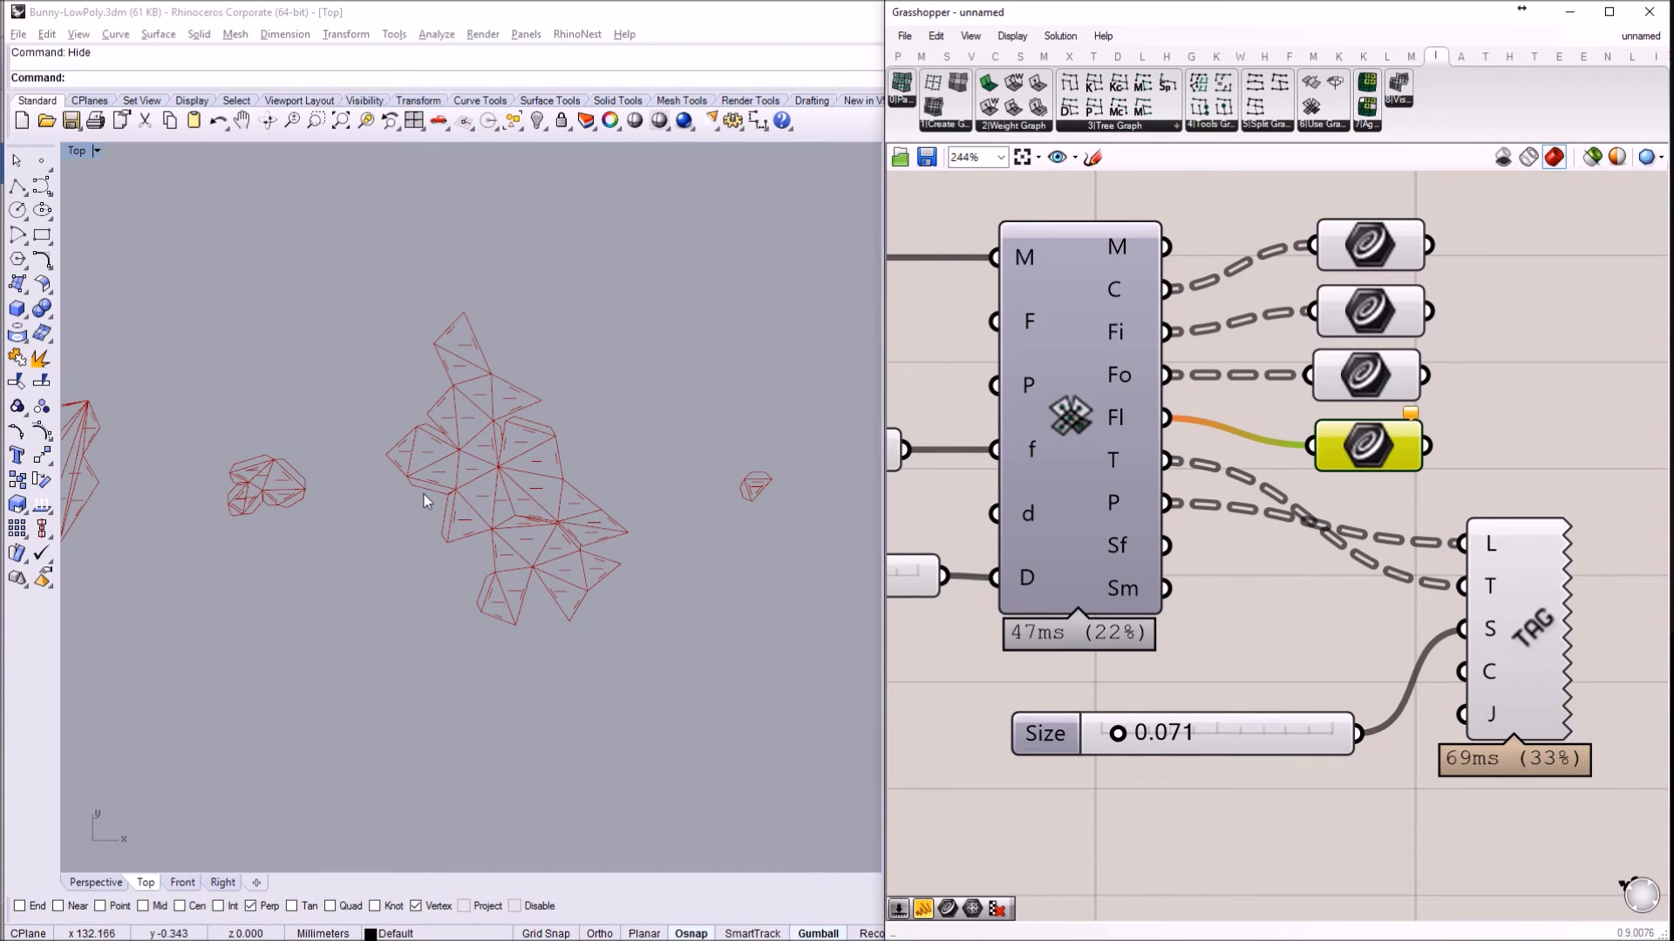
right_drag(385, 476, 548, 511)
right_drag(305, 437, 537, 462)
right_drag(379, 454, 524, 452)
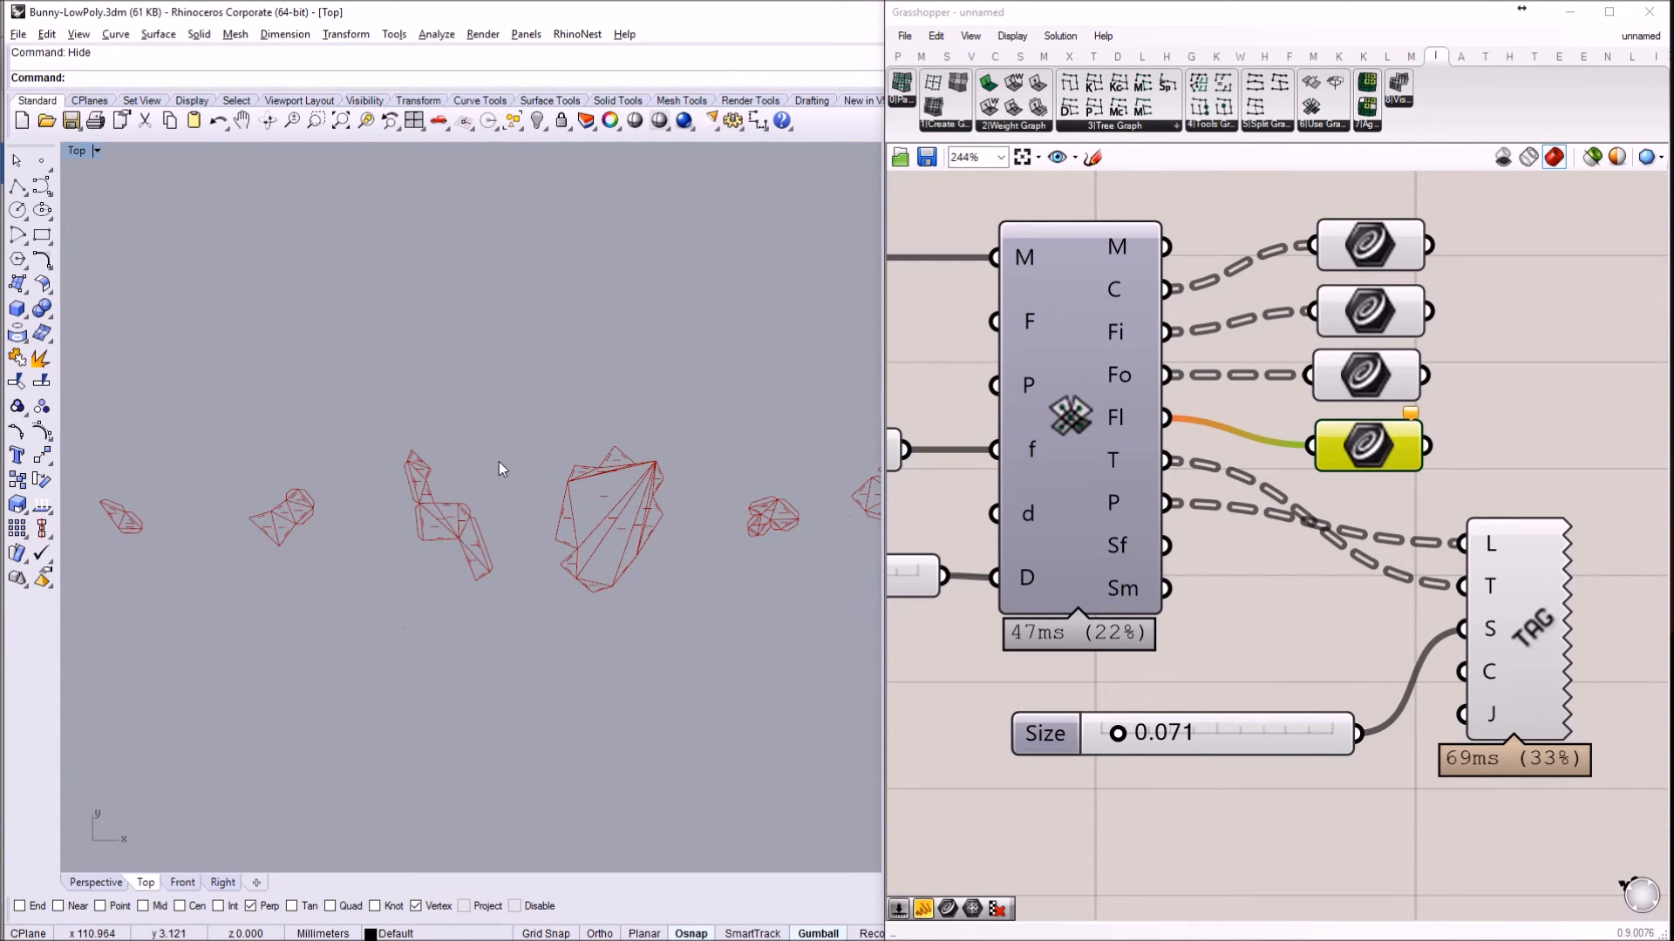
scroll(498, 462, down, 6)
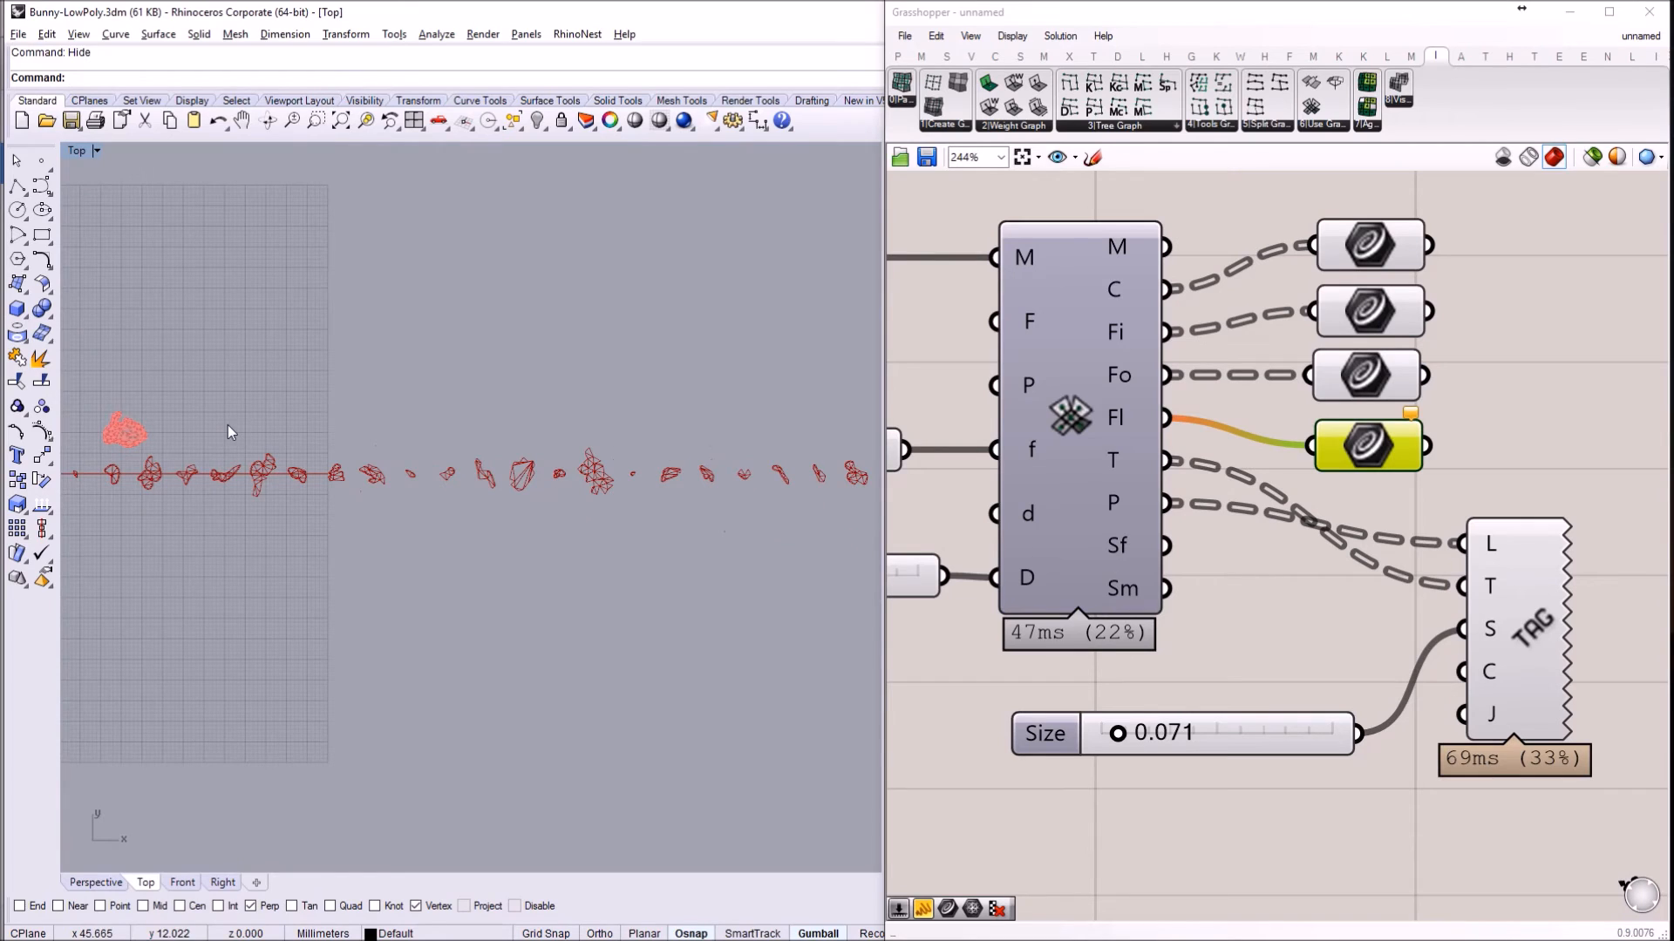
right_drag(558, 477, 573, 480)
right_drag(539, 485, 419, 485)
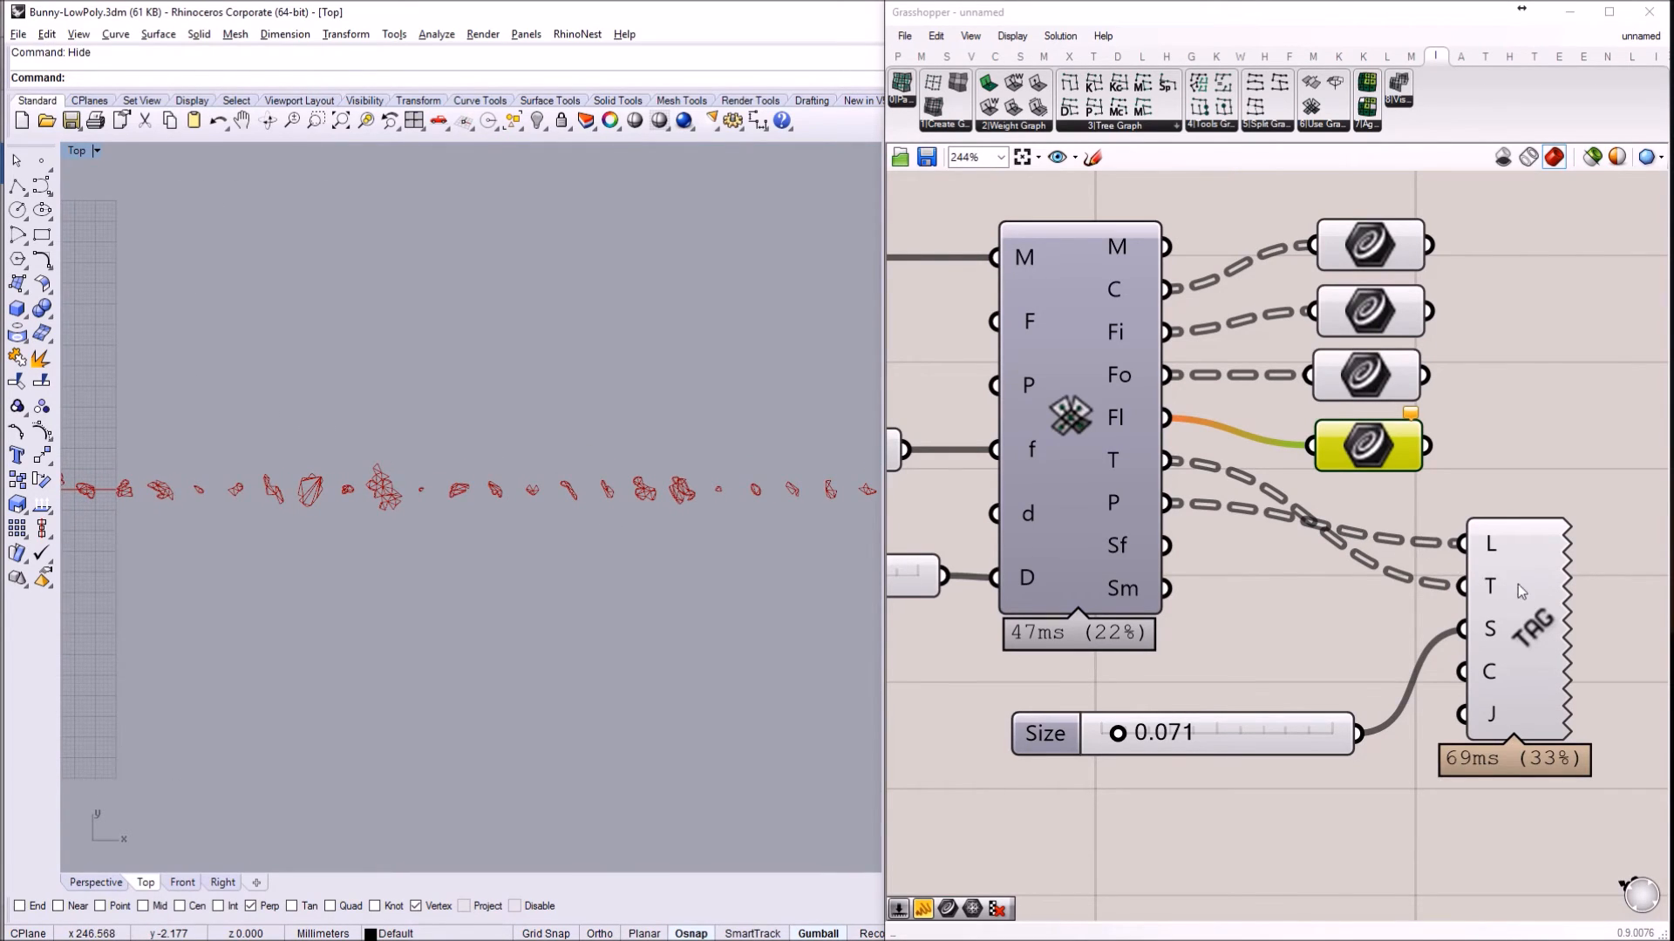
Move the text tag and Size slider farther apart, and read the descriptions of the unroll component's Sf and Sm outputs.
drag(1514, 585, 1535, 555)
drag(1058, 741, 1046, 778)
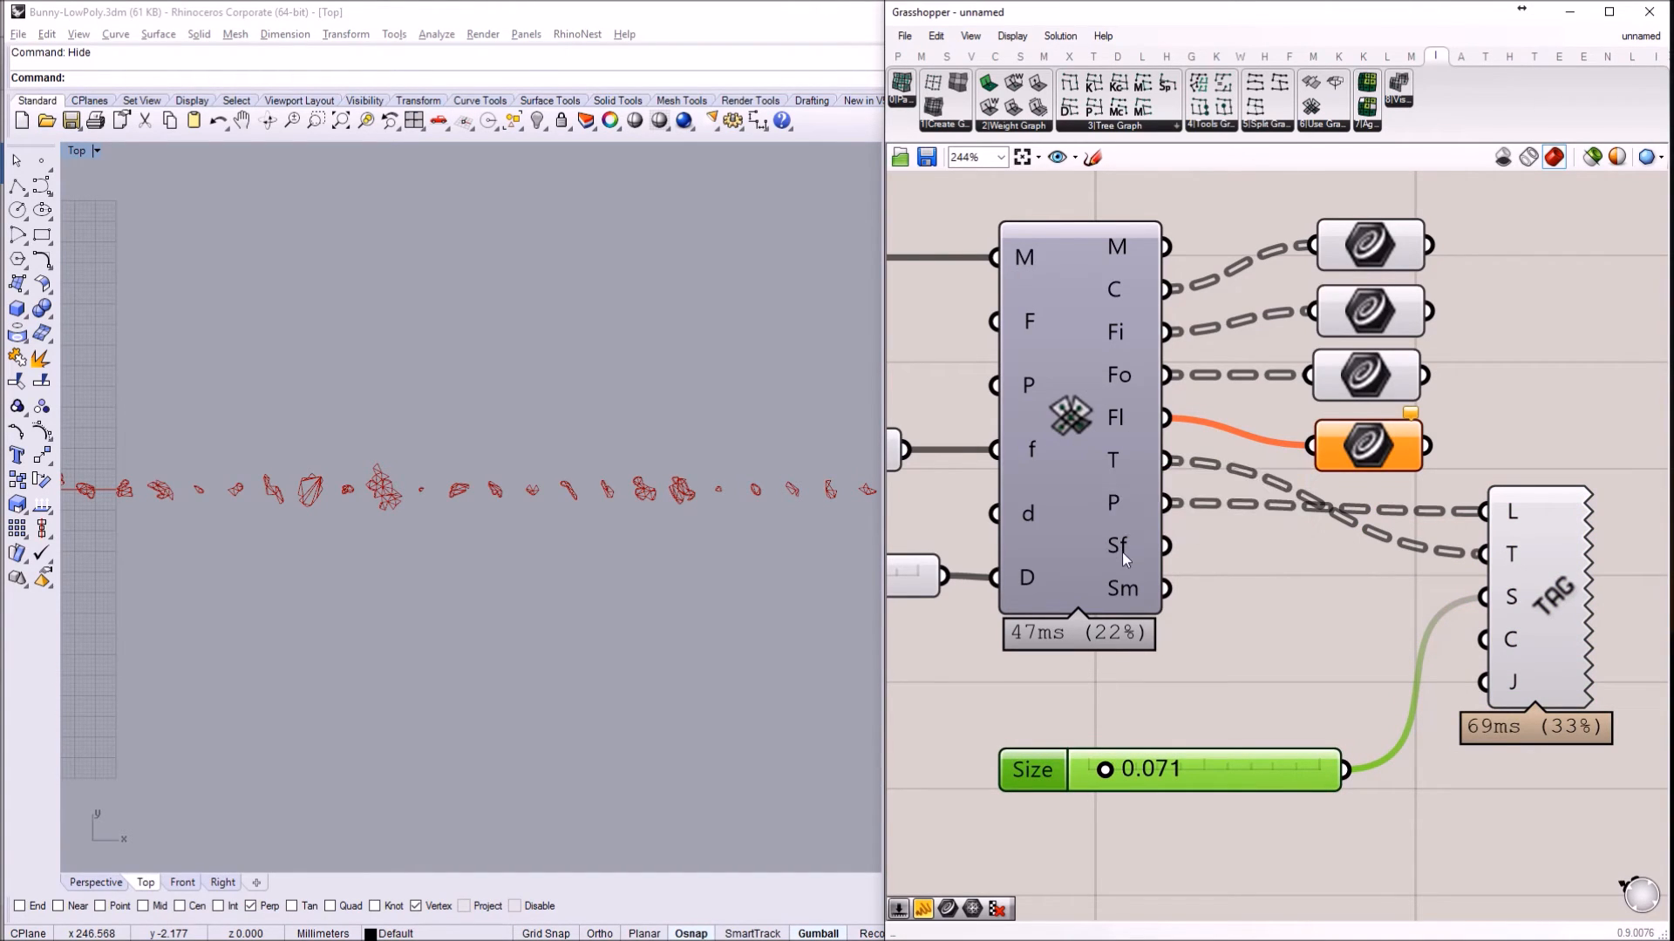
mouse_move(1127, 544)
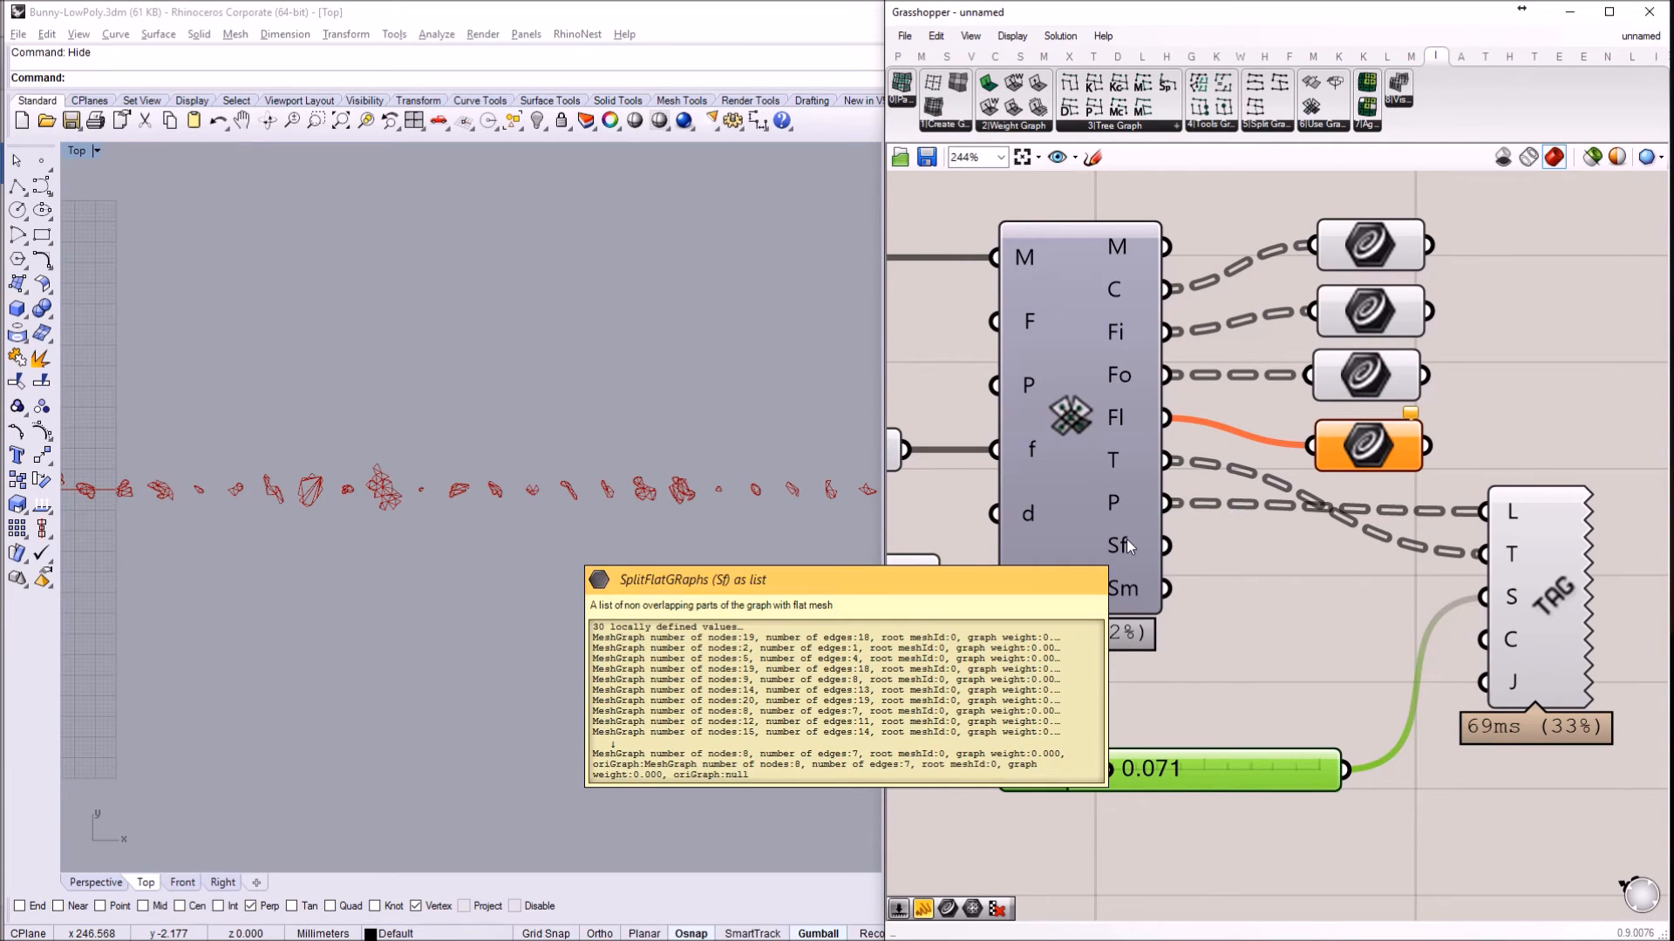
mouse_move(1130, 589)
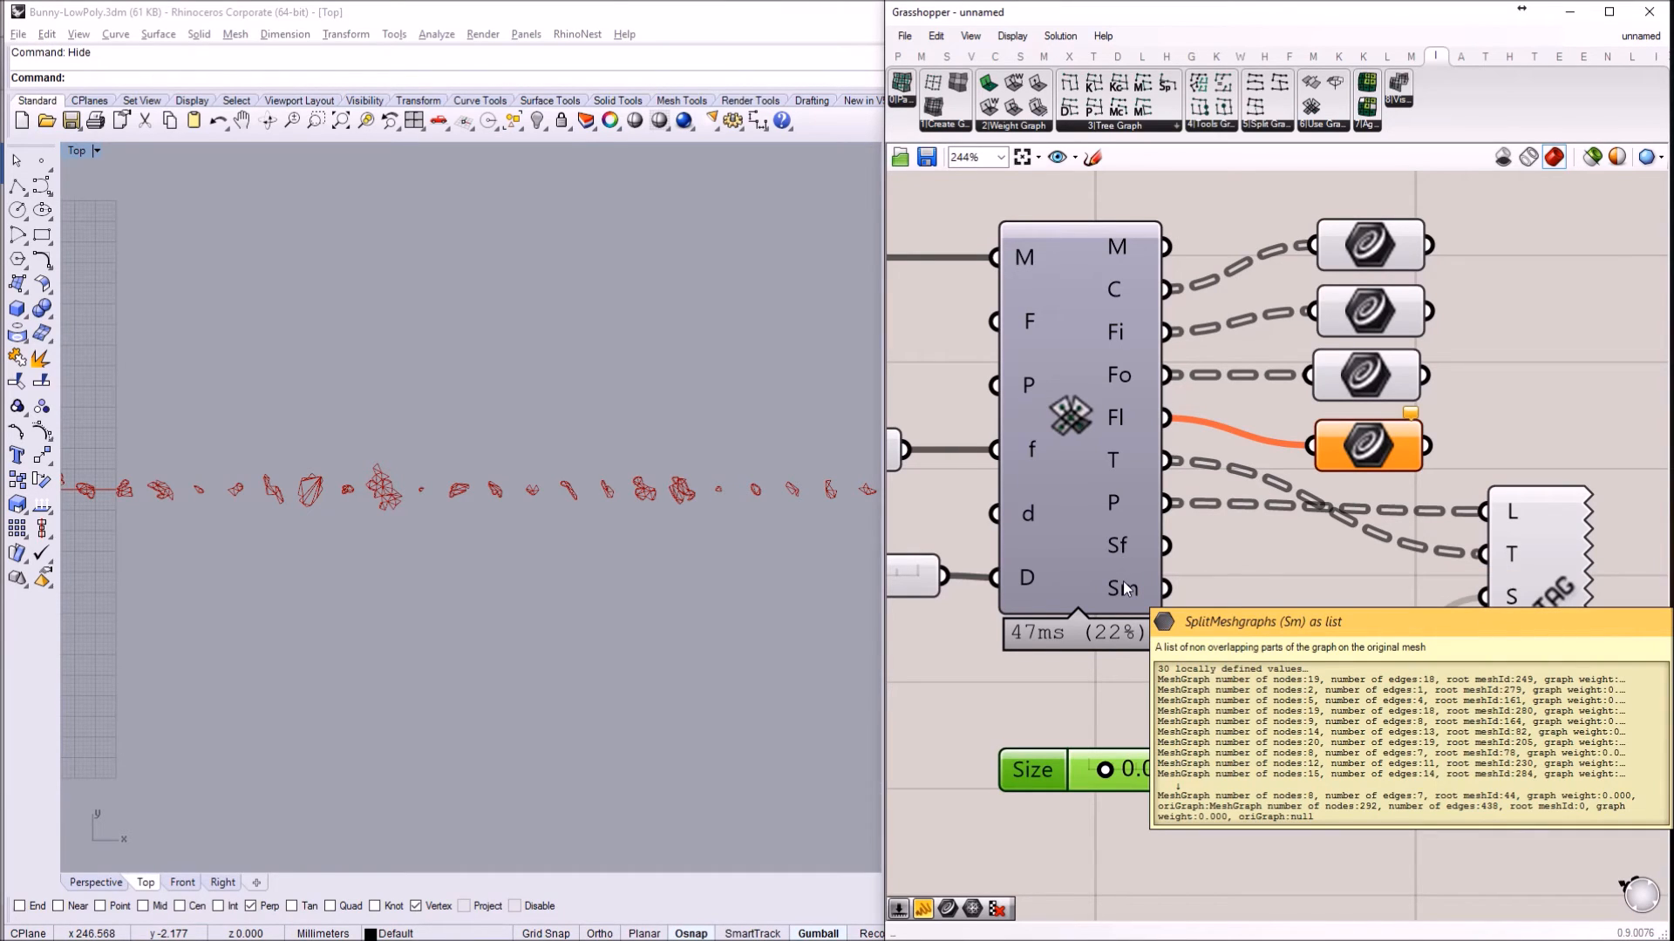
right_drag(1330, 605, 1256, 582)
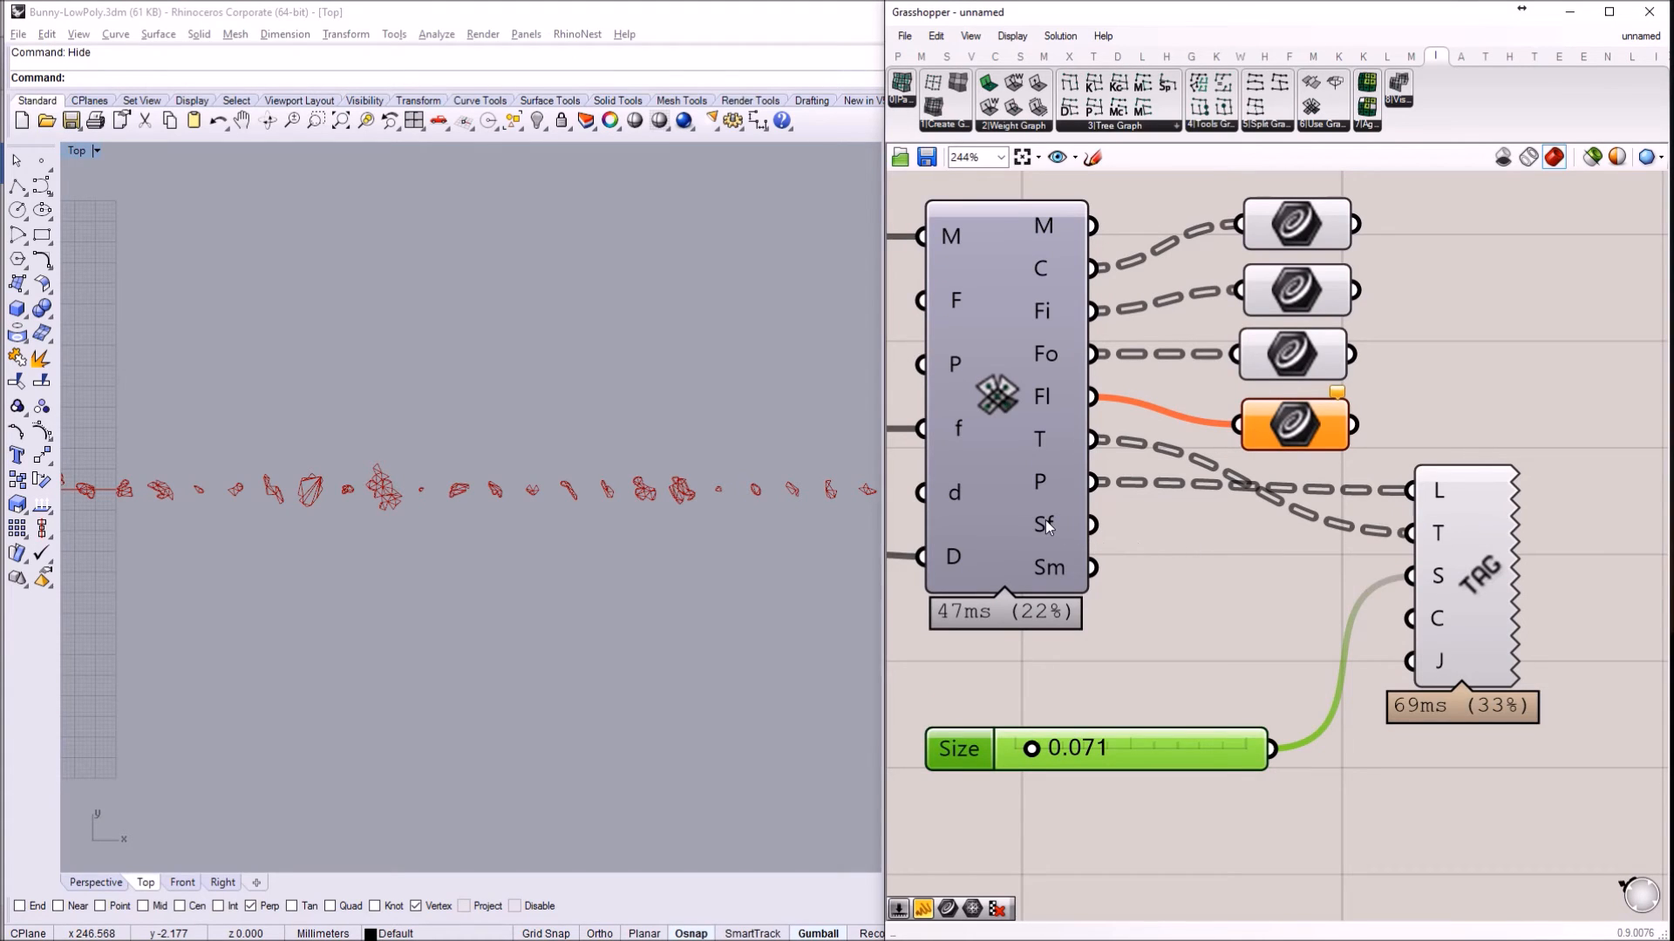
mouse_move(1041, 520)
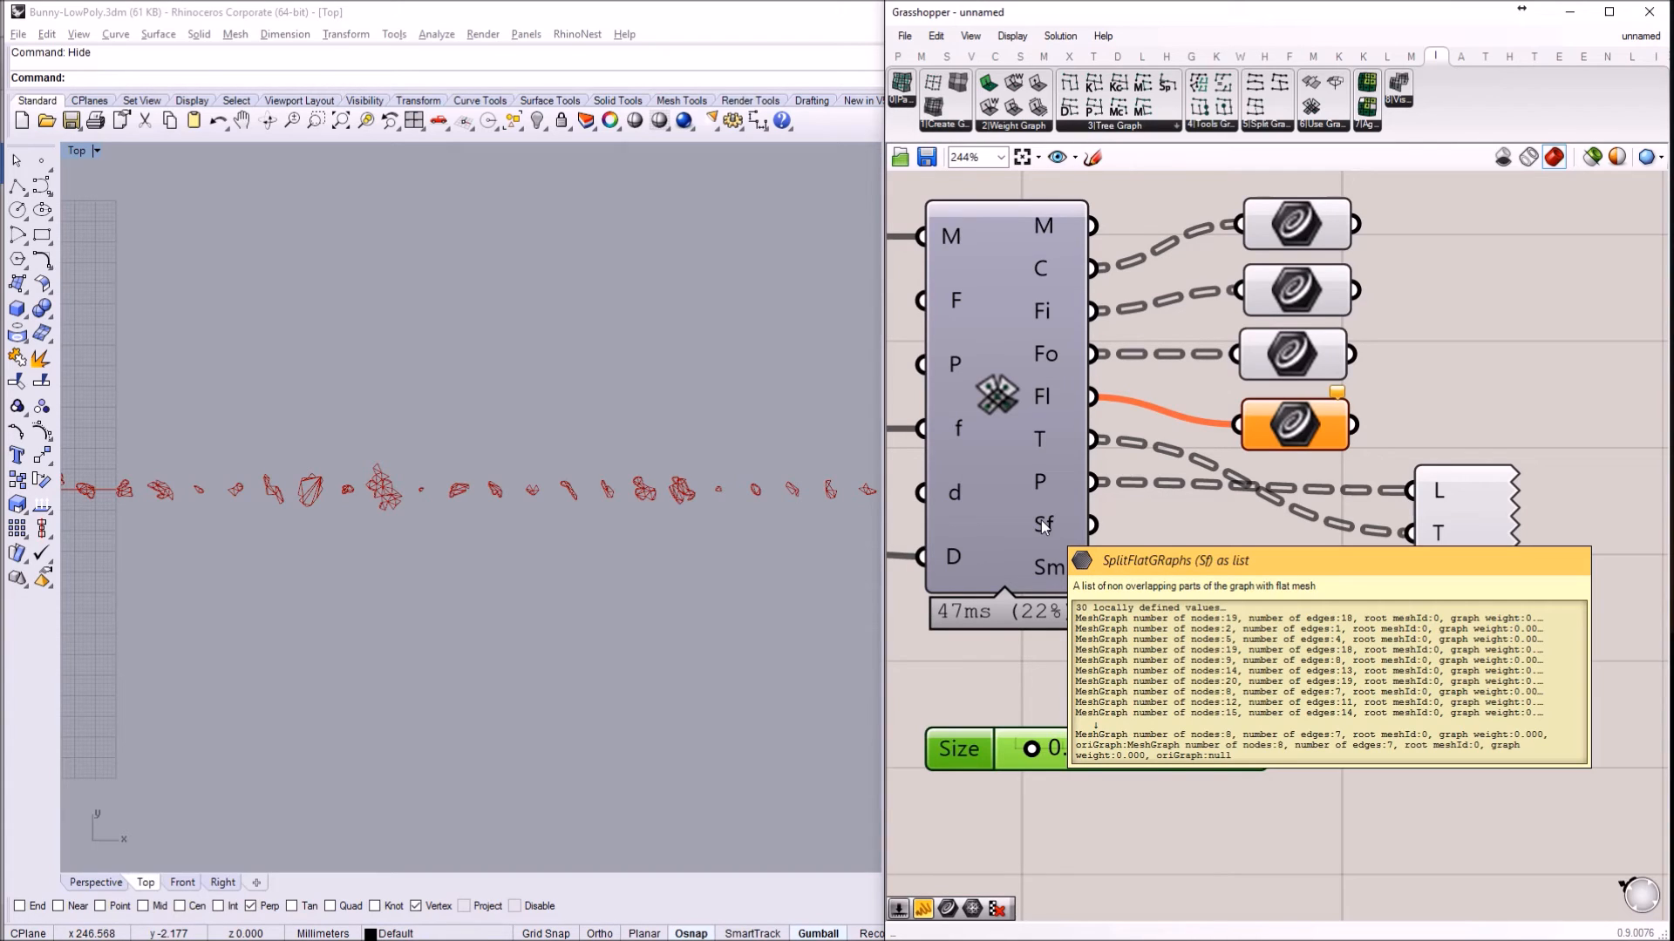
Place a mesh graph parameter beyond the line parameters and wire the unroll Sf output into it to preview the graphs on the flat pieces.
right_drag(1340, 554, 1298, 544)
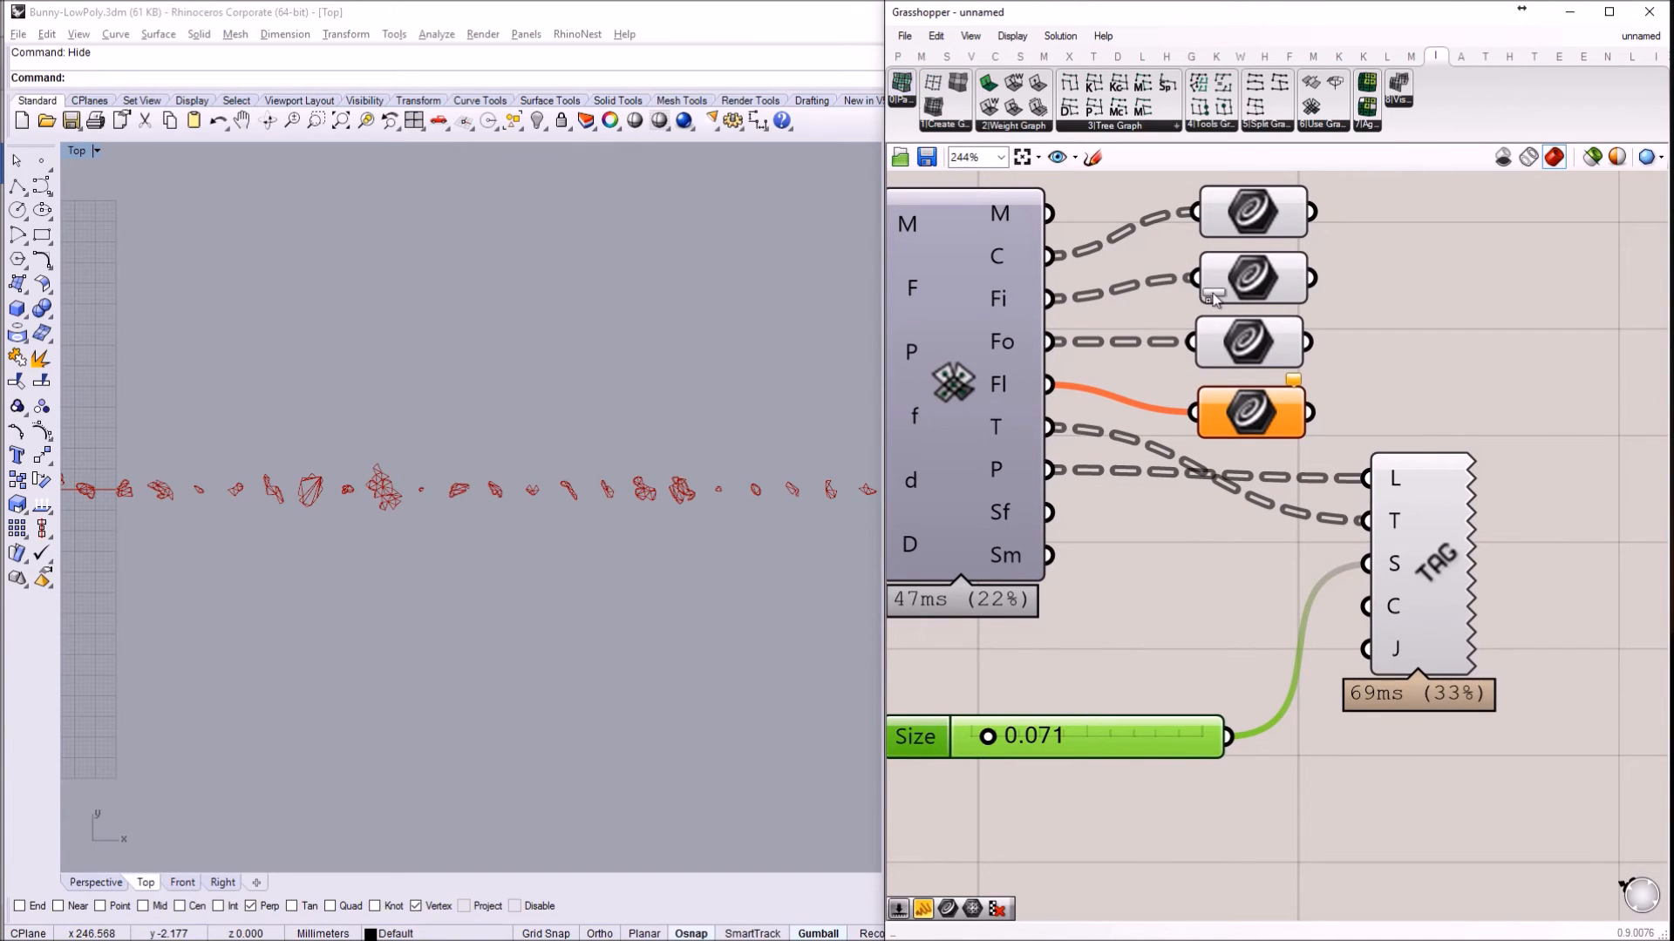
drag(1532, 435, 1530, 387)
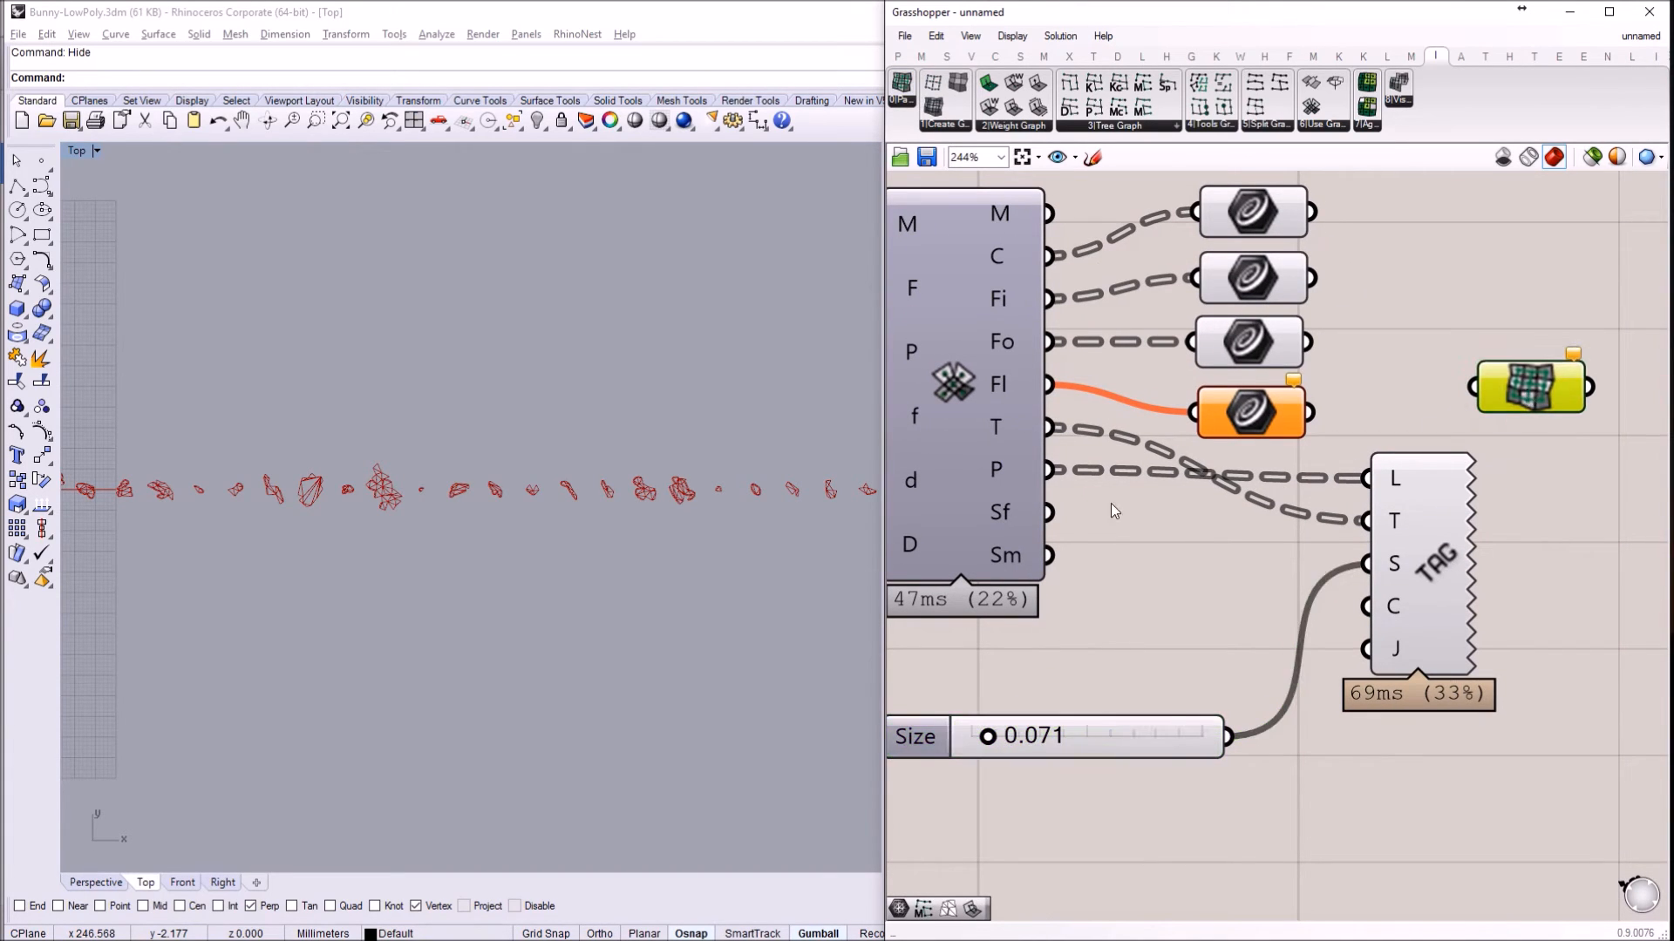
drag(1051, 514, 1473, 386)
right_drag(554, 512, 669, 519)
scroll(418, 500, up, 6)
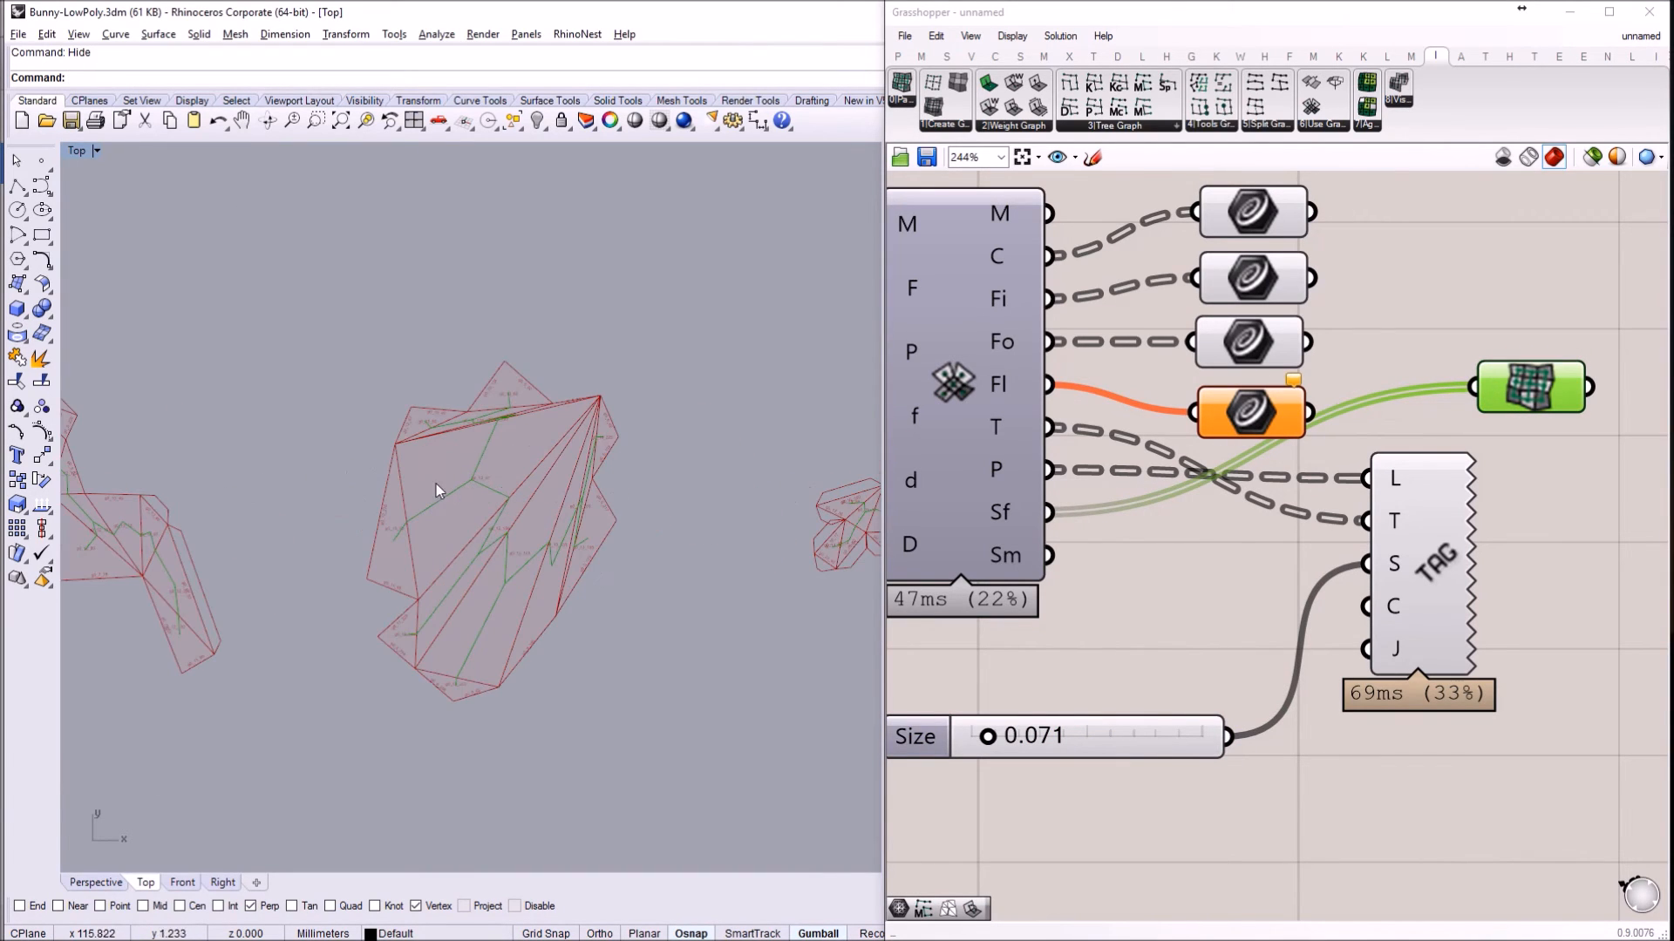
Look over the graph previews on the flat pieces in the Top view and return to the Perspective view of the bunny.
scroll(399, 498, down, 4)
right_drag(269, 485, 676, 536)
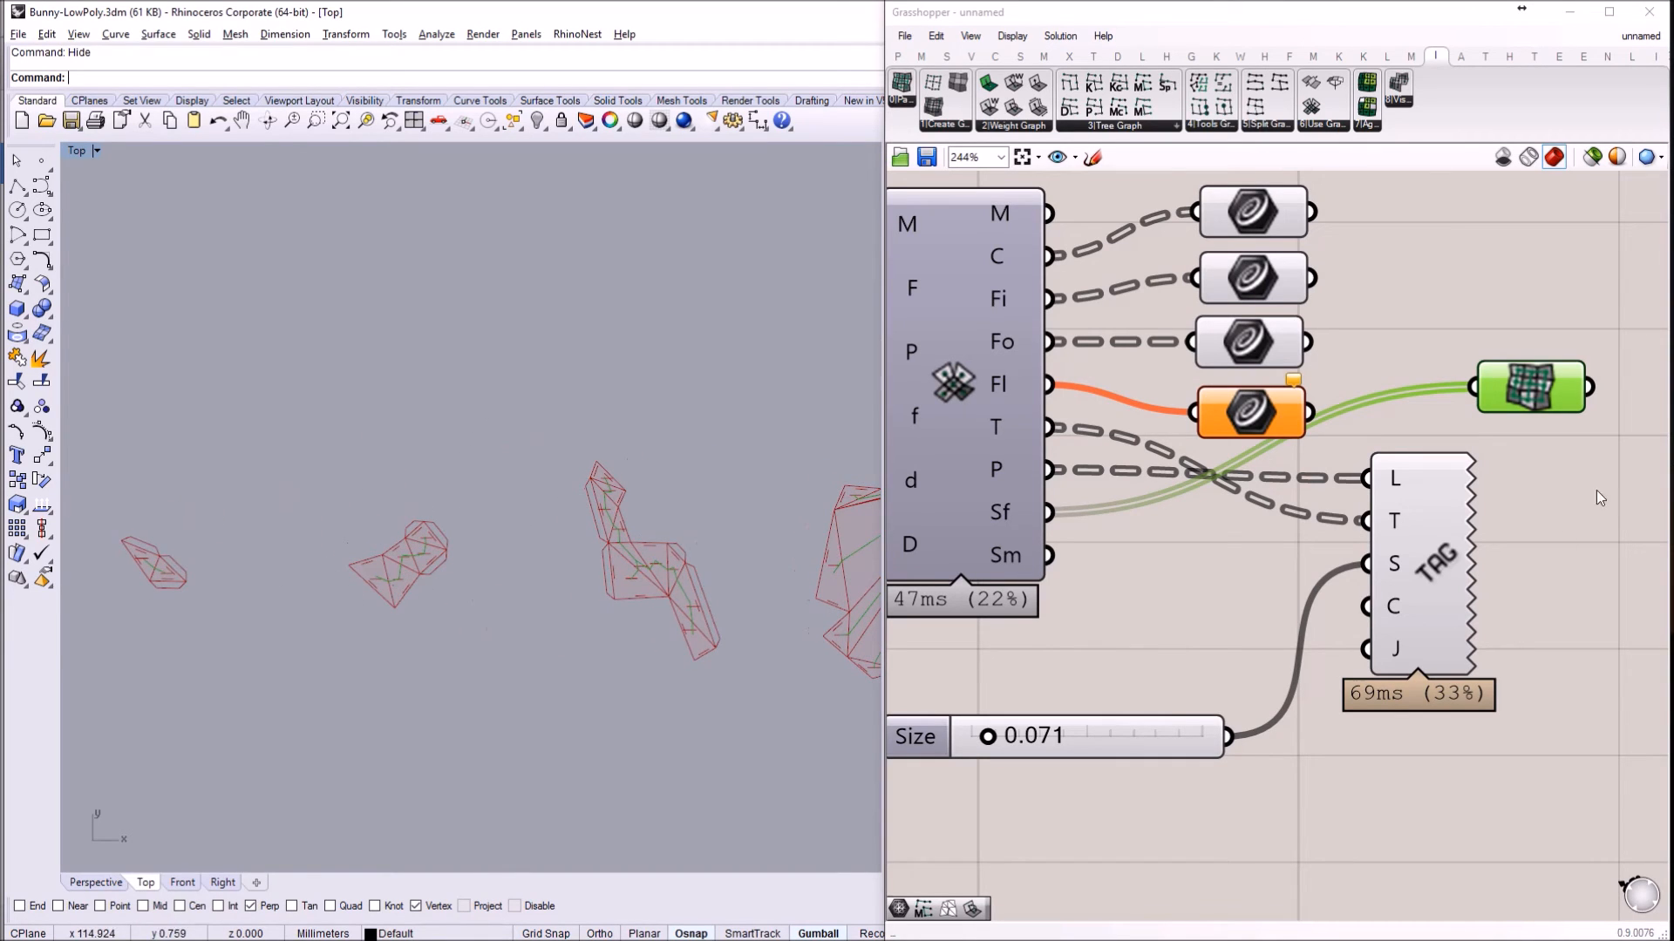
right_click(1237, 578)
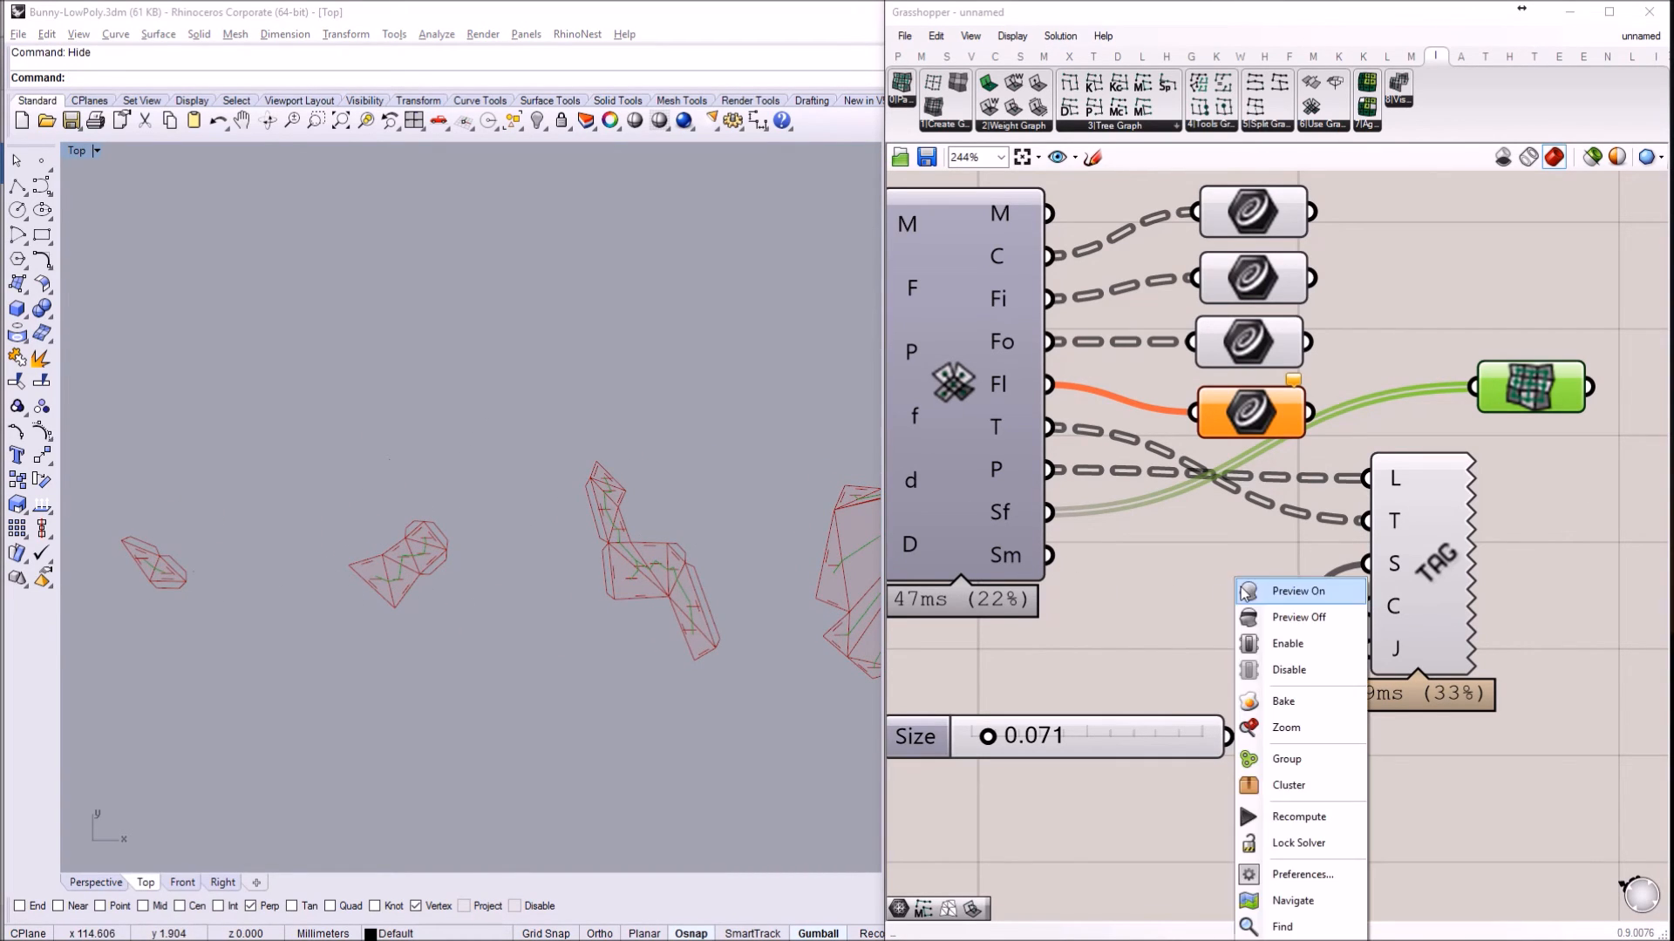
click(1245, 591)
click(87, 884)
scroll(242, 708, down, 10)
scroll(298, 657, up, 10)
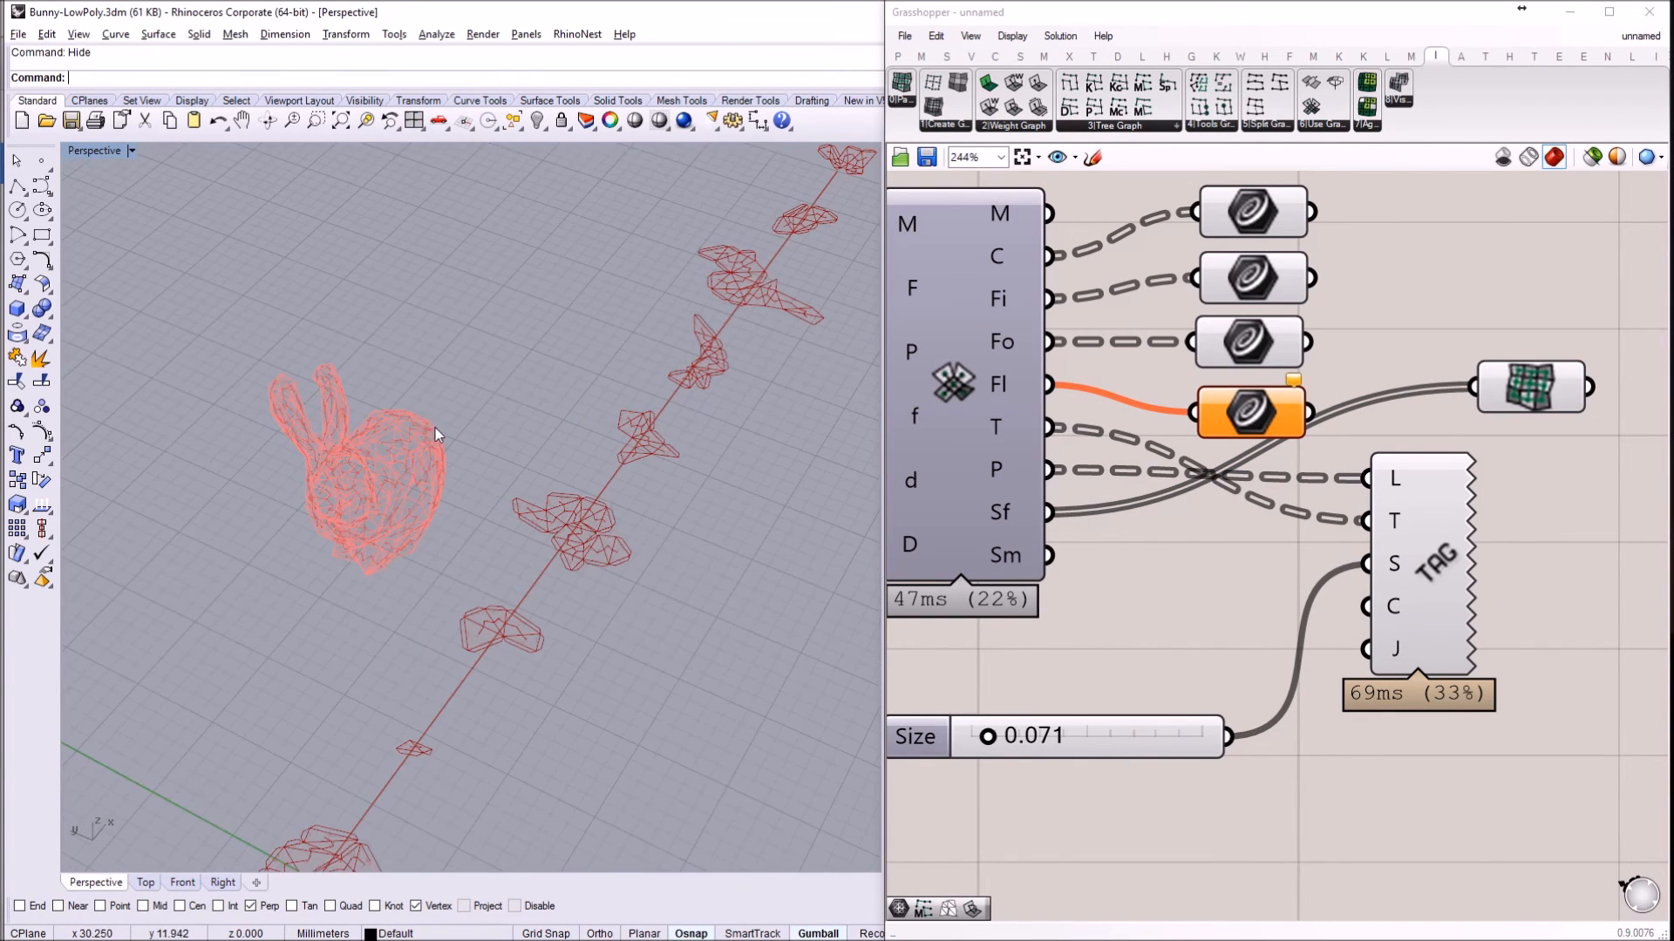
Hide the preview of the MST Kruskal component.
scroll(1329, 589, down, 5)
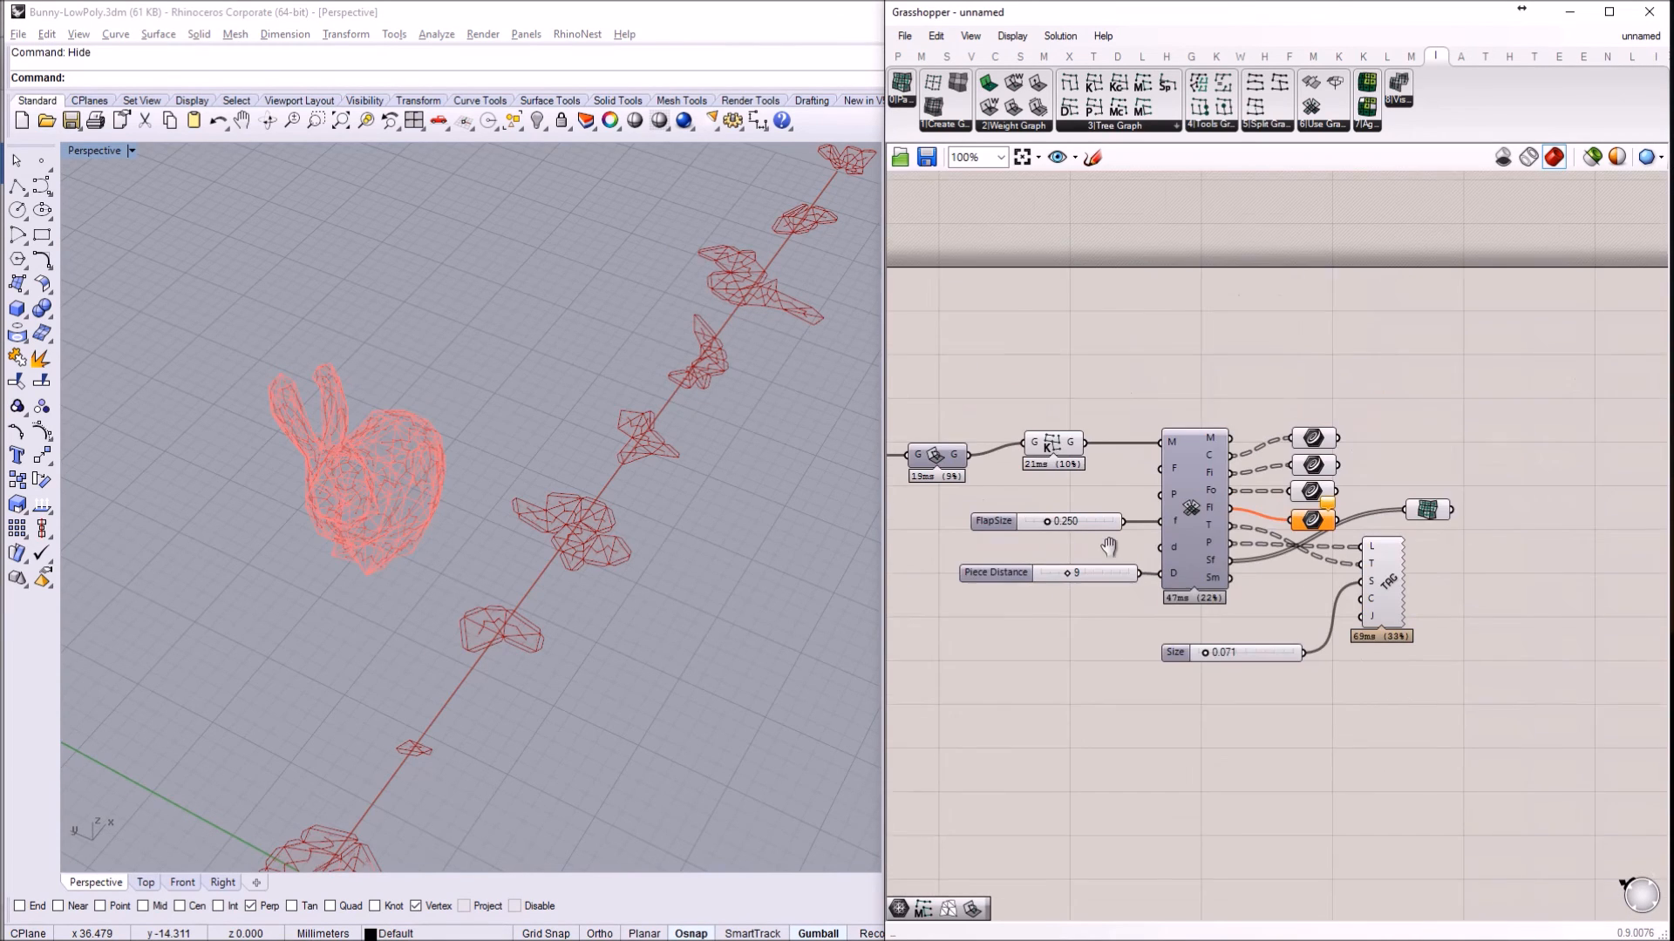
scroll(1246, 520, up, 4)
click(1250, 510)
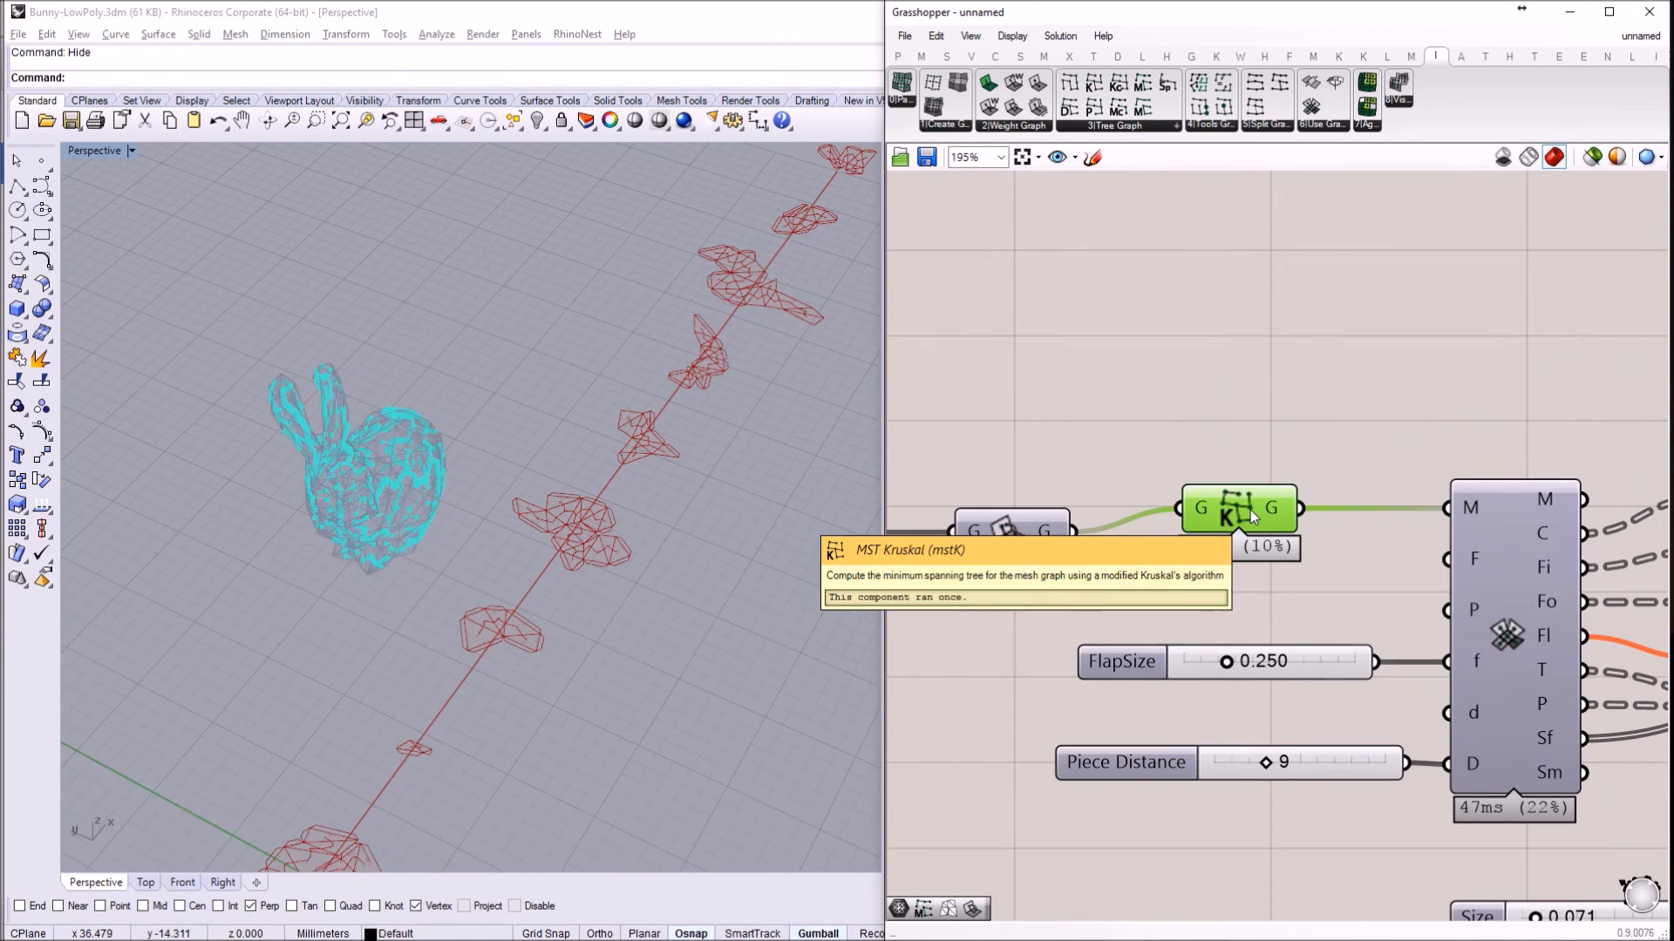
middle_click(1250, 510)
click(1306, 457)
Shift the mesh graph parameter fed by Sf outward and move the text tag down to free space beneath it.
scroll(1284, 448, down, 4)
right_drag(1334, 483, 1203, 479)
scroll(1365, 551, up, 3)
click(1482, 486)
drag(1485, 488, 1525, 486)
drag(1395, 663, 1395, 781)
Duplicate the mesh graph parameter below the original, wire the unroll Sm output into the copy, and bring the two closer together.
click(1511, 490)
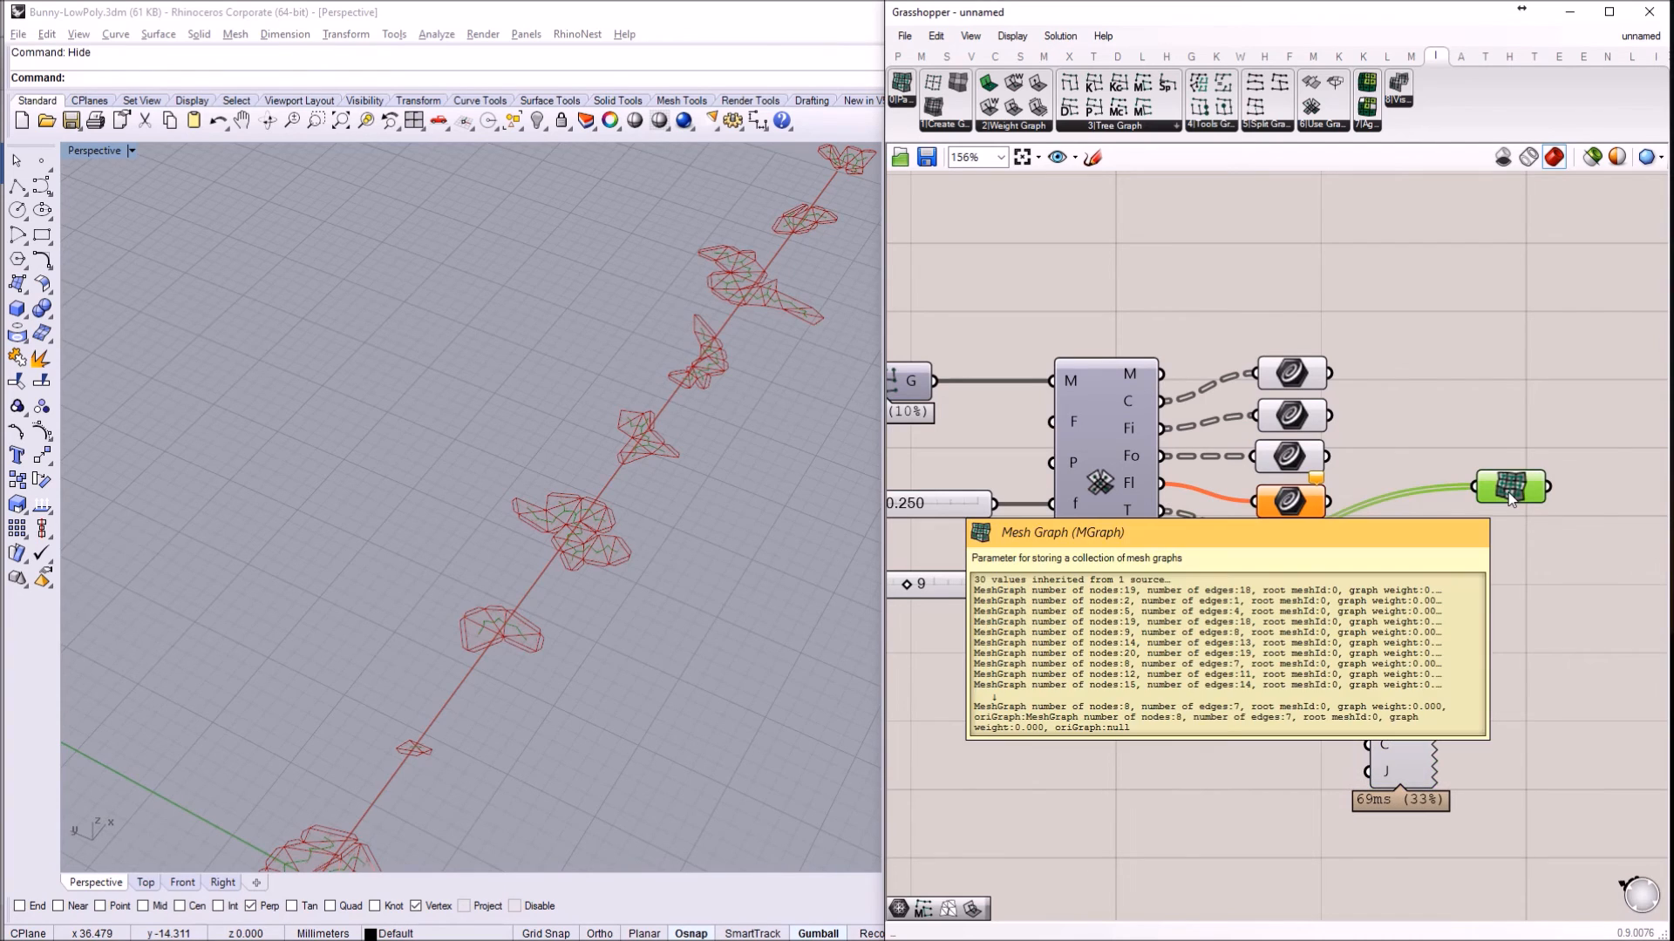
alt+drag(1511, 494, 1508, 595)
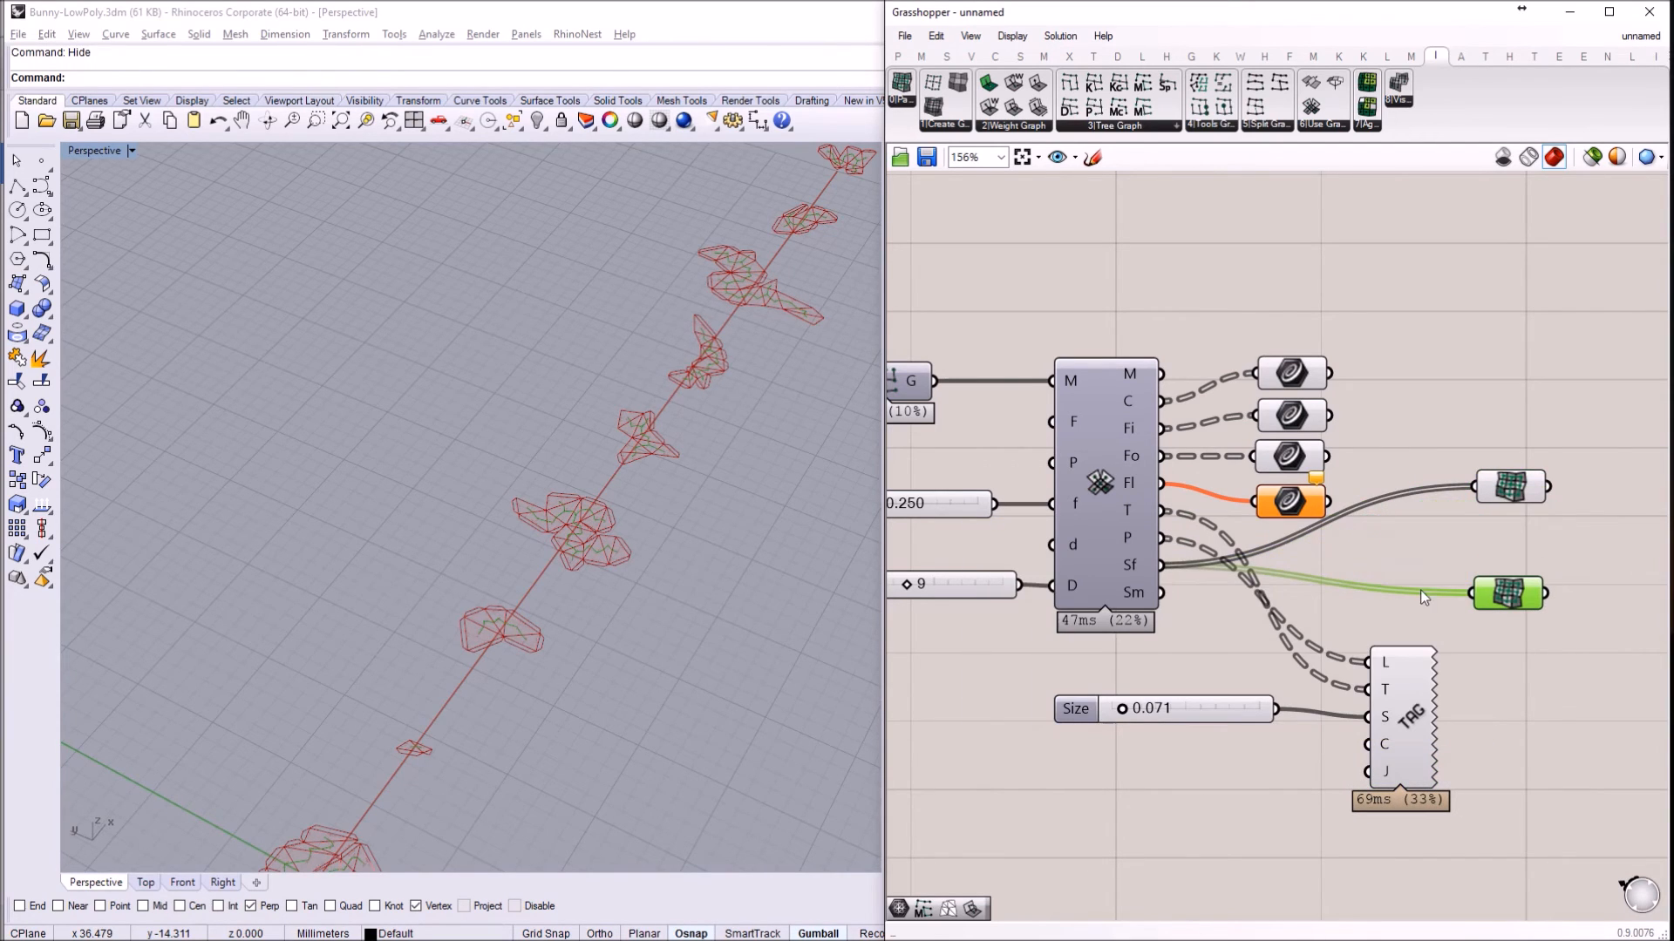
drag(1162, 593, 1518, 581)
drag(1519, 497, 1518, 531)
Compare the Sf graphs on the flat pieces with the Sm graphs on the bunny in the Perspective view.
right_drag(488, 505, 638, 543)
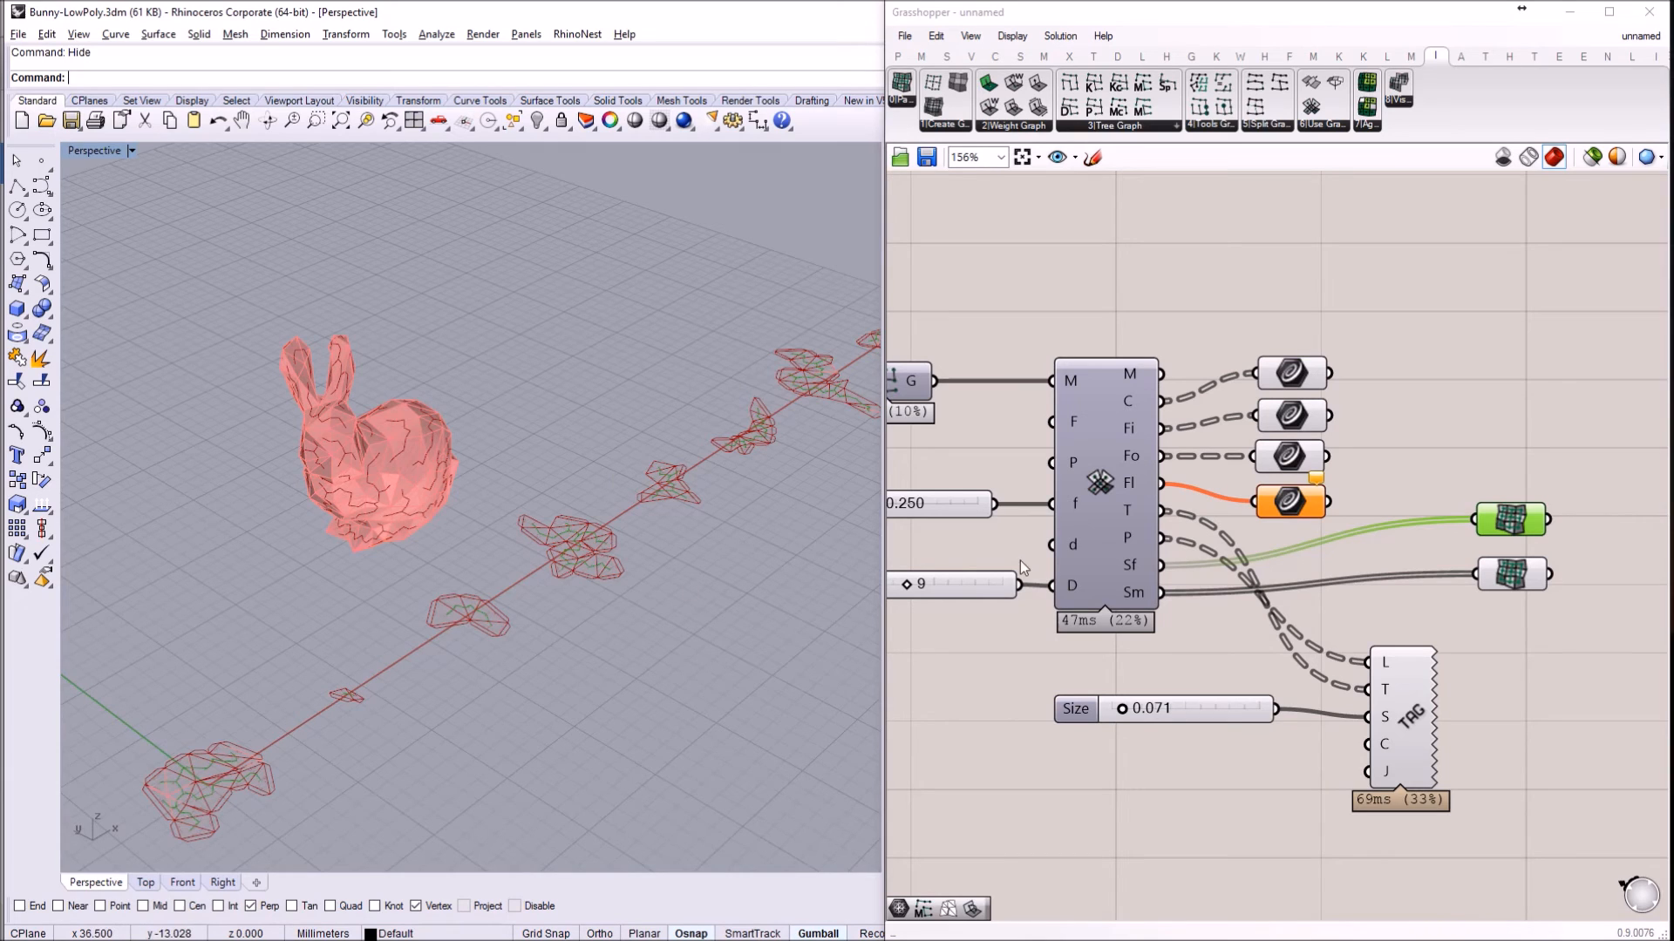
drag(1516, 579, 1516, 587)
mouse_move(1517, 587)
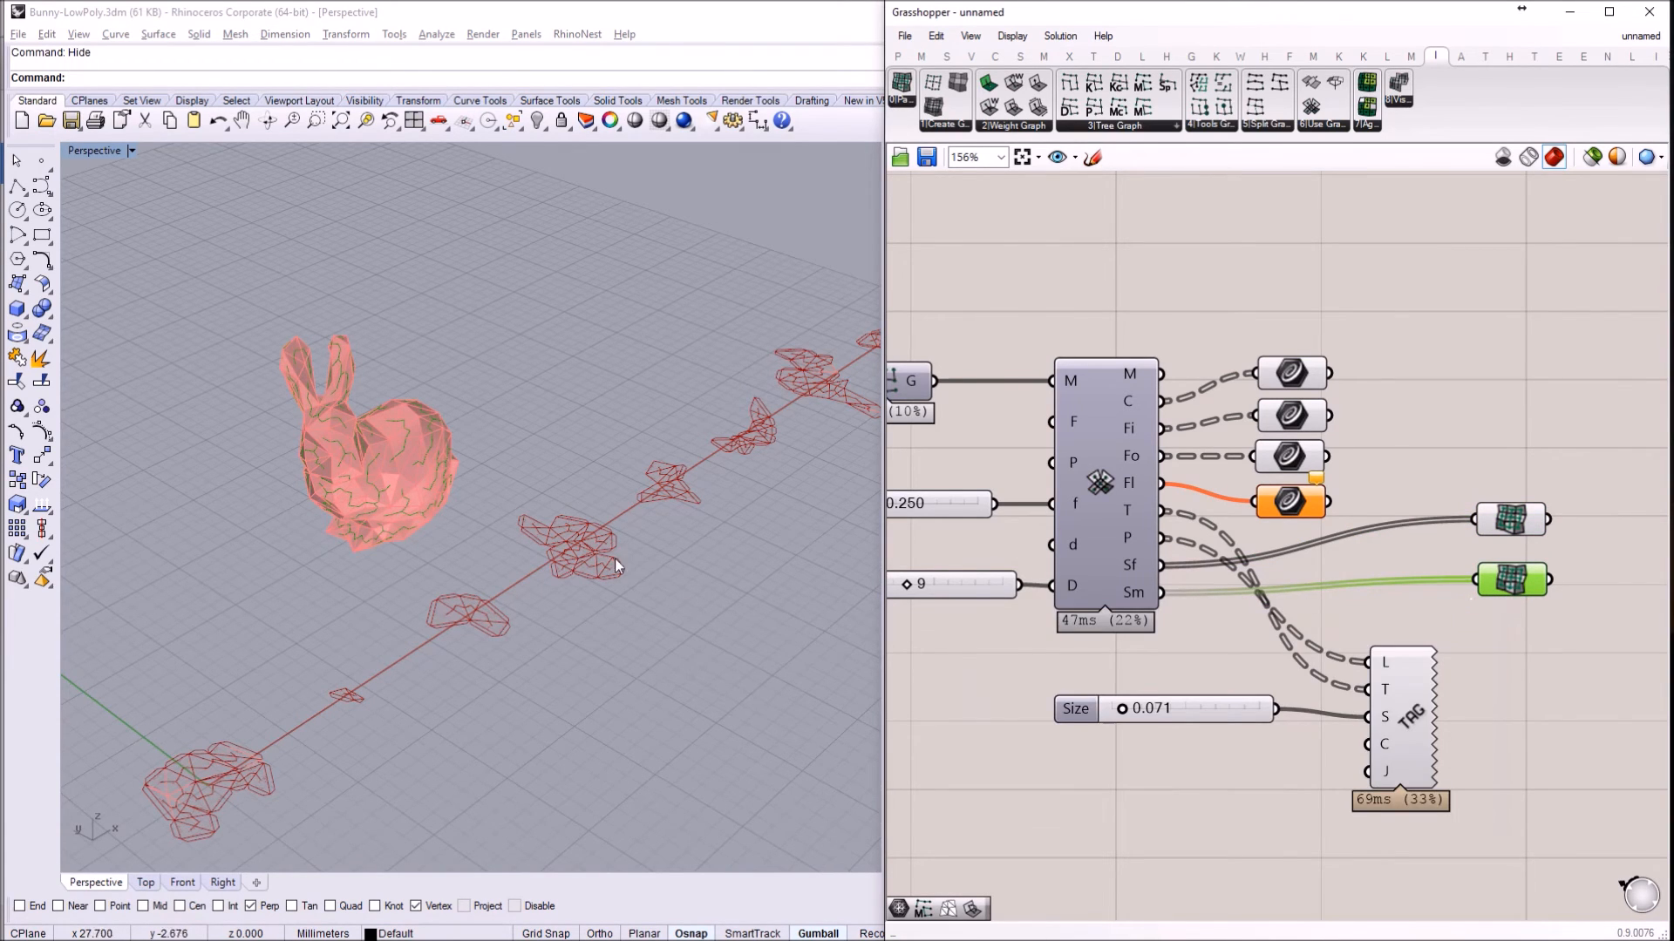
right_drag(588, 549, 592, 555)
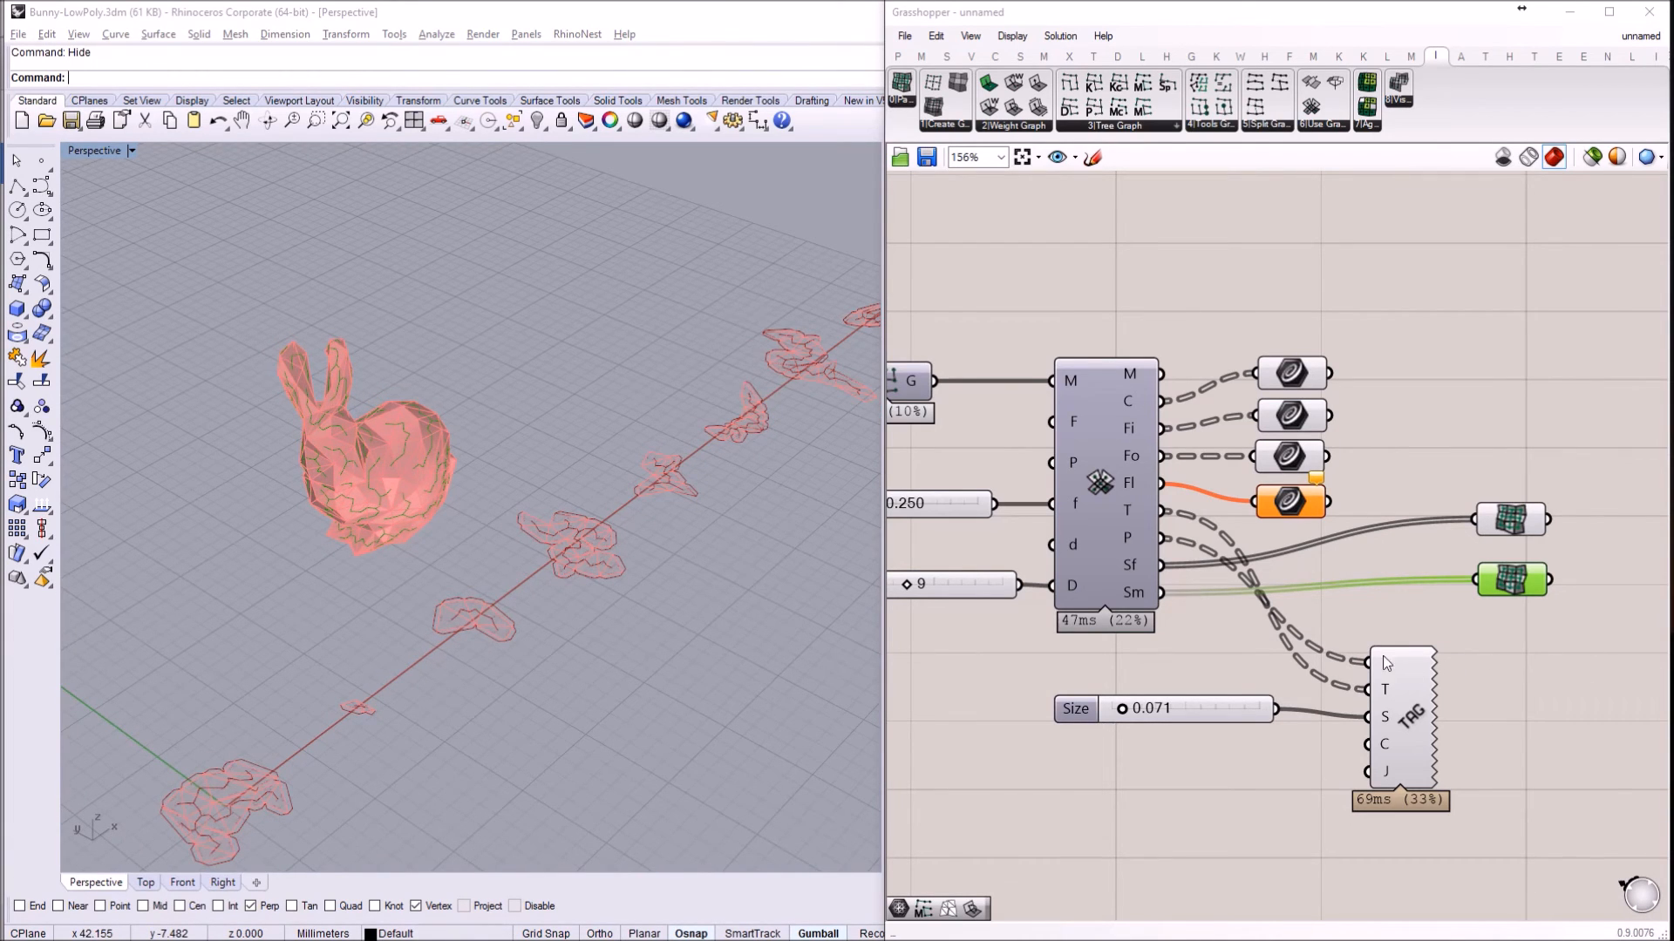
right_click(1282, 671)
Hide the previews of both mesh graph parameters.
right_drag(1571, 621, 1377, 672)
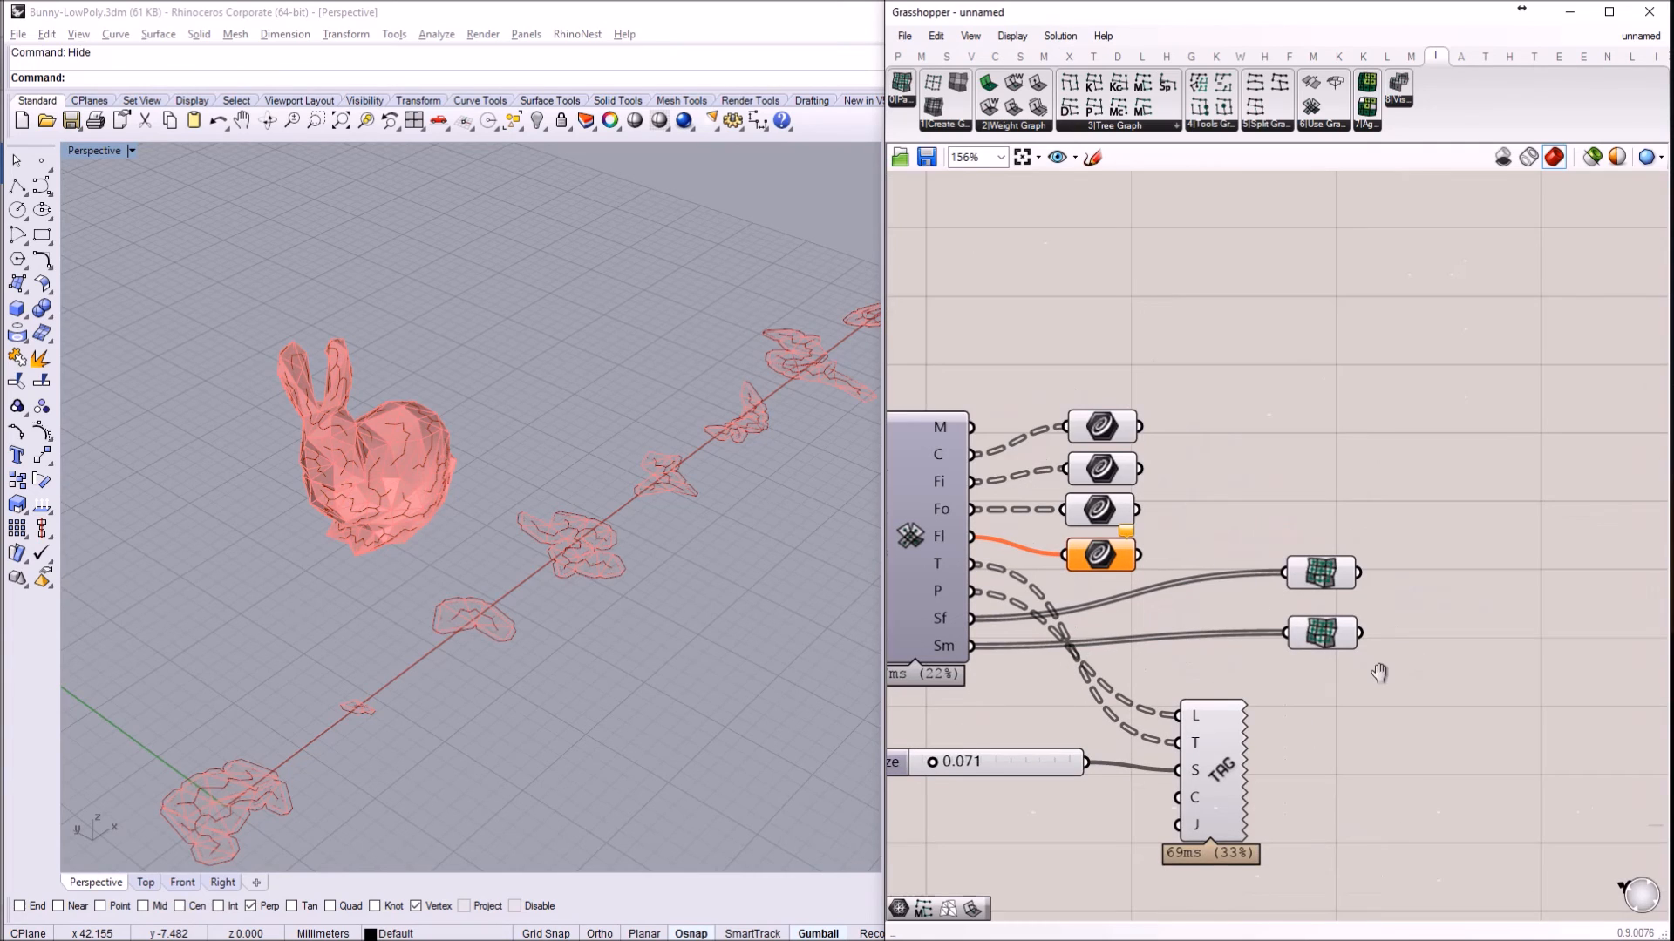
drag(1255, 522, 1417, 702)
middle_click(1420, 668)
click(1477, 608)
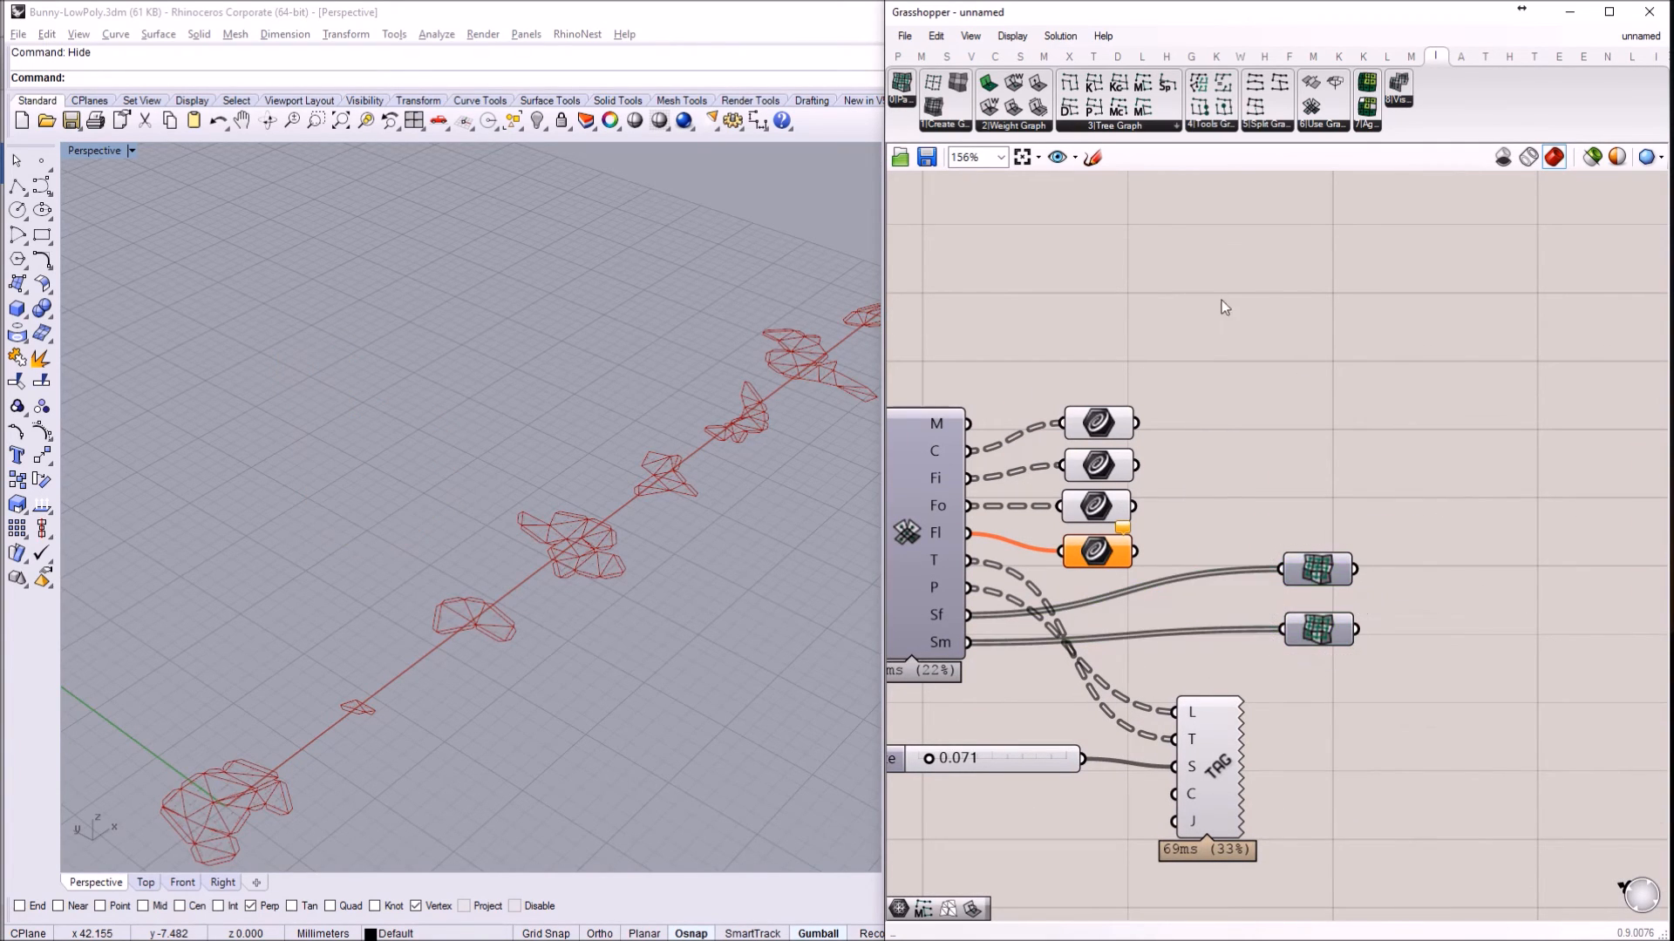
Add a Mesh parameter fed by the Sf mesh graph, and duplicate it below with the Sm mesh graph as its source.
double_click(1466, 552)
text(mesh)
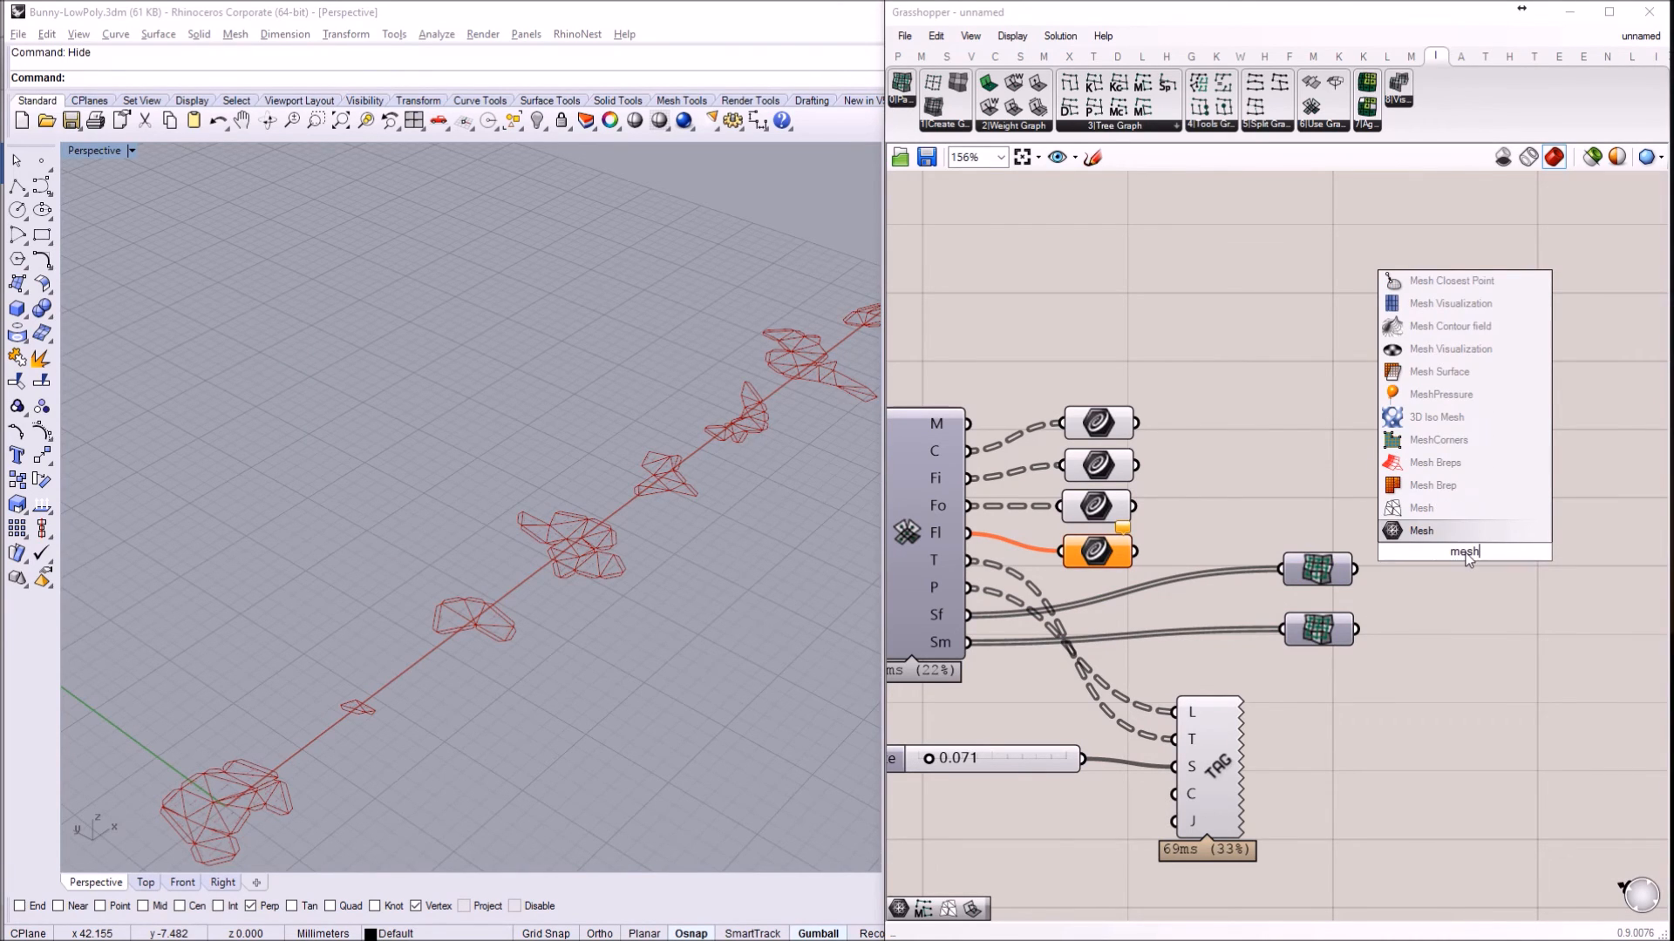
click(1438, 530)
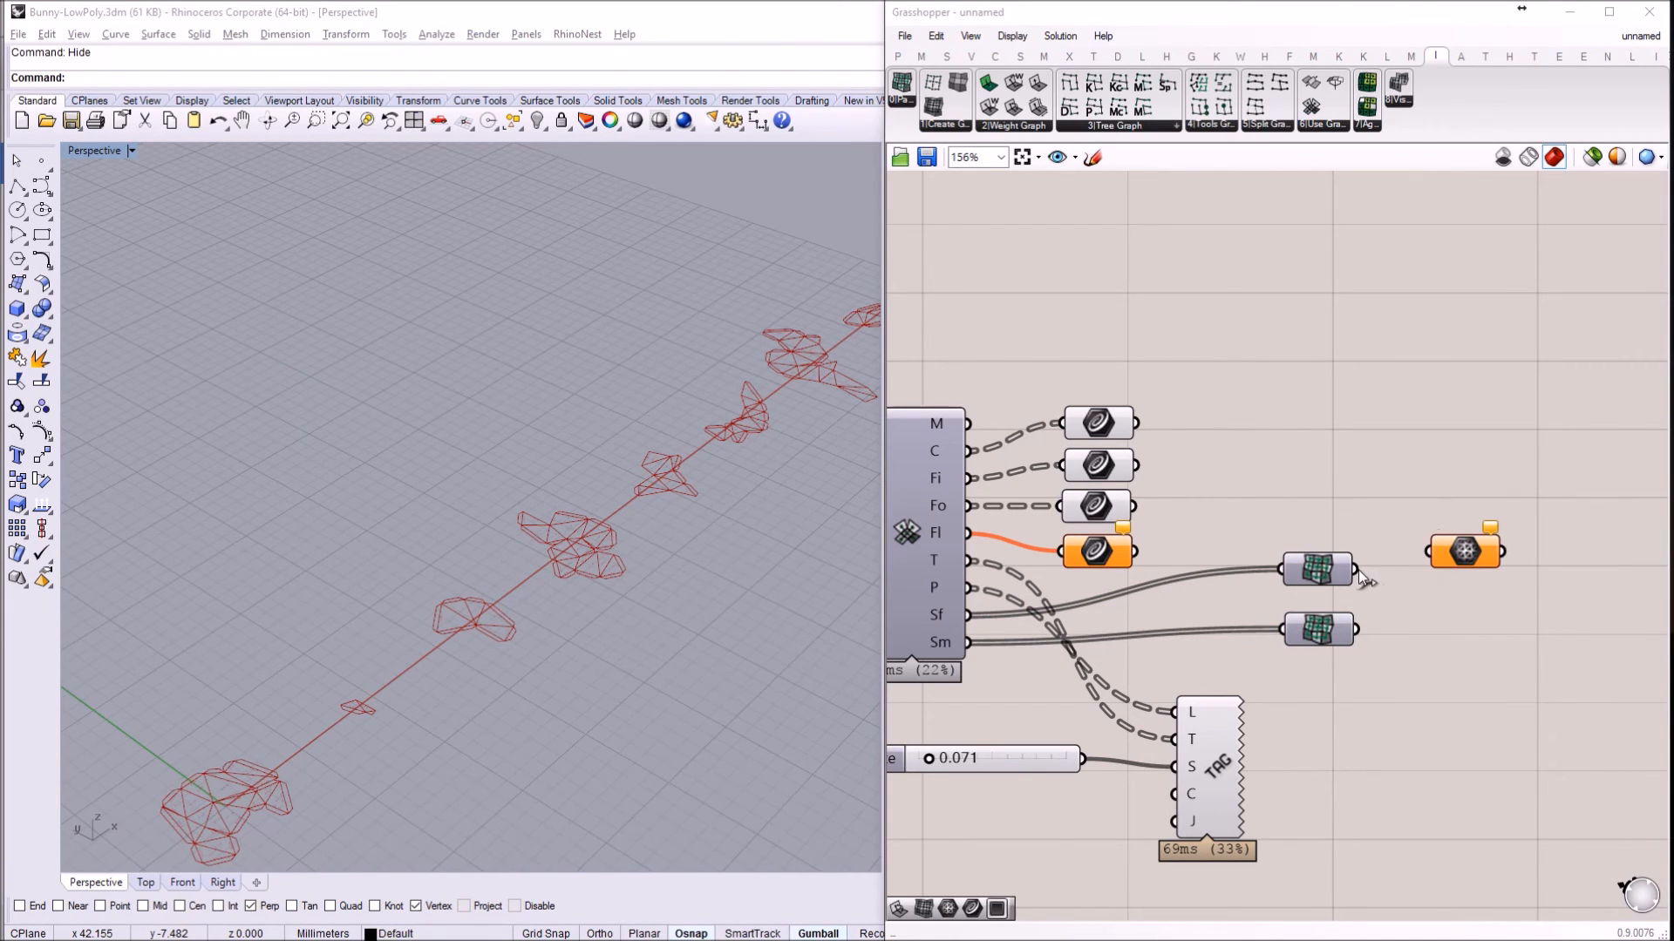
drag(1354, 569, 1431, 555)
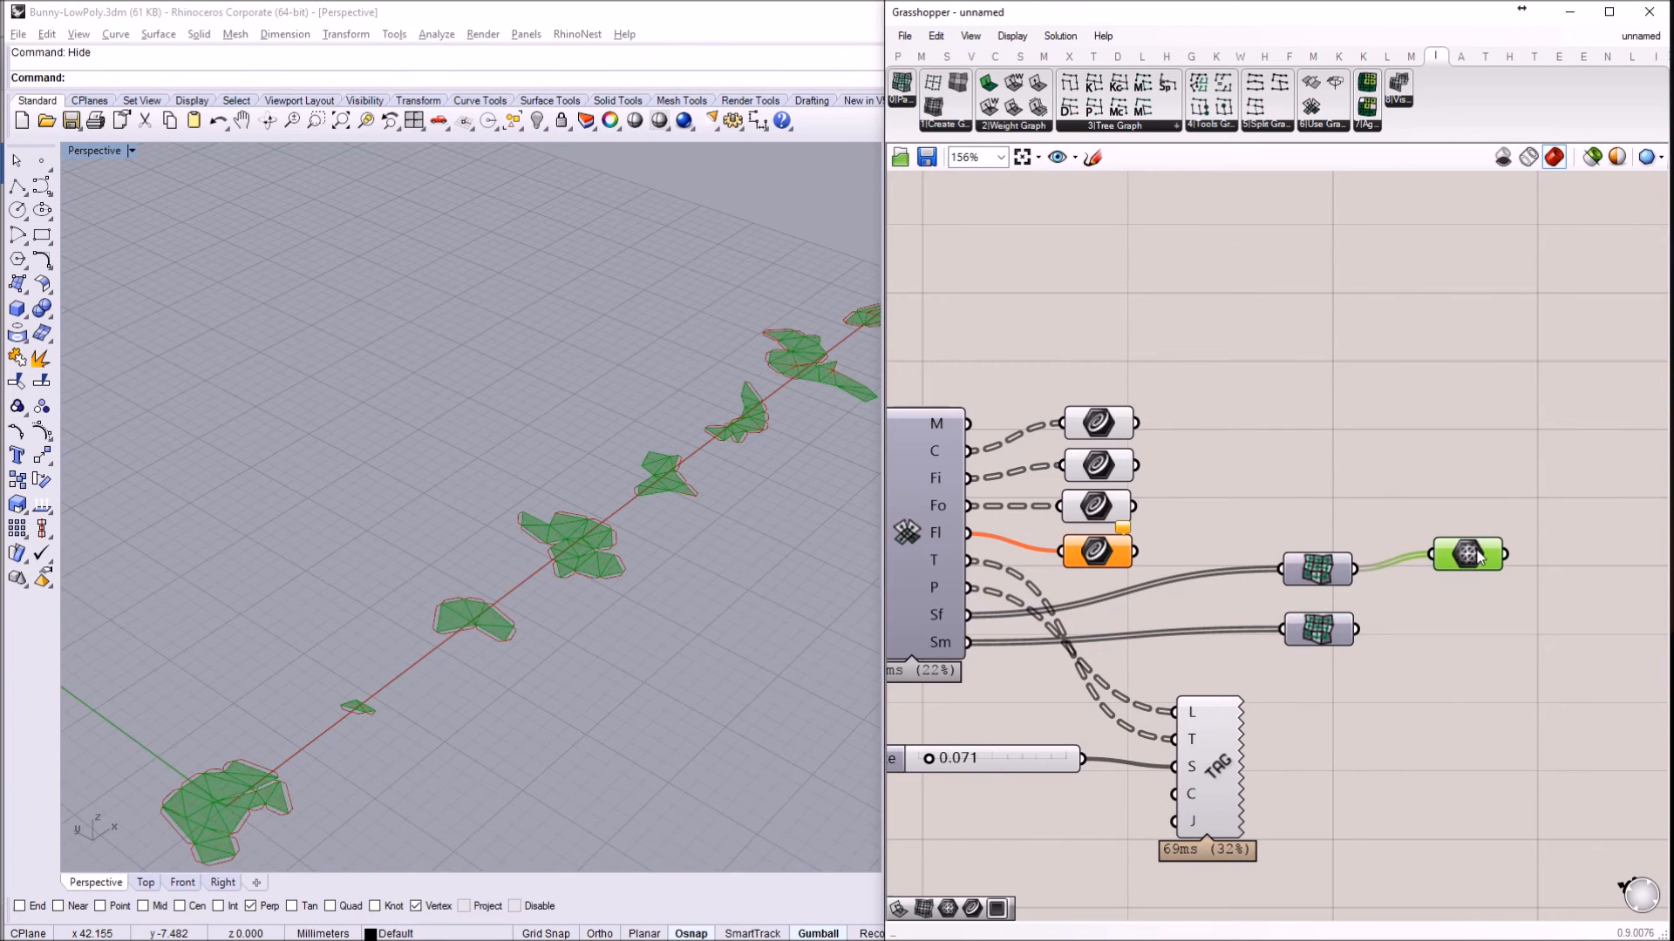
mouse_move(1476, 558)
alt+mouse_down()
mouse_move(1492, 641)
mouse_move(1447, 635)
alt+mouse_up()
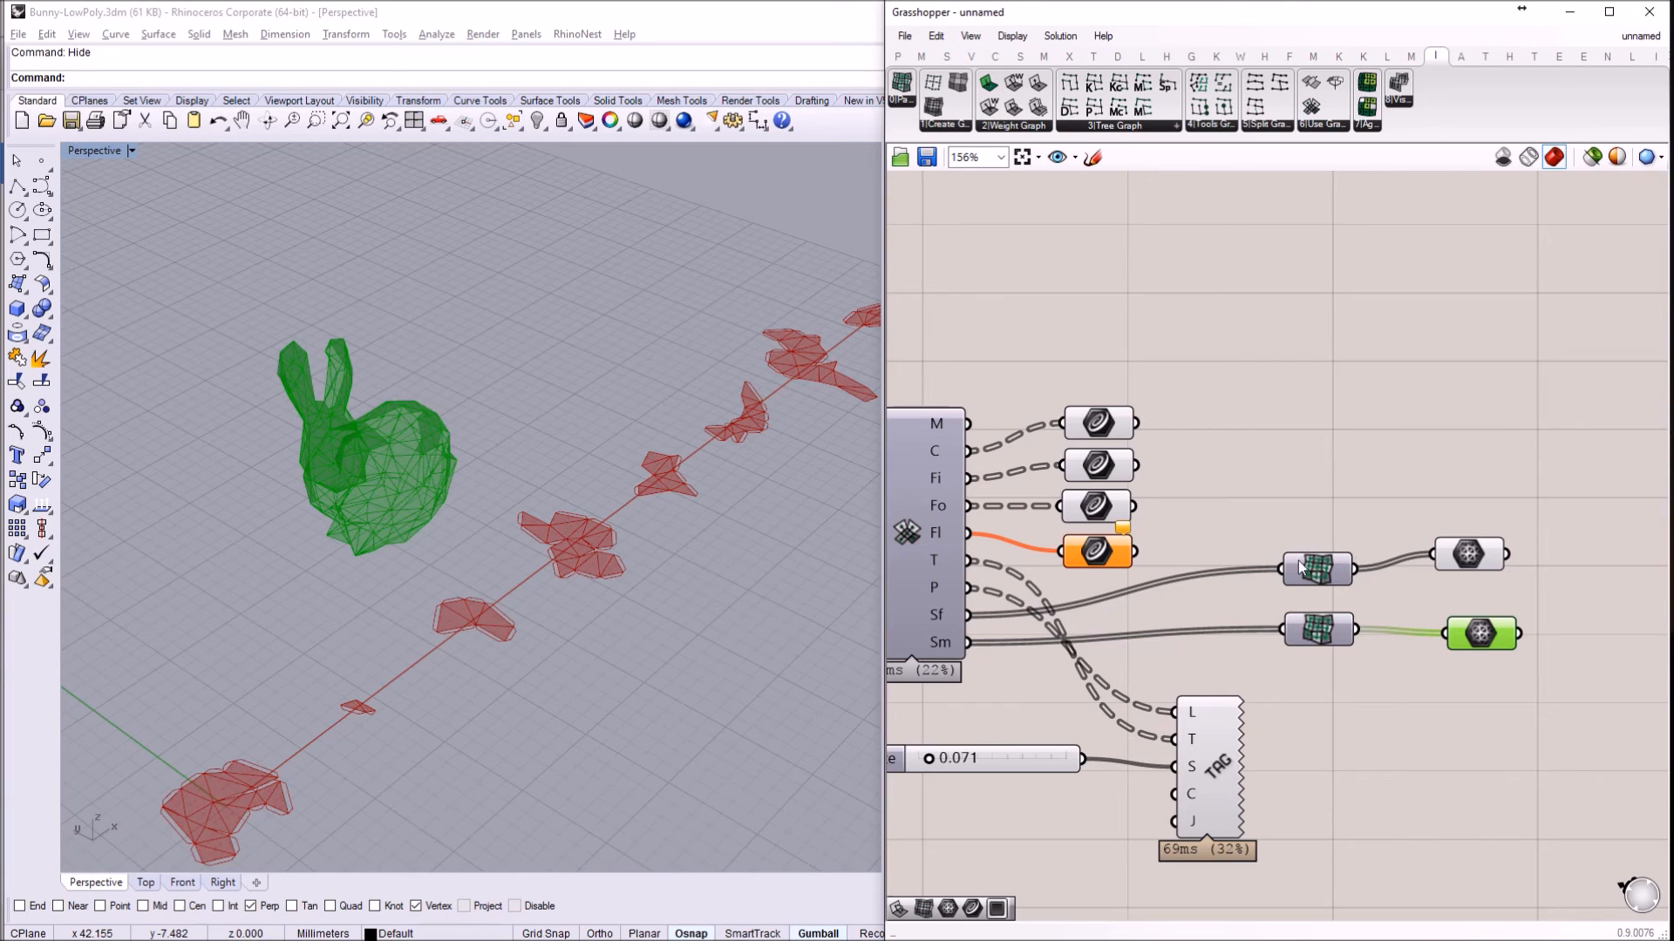
Raise the upper mesh graph parameter and space the two Mesh parameters farther apart.
drag(1319, 574, 1320, 552)
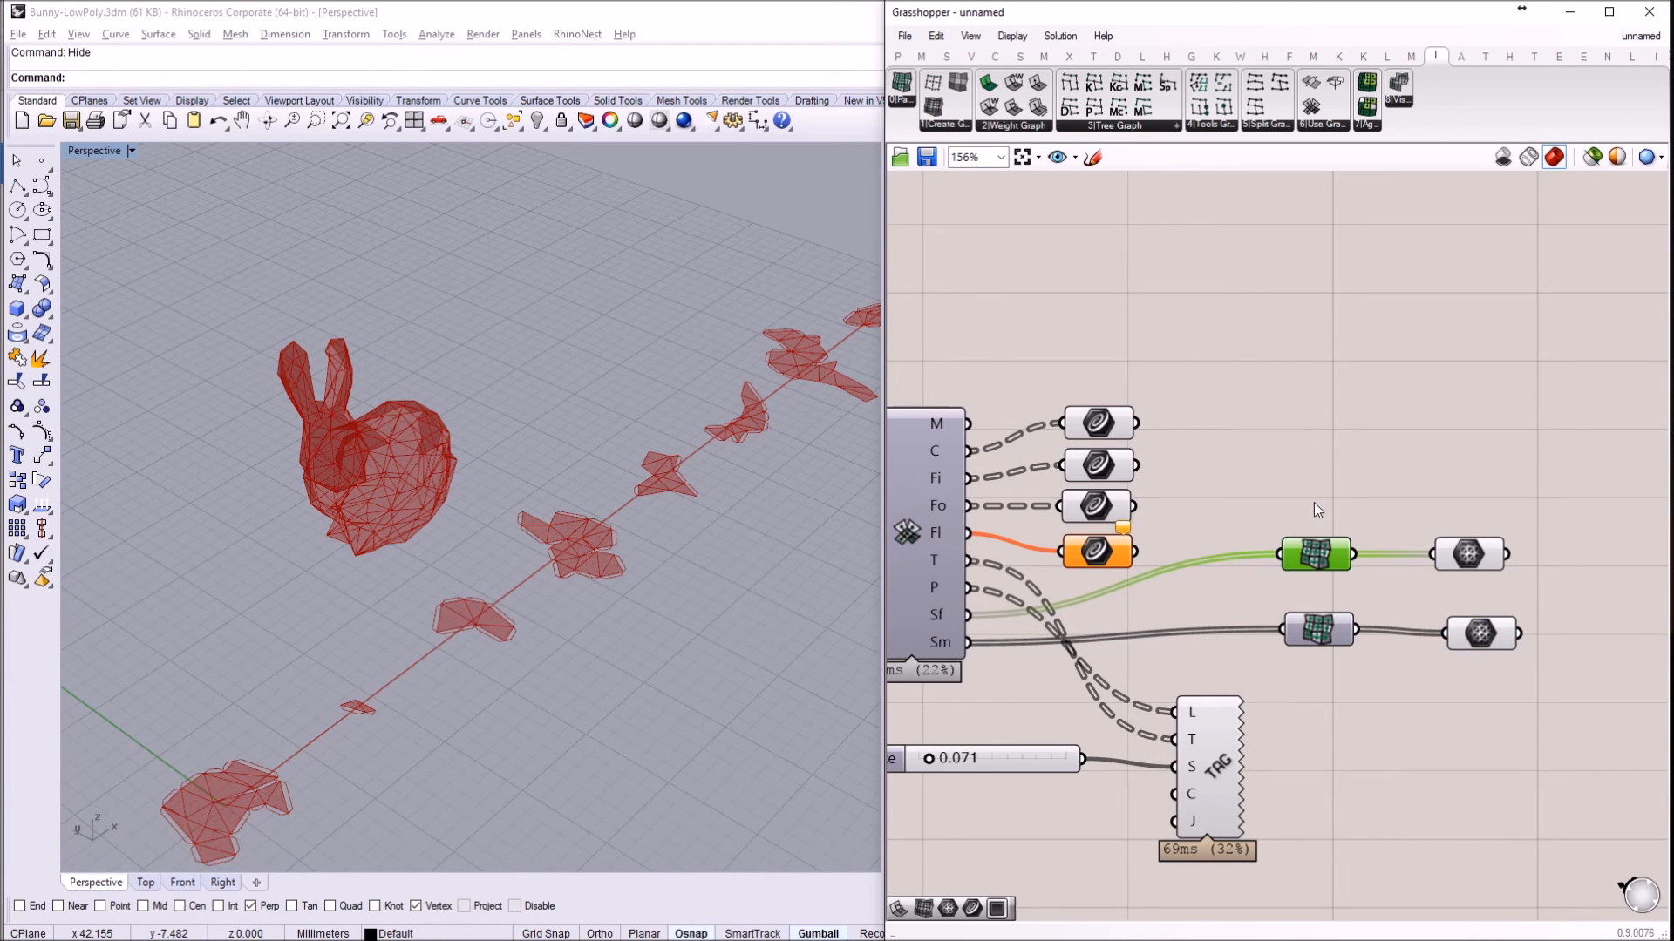
right_drag(1473, 473, 1316, 532)
click(1332, 561)
drag(1332, 561, 1358, 550)
drag(1337, 639, 1357, 646)
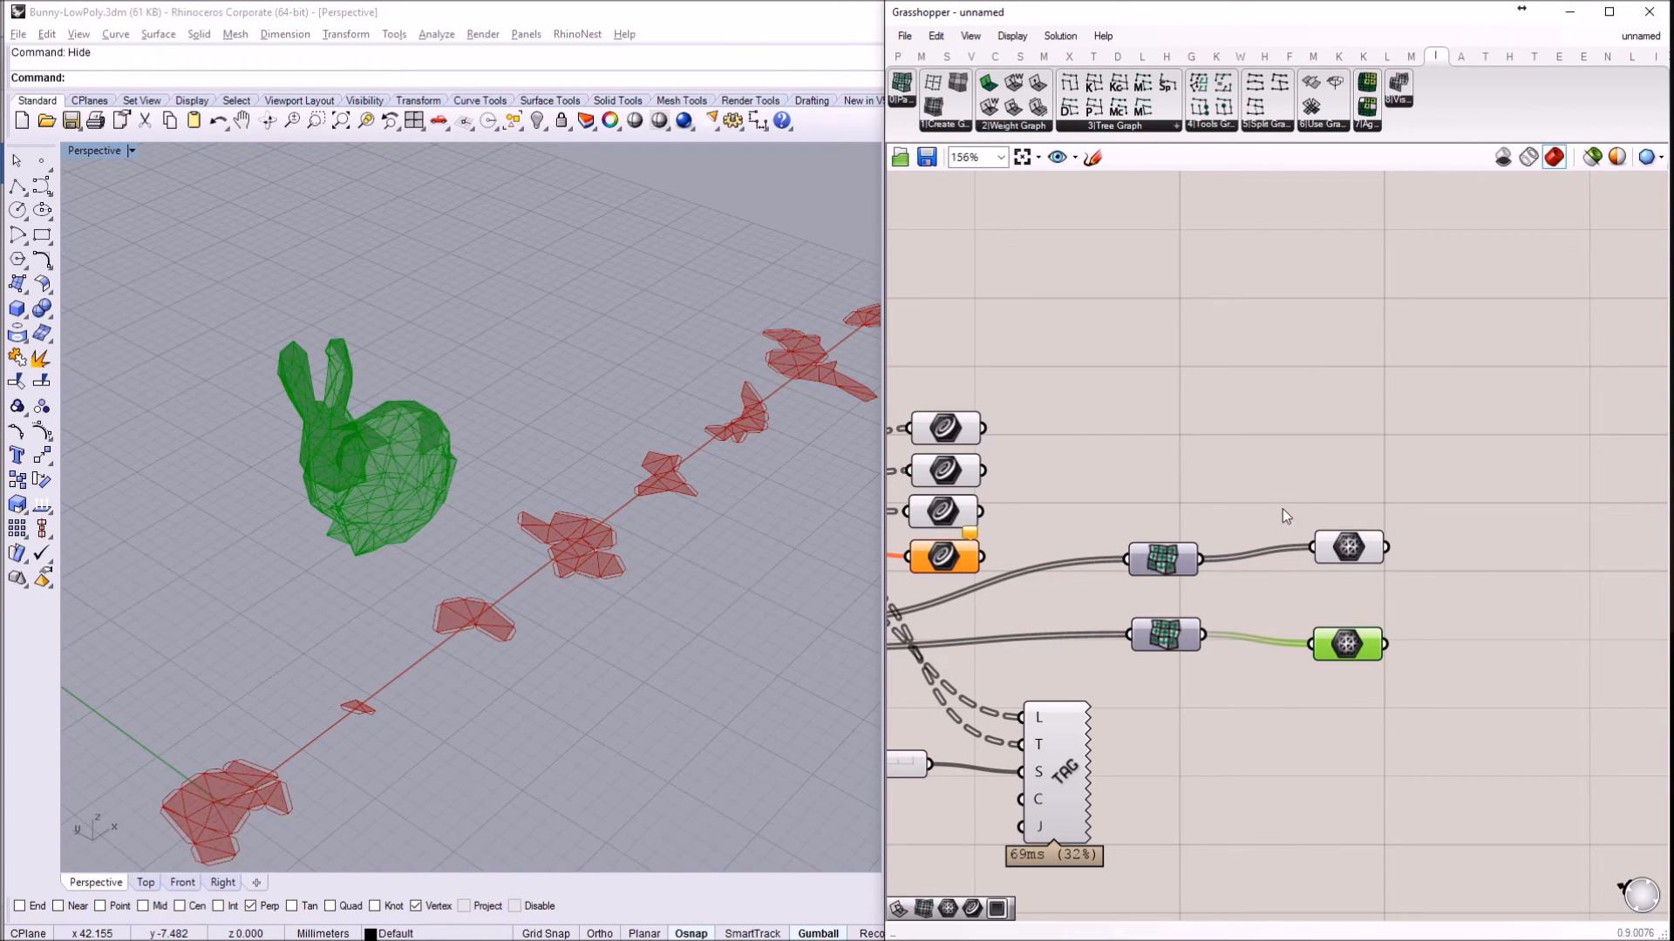
Add a Colour Wheel above and beyond the two Mesh parameters and adjust its placement.
right_drag(1341, 477, 1200, 475)
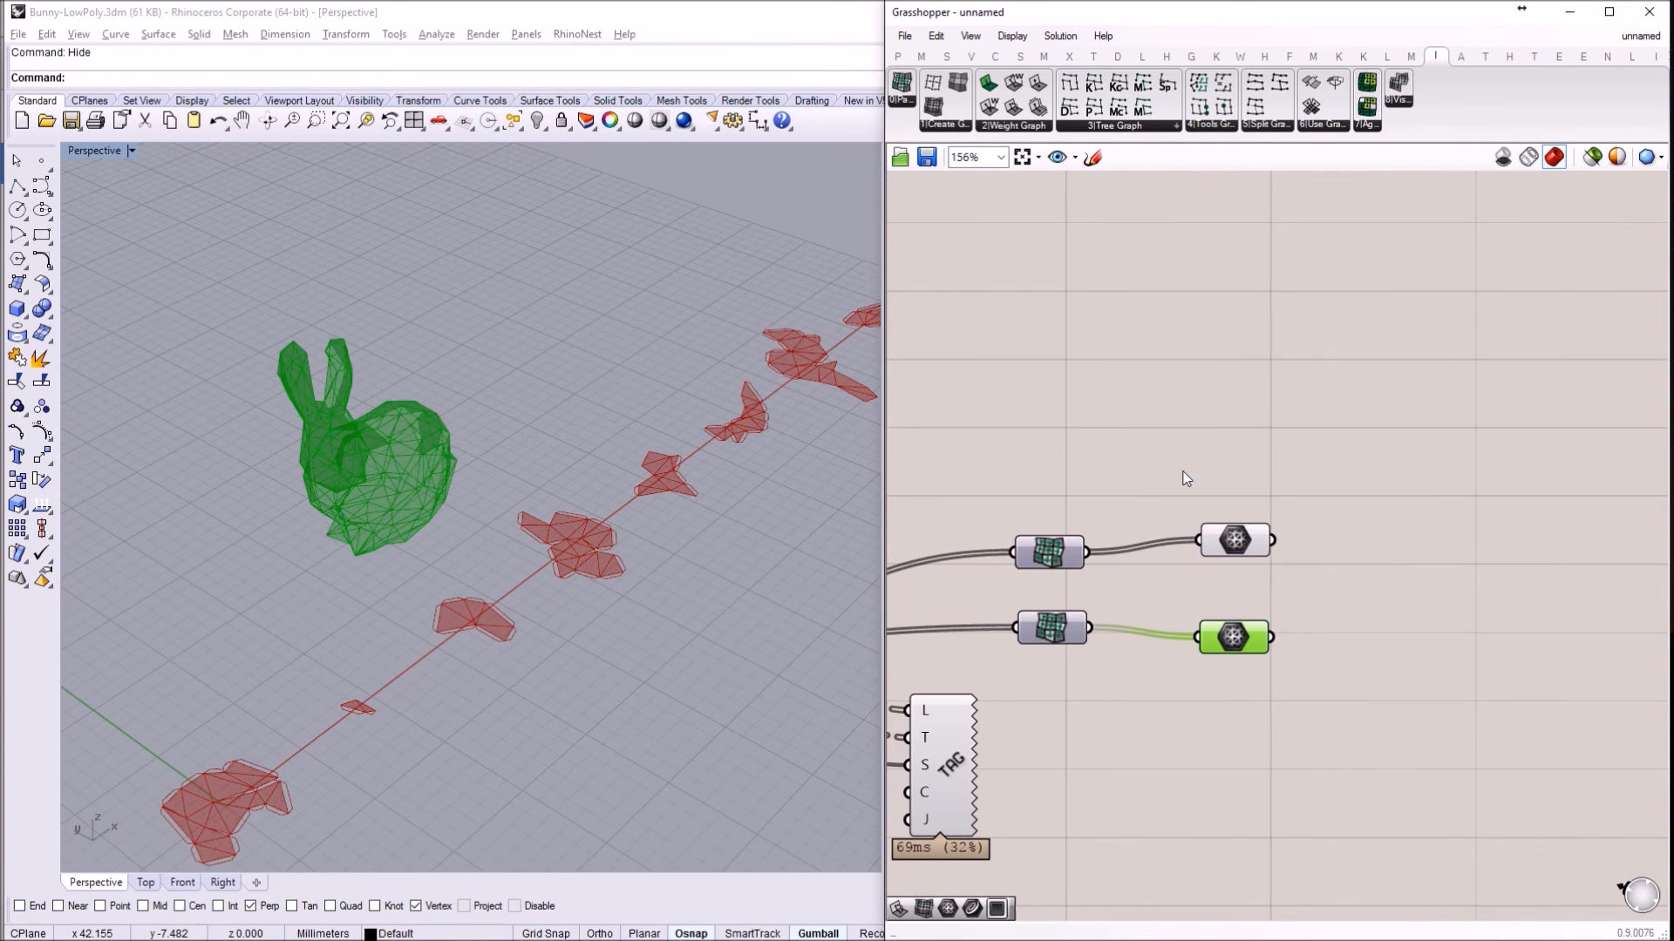
scroll(1186, 477, down, 2)
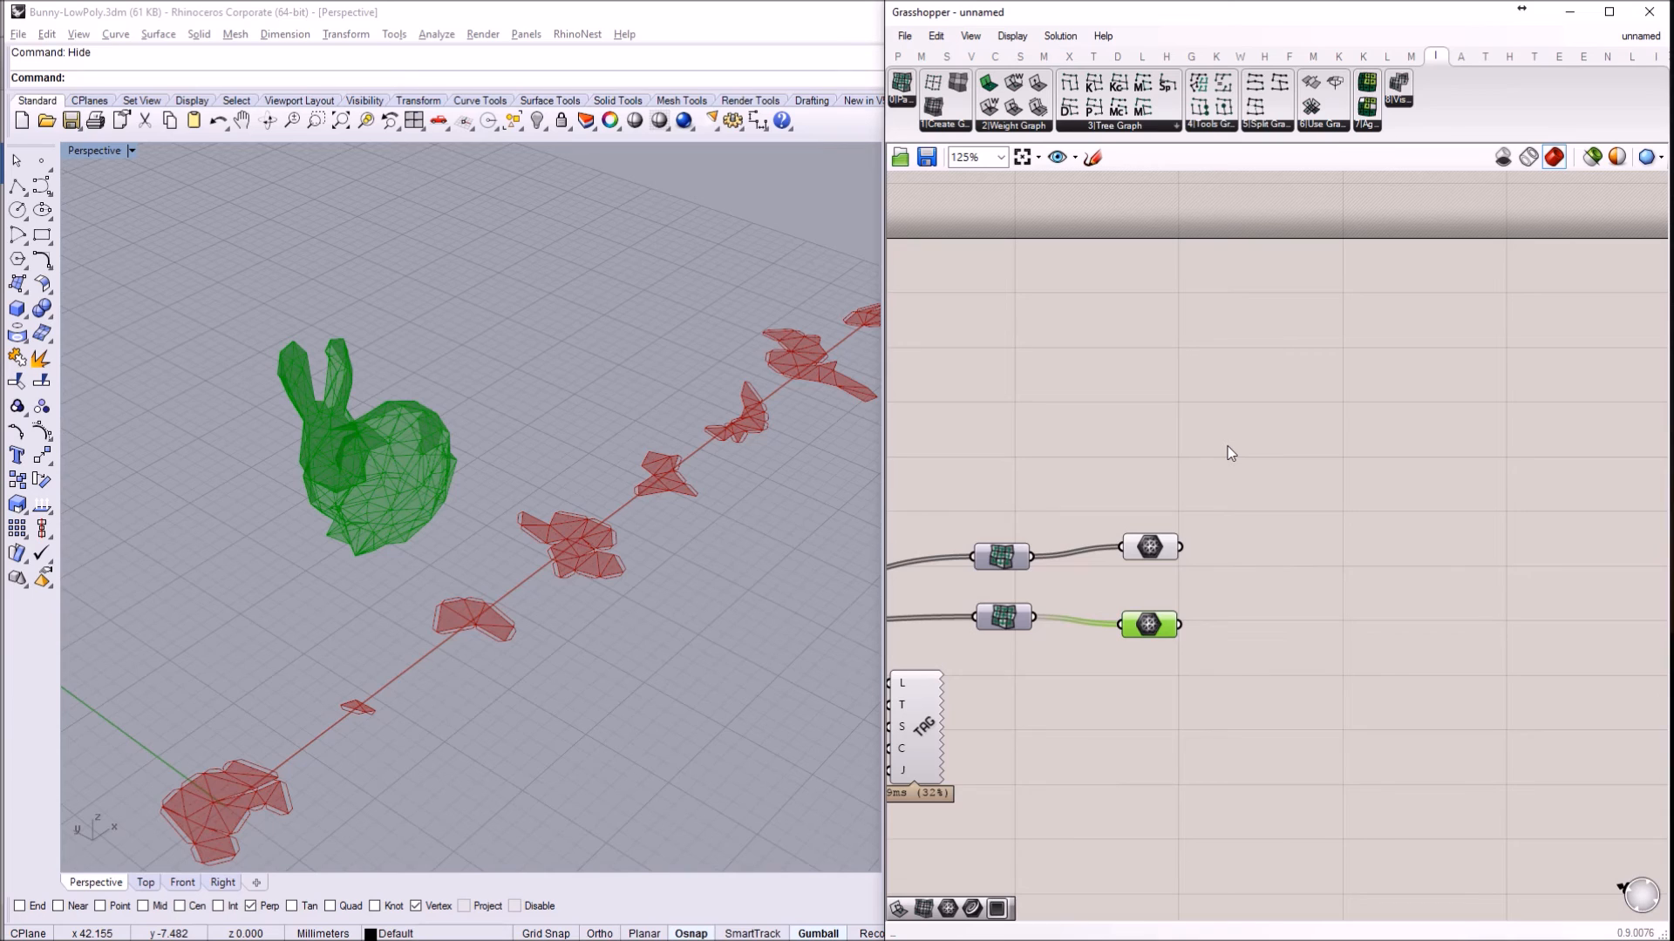
click(897, 56)
click(1186, 128)
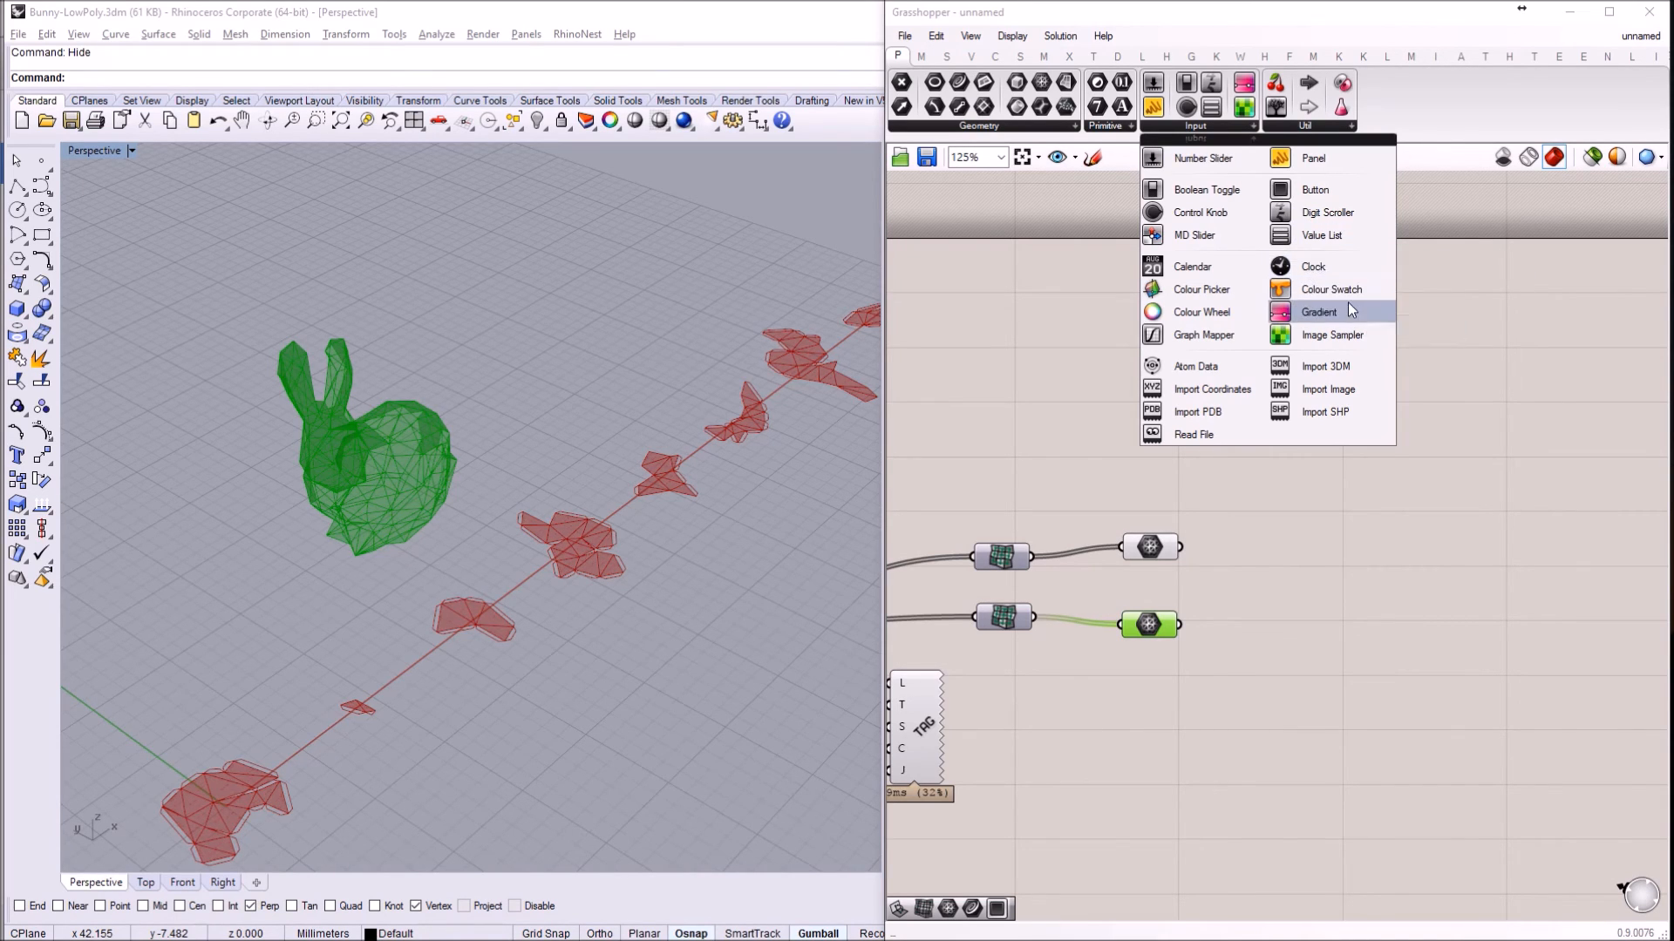
click(1230, 316)
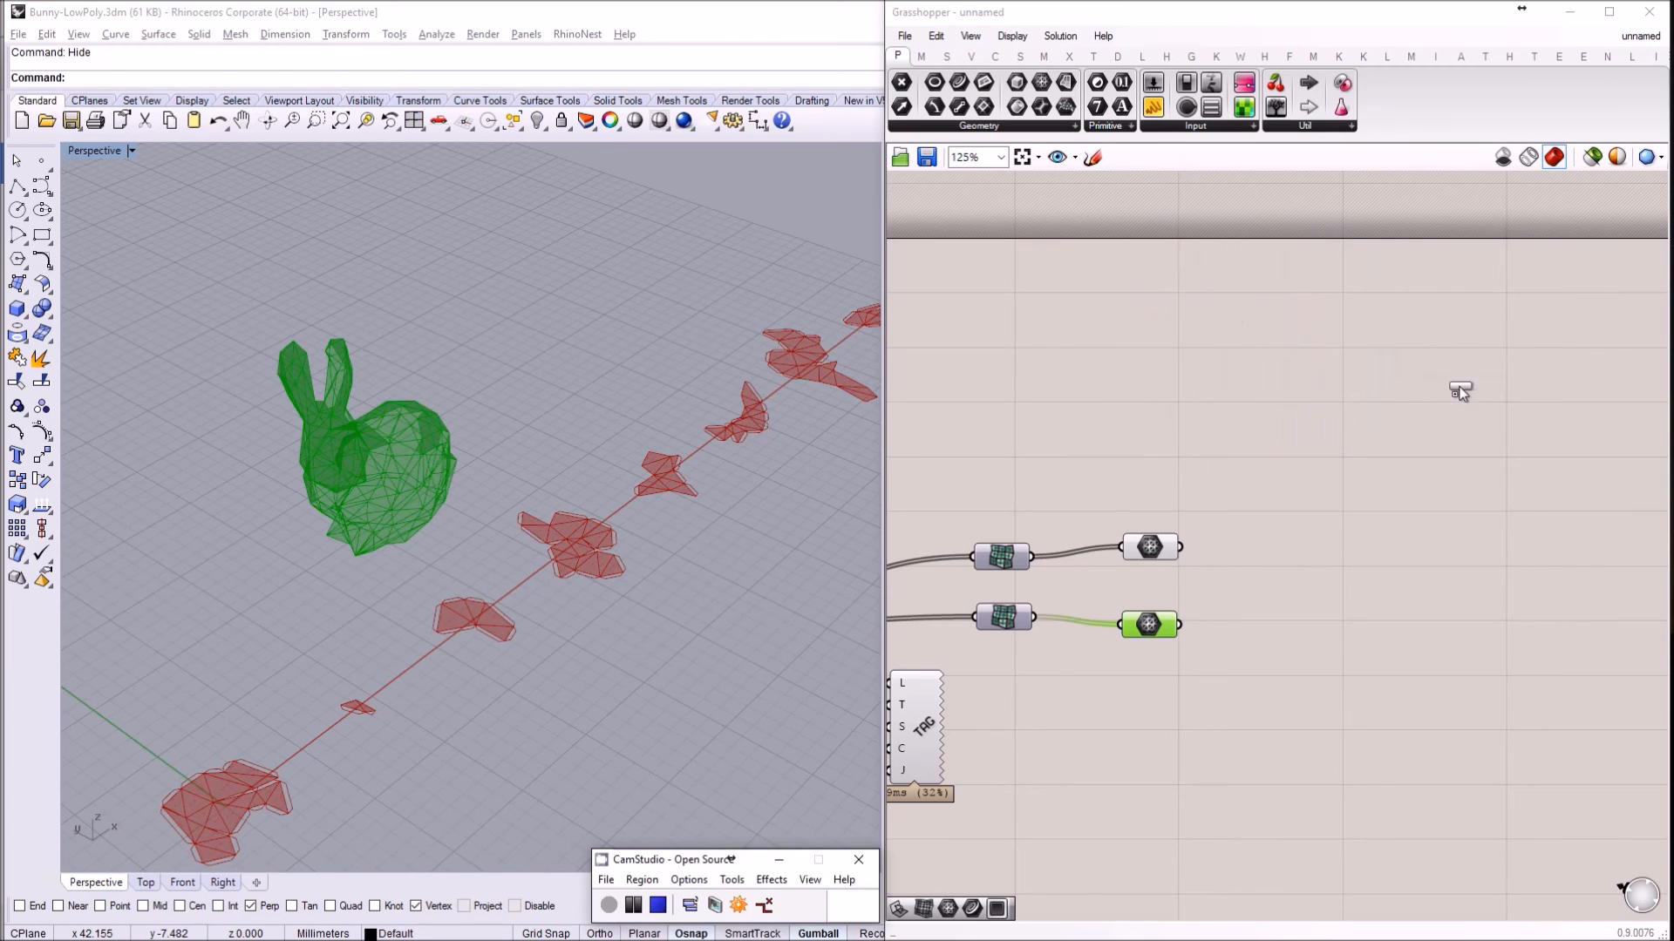
click(1460, 392)
drag(1456, 392, 1416, 393)
drag(1430, 330, 1351, 332)
drag(1442, 377, 1417, 356)
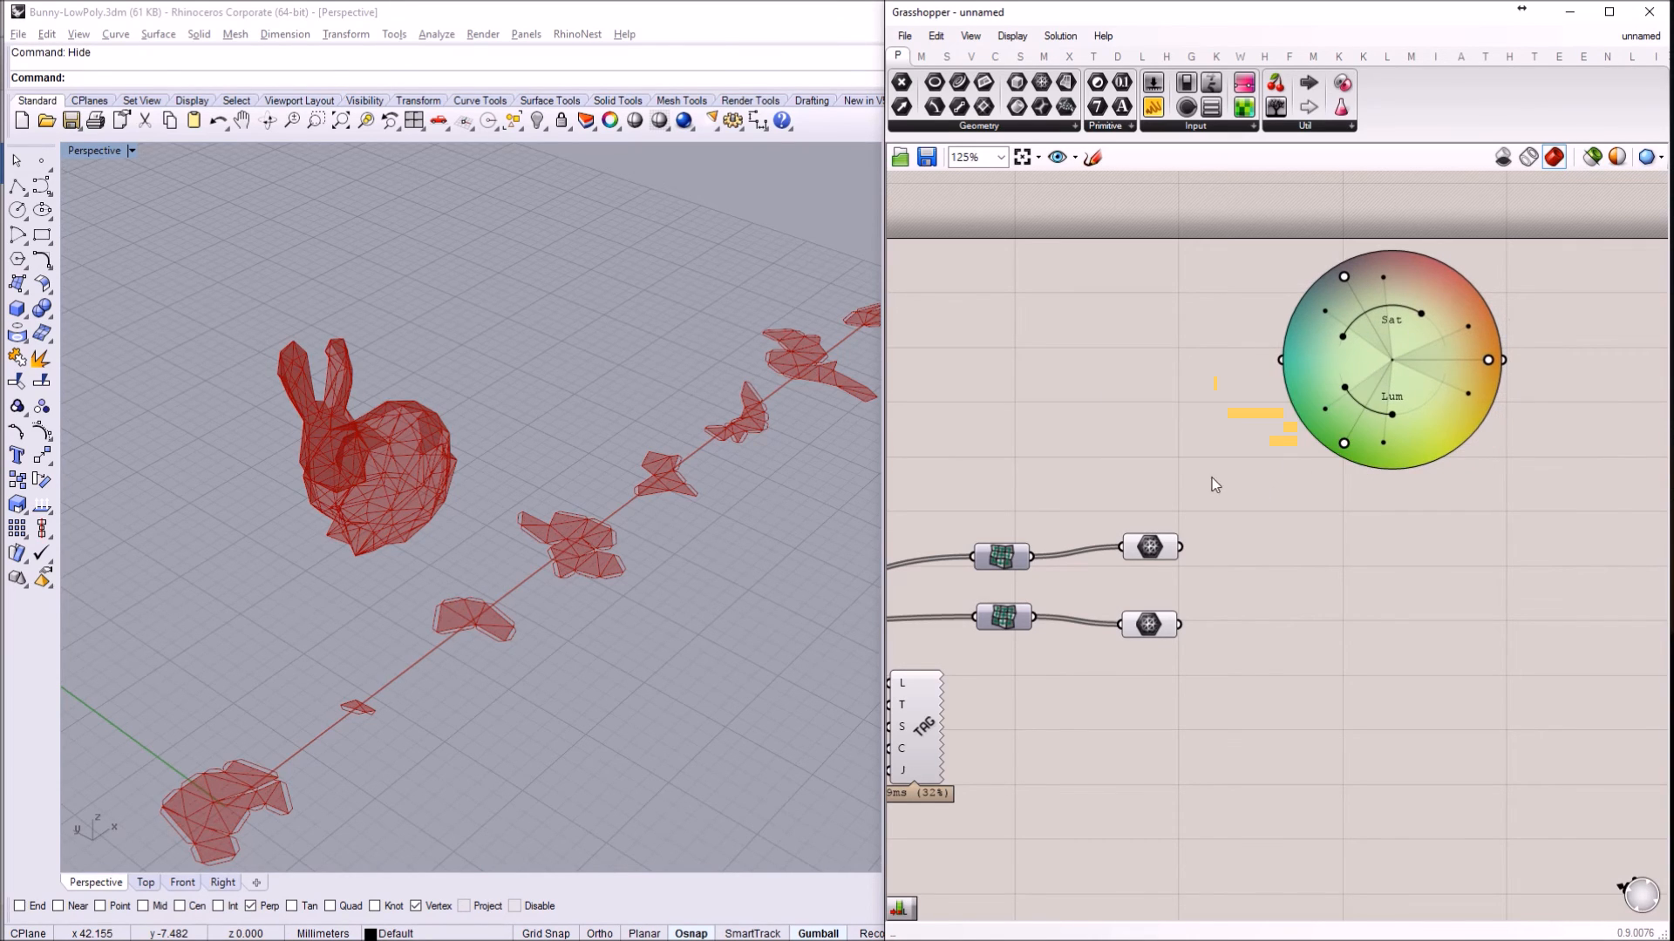
Add a List Length component, feed it the flat-piece meshes, and wire its result into the Colour Wheel.
double_click(1169, 435)
text(list)
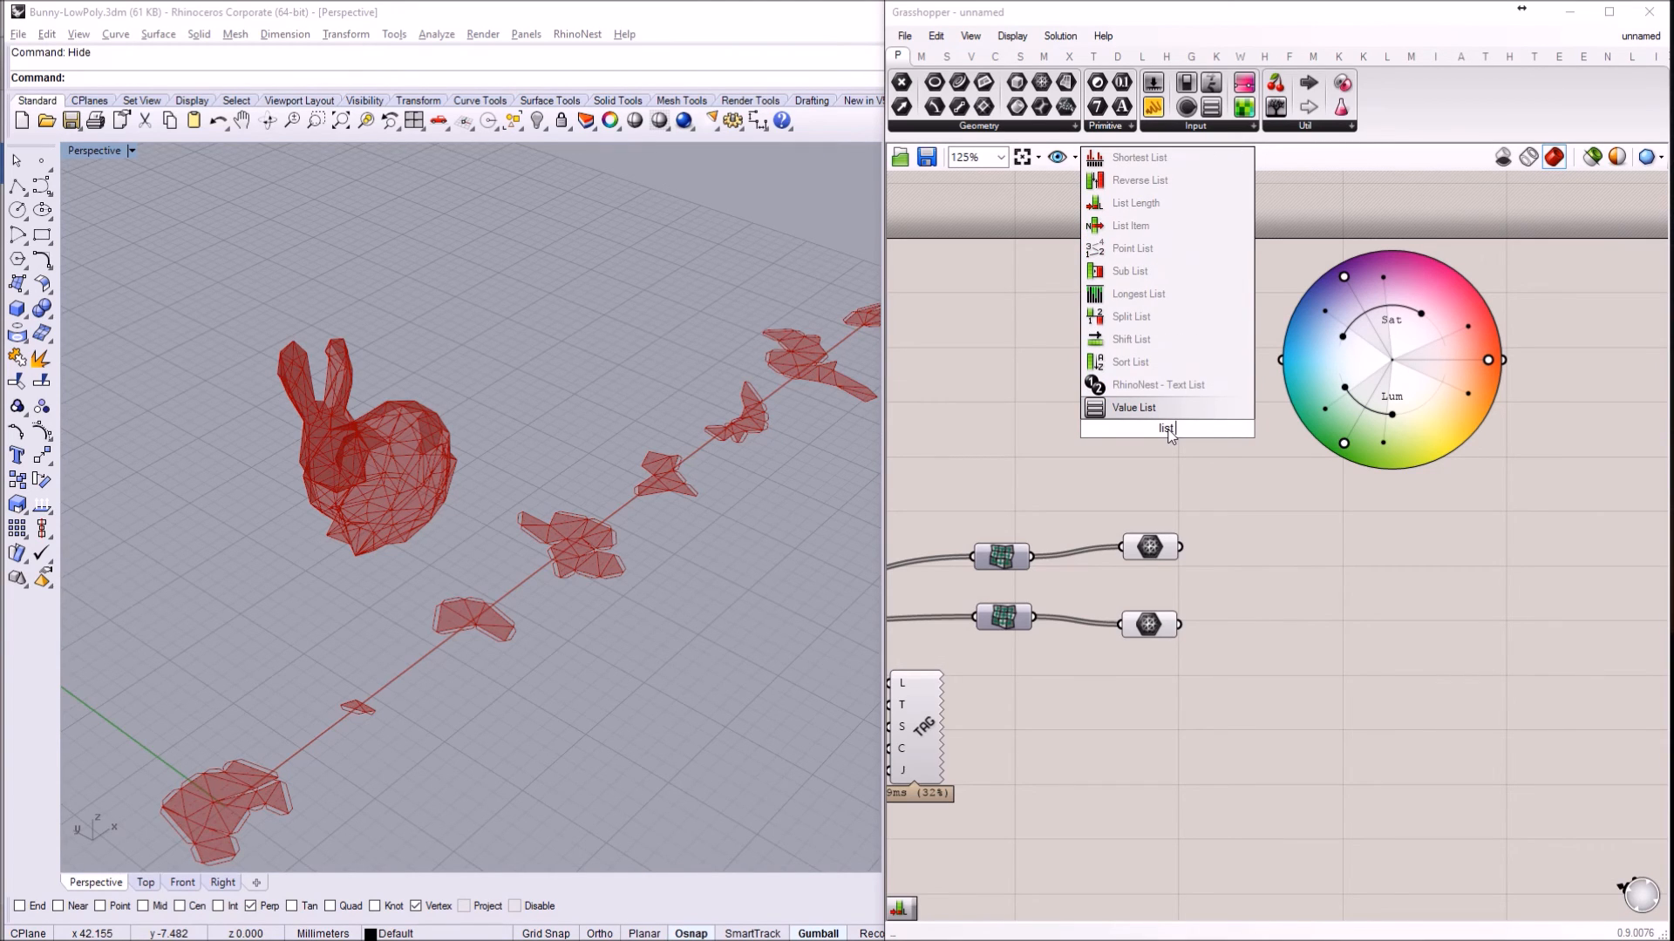
click(1133, 206)
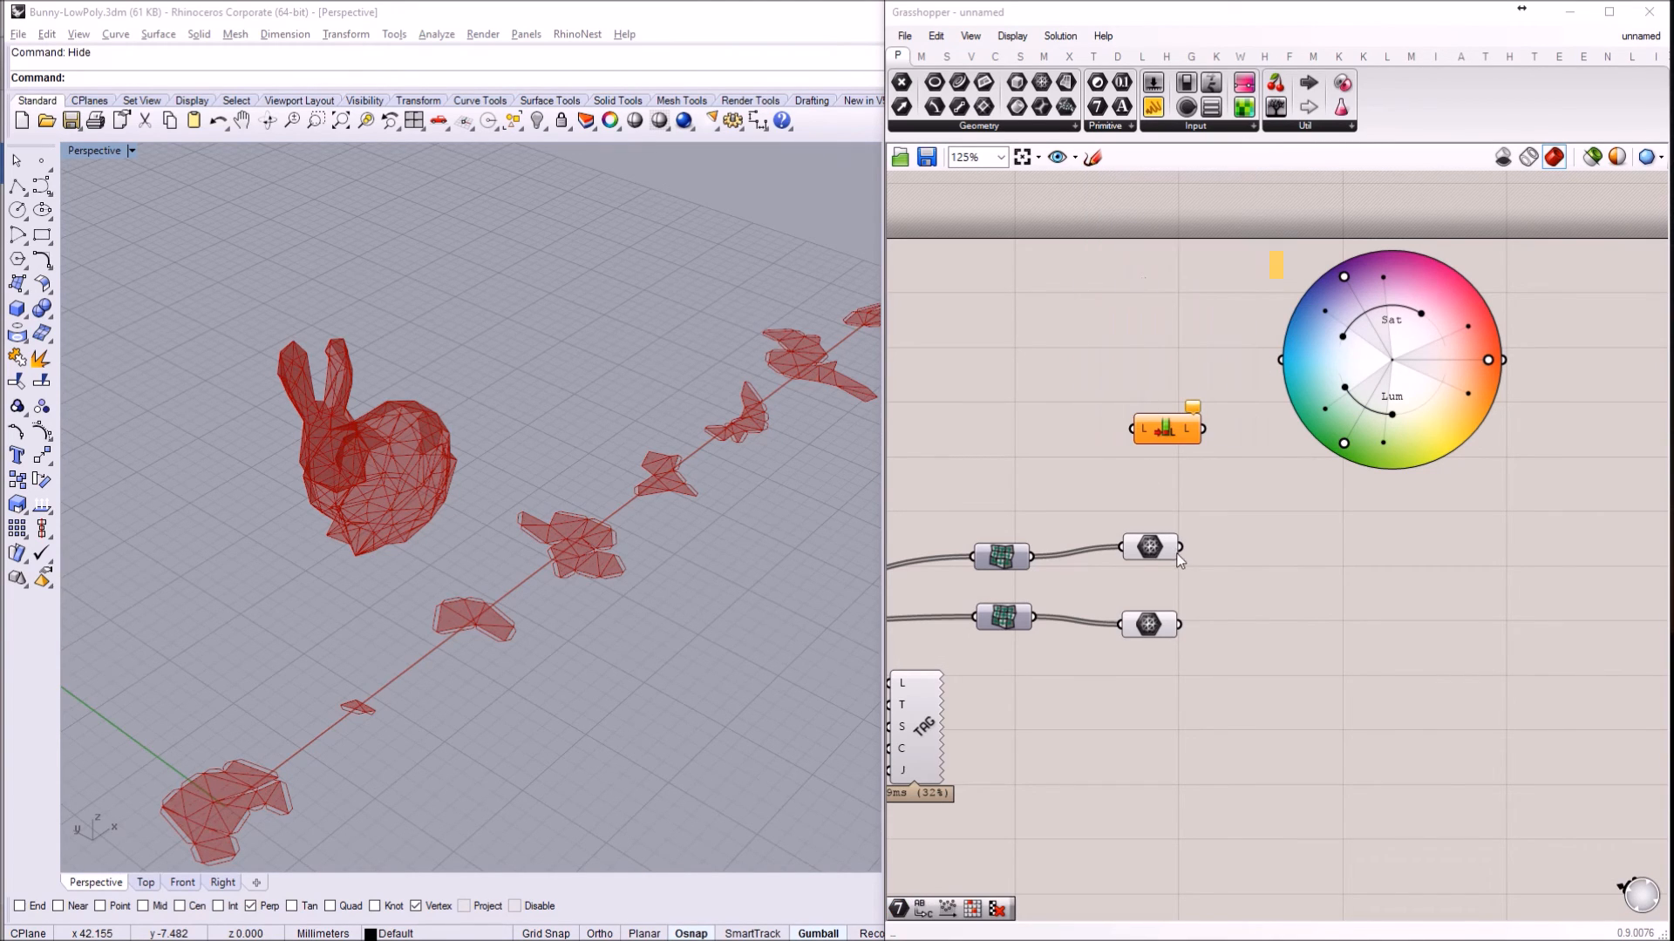
drag(1179, 547, 1283, 359)
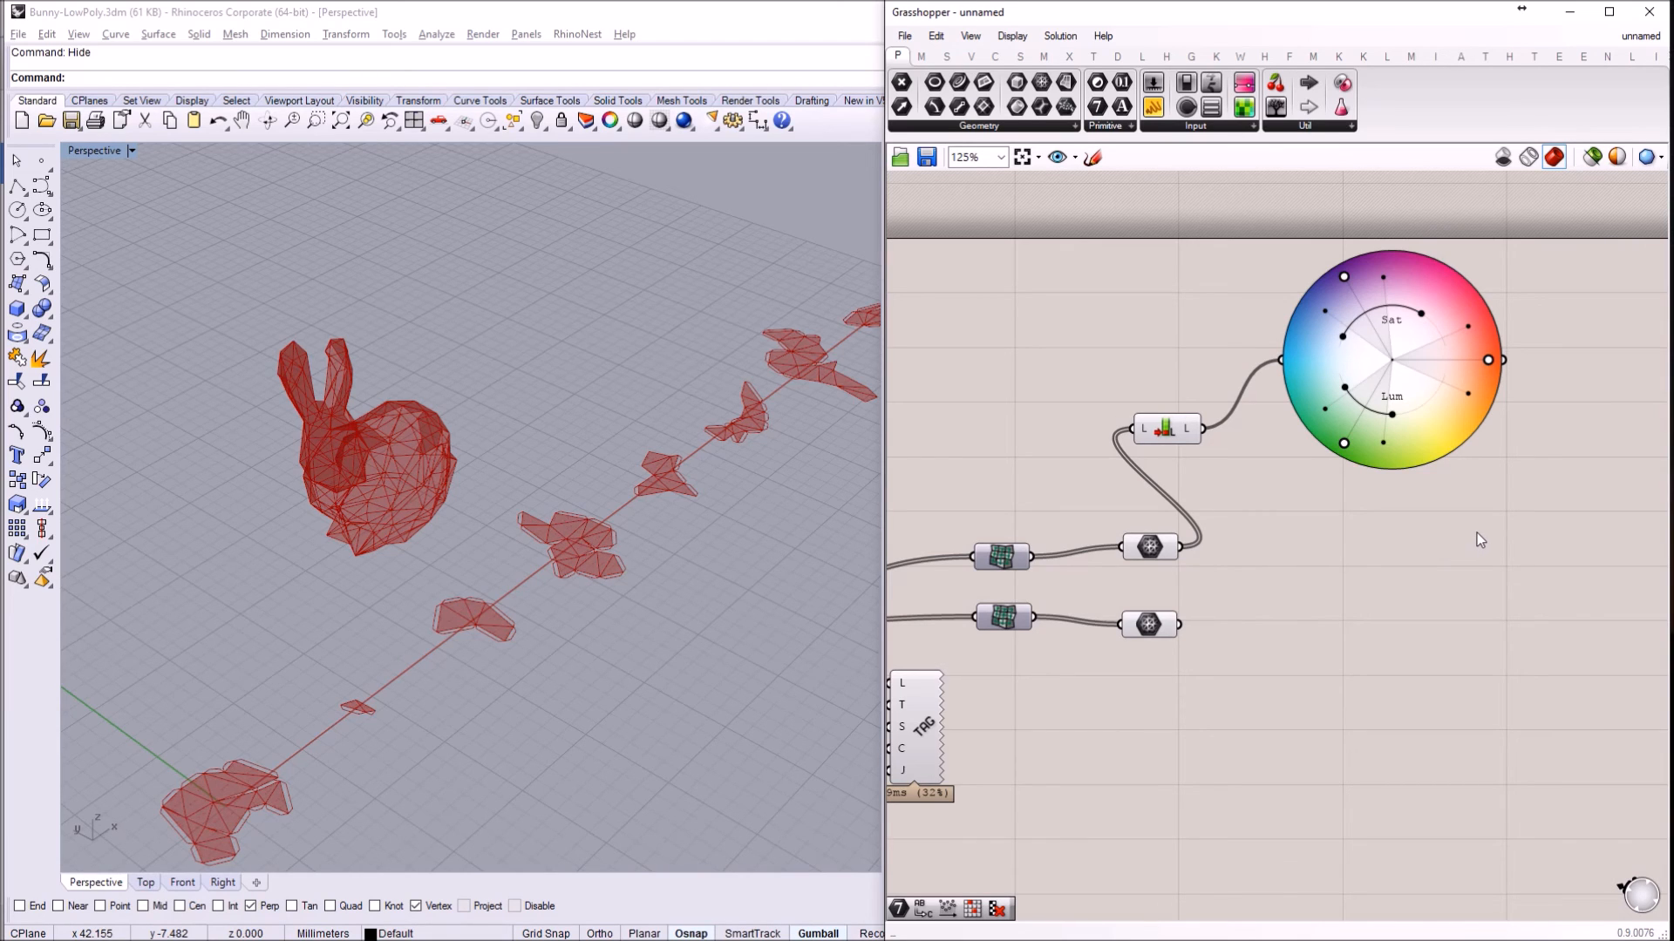
Add a Custom Preview component beyond the Colour Wheel and place a duplicate of it directly below.
right_drag(1479, 532, 1403, 524)
click(1470, 460)
double_click(1484, 474)
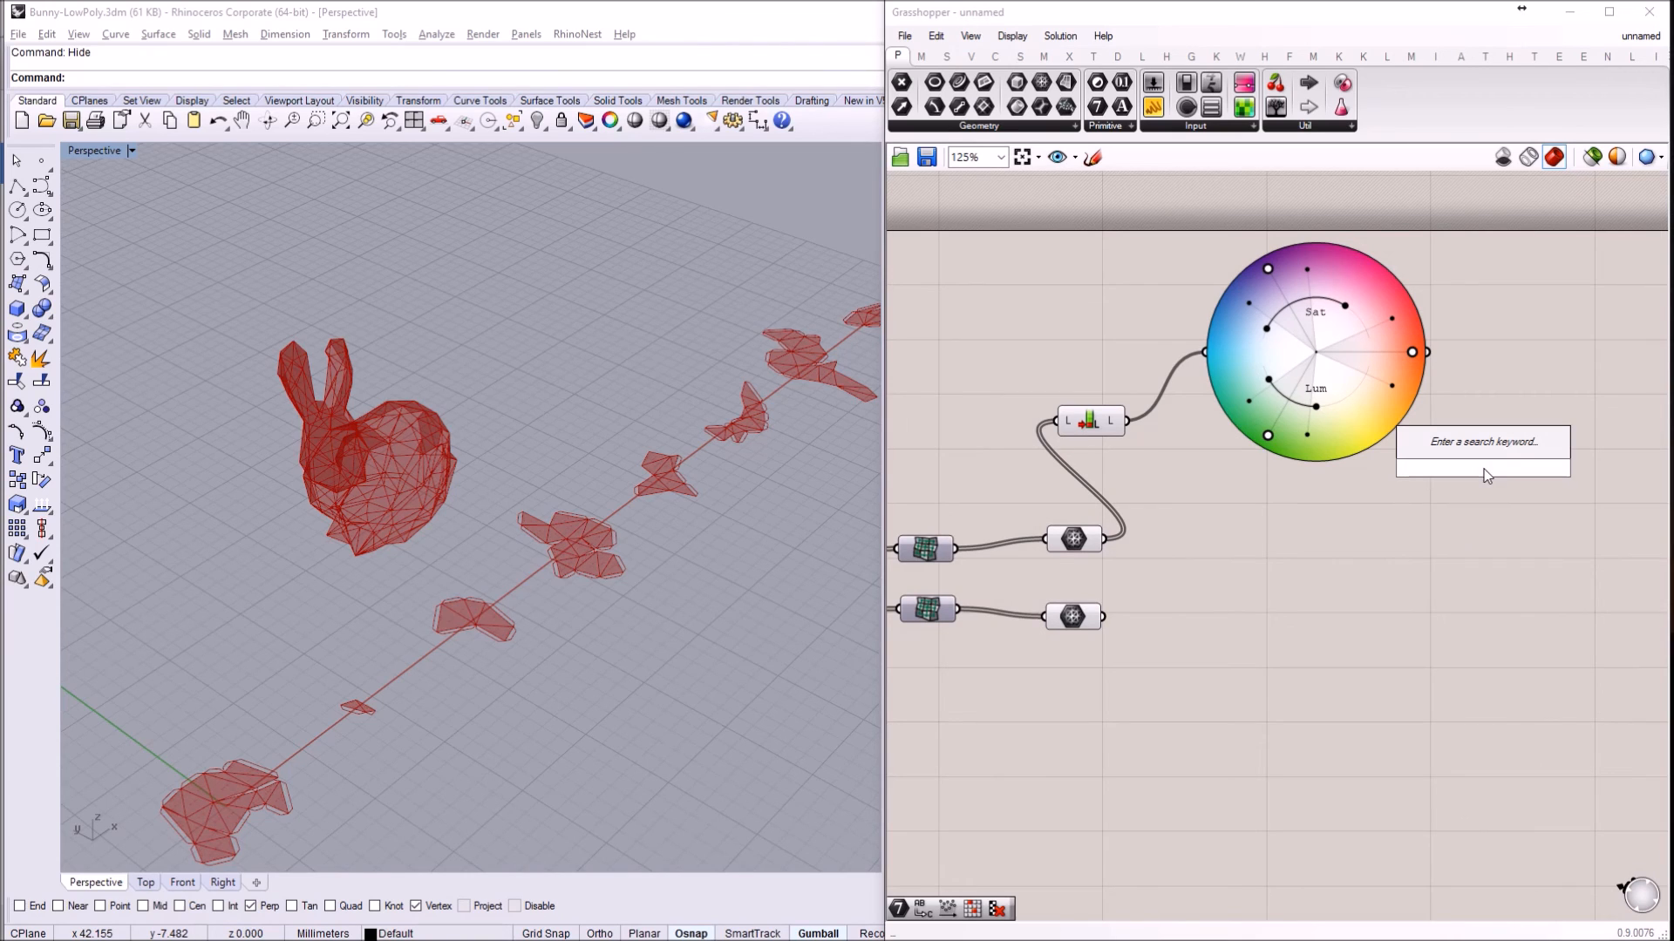
text(previ)
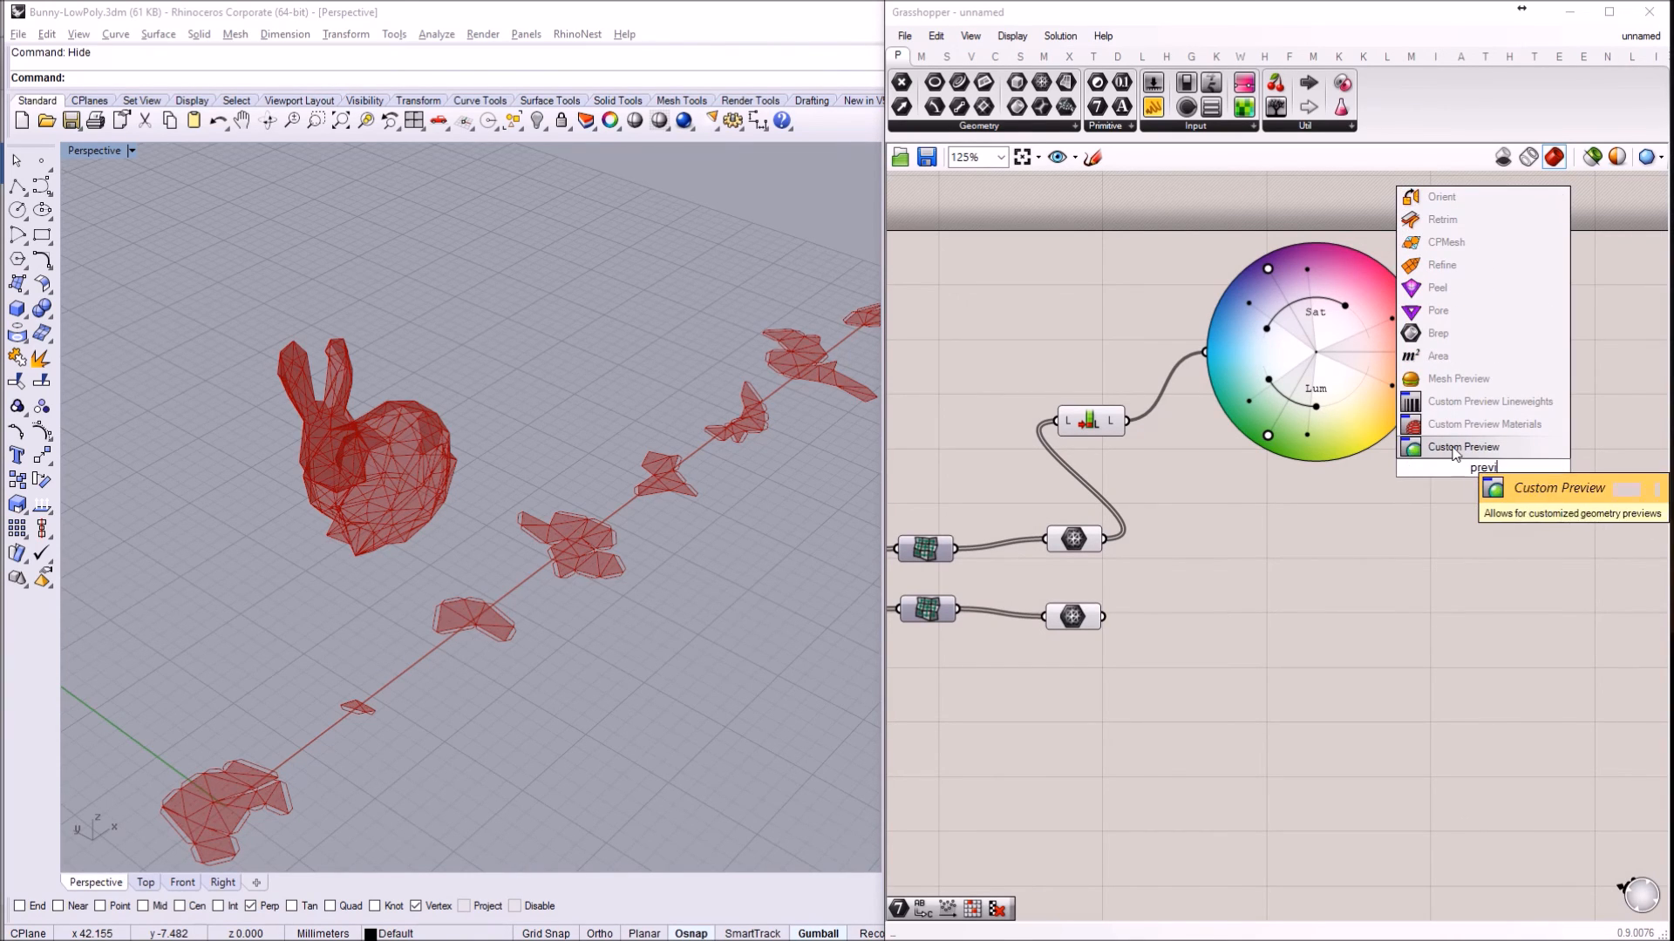
click(1437, 448)
click(1487, 477)
key(ctrl+c)
key(ctrl+v)
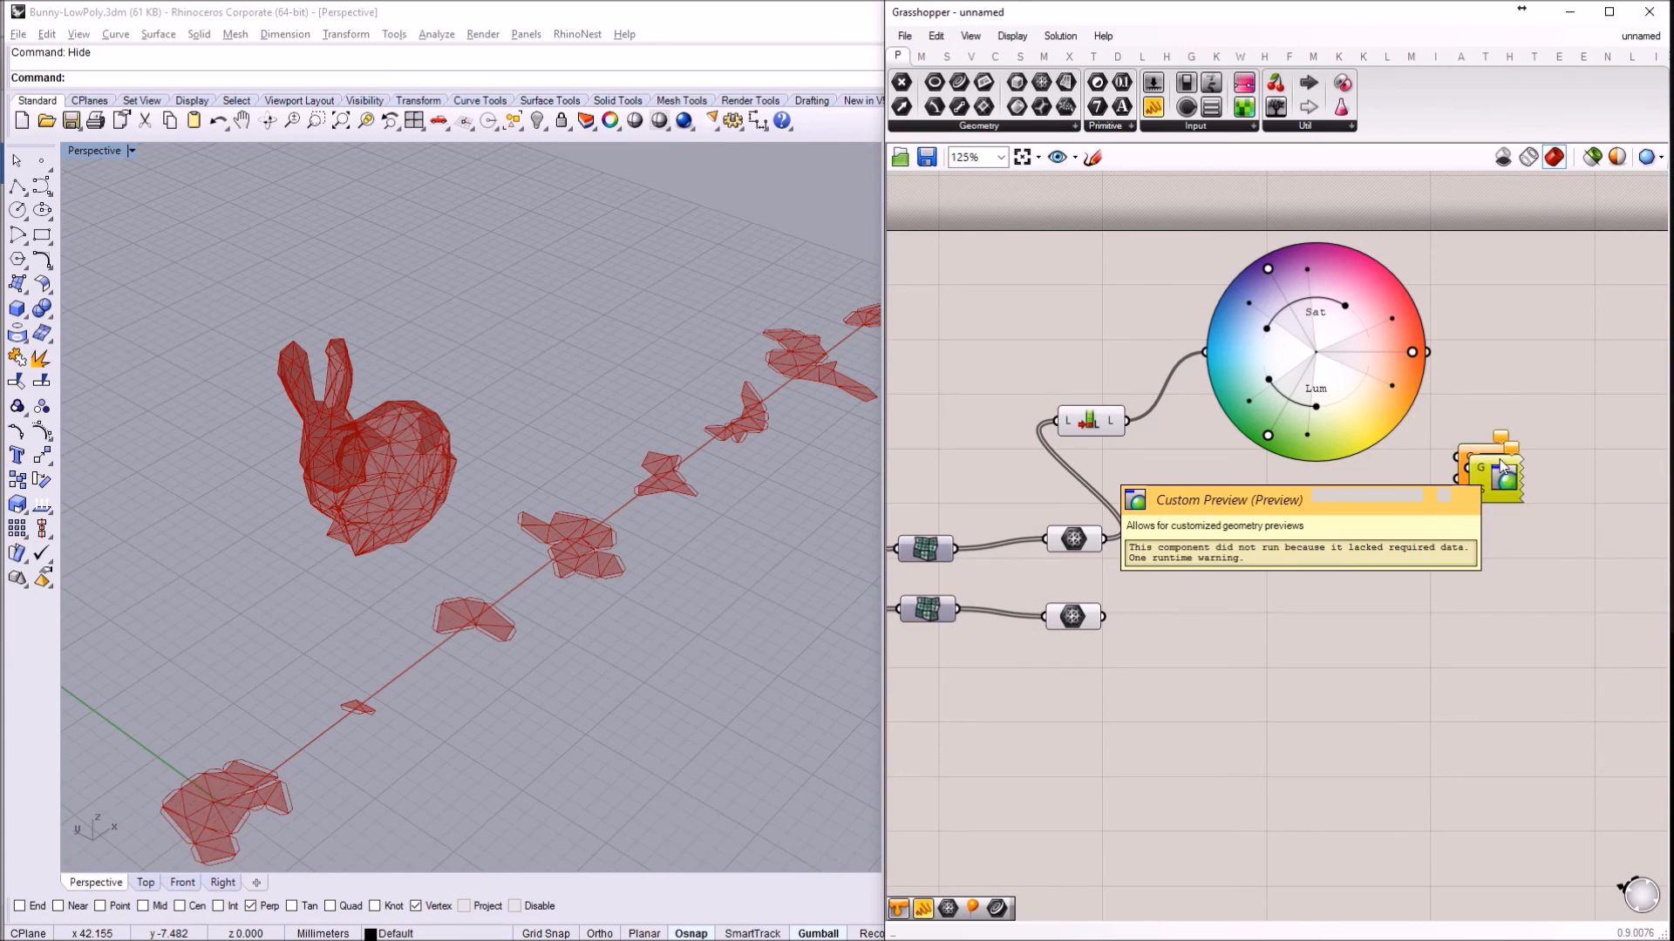
drag(1503, 523, 1500, 598)
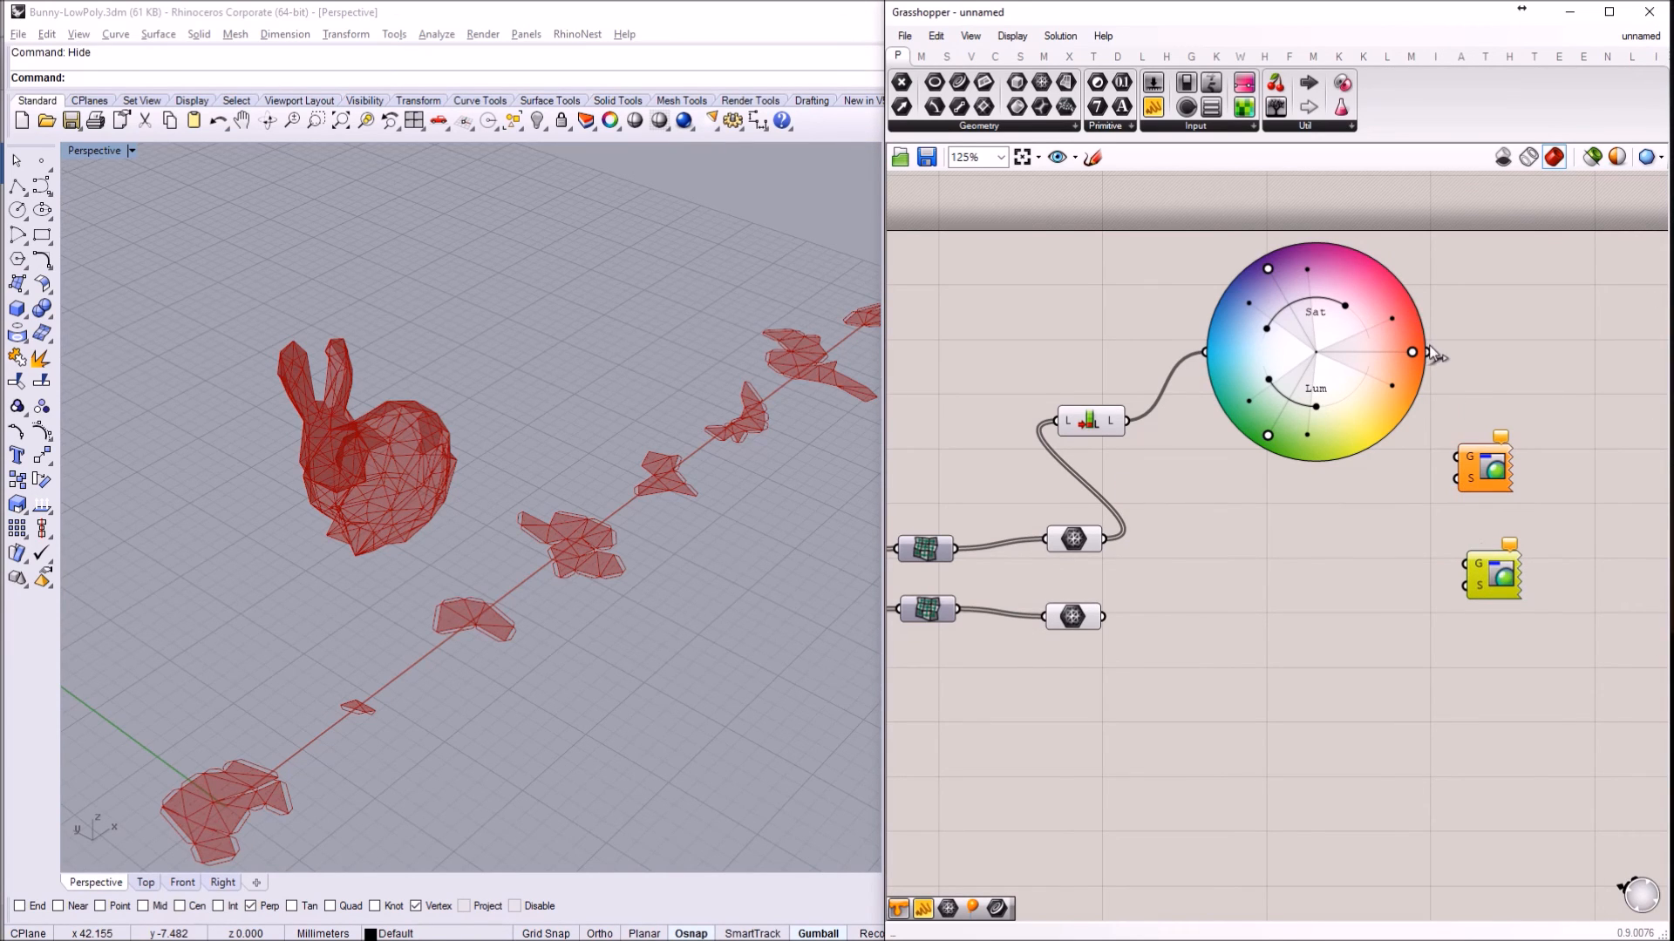
Wire the Colour Wheel output into the S inputs of both Custom Preview components, undoing the misplaced second connection.
drag(1427, 354, 1449, 478)
drag(1428, 356, 1499, 599)
key(ctrl+z)
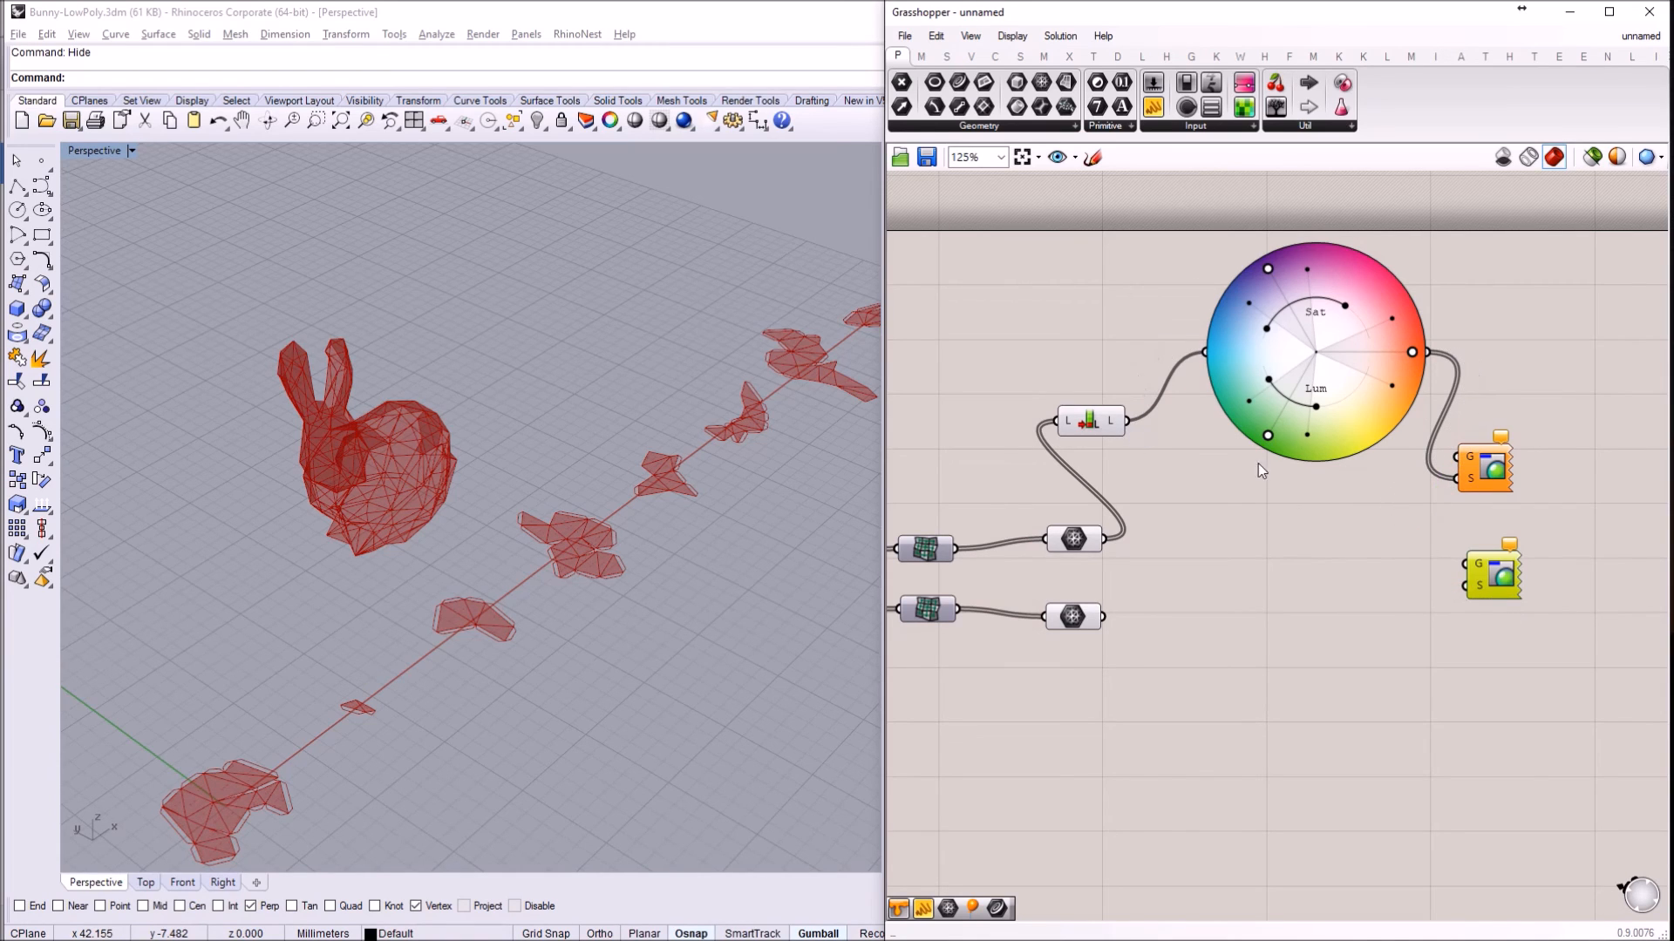
drag(1421, 349, 1423, 425)
drag(1467, 590, 1474, 585)
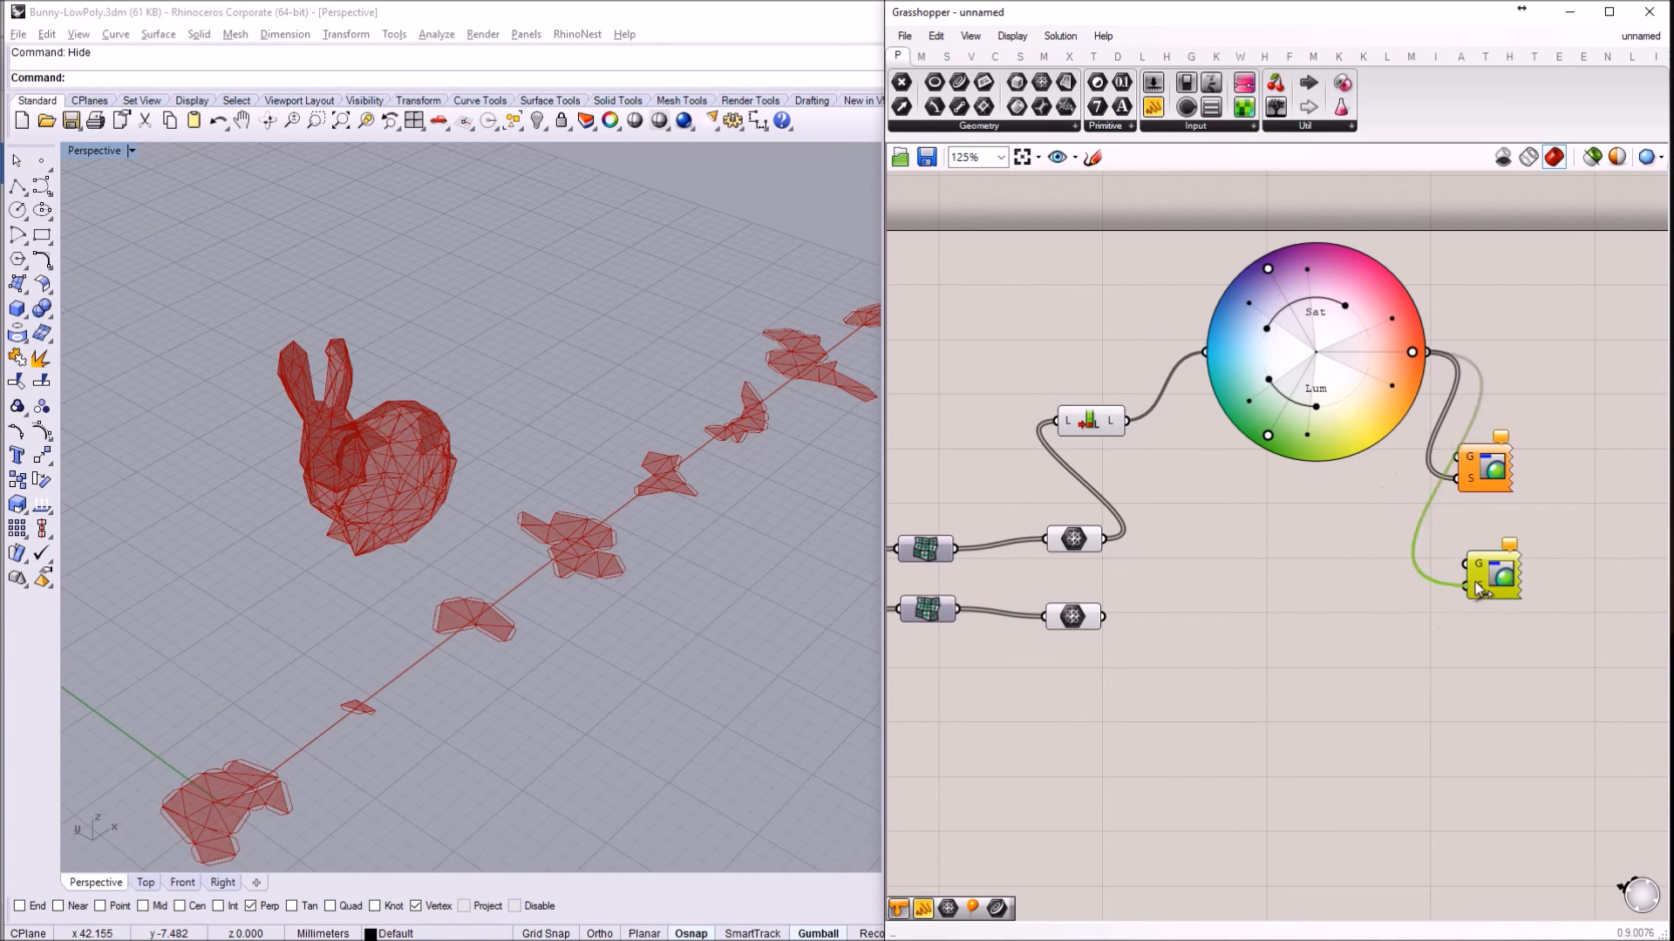
Wire the upper Mesh parameter into the first Custom Preview's G input and the lower Mesh parameter into the second's.
drag(1104, 539, 1456, 456)
drag(1105, 617, 1476, 560)
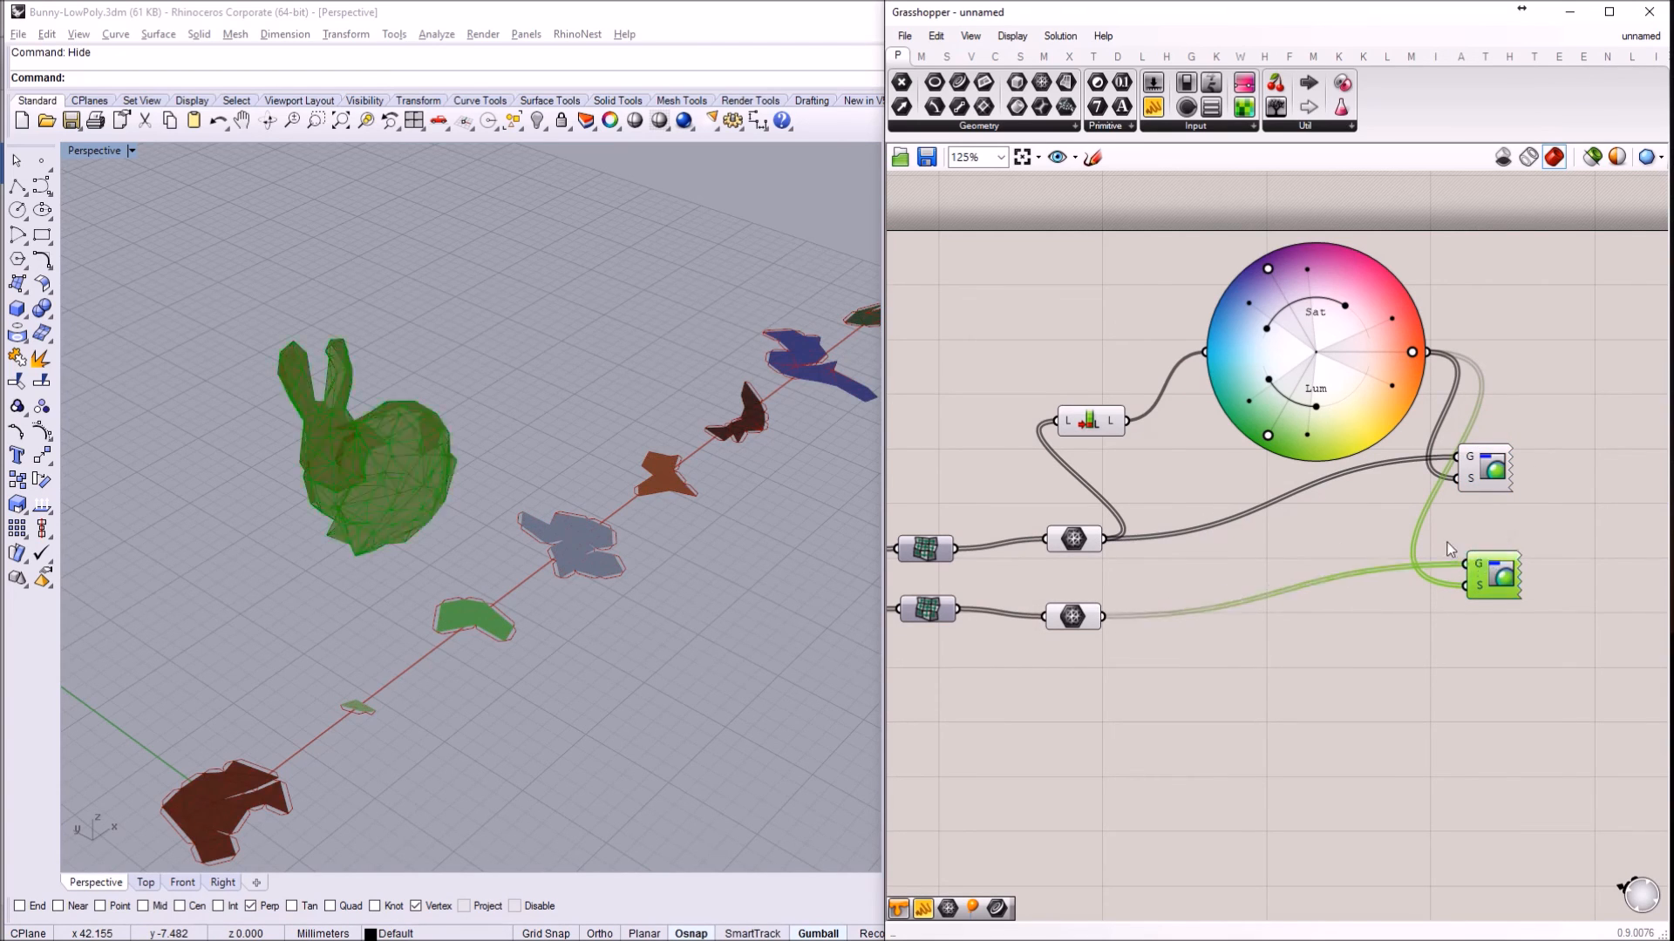
click(1414, 511)
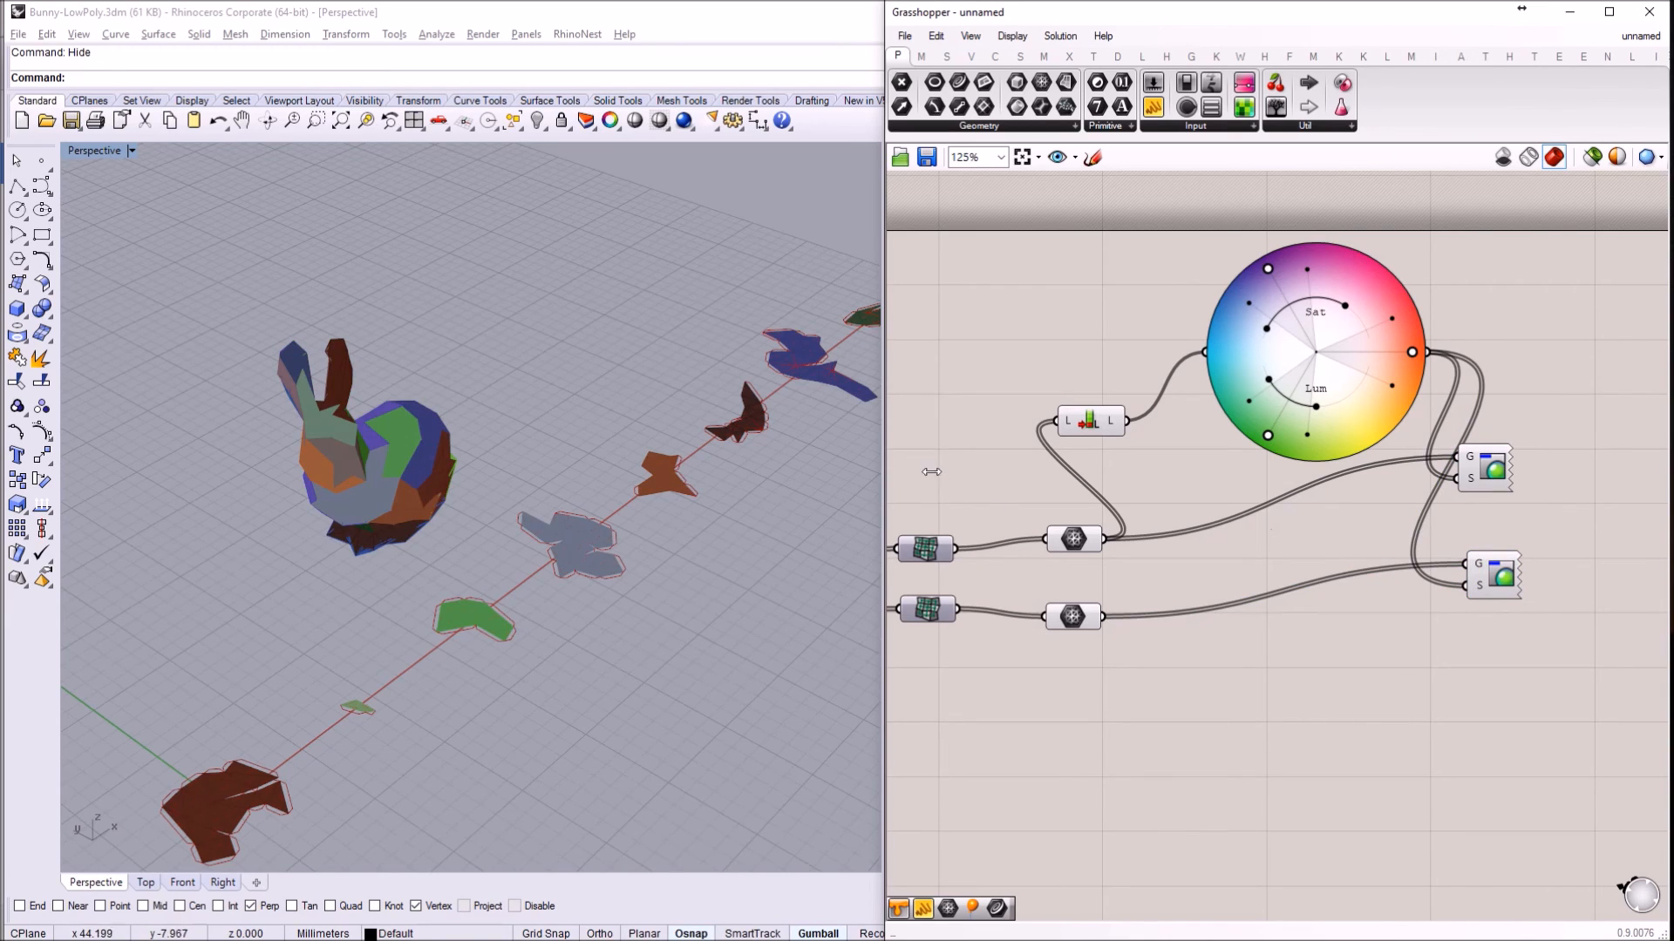
Hide the previews of both Mesh parameters so only the coloured custom previews are drawn.
drag(972, 492, 1160, 717)
middle_click(1160, 716)
click(1213, 657)
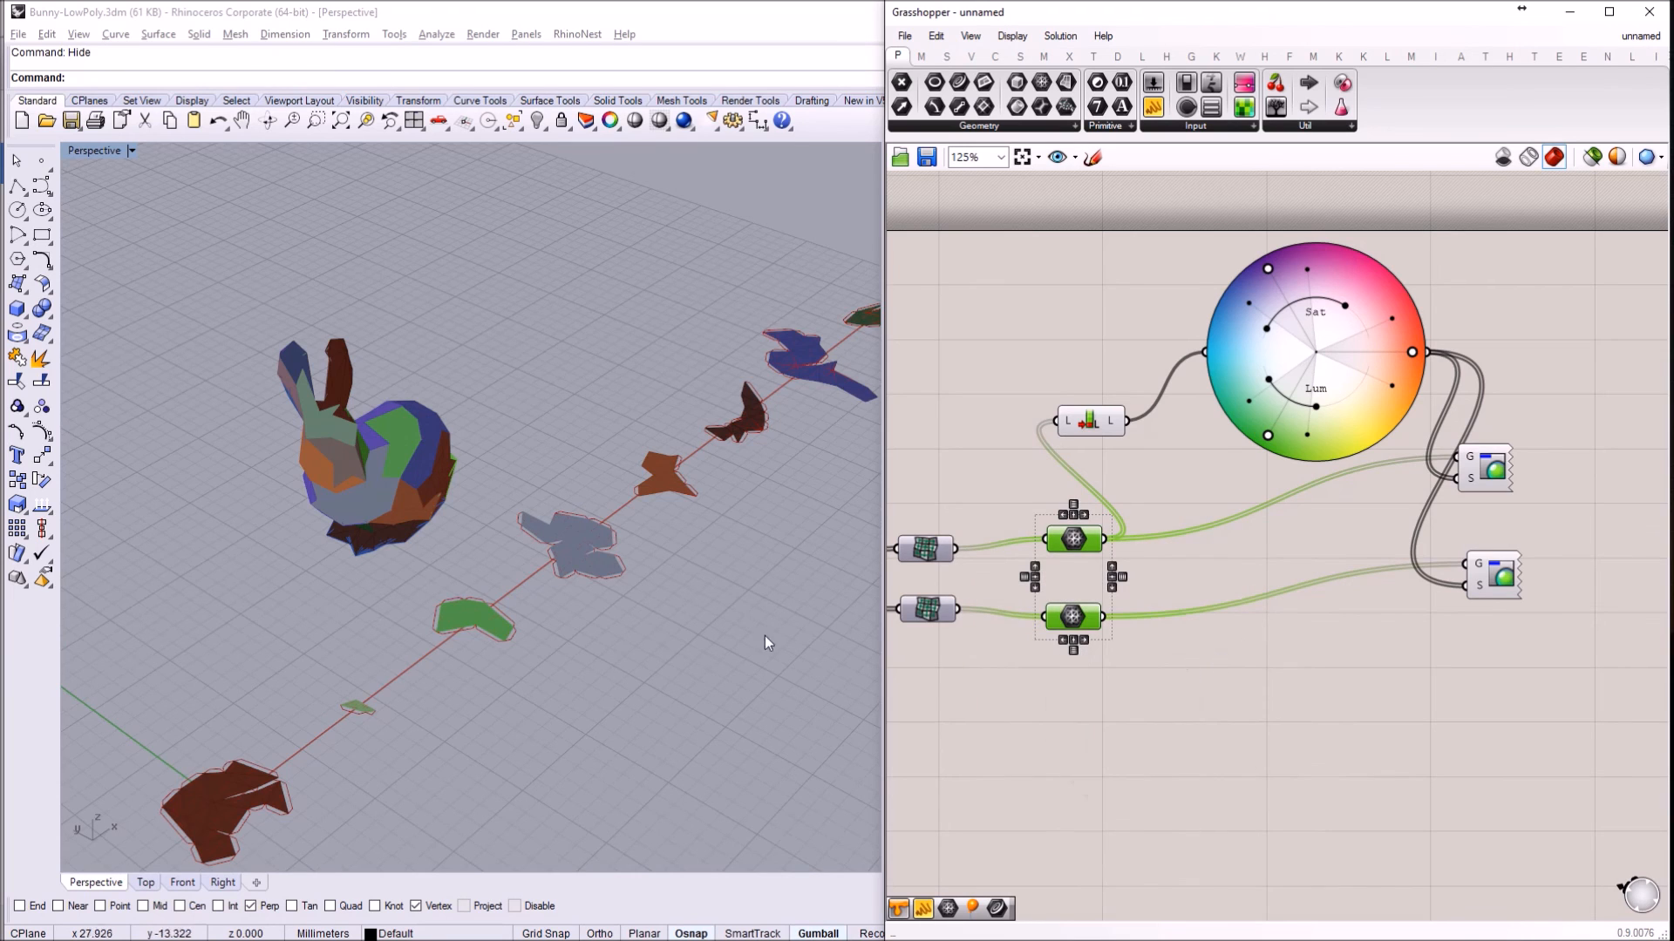
Examine the coloured bunny and its row of flat pieces from several angles to compare their matching colours.
right_drag(668, 592, 645, 640)
scroll(612, 610, down, 4)
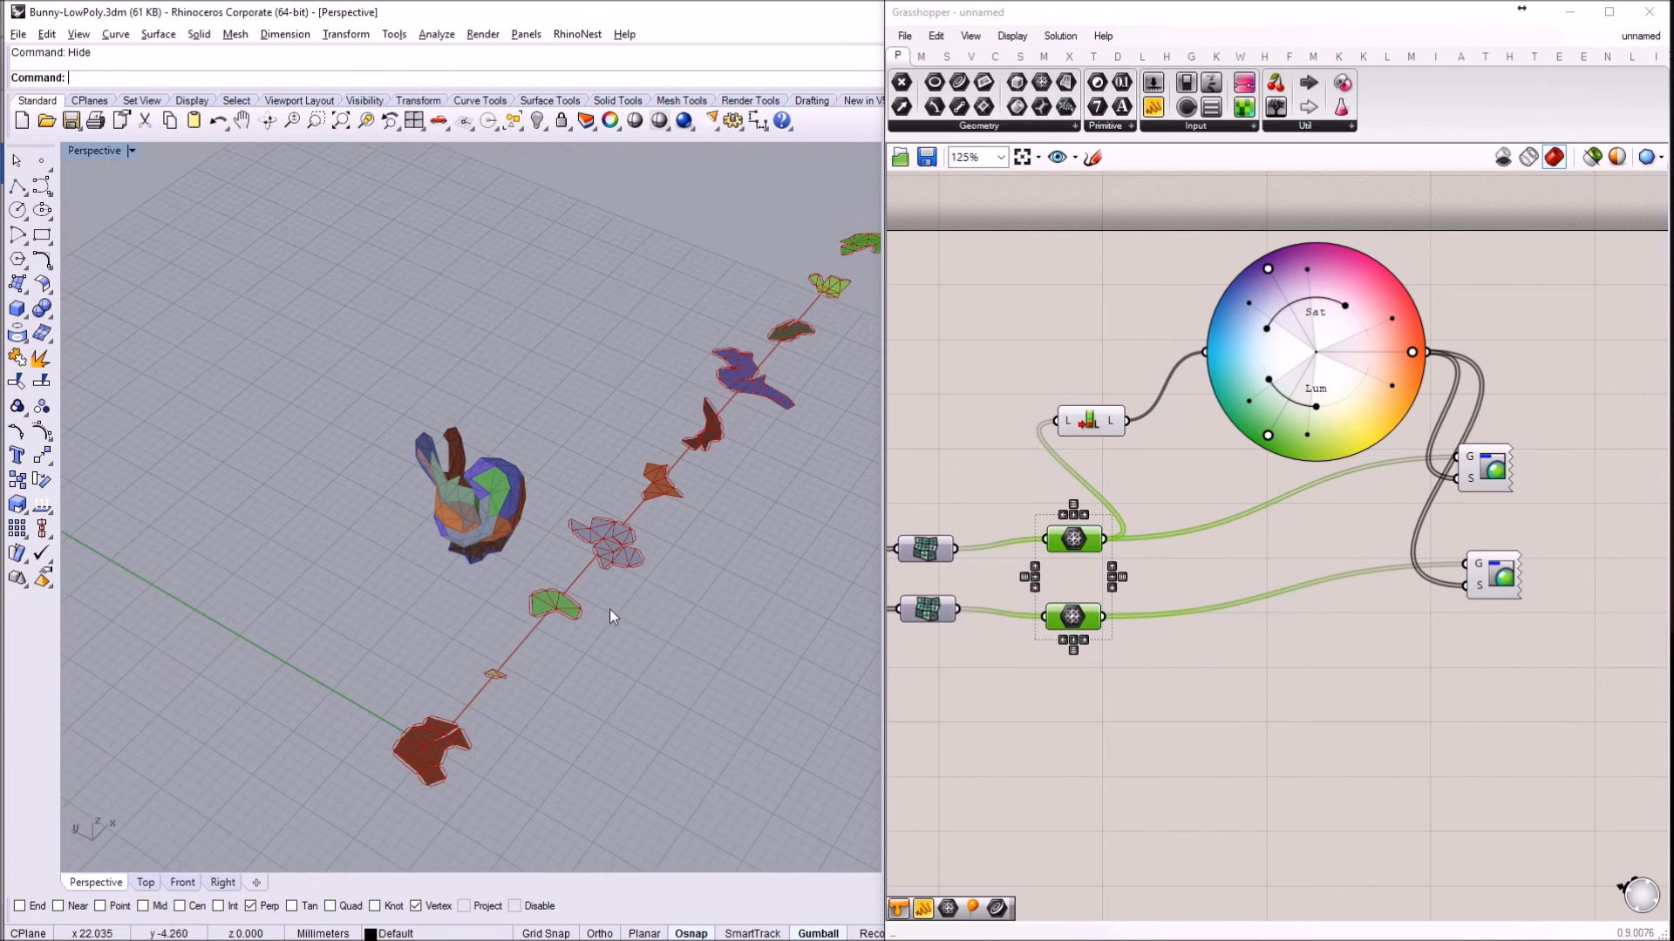
scroll(458, 689, up, 8)
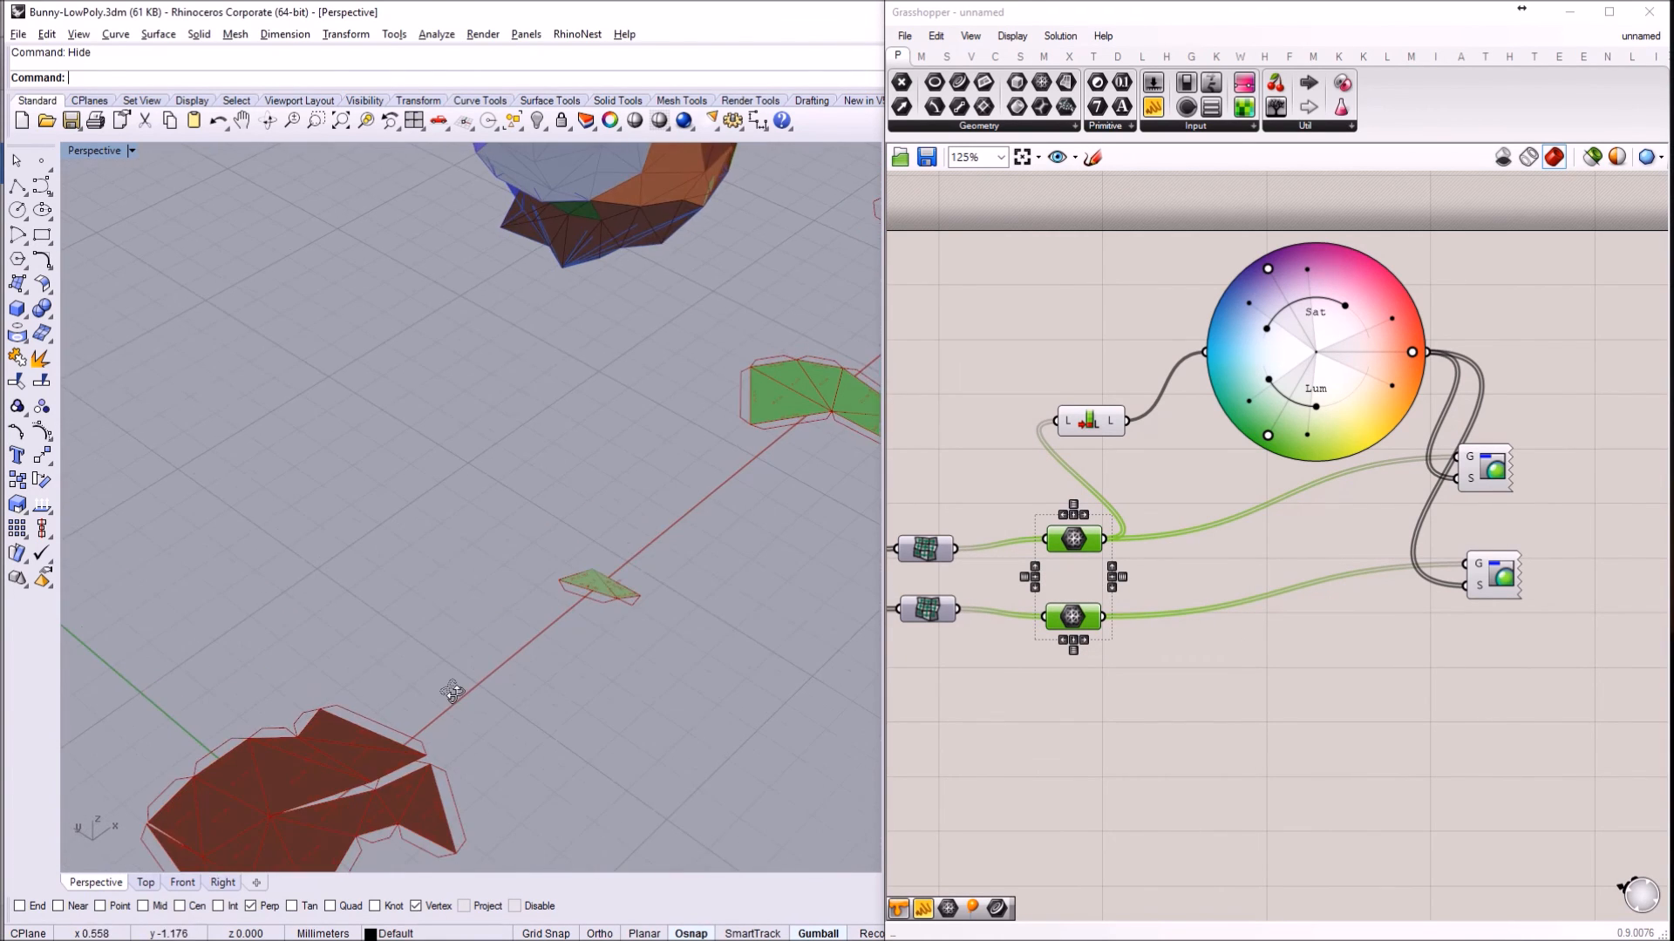
scroll(458, 668, down, 4)
right_drag(509, 641, 577, 412)
scroll(470, 515, down, 3)
scroll(578, 397, up, 3)
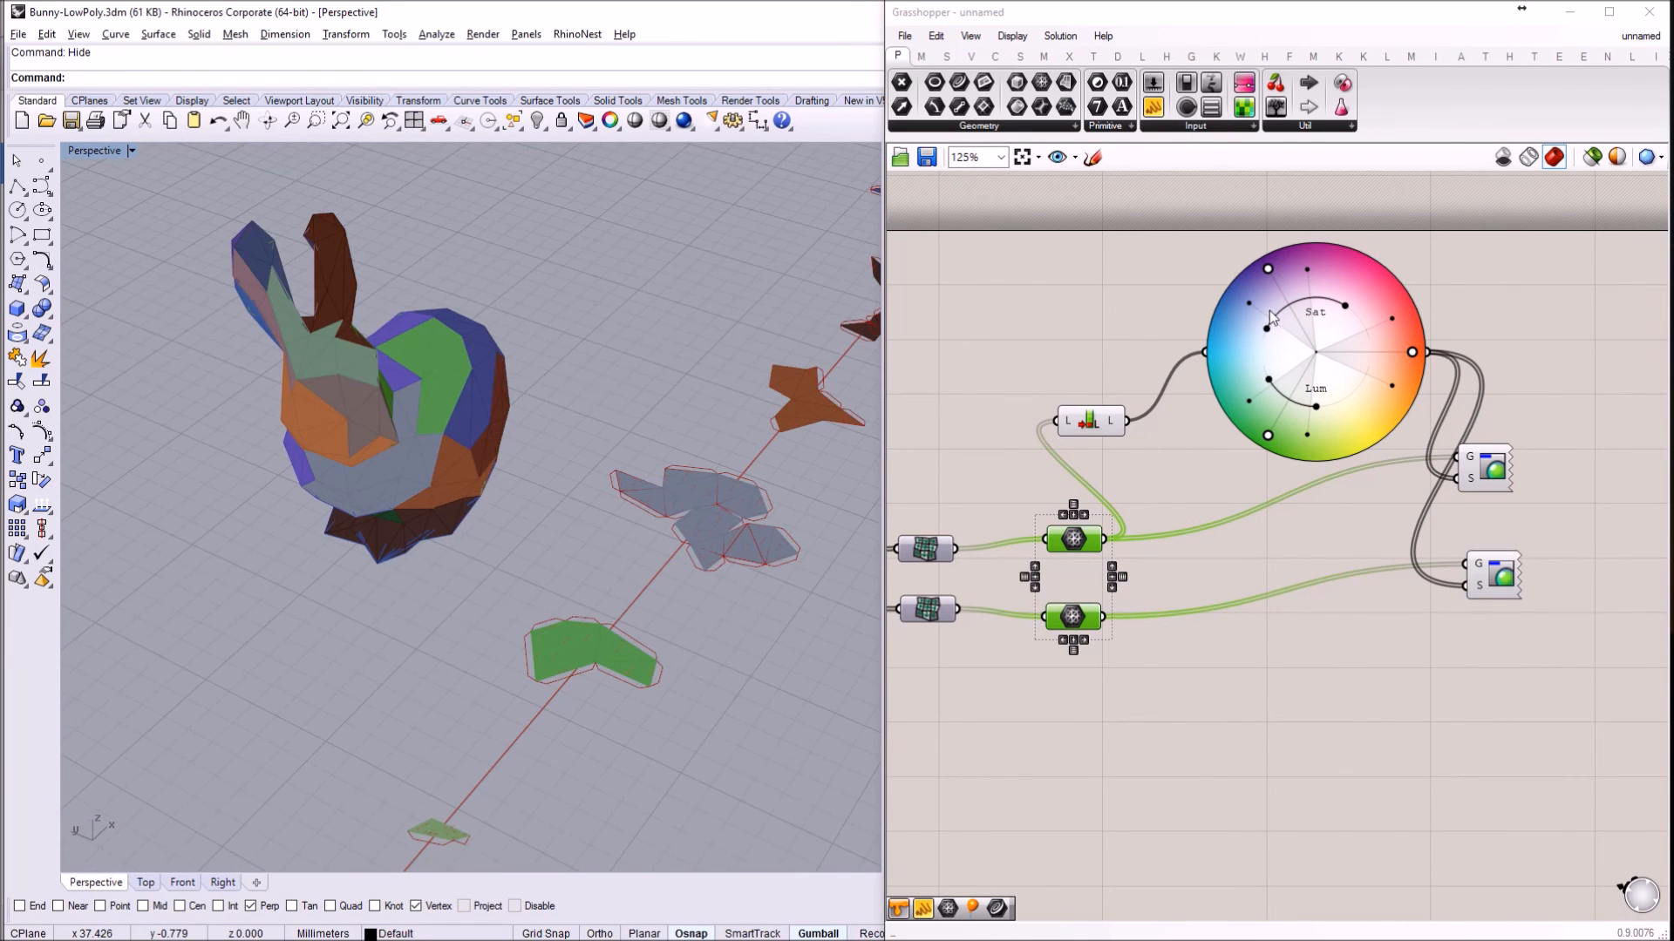
Adjust the saturation and luminance ranges on the Colour Wheel and check the recoloured bunny and flat pieces.
mouse_move(1267, 330)
mouse_down()
mouse_move(1248, 297)
mouse_move(1241, 322)
mouse_up()
drag(1345, 307, 1340, 272)
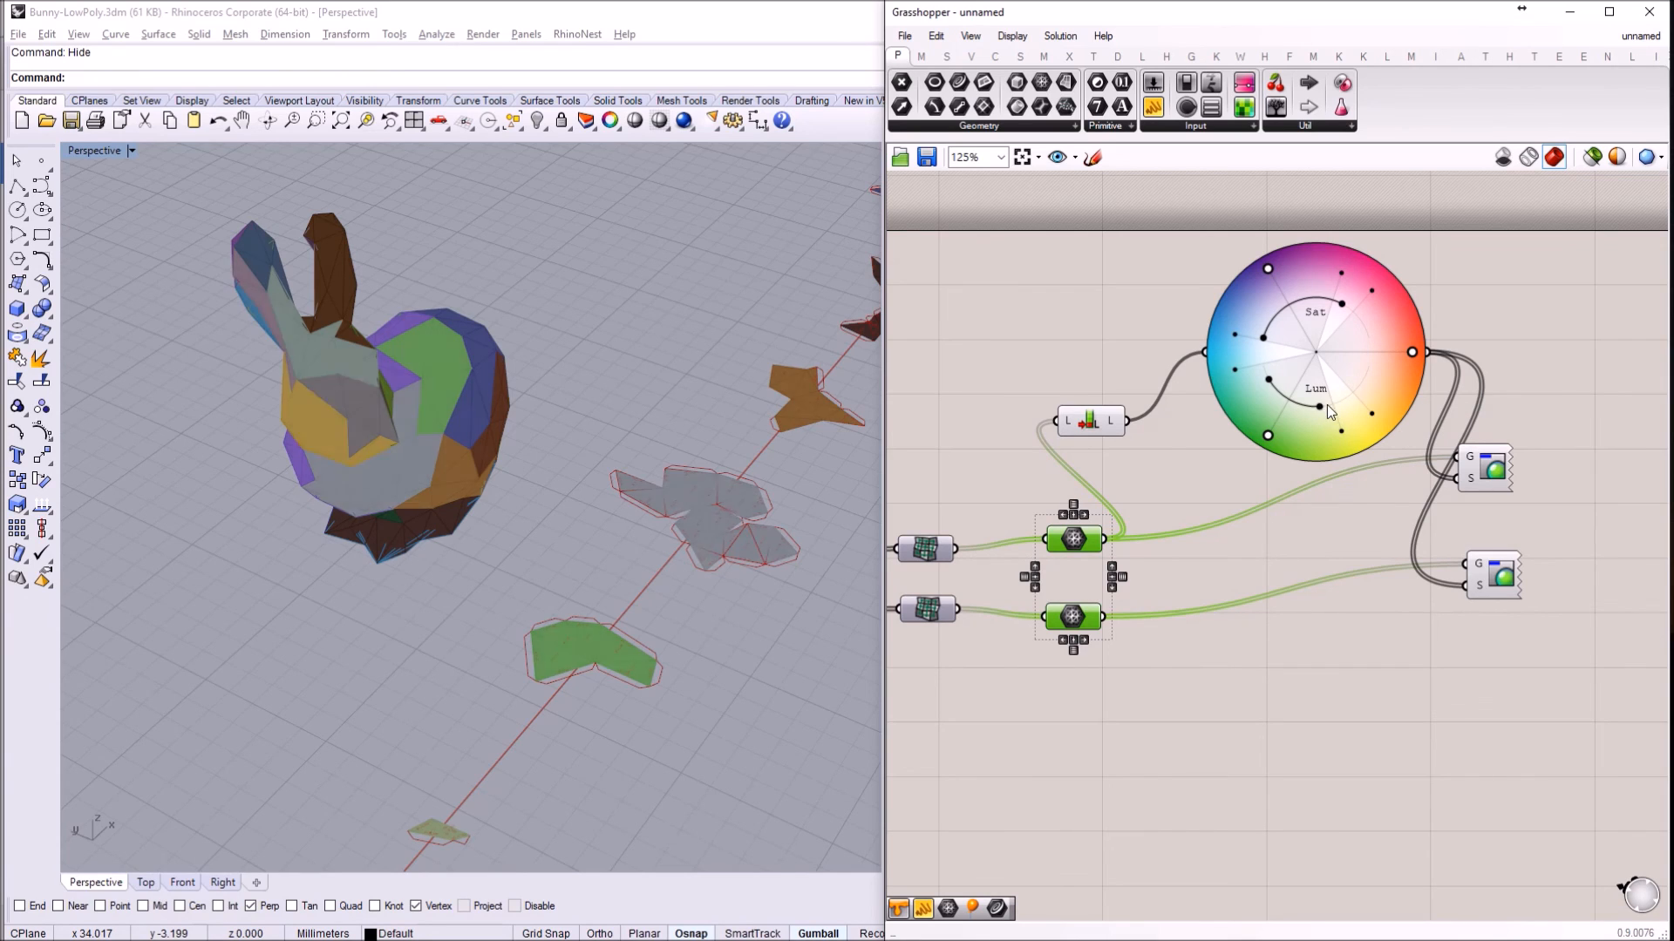
drag(1321, 407, 1370, 415)
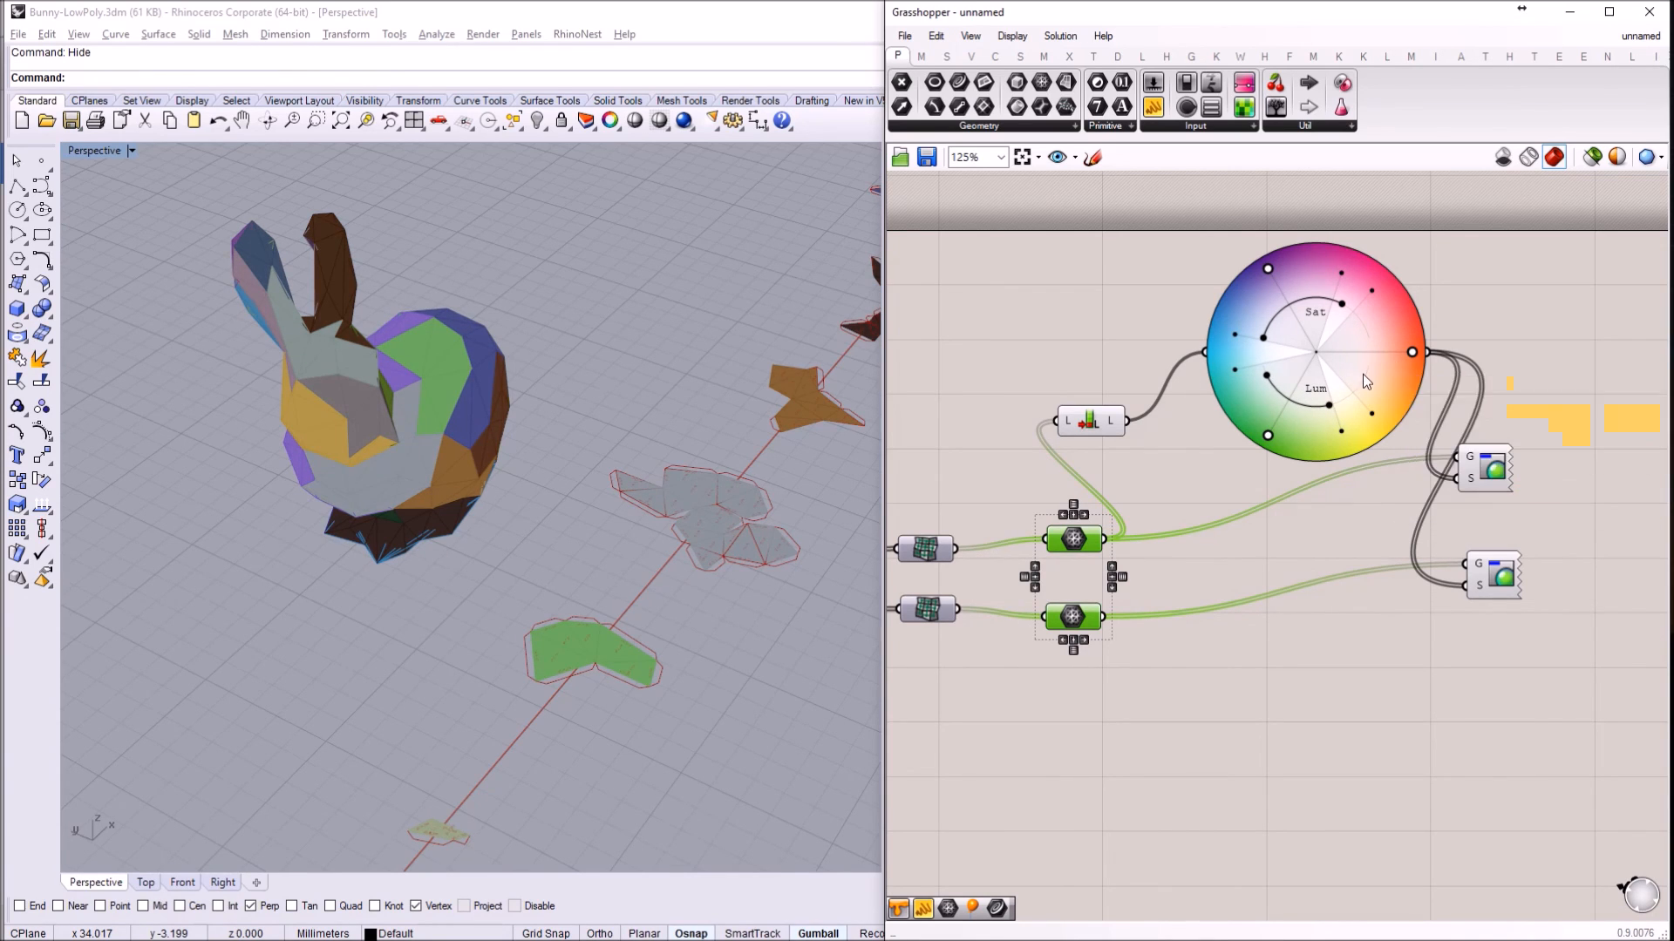
right_drag(633, 567, 601, 523)
scroll(389, 598, down, 5)
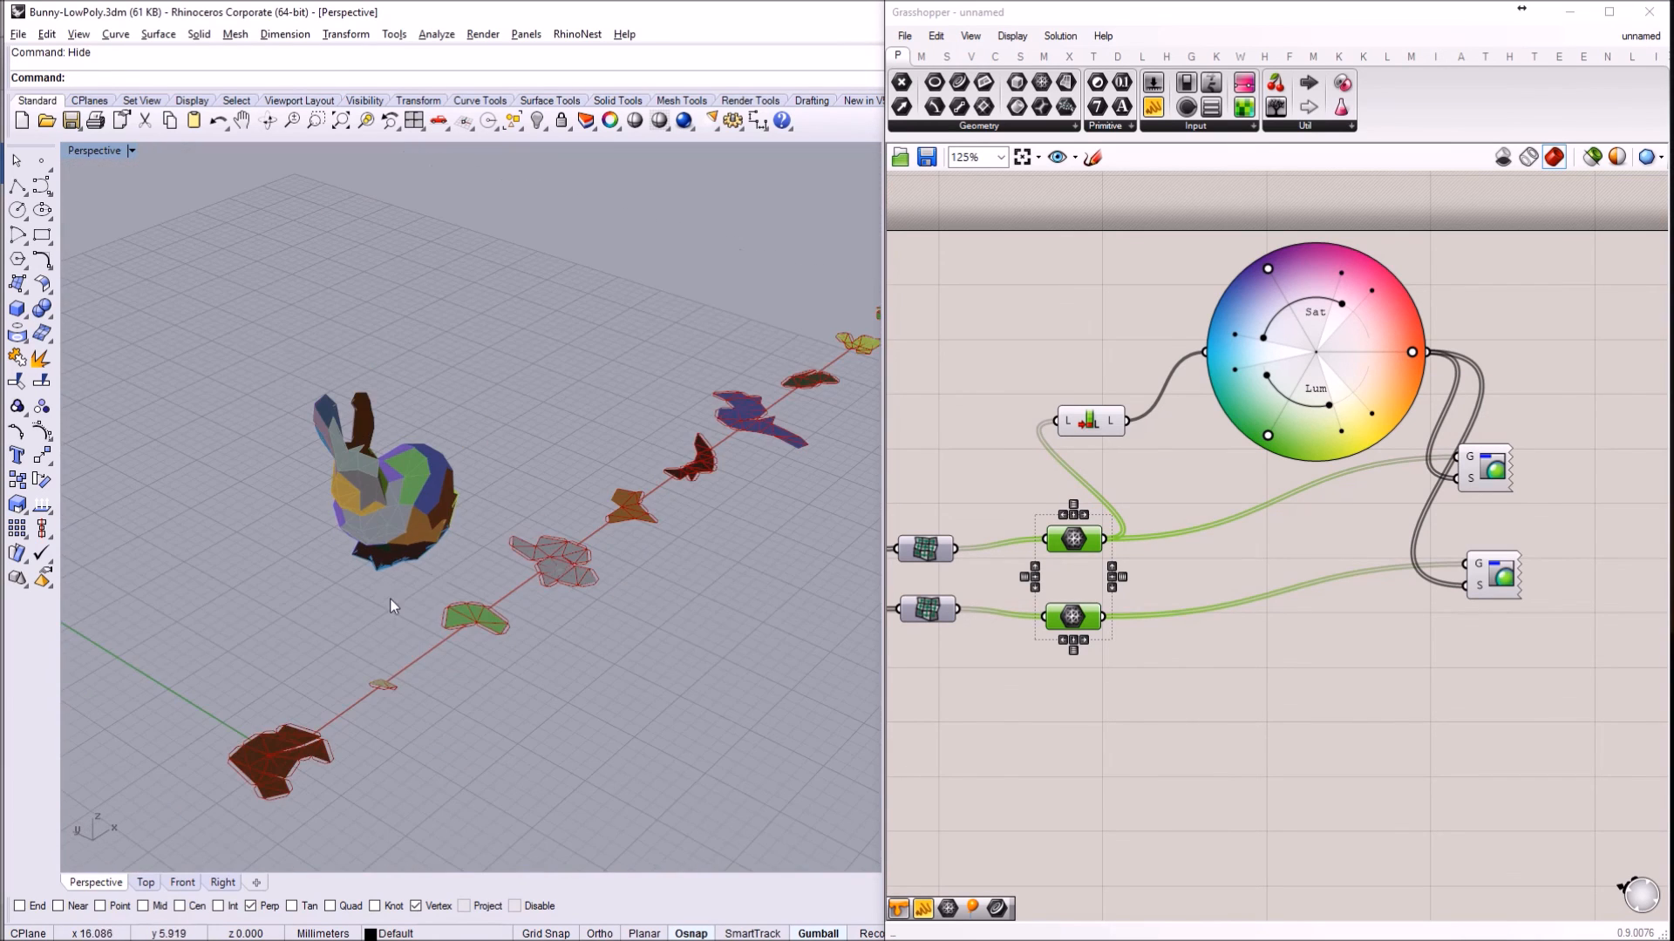
scroll(441, 564, down, 6)
right_drag(421, 566, 431, 579)
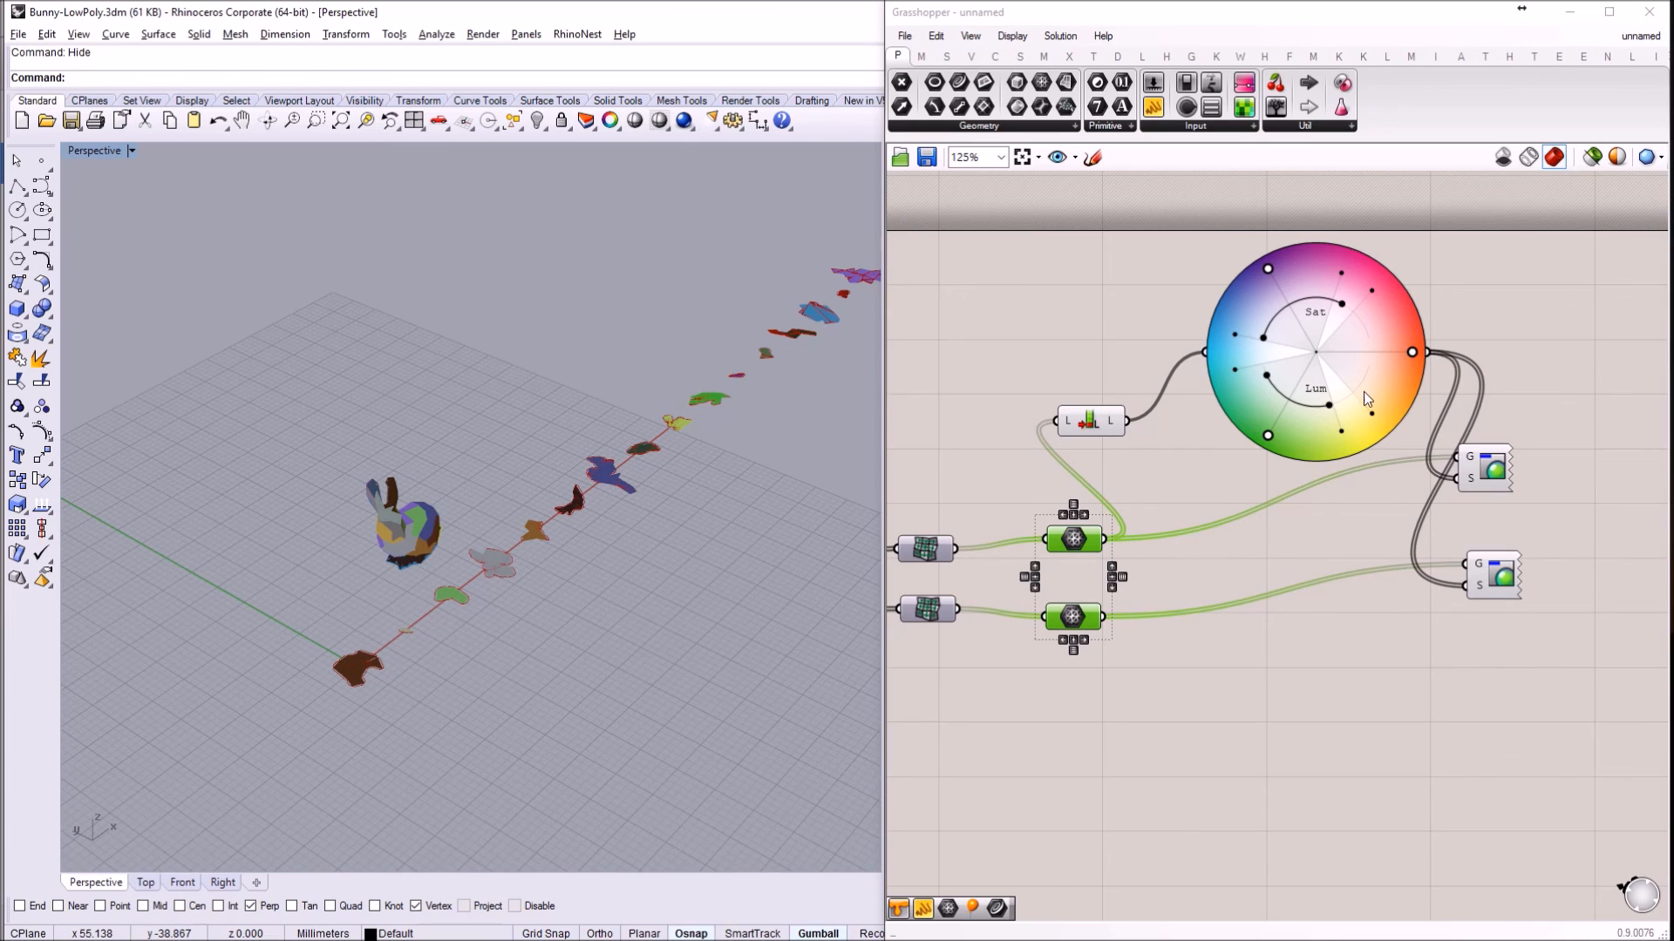
Shift the Colour Wheel slightly towards the List Length component and inspect the recoloured bunny up close.
mouse_move(1378, 386)
mouse_down()
mouse_move(1404, 396)
mouse_move(1362, 375)
mouse_up()
right_drag(655, 511, 552, 643)
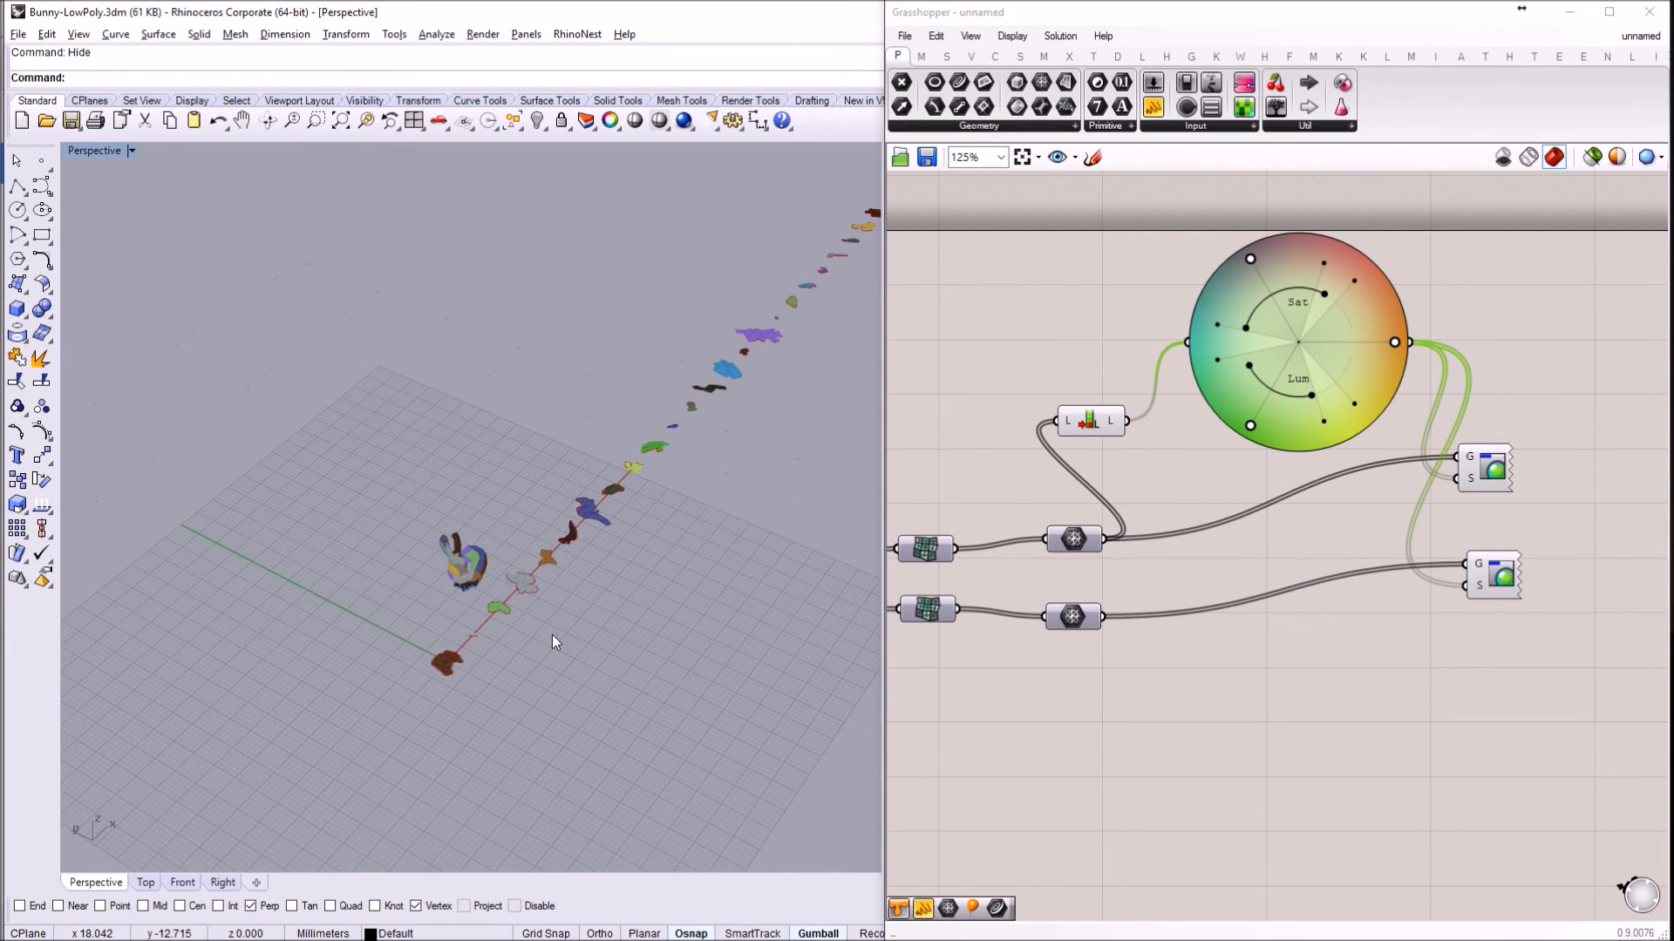
scroll(588, 519, up, 5)
mouse_move(380, 545)
right_down()
mouse_move(397, 519)
mouse_move(362, 601)
mouse_move(393, 558)
mouse_move(355, 558)
right_up()
scroll(353, 620, up, 5)
Delete the orange parameter, the lowest of the four stacked beside the unroll component's outputs.
right_drag(1325, 699, 1413, 672)
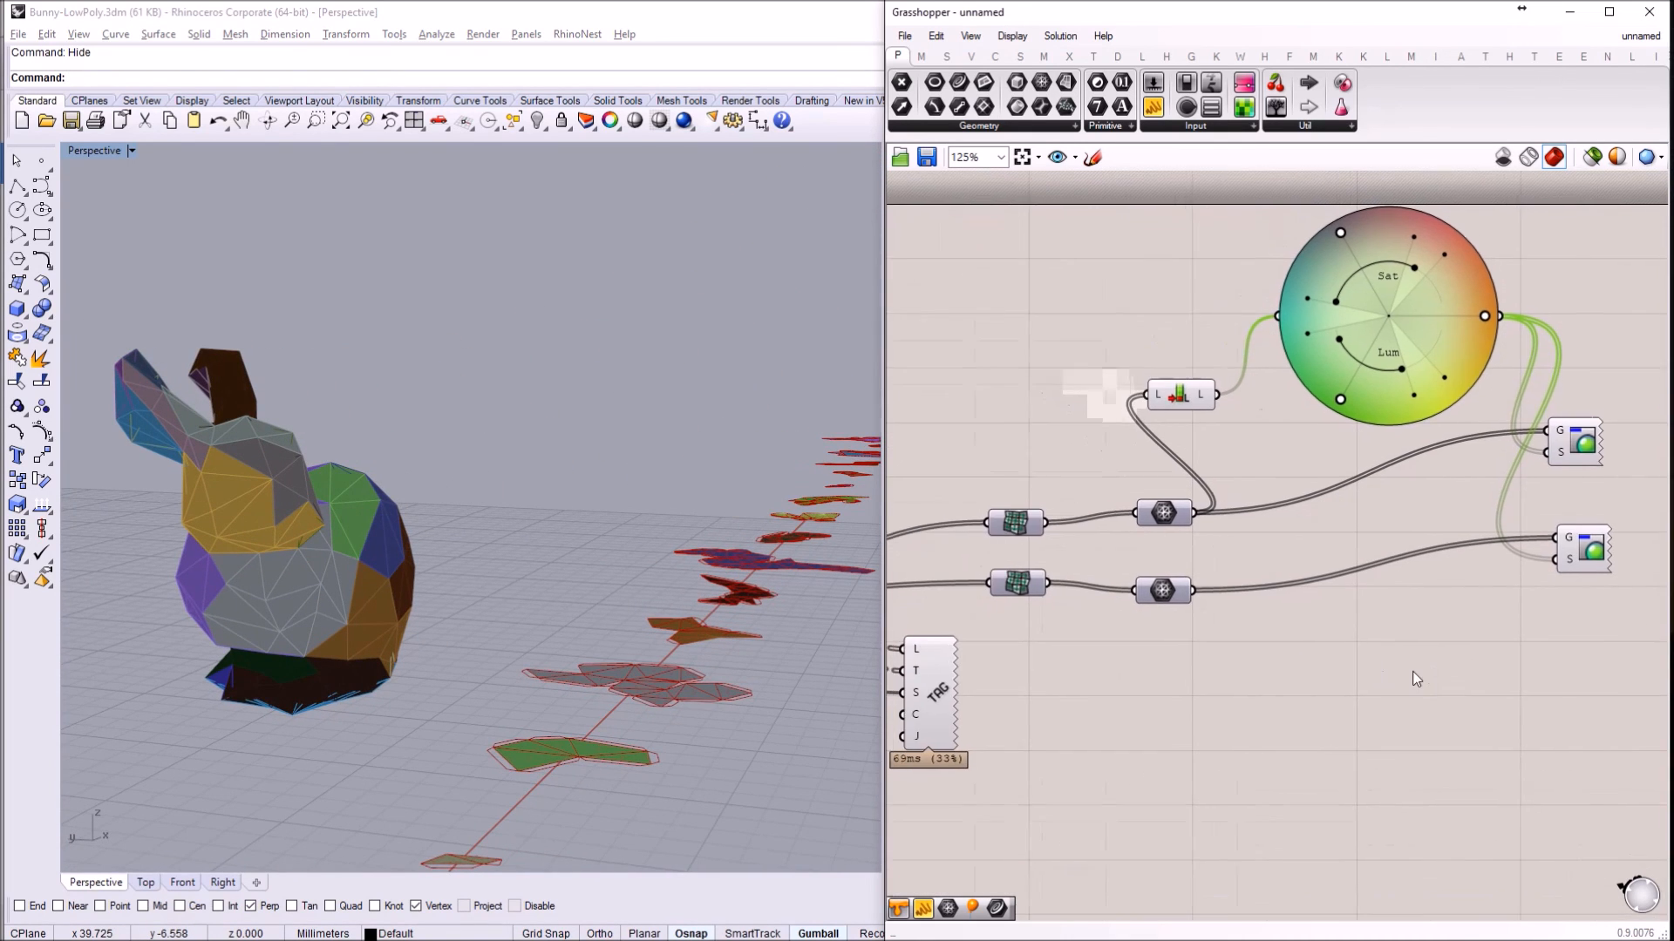
scroll(1410, 666, down, 2)
right_drag(1288, 637, 1381, 636)
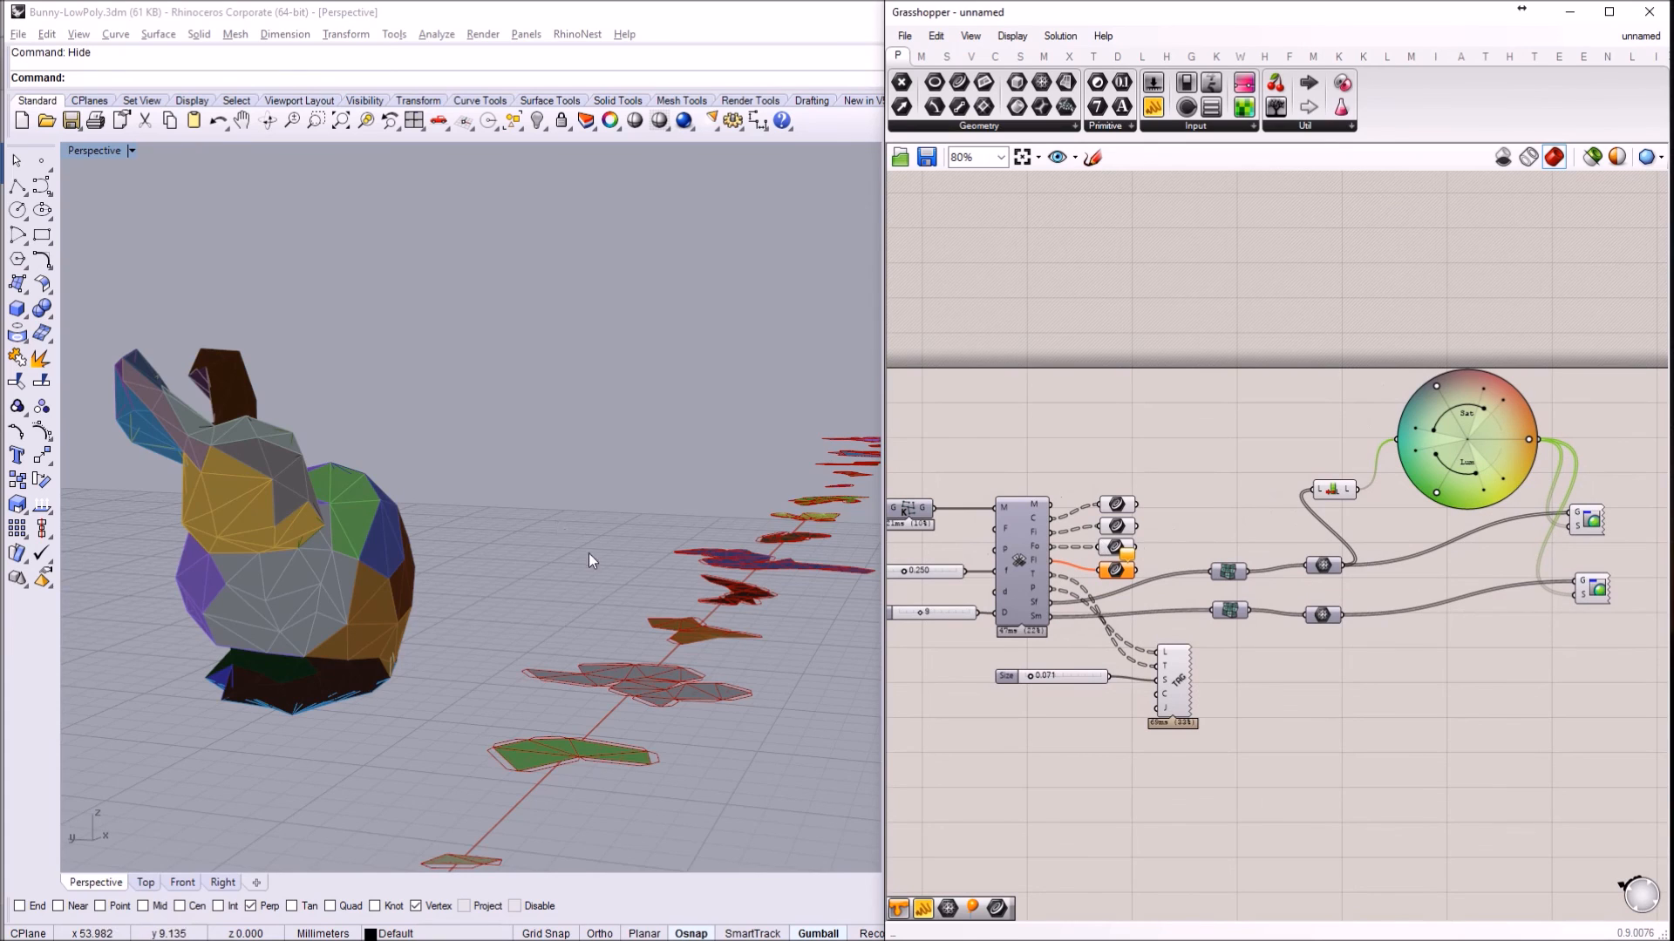
right_drag(588, 555, 549, 573)
scroll(545, 582, down, 4)
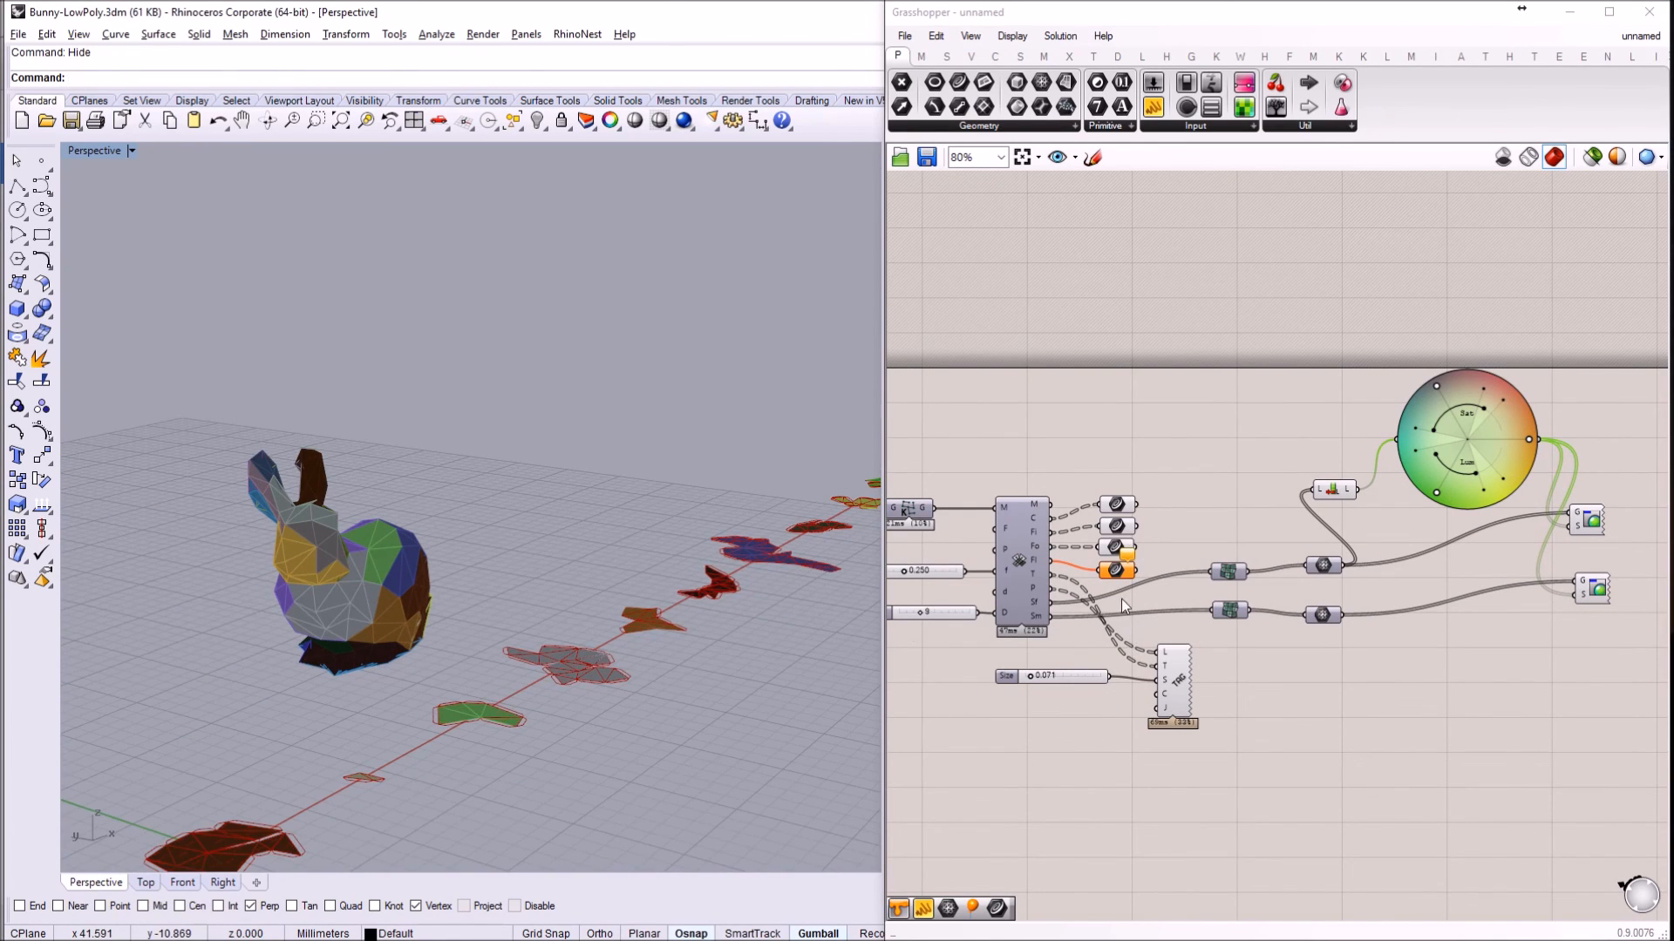
key(Delete)
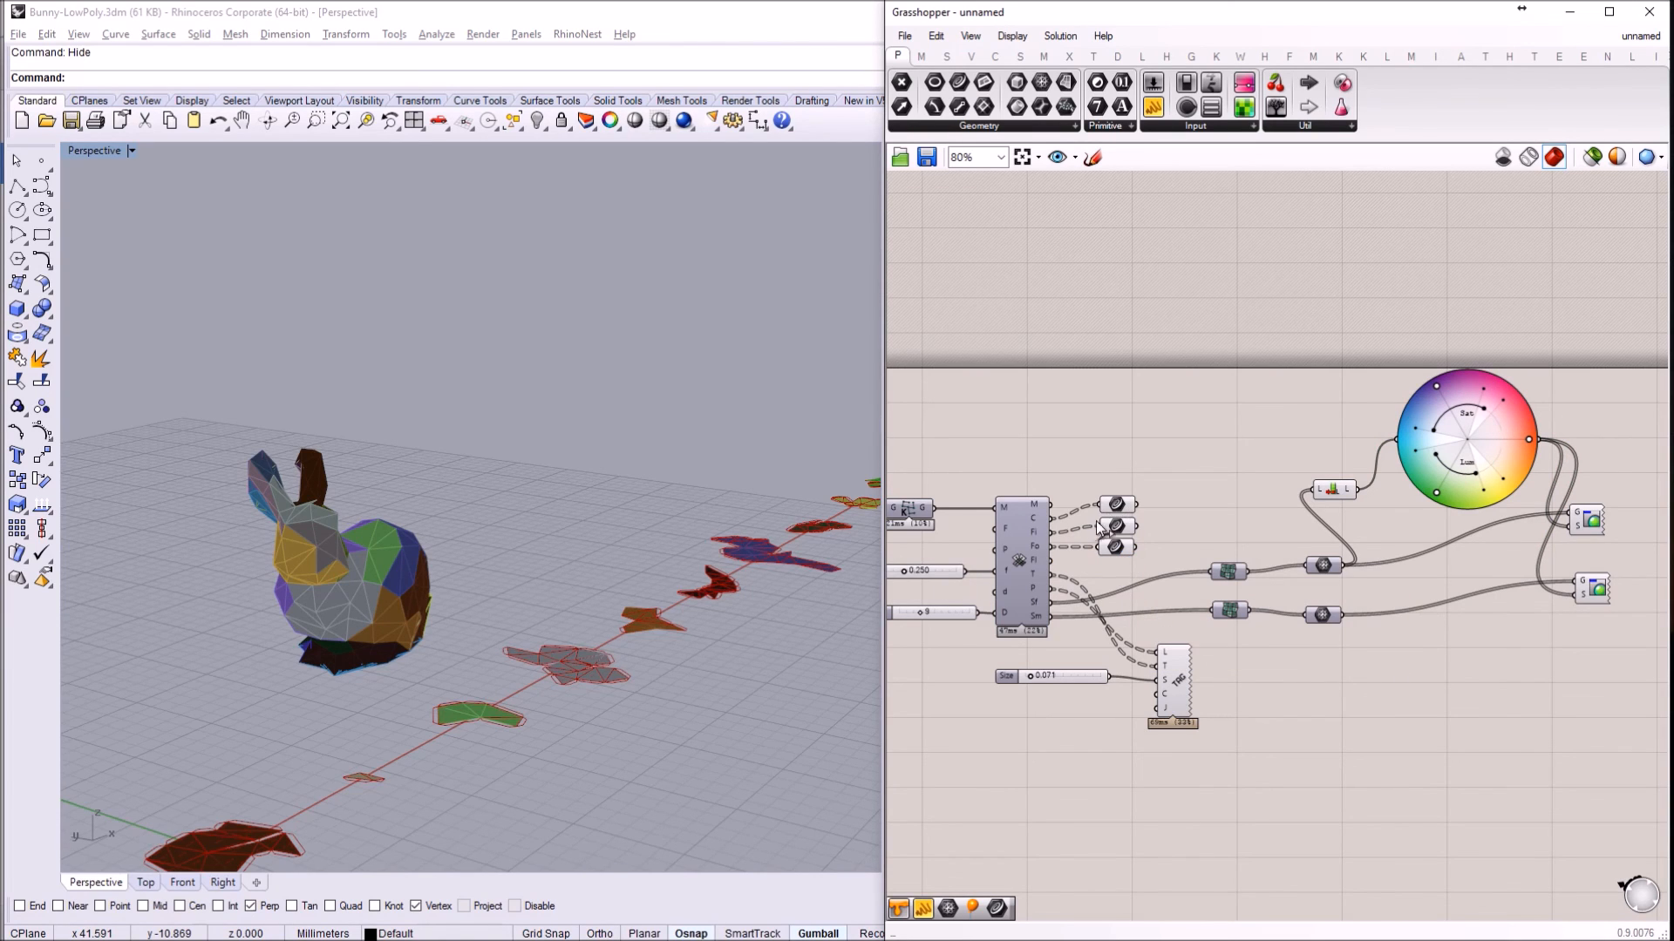
right_drag(708, 552, 663, 596)
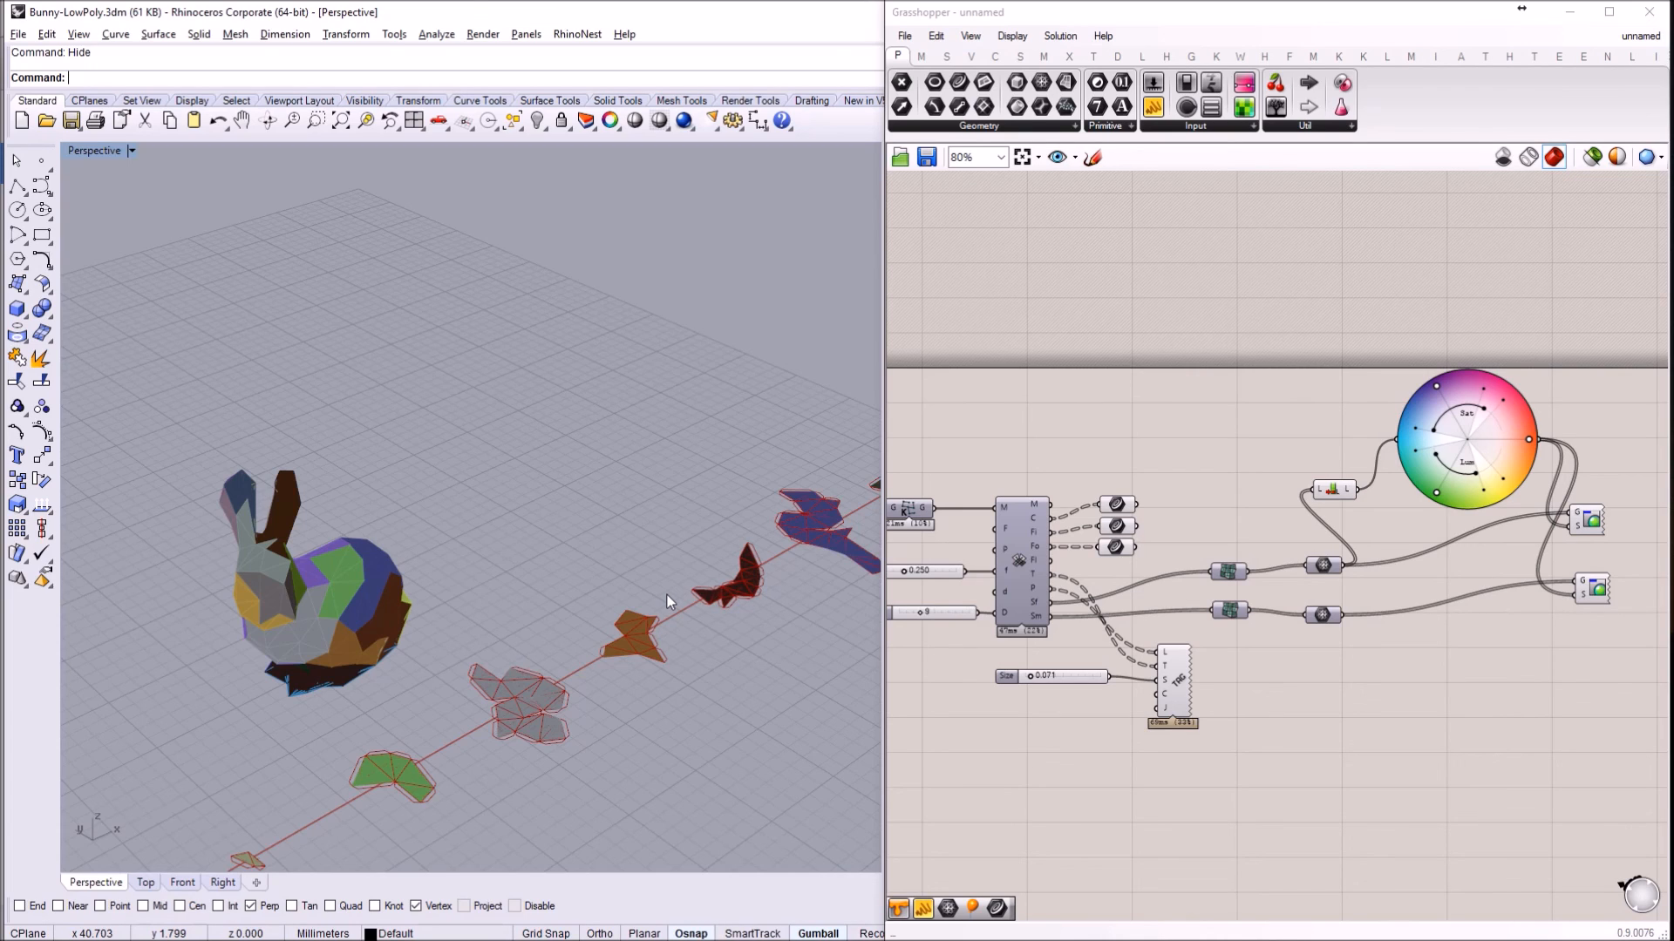
right_drag(538, 609, 549, 549)
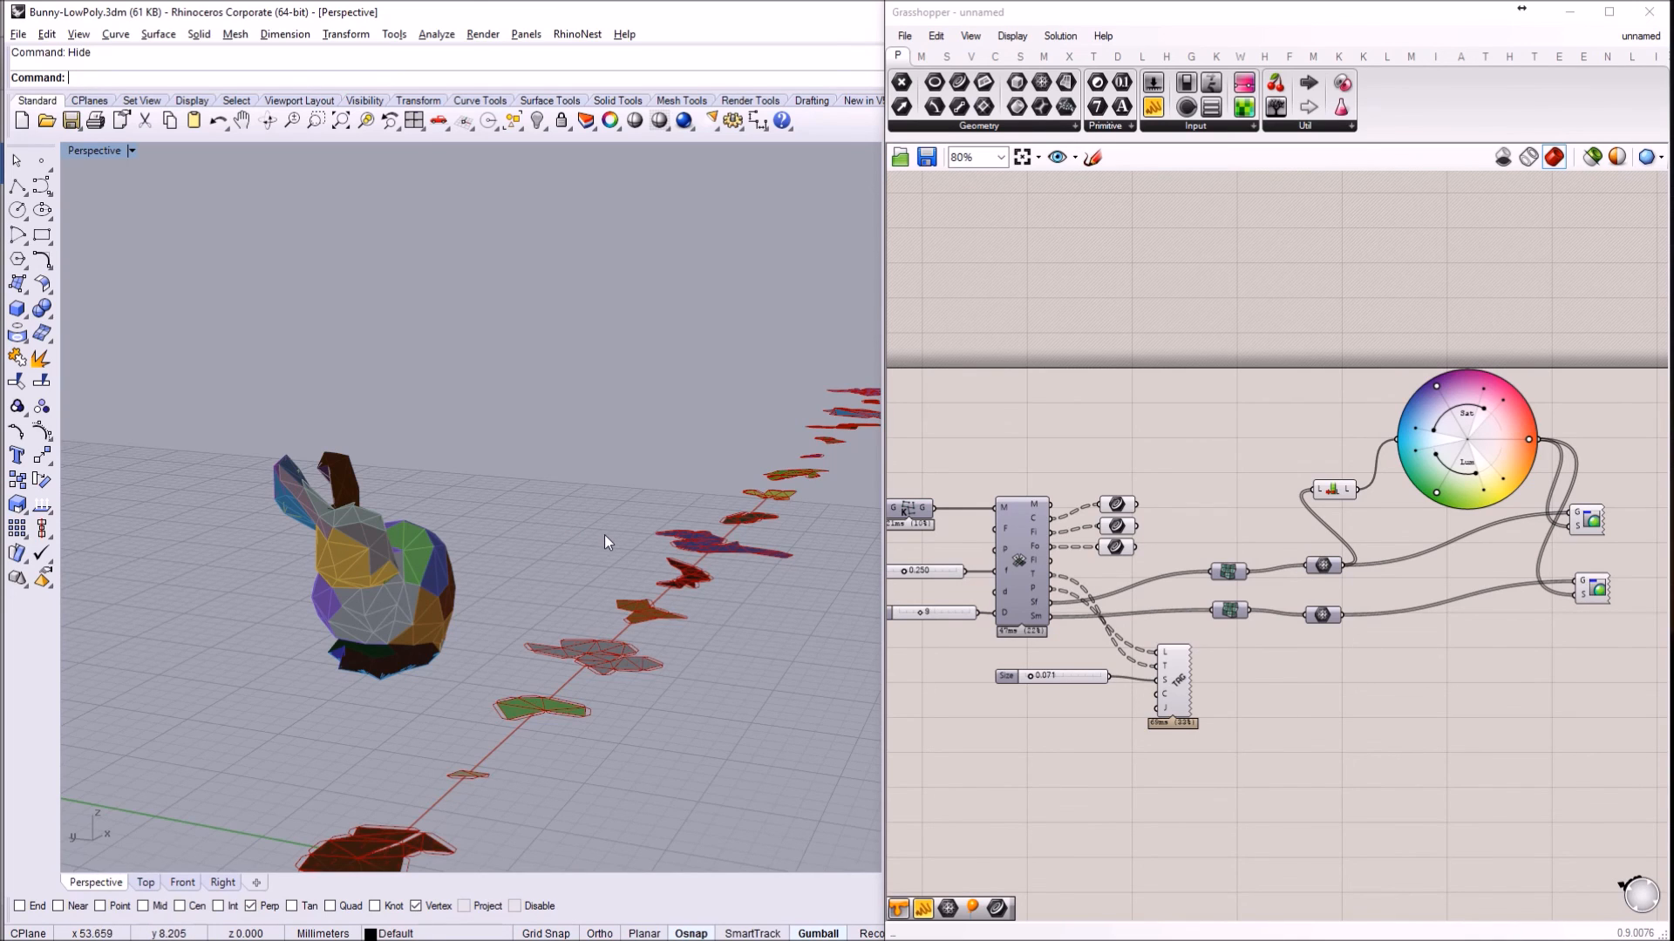
right_drag(612, 533, 546, 572)
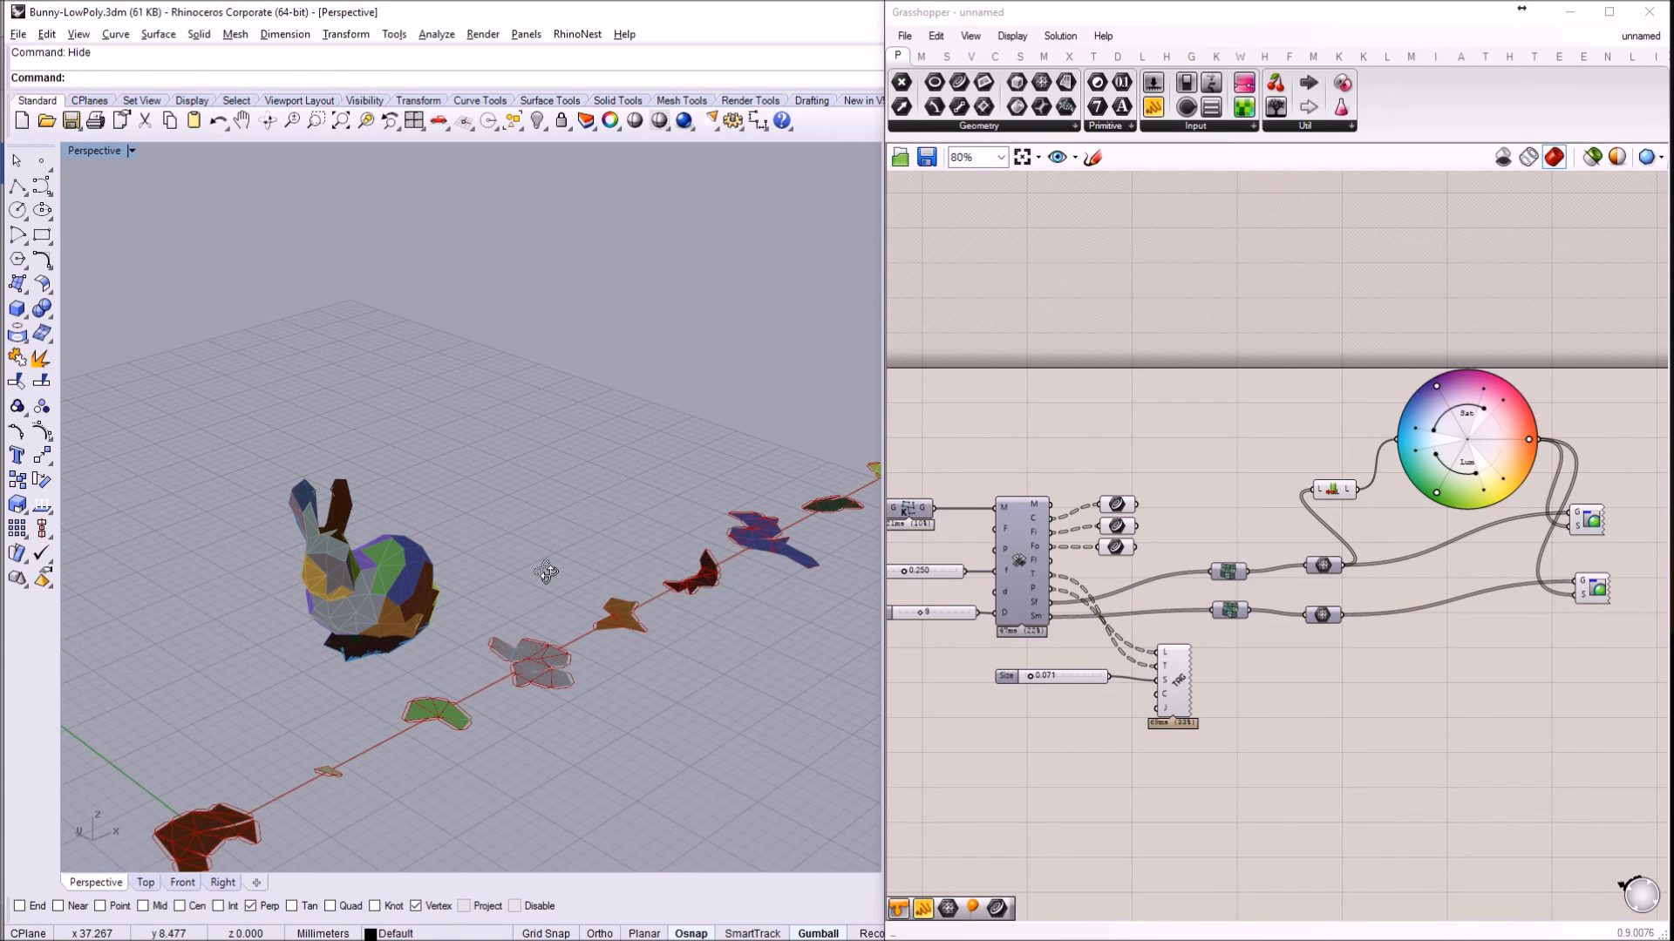
mouse_move(697, 937)
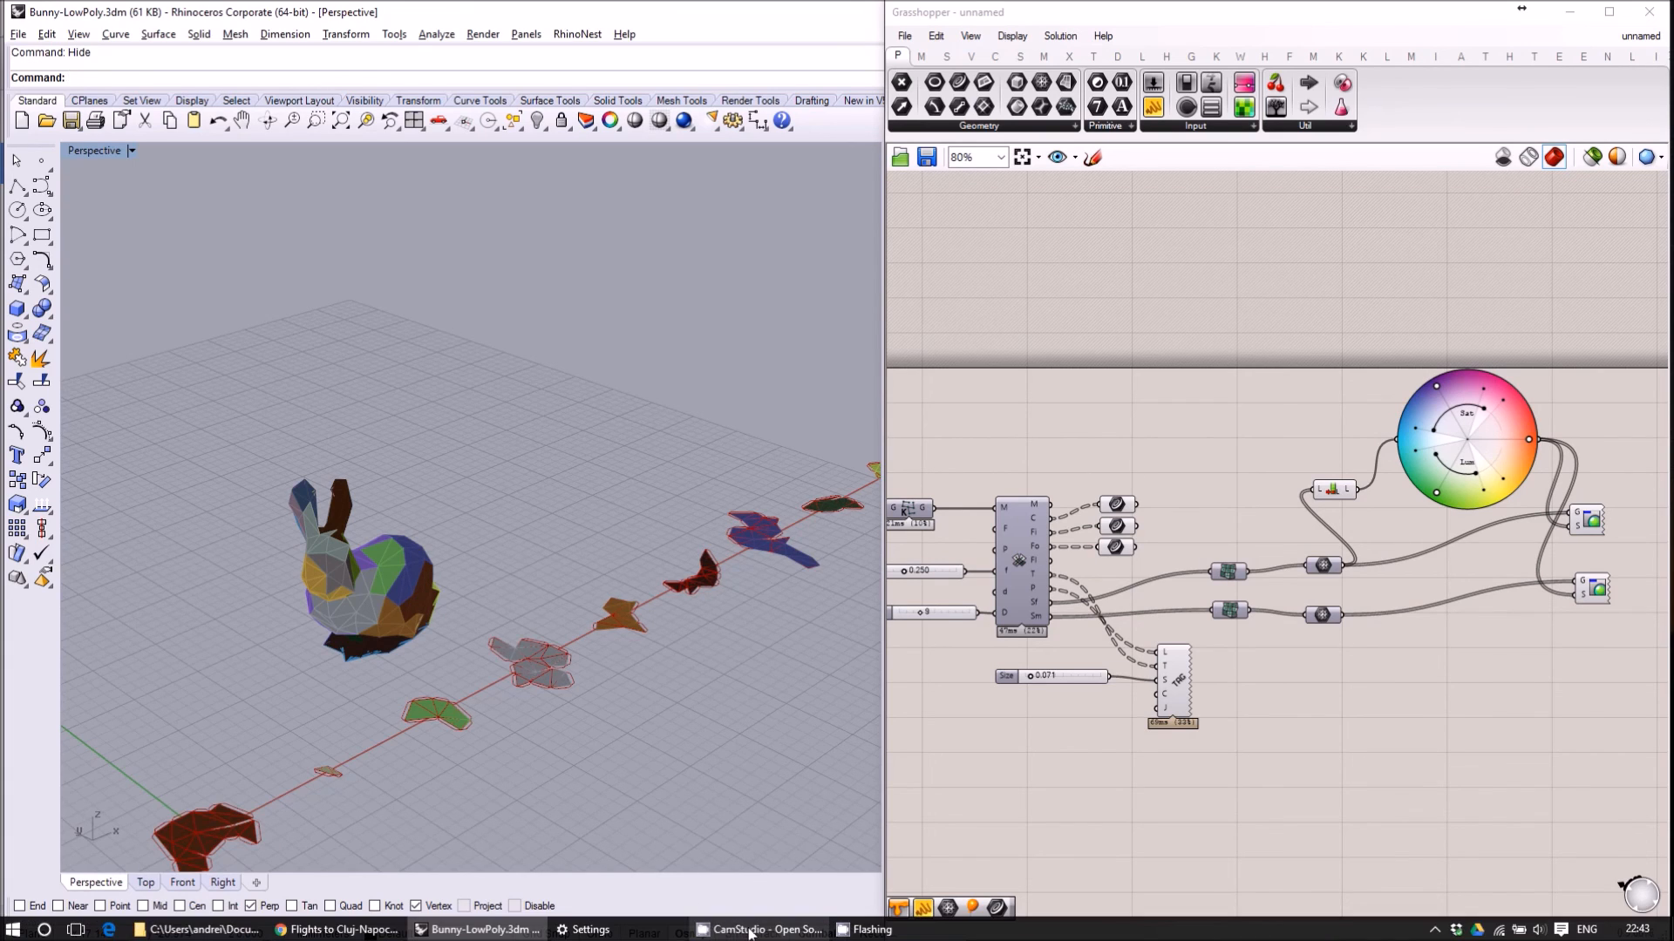
click(748, 931)
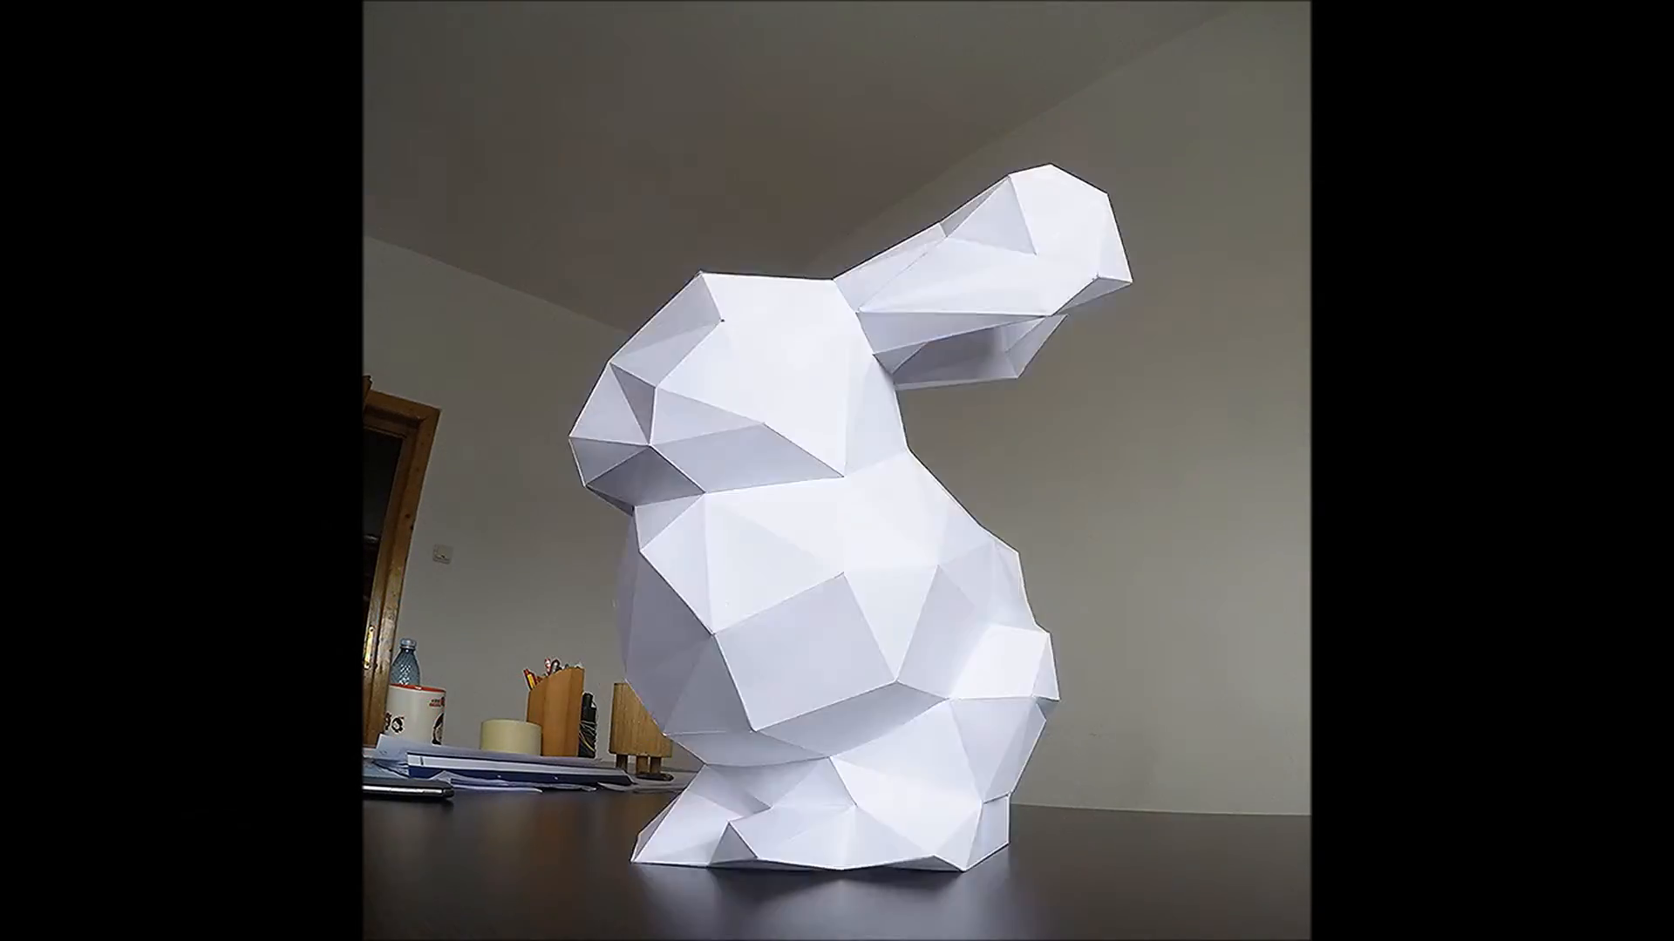